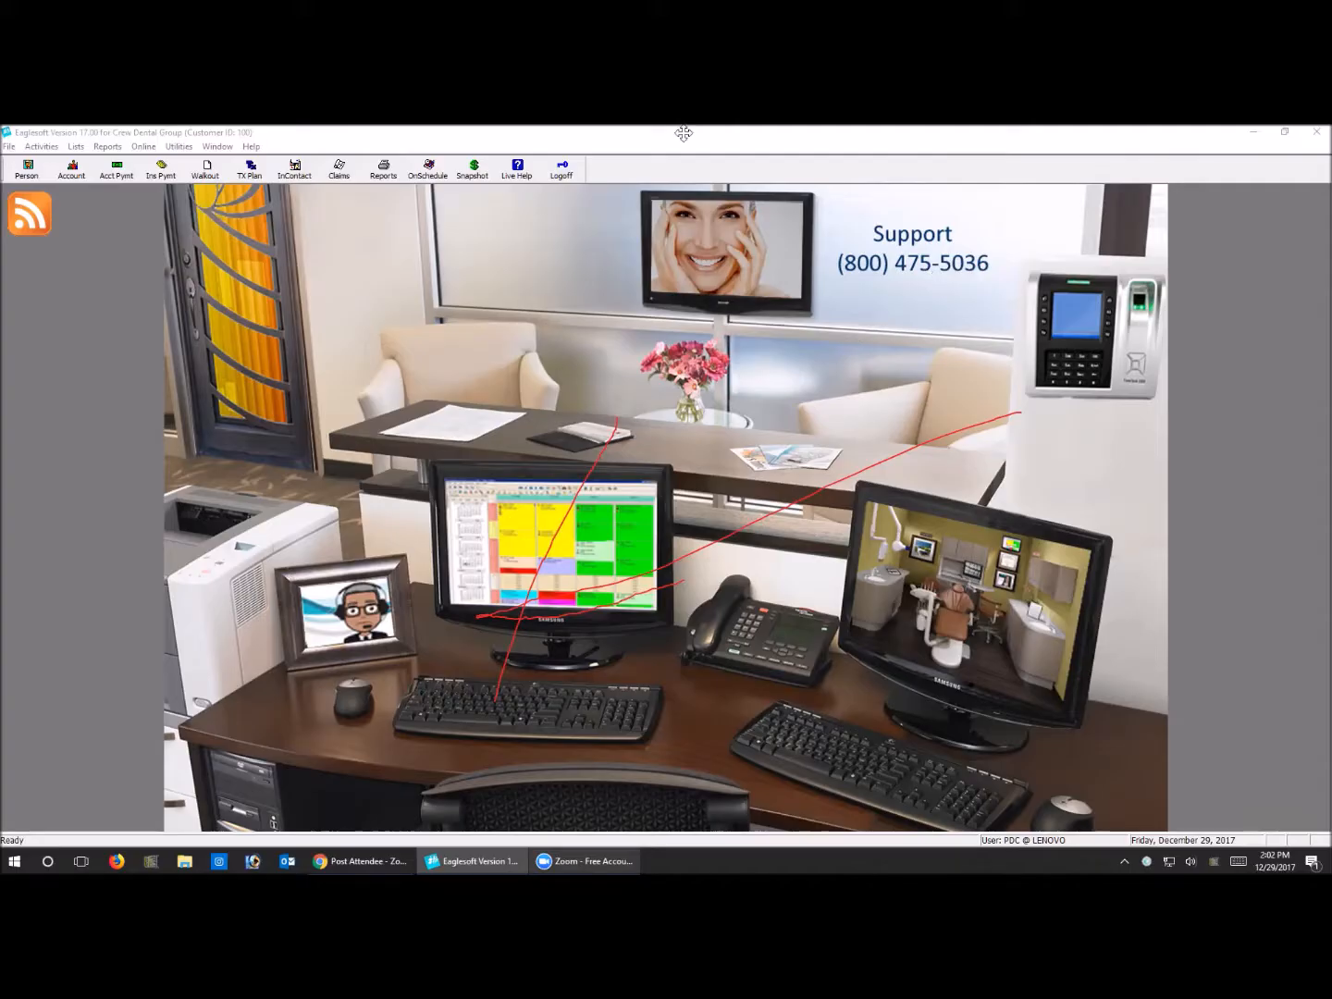
Start a new IntelliCare reminder with the description "Due for BW Review"
{"action": "left_click", "coordinate": [77, 147]}
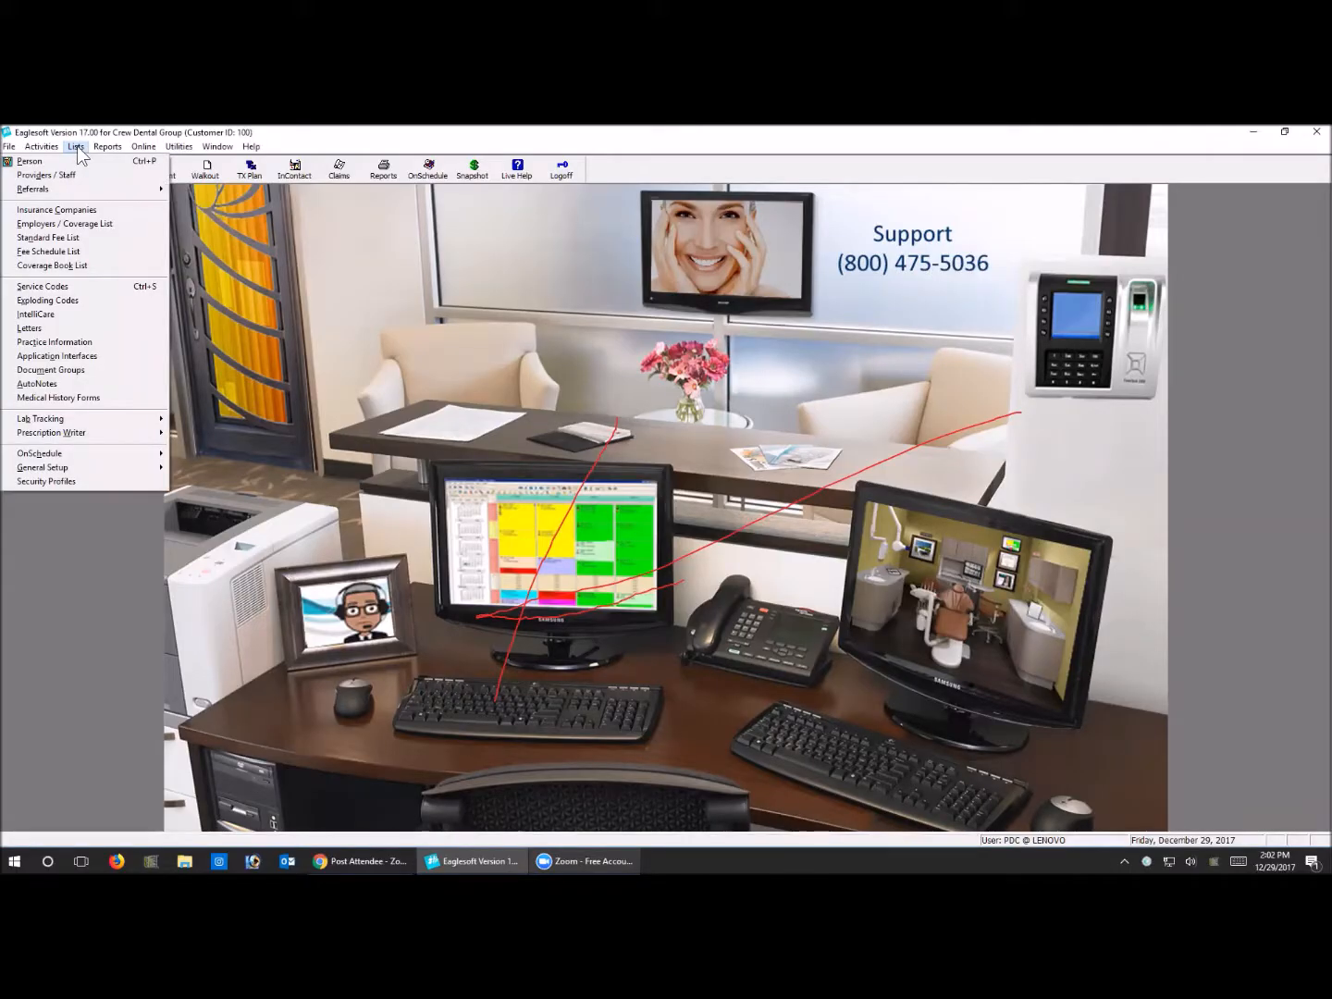
{"action": "left_click", "coordinate": [78, 316]}
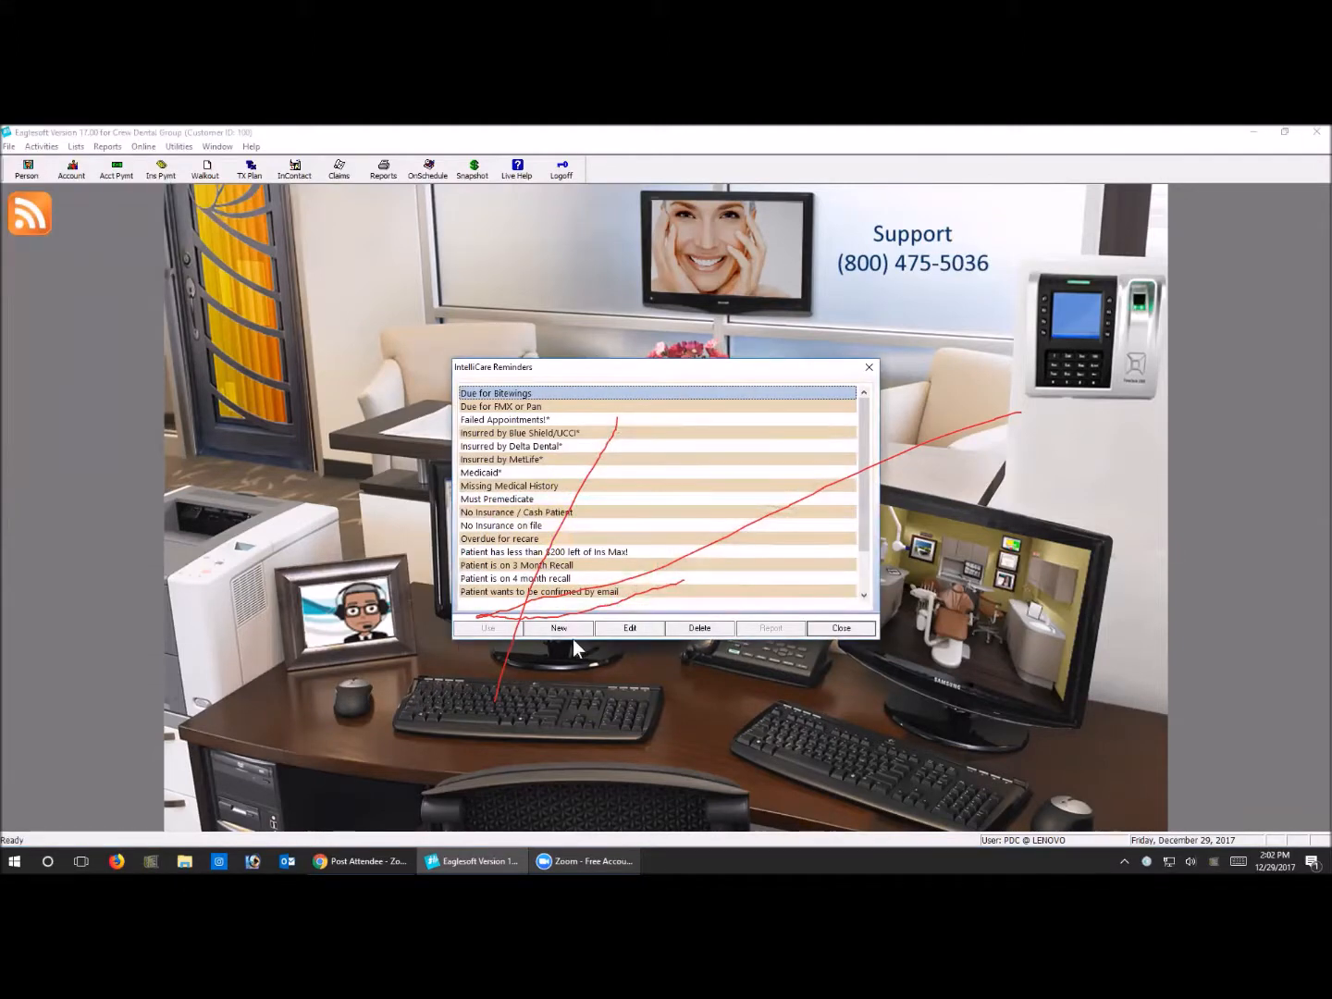
{"action": "left_click", "coordinate": [570, 629]}
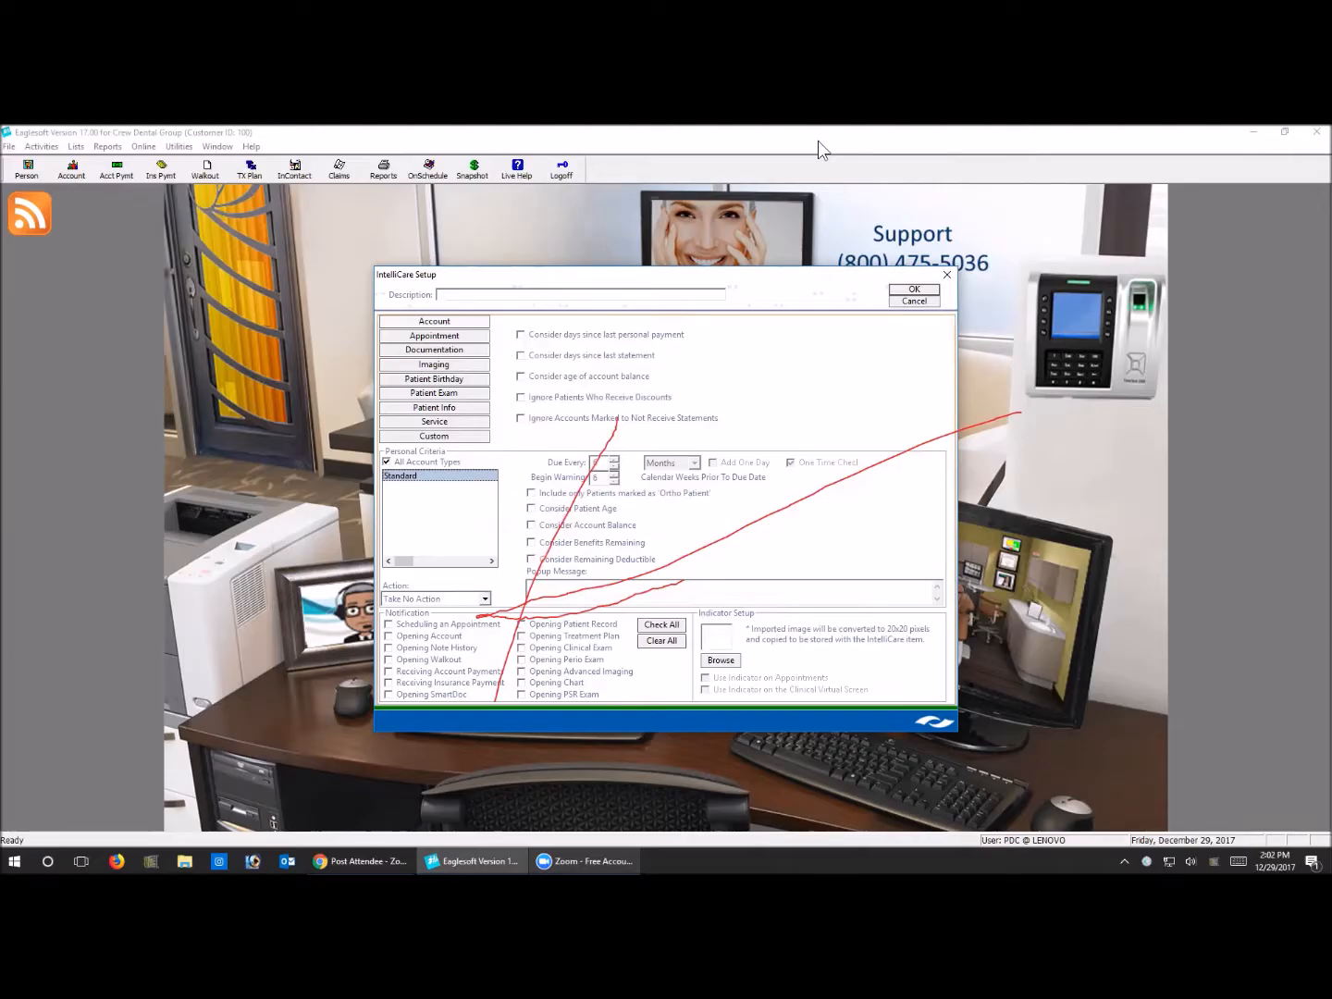
{"action": "left_click", "coordinate": [831, 232]}
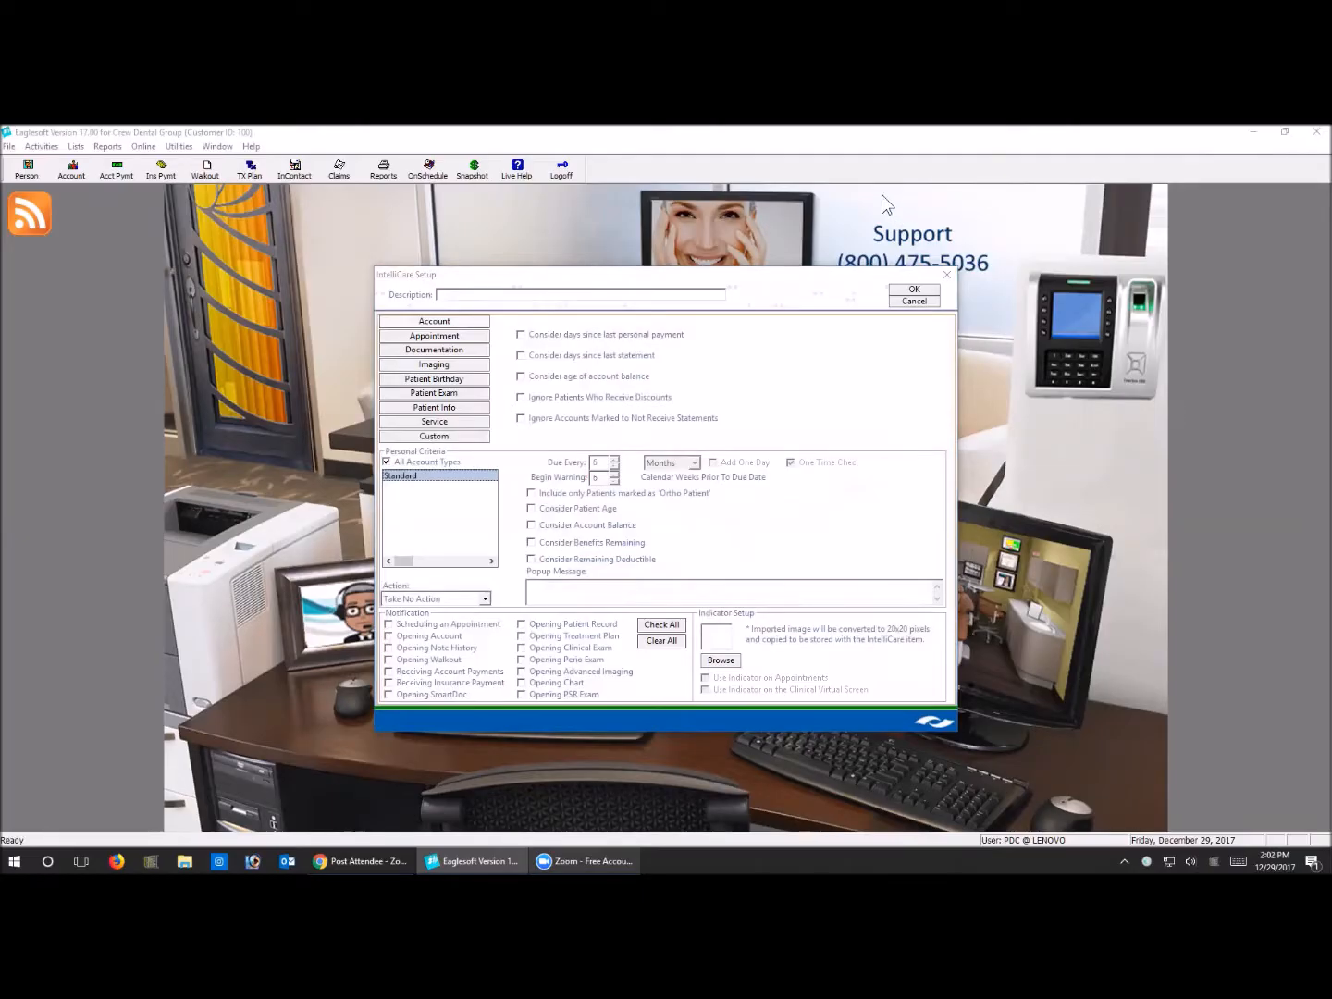
{"action": "left_click", "coordinate": [658, 344]}
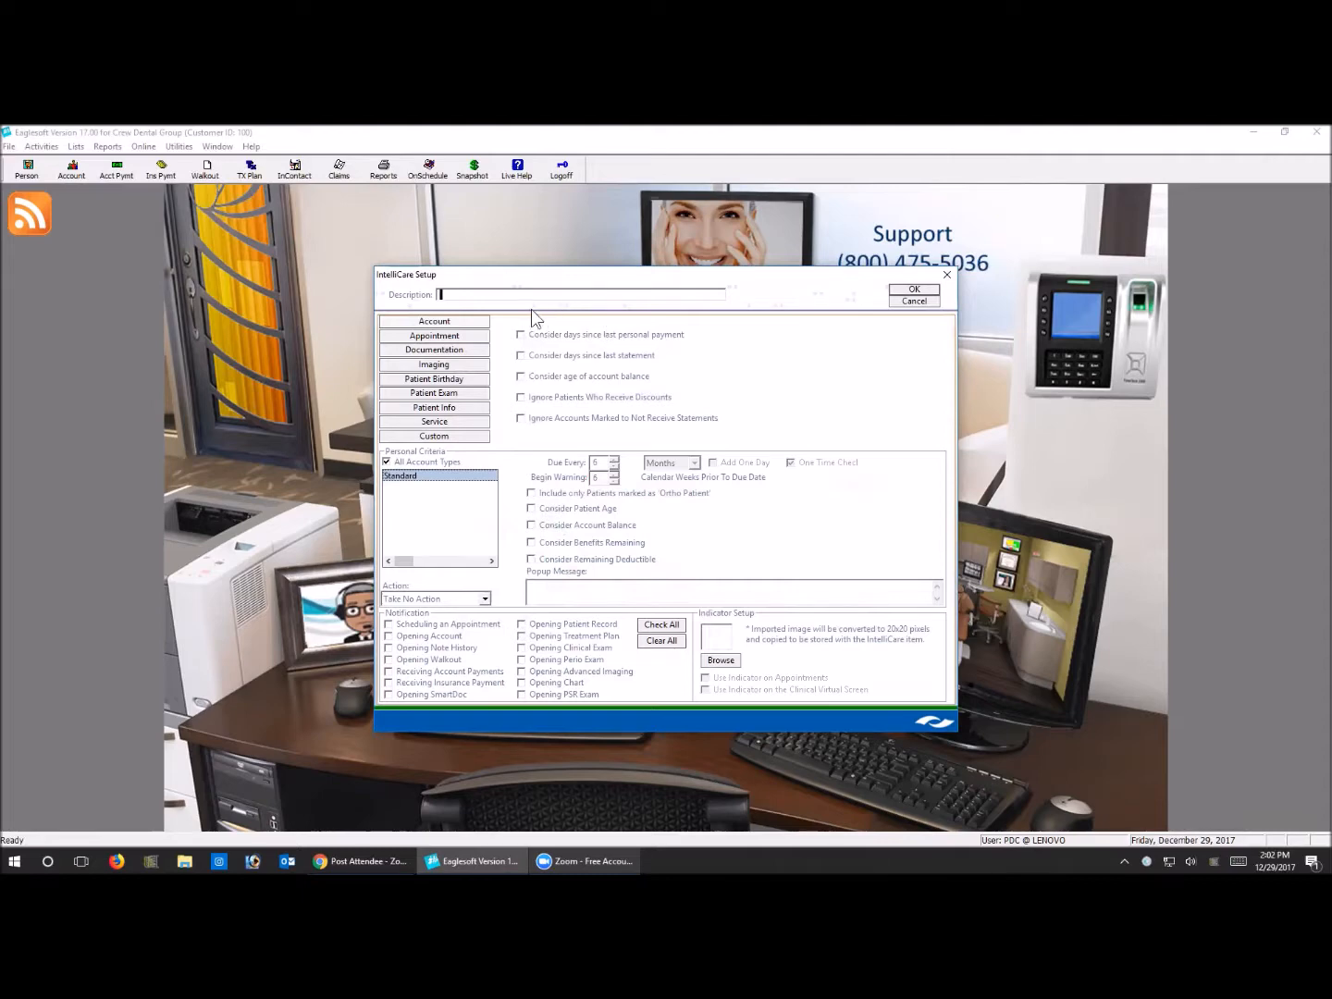
{"action": "type", "text": "Due for 8"}
{"action": "type", "text": "W Review"}
Add the completed services D0272, D0274 and D0210 to the reminder's service criteria
{"action": "left_click", "coordinate": [430, 422]}
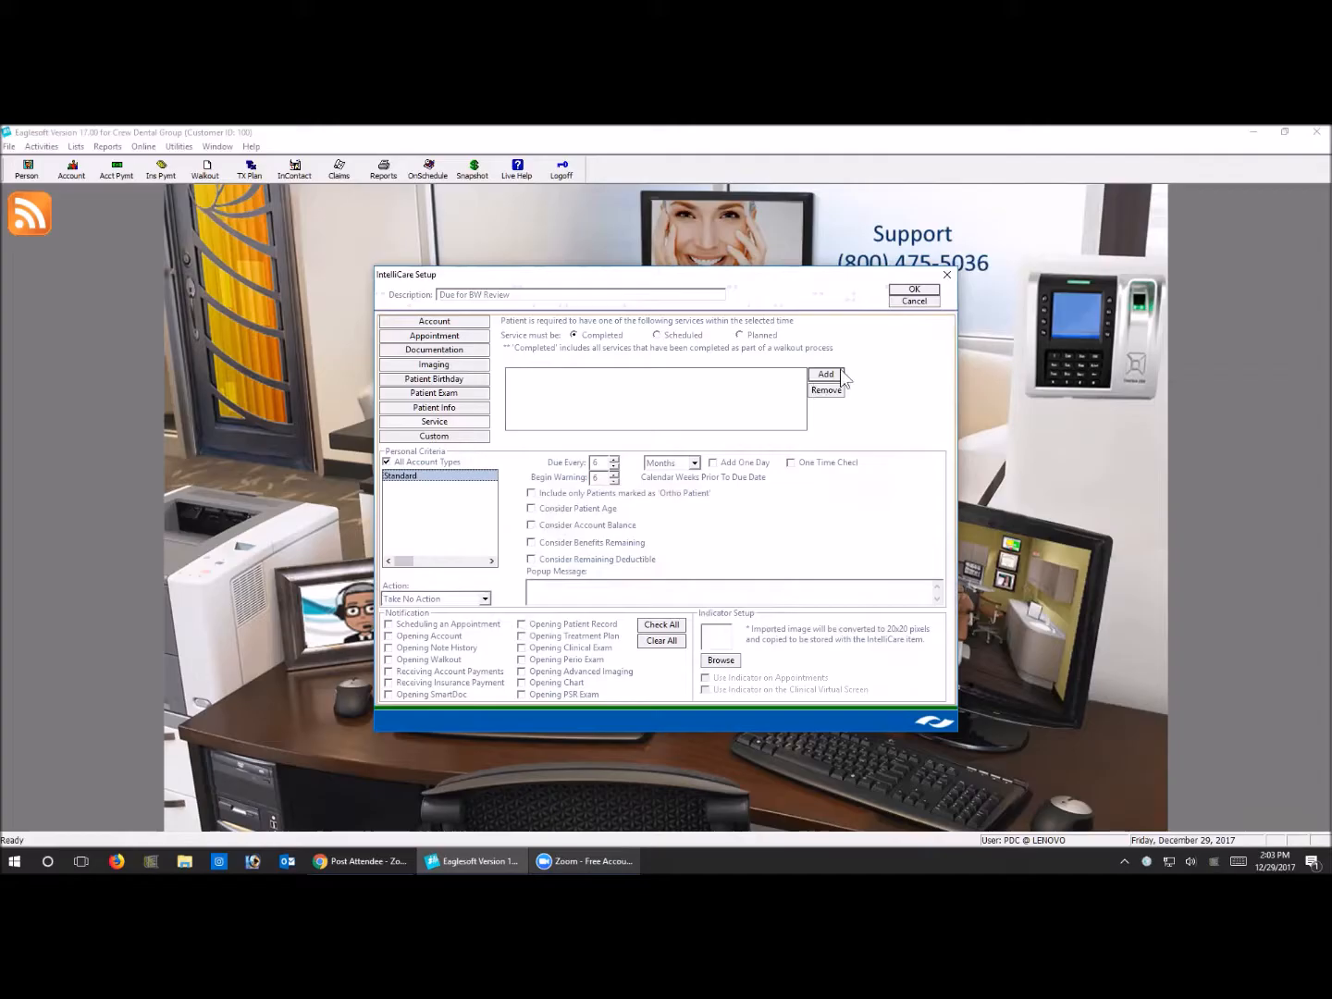
{"action": "left_click", "coordinate": [839, 372]}
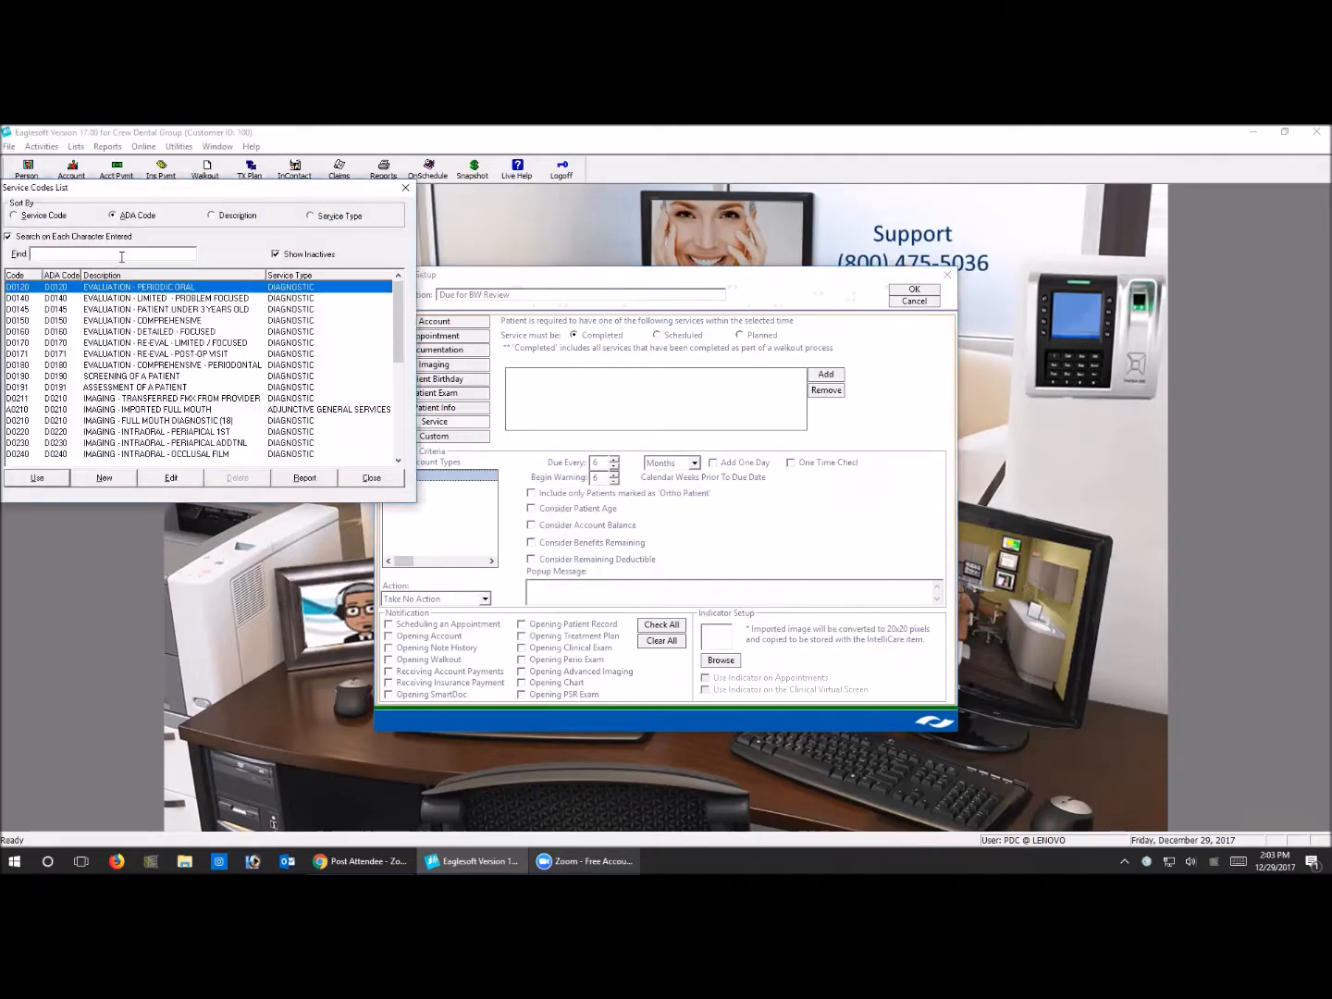
{"action": "type", "text": "d027"}
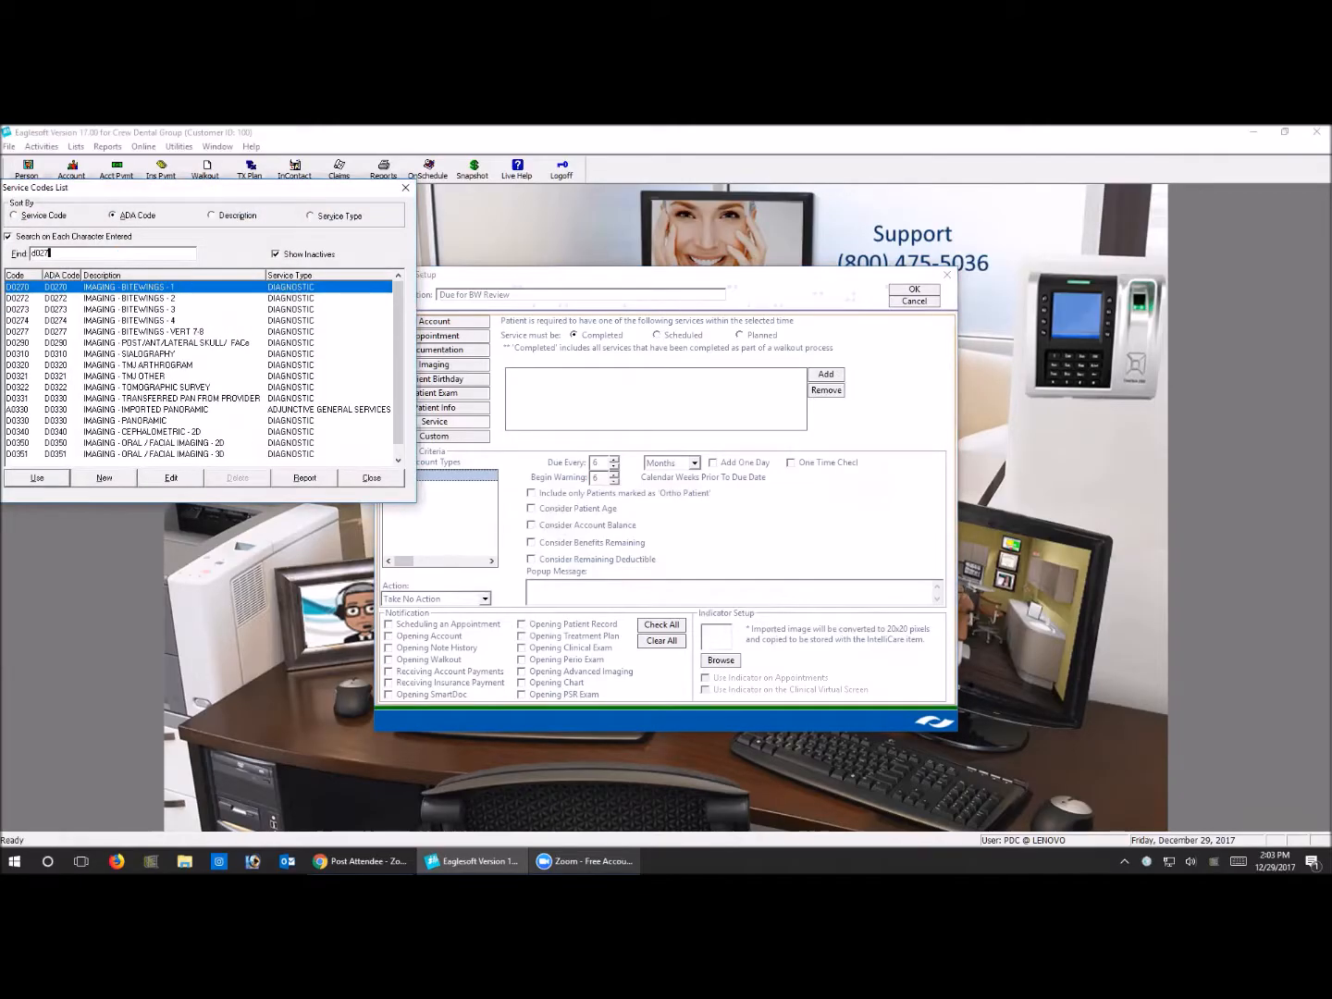
{"action": "type", "text": "2"}
{"action": "key", "text": "Return"}
{"action": "left_click", "coordinate": [825, 375]}
{"action": "type", "text": "d"}
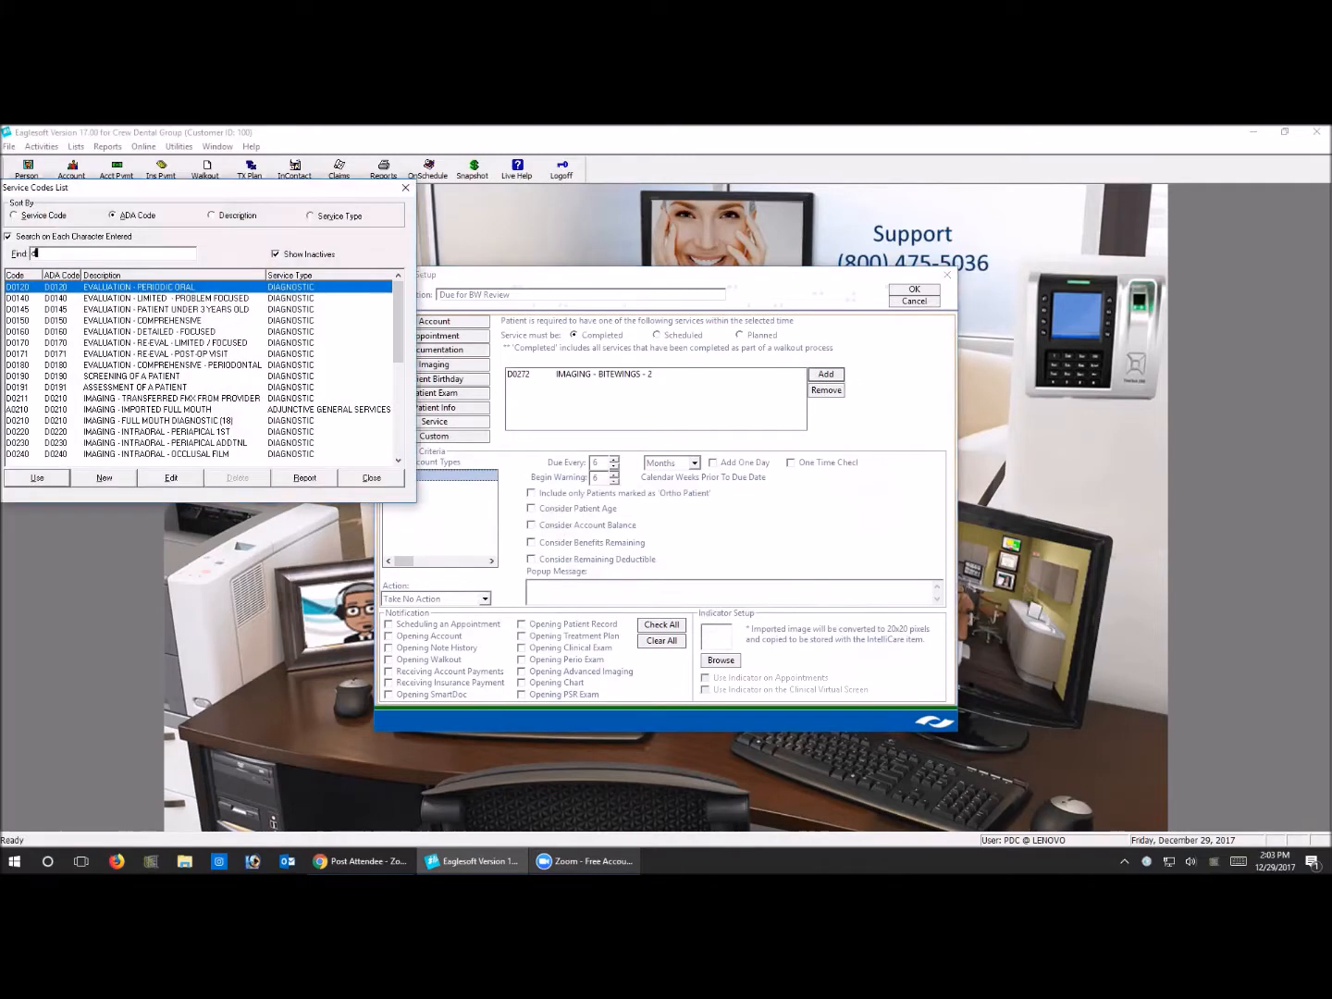
{"action": "type", "text": "0274"}
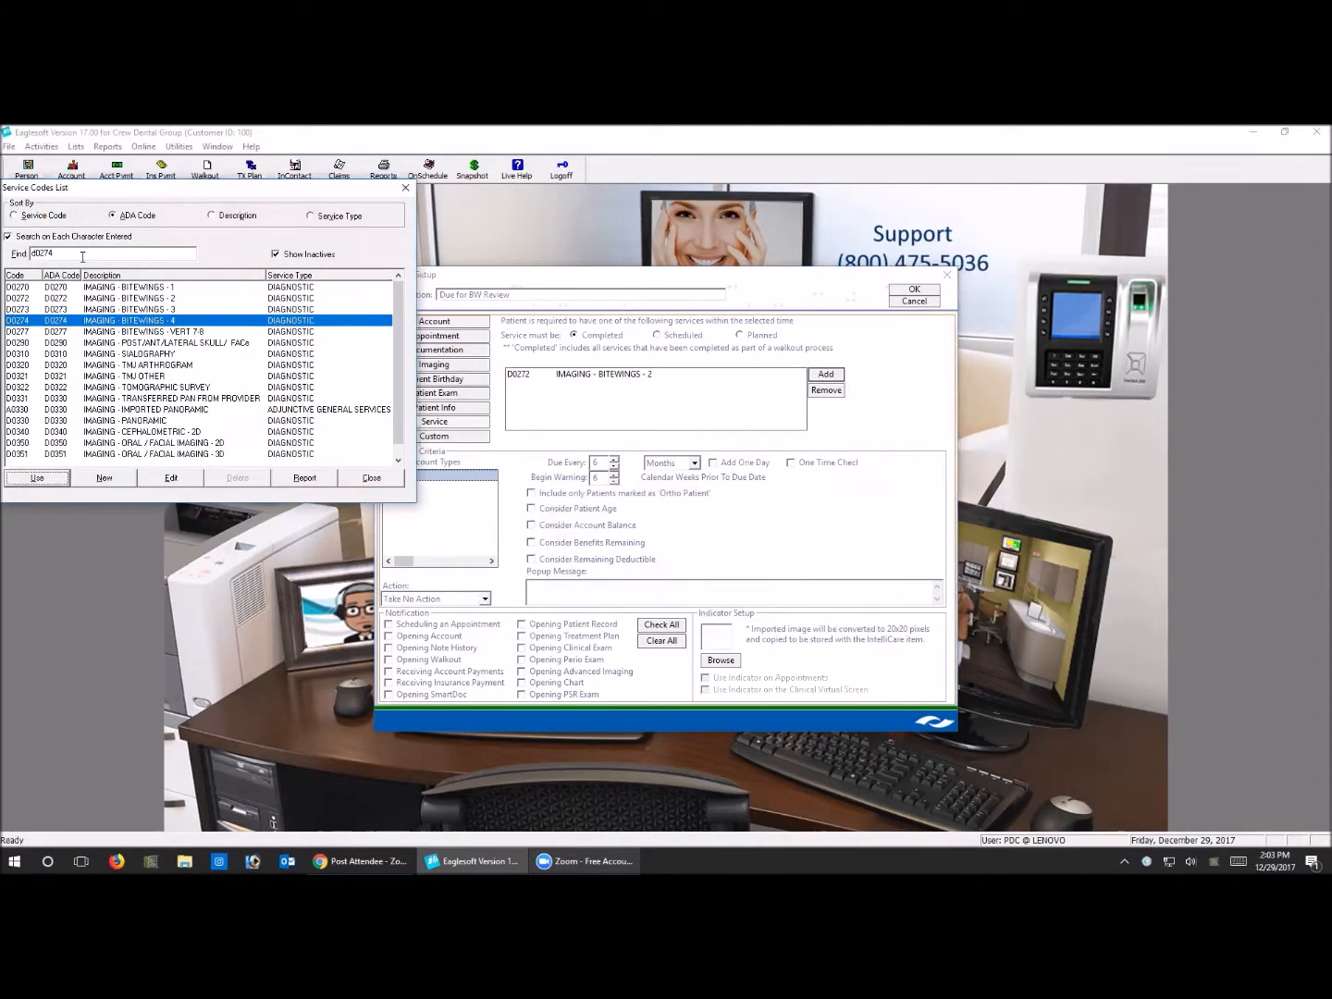
{"action": "key", "text": "Return"}
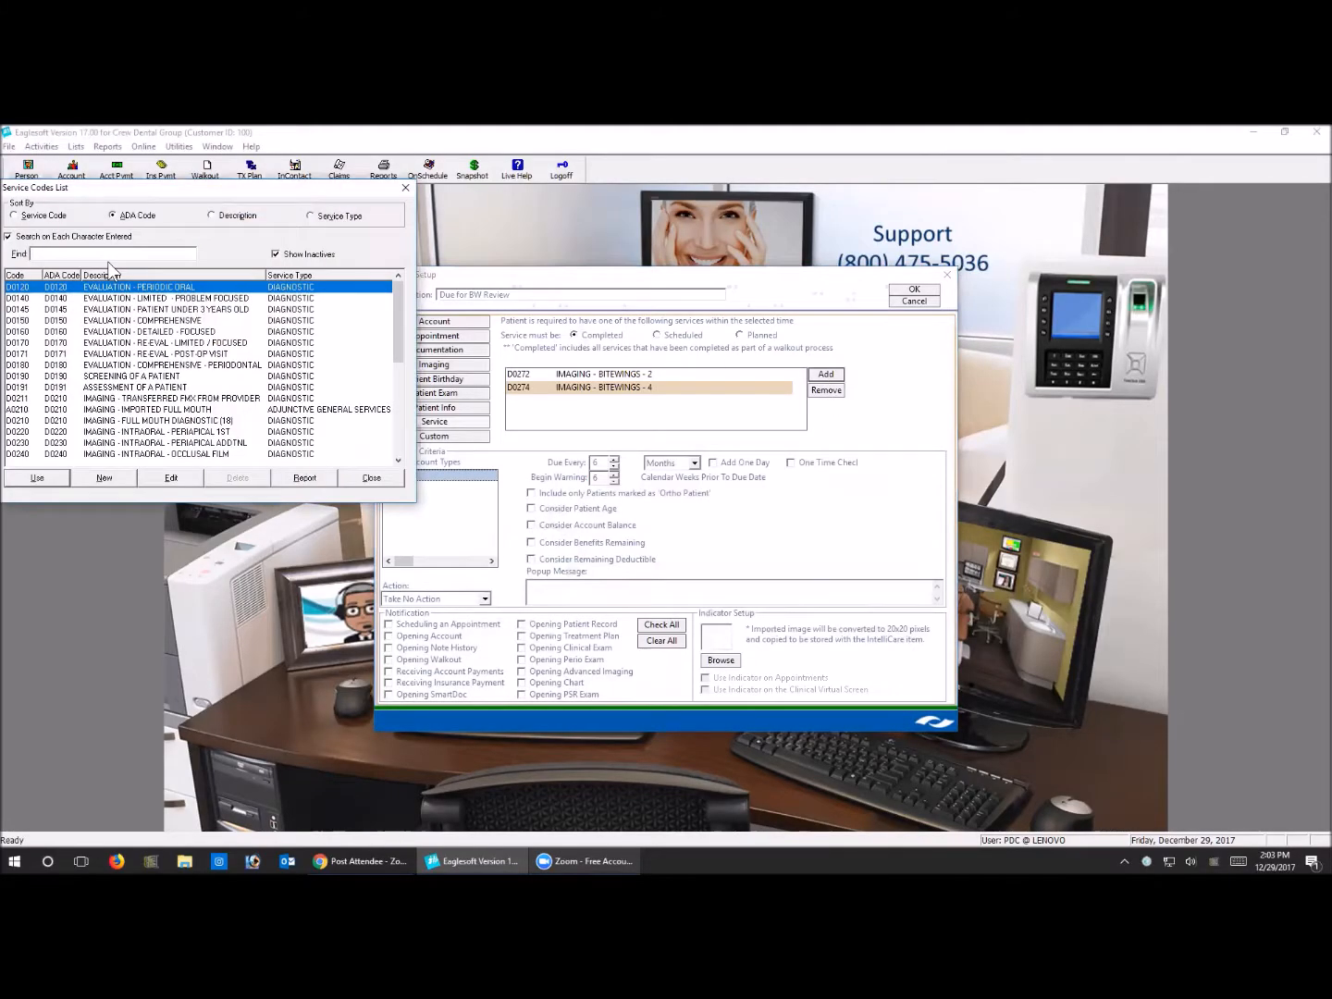
{"action": "type", "text": "d0210"}
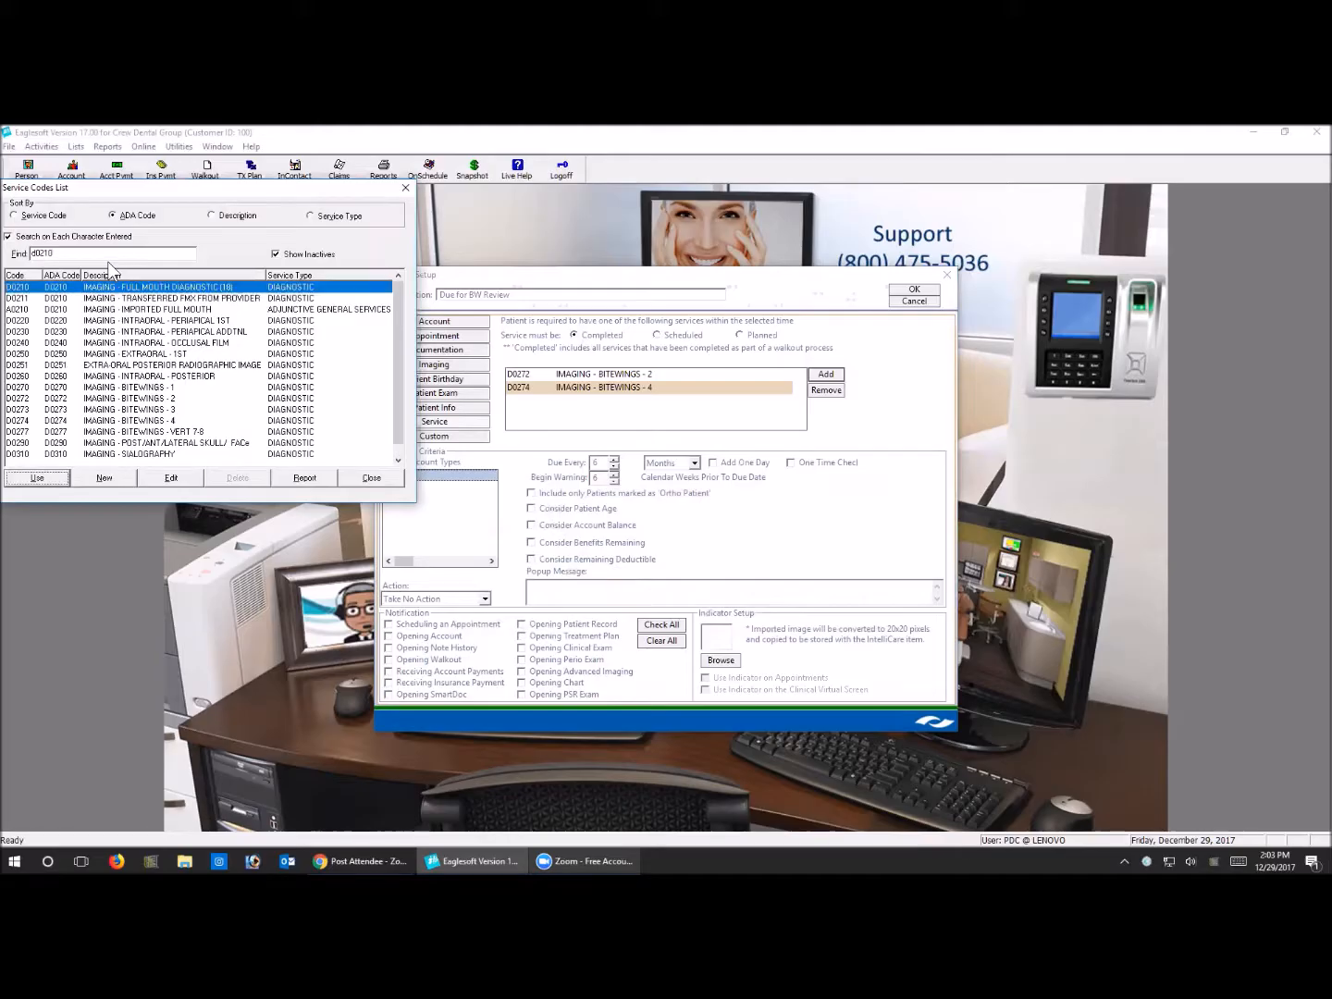
{"action": "key", "text": "Return"}
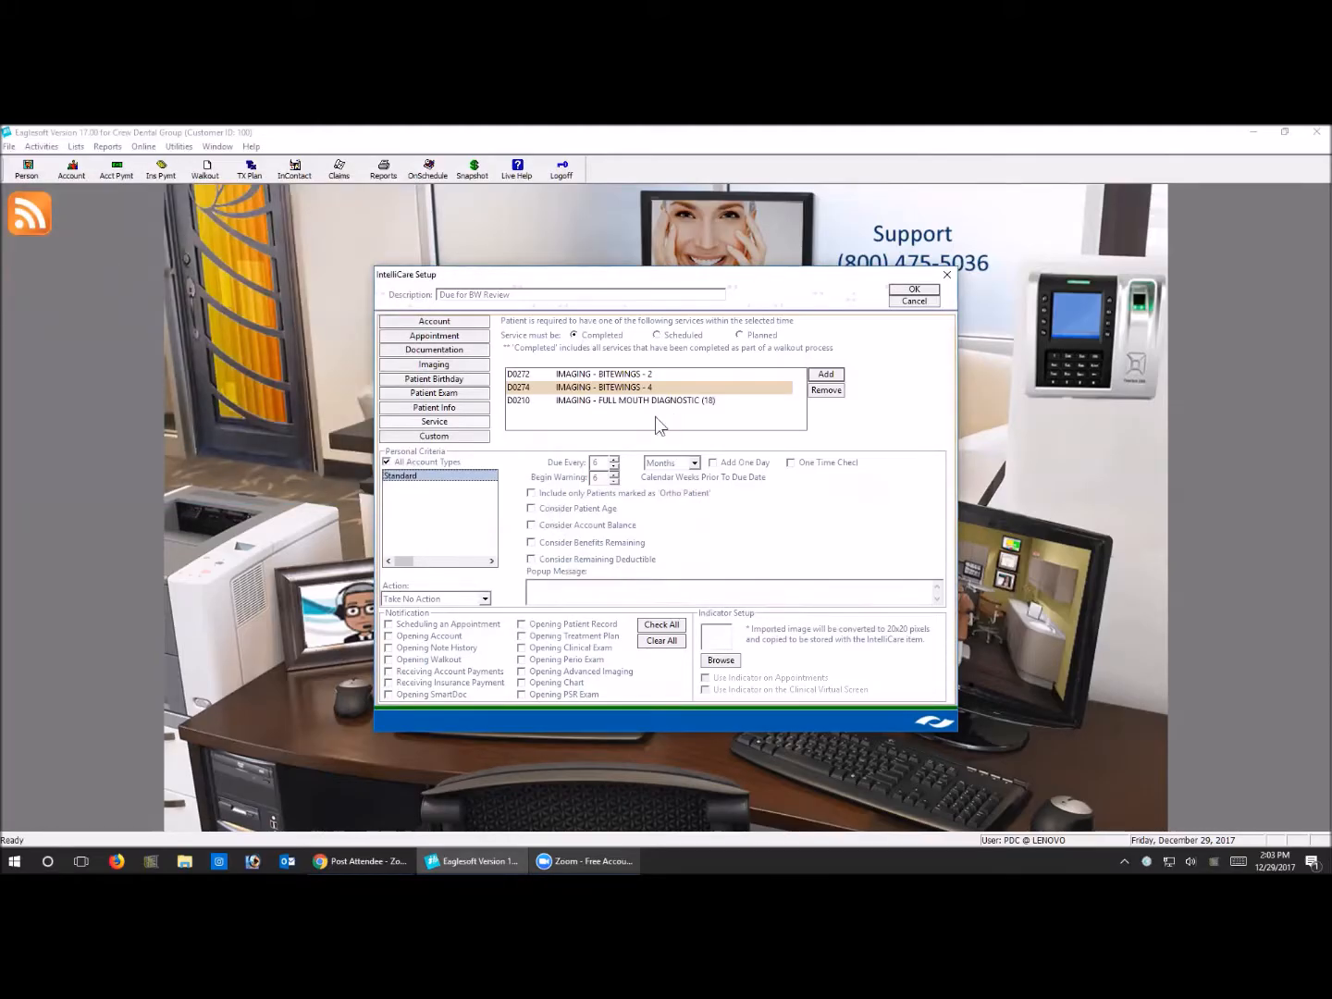
Make the reminder due every 12 months plus one day, with the warning beginning 0 weeks beforehand
{"action": "double_click", "coordinate": [595, 461]}
{"action": "type", "text": "12"}
{"action": "left_click", "coordinate": [714, 463]}
{"action": "left_click", "coordinate": [616, 484]}
{"action": "left_click", "coordinate": [615, 484]}
{"action": "left_click", "coordinate": [614, 474]}
Make the reminder consider patient age, with a minimum age of 5 years
{"action": "left_click", "coordinate": [532, 509]}
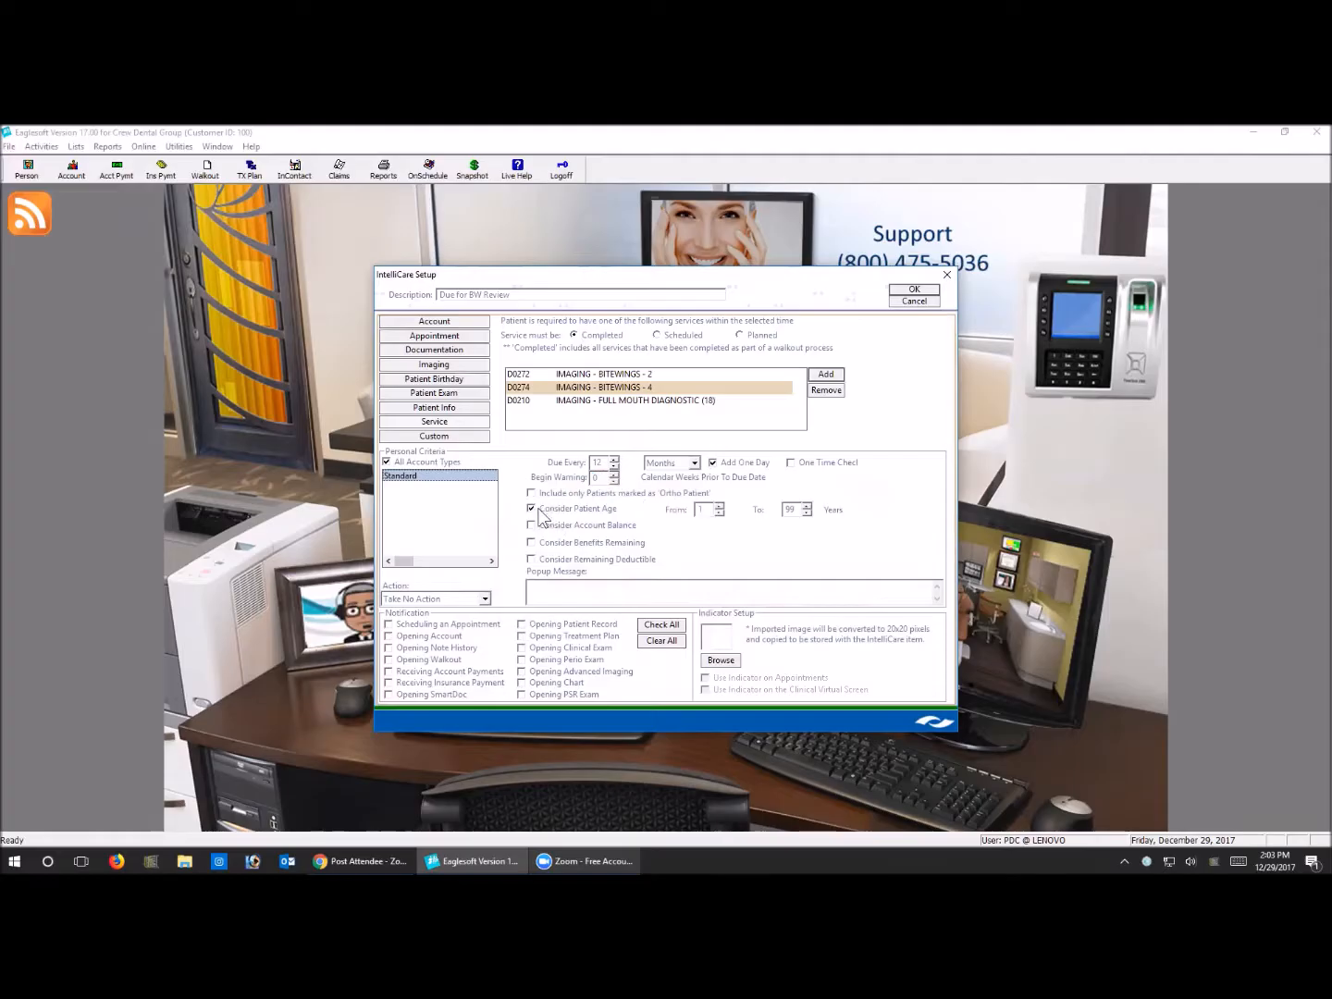
{"action": "type", "text": "5"}
{"action": "key", "text": "Tab"}
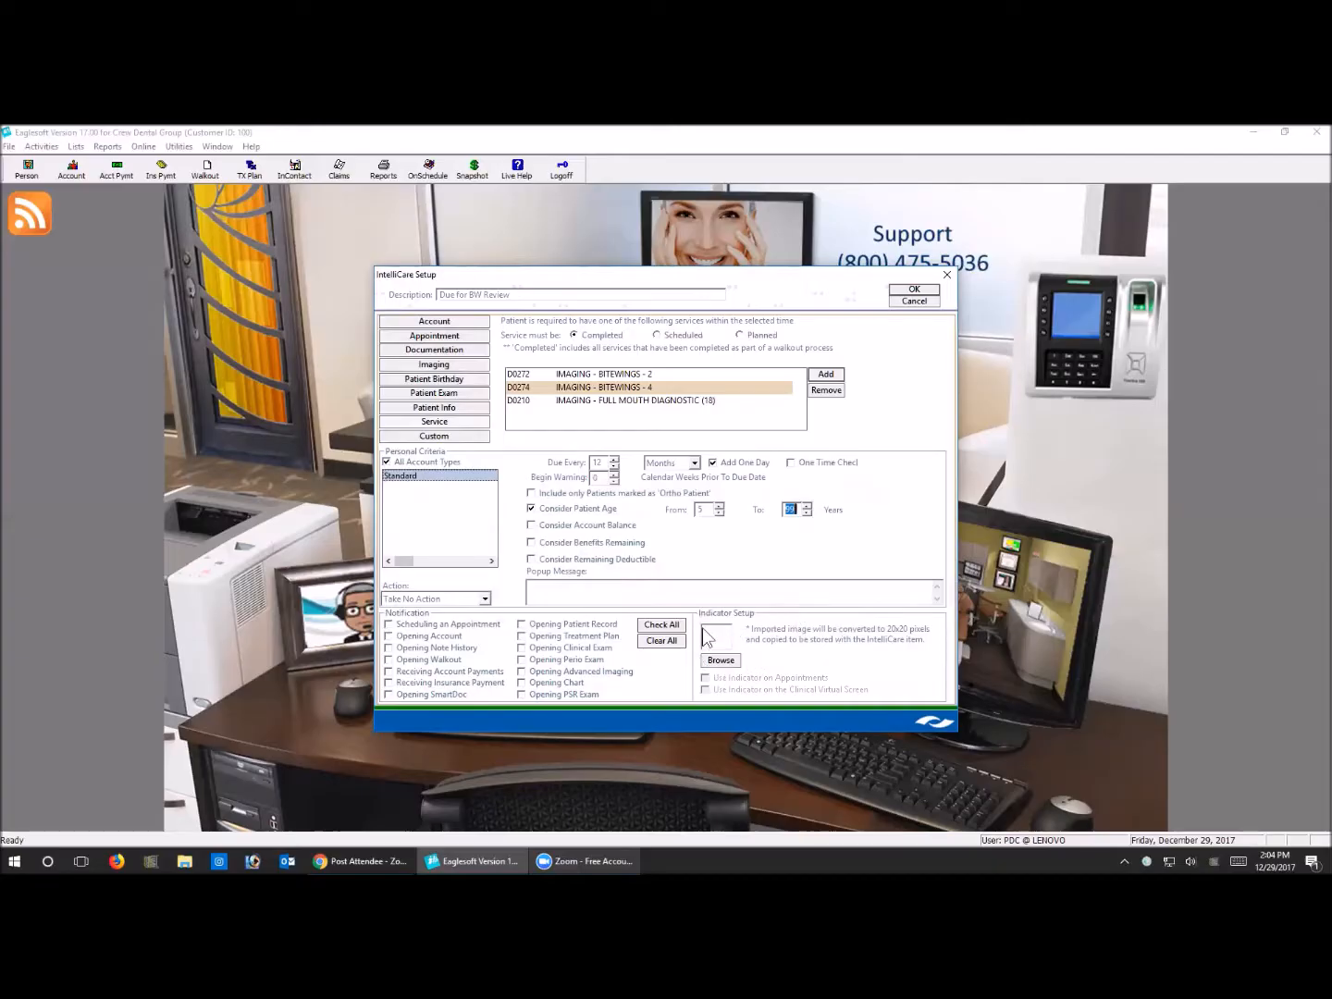
Assign greentooth.bmp as the reminder's indicator and enable it on appointments and the Clinical Virtual Screen
{"action": "left_click", "coordinate": [722, 660]}
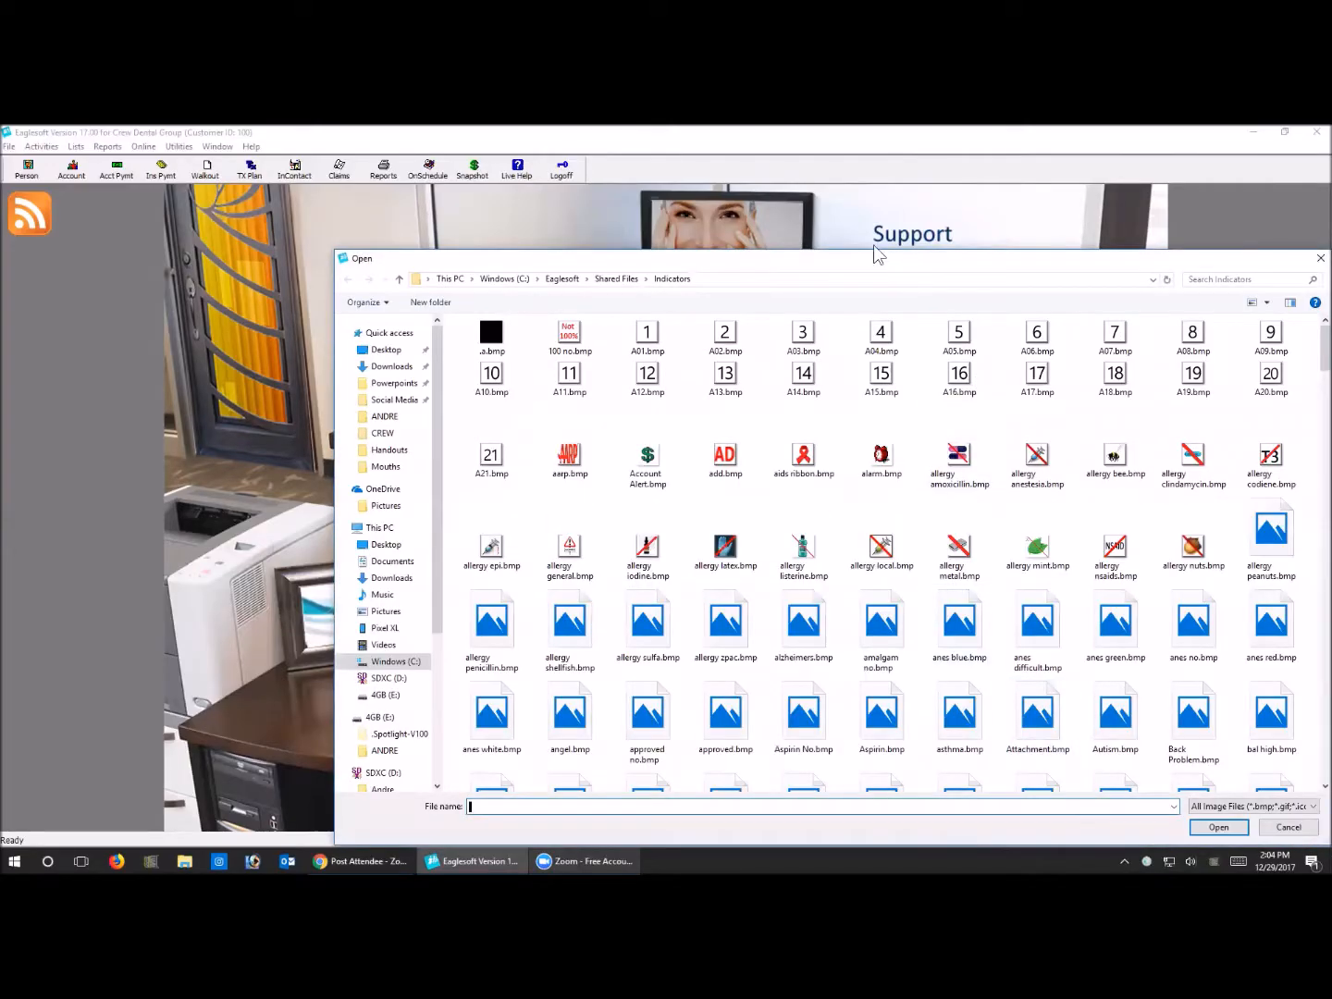
{"action": "left_click_drag", "start_coordinate": [866, 266], "coordinate": [621, 196]}
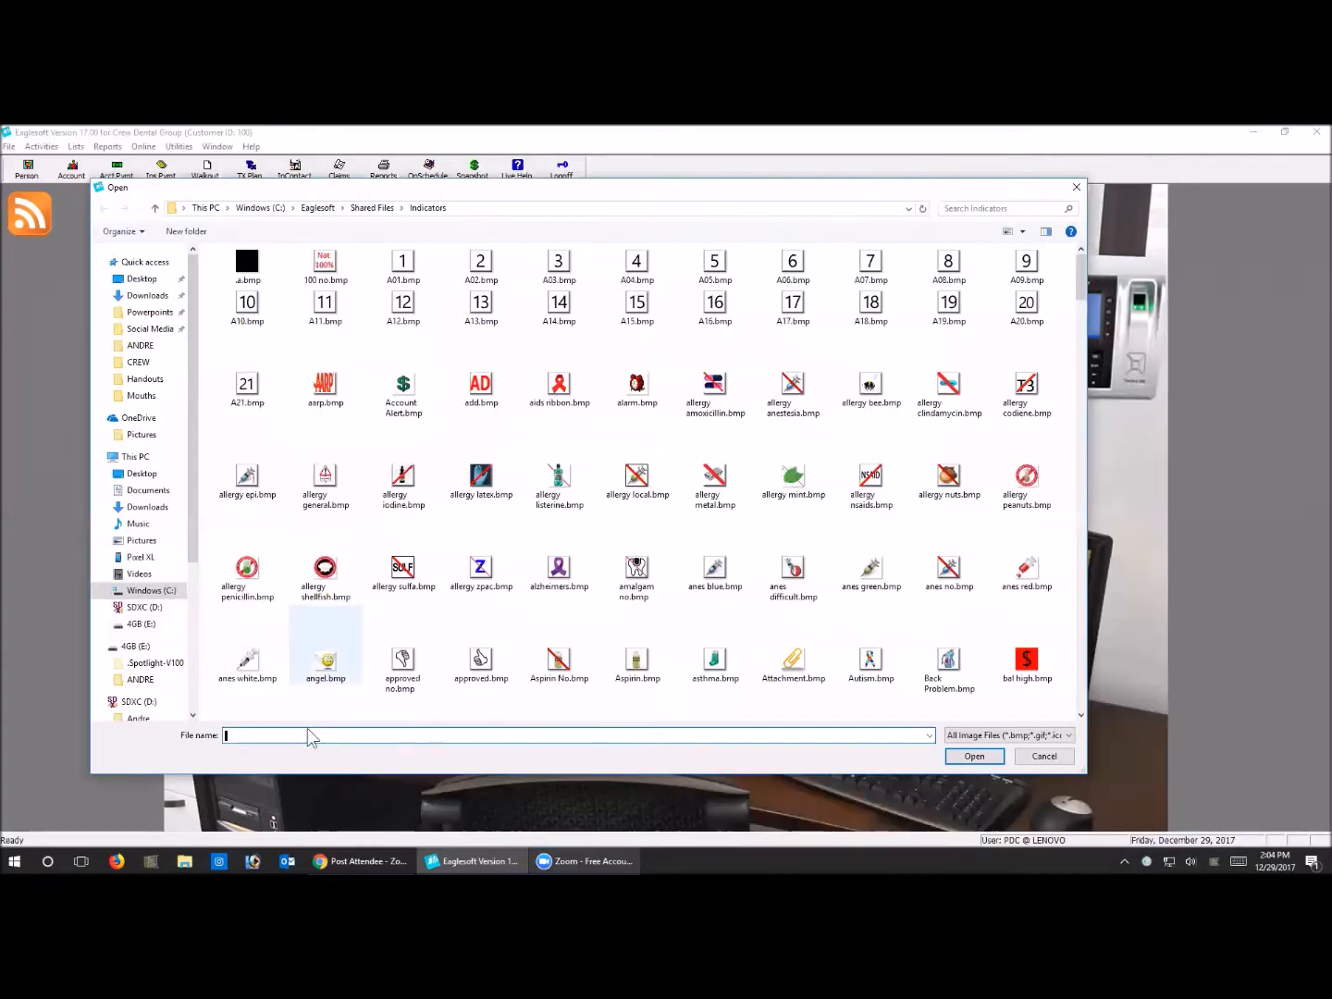
{"action": "type", "text": "gree"}
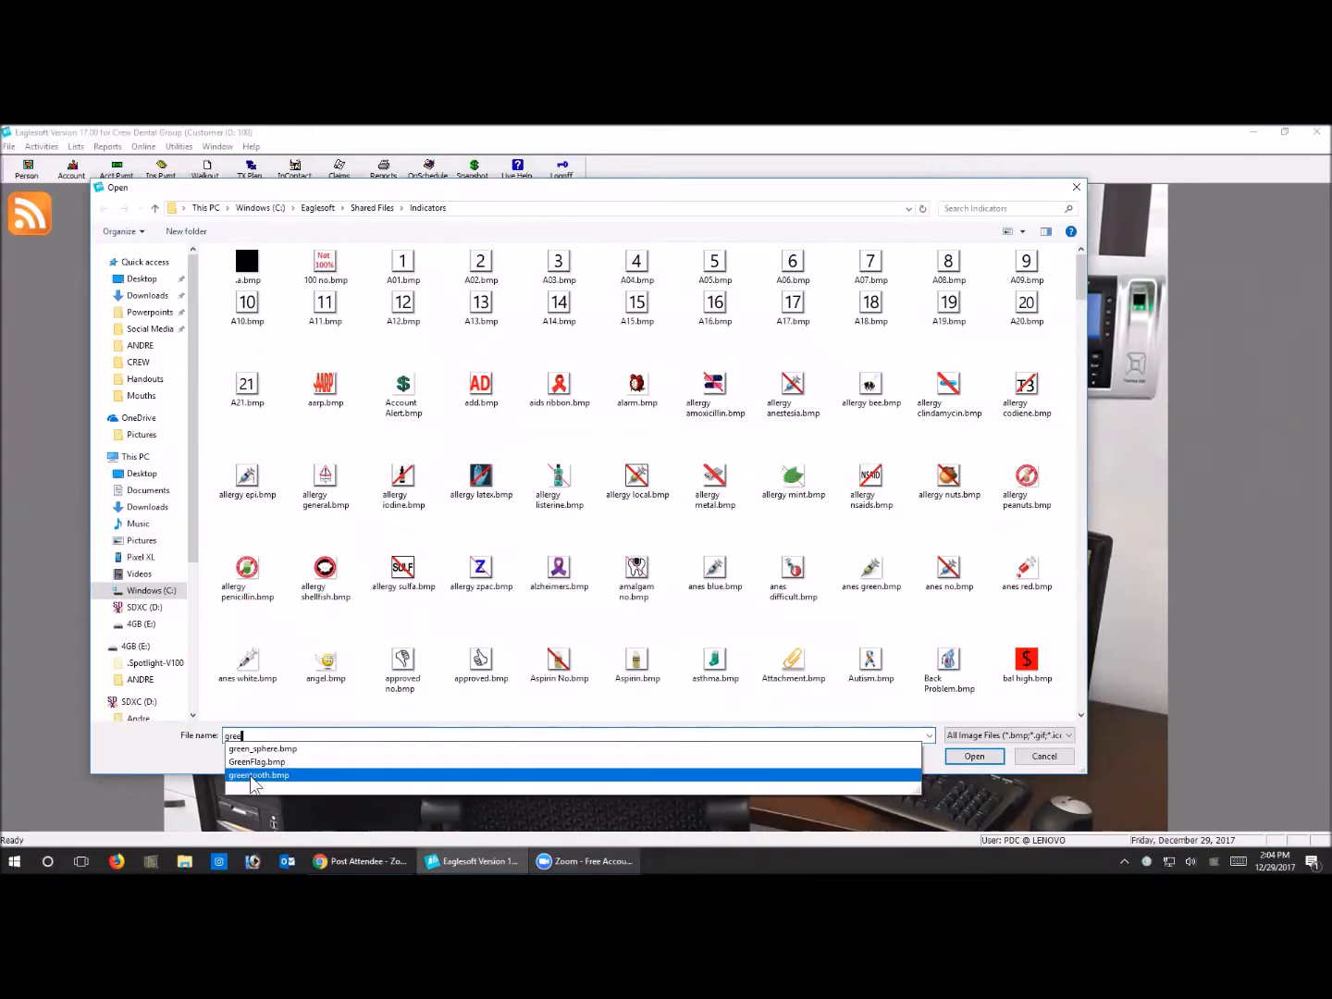
{"action": "left_click", "coordinate": [255, 777]}
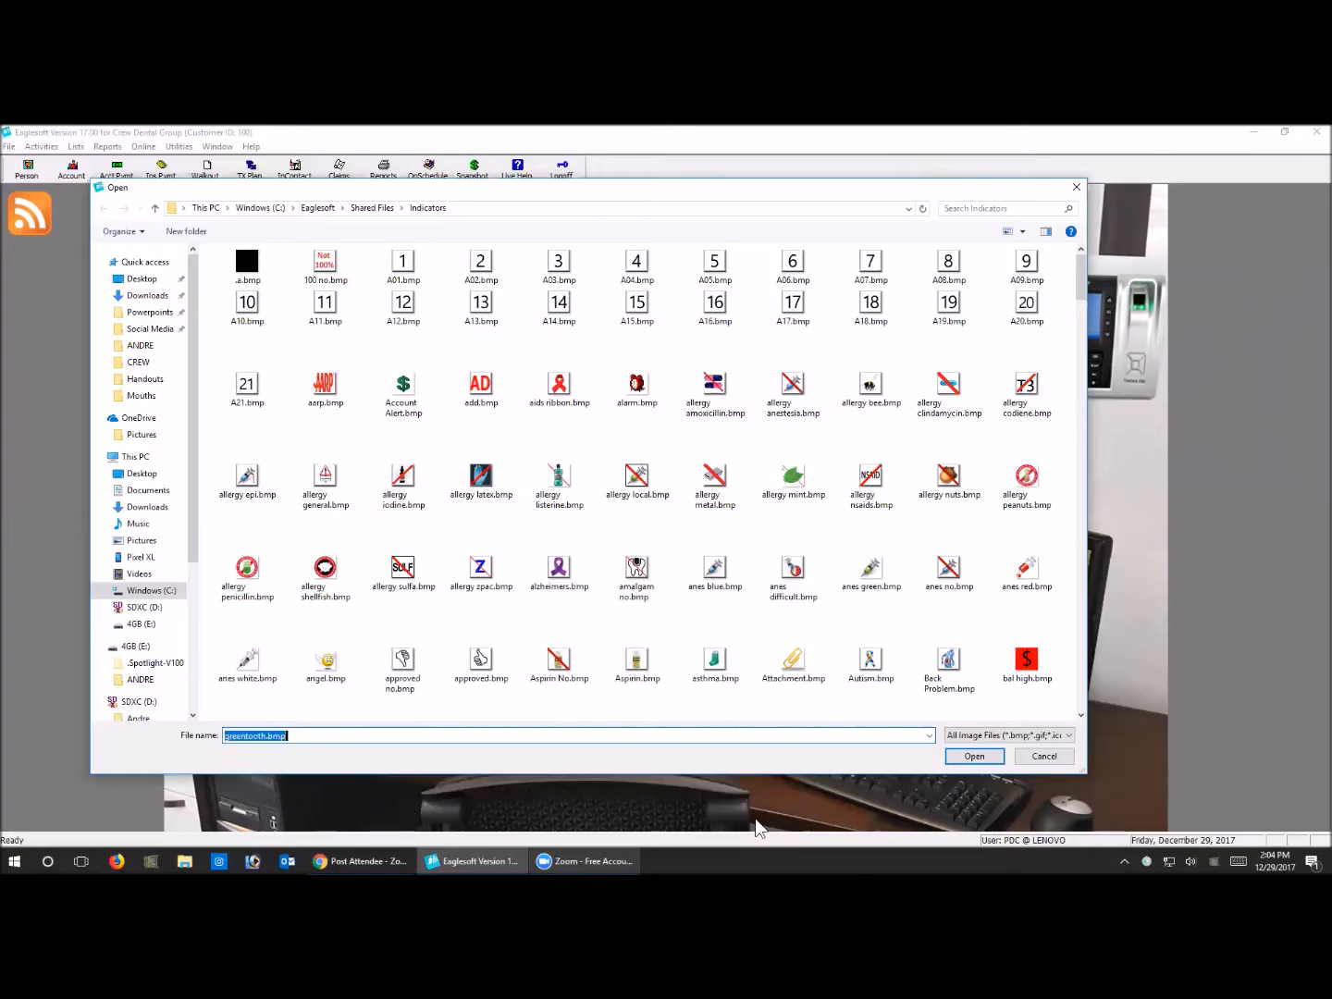
{"action": "left_click", "coordinate": [974, 757]}
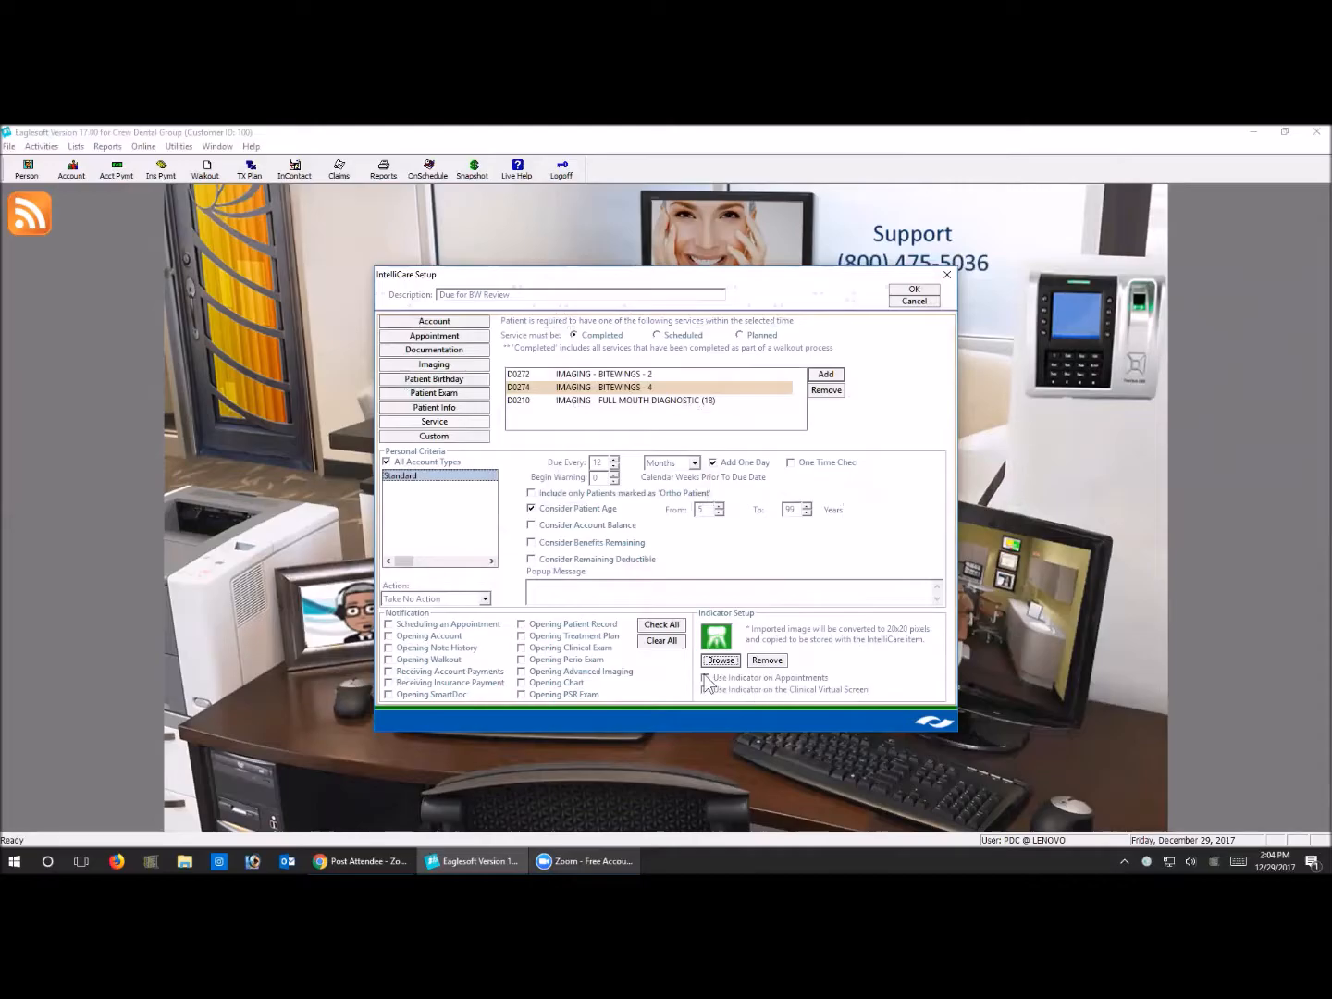
{"action": "left_click", "coordinate": [705, 679]}
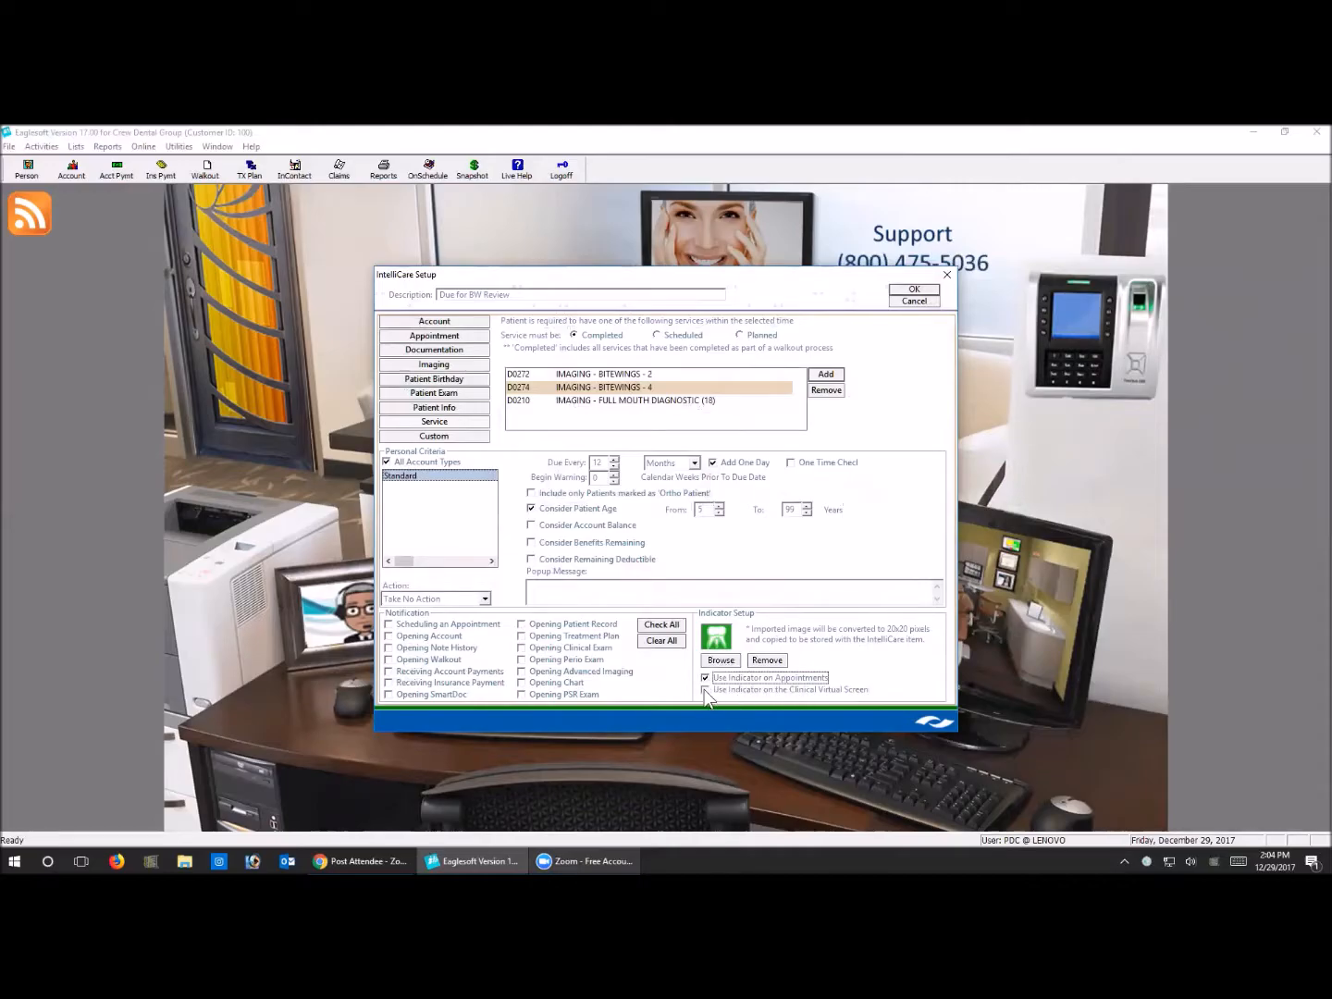
{"action": "left_click", "coordinate": [705, 690]}
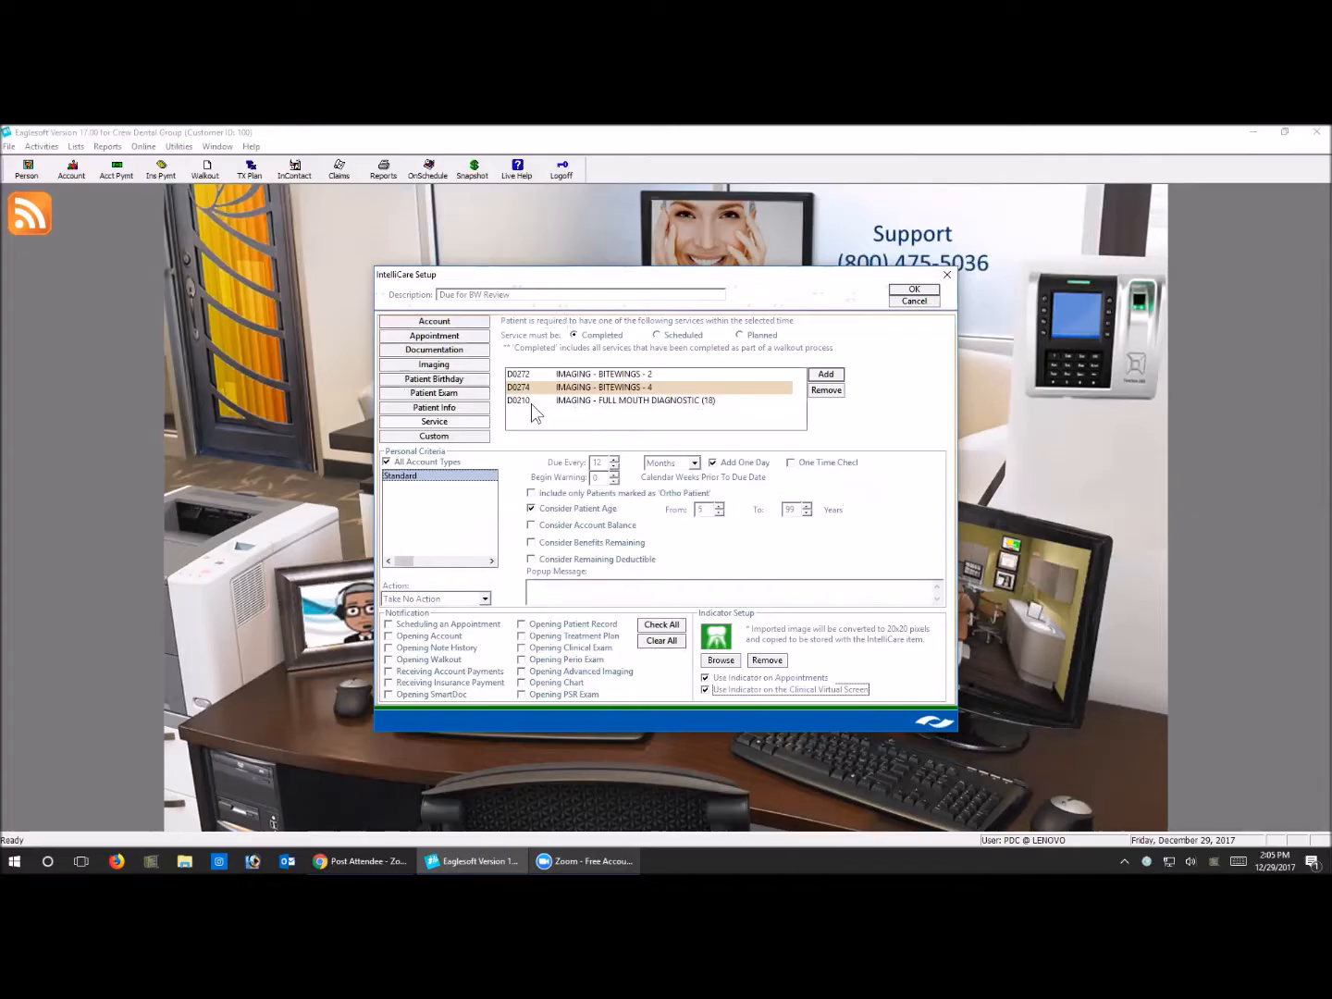
Review the setup of service code A0210 for imported full mouth imaging, and close the service codes list without adding it
{"action": "left_click", "coordinate": [825, 373]}
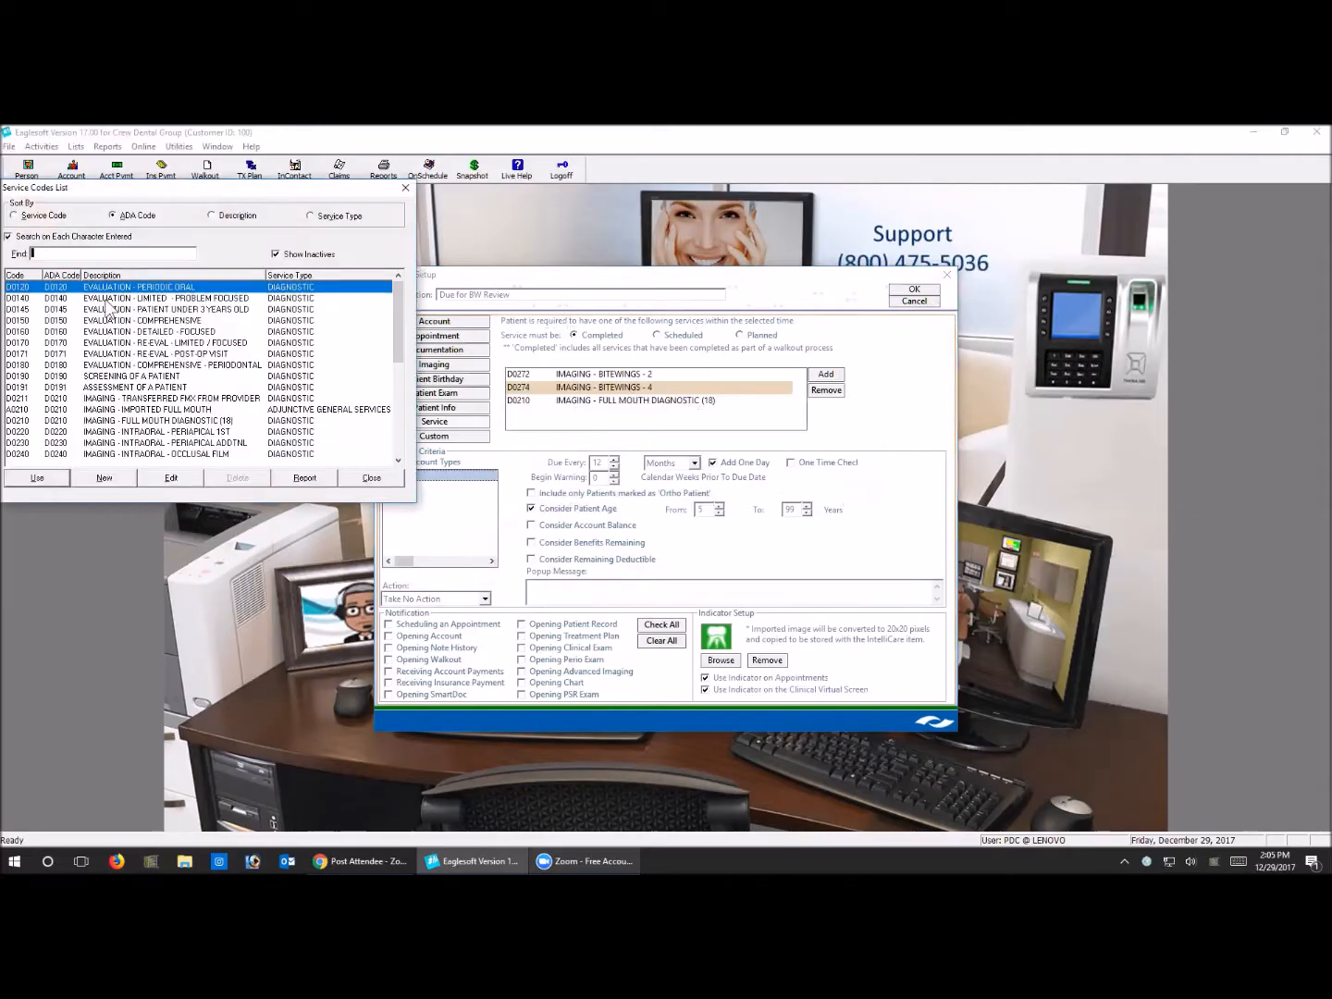
{"action": "left_click", "coordinate": [67, 410]}
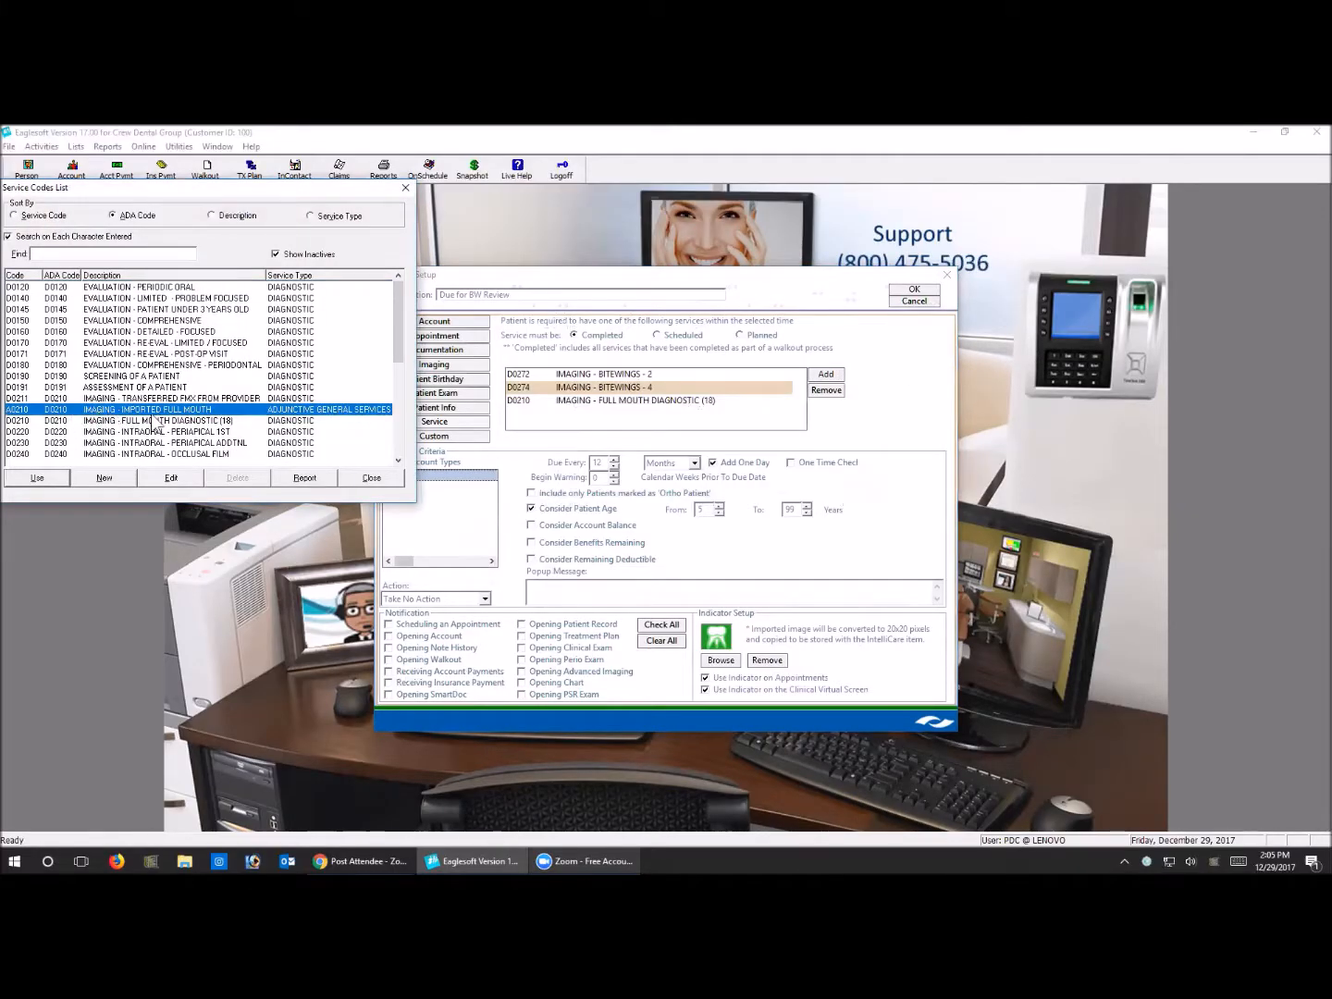
{"action": "left_click", "coordinate": [196, 487]}
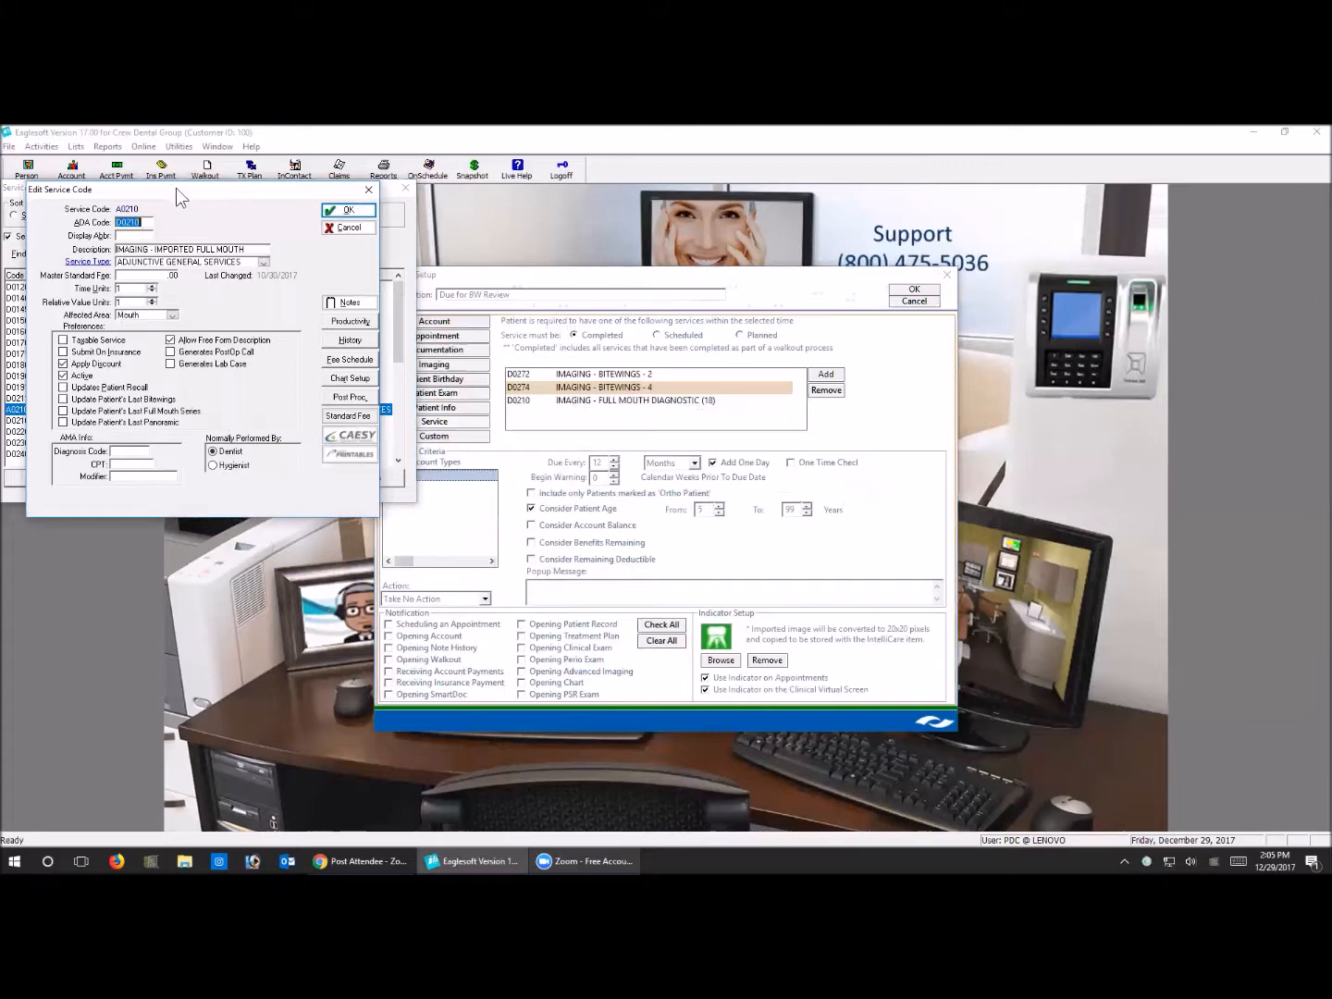
{"action": "left_click_drag", "start_coordinate": [180, 195], "coordinate": [445, 314]}
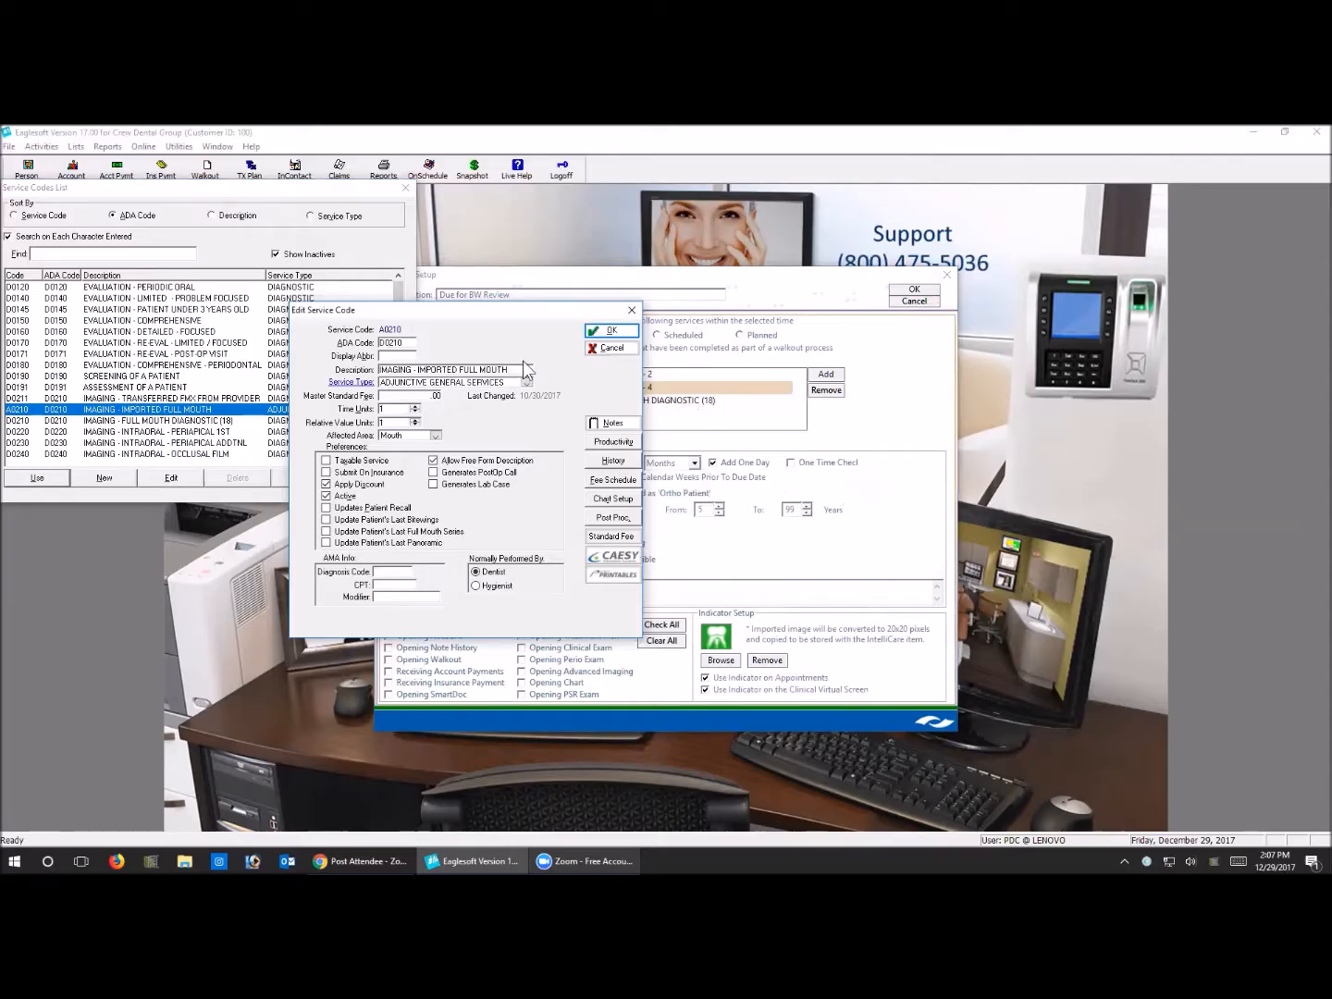
{"action": "left_click", "coordinate": [610, 331]}
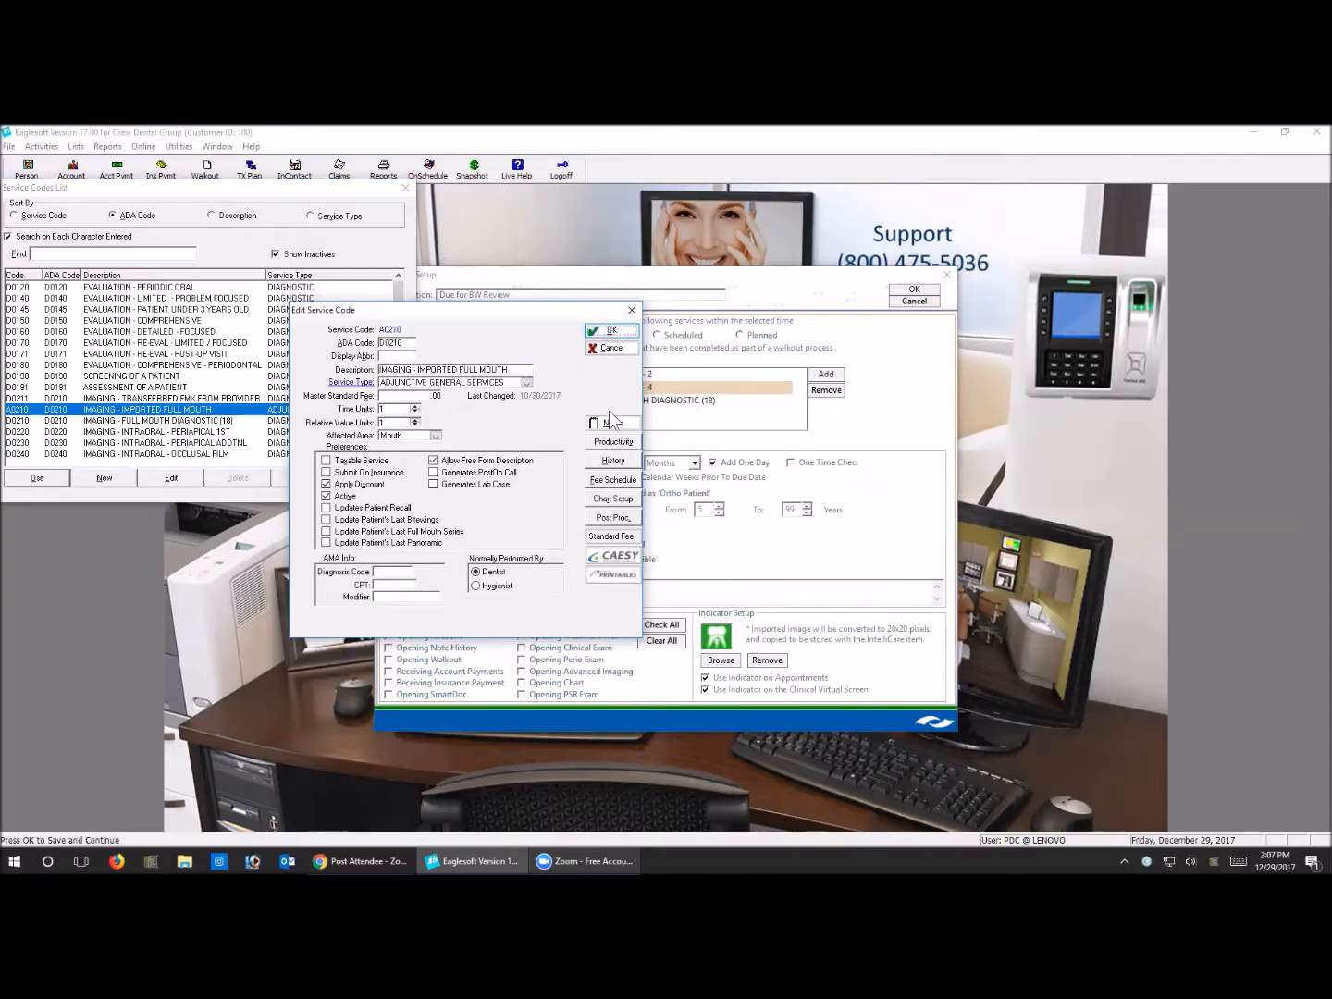
{"action": "left_click", "coordinate": [370, 478]}
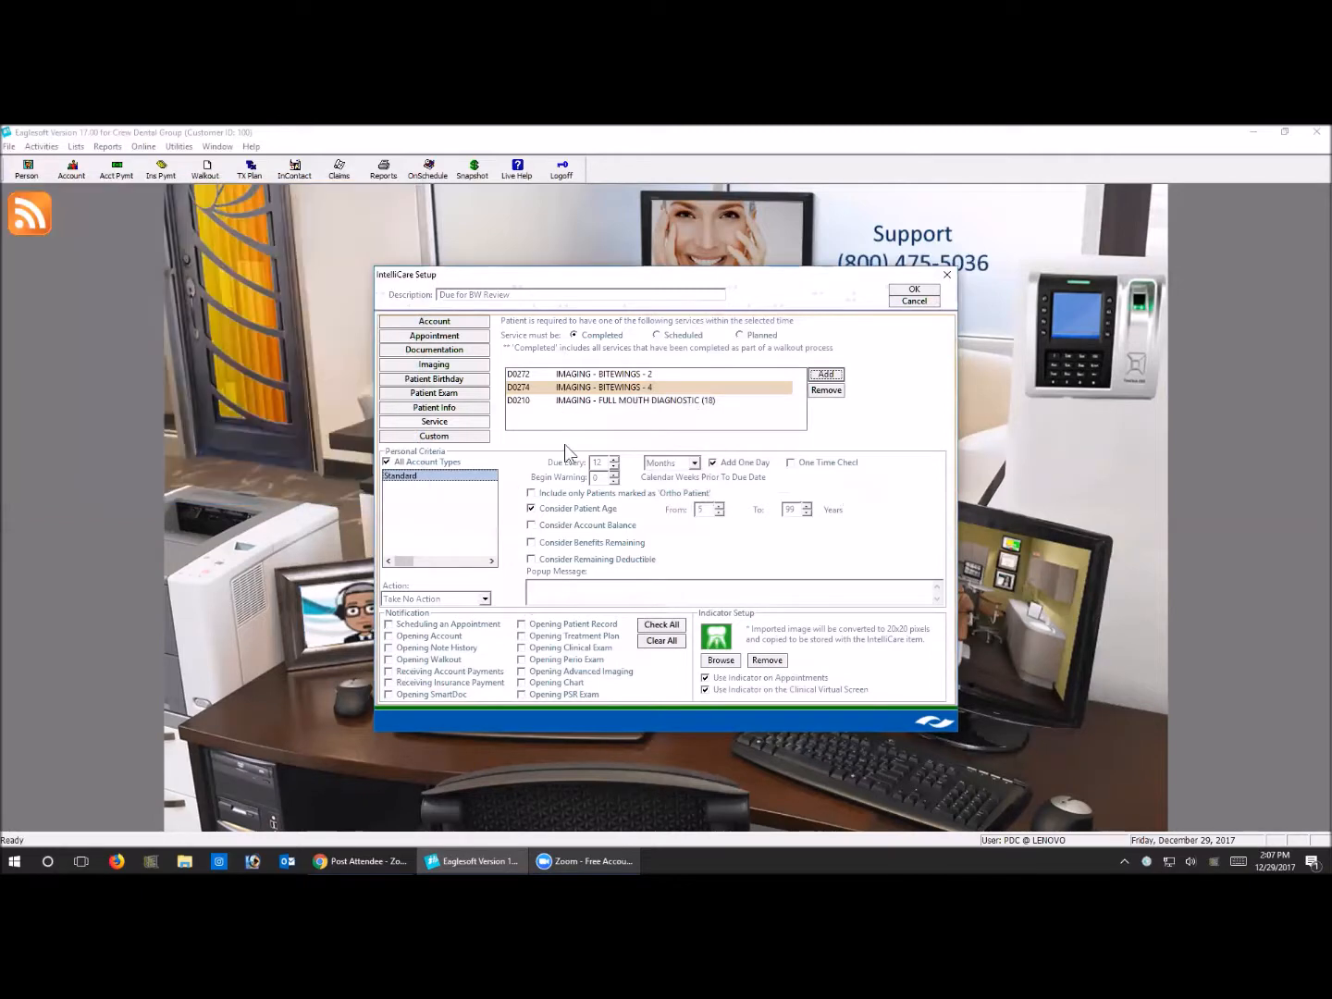
Discard the new reminder's changes and close the IntelliCare Reminders list
{"action": "left_click", "coordinate": [914, 301]}
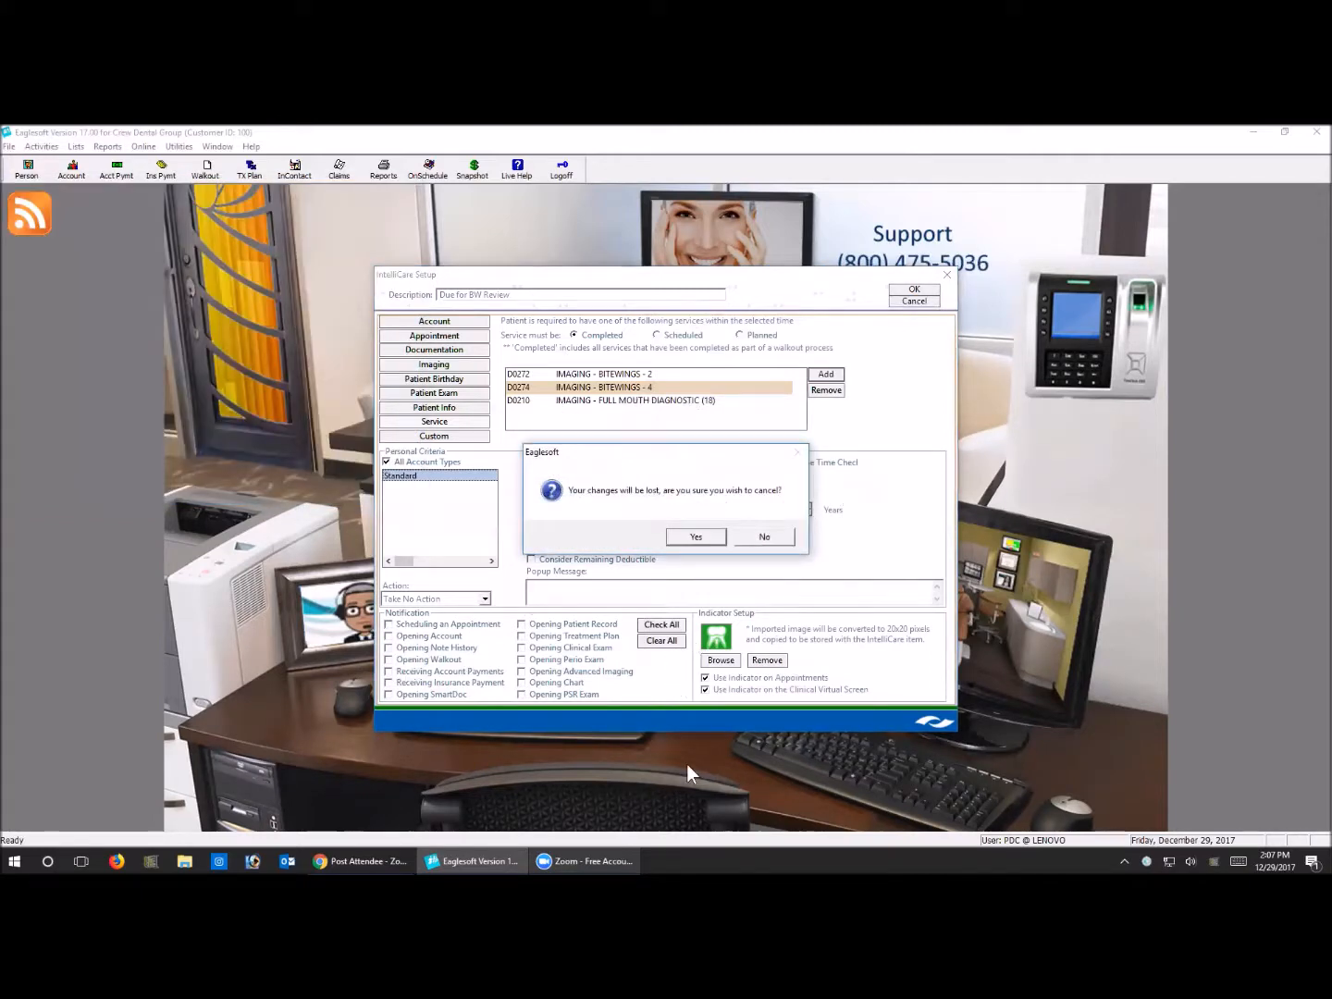
{"action": "left_click", "coordinate": [702, 538]}
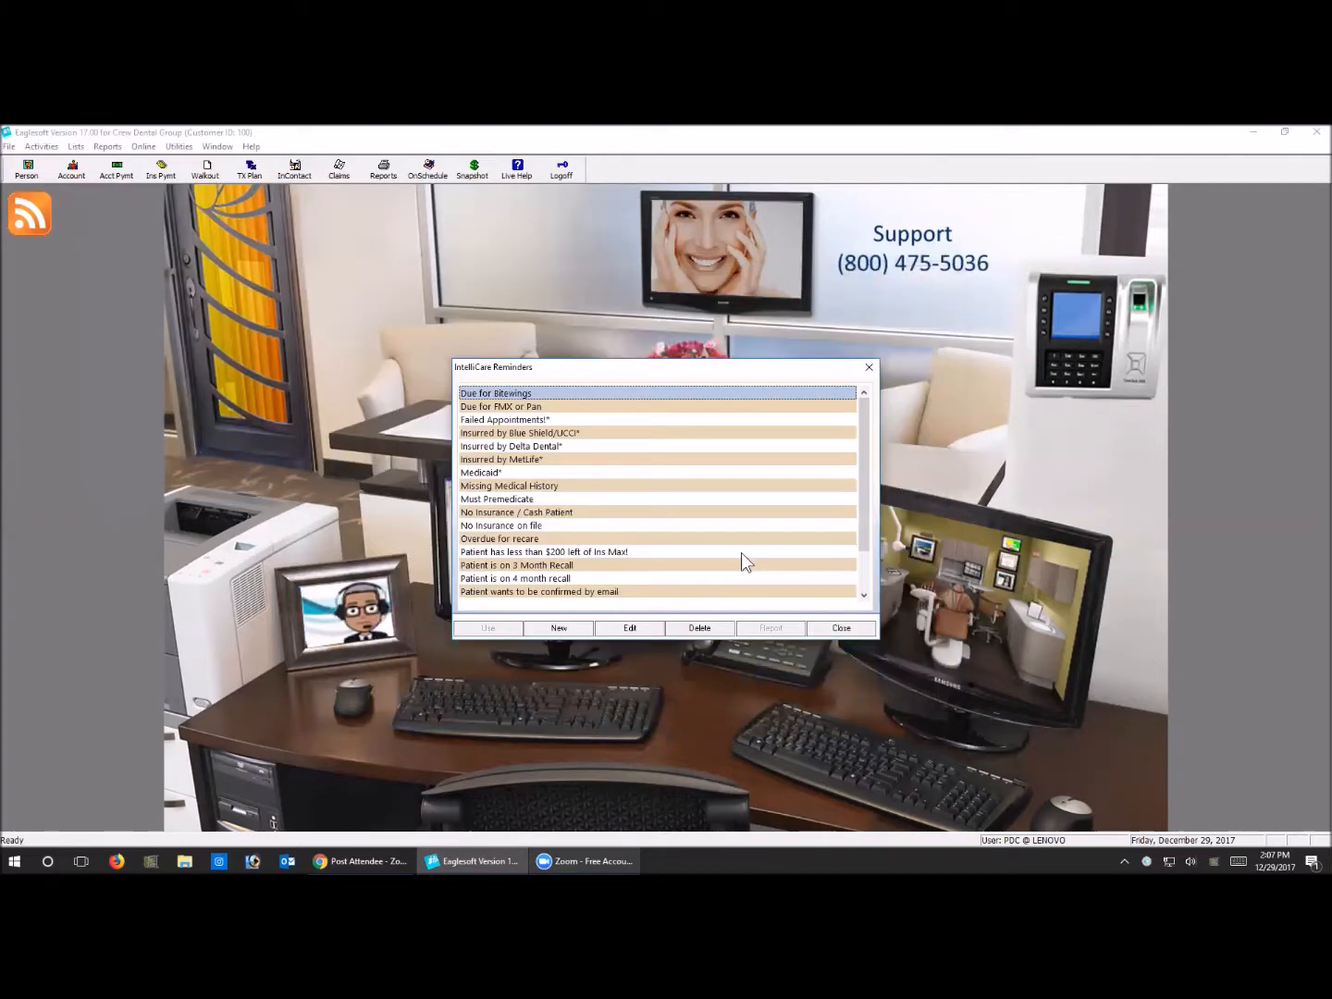
{"action": "left_click", "coordinate": [825, 625]}
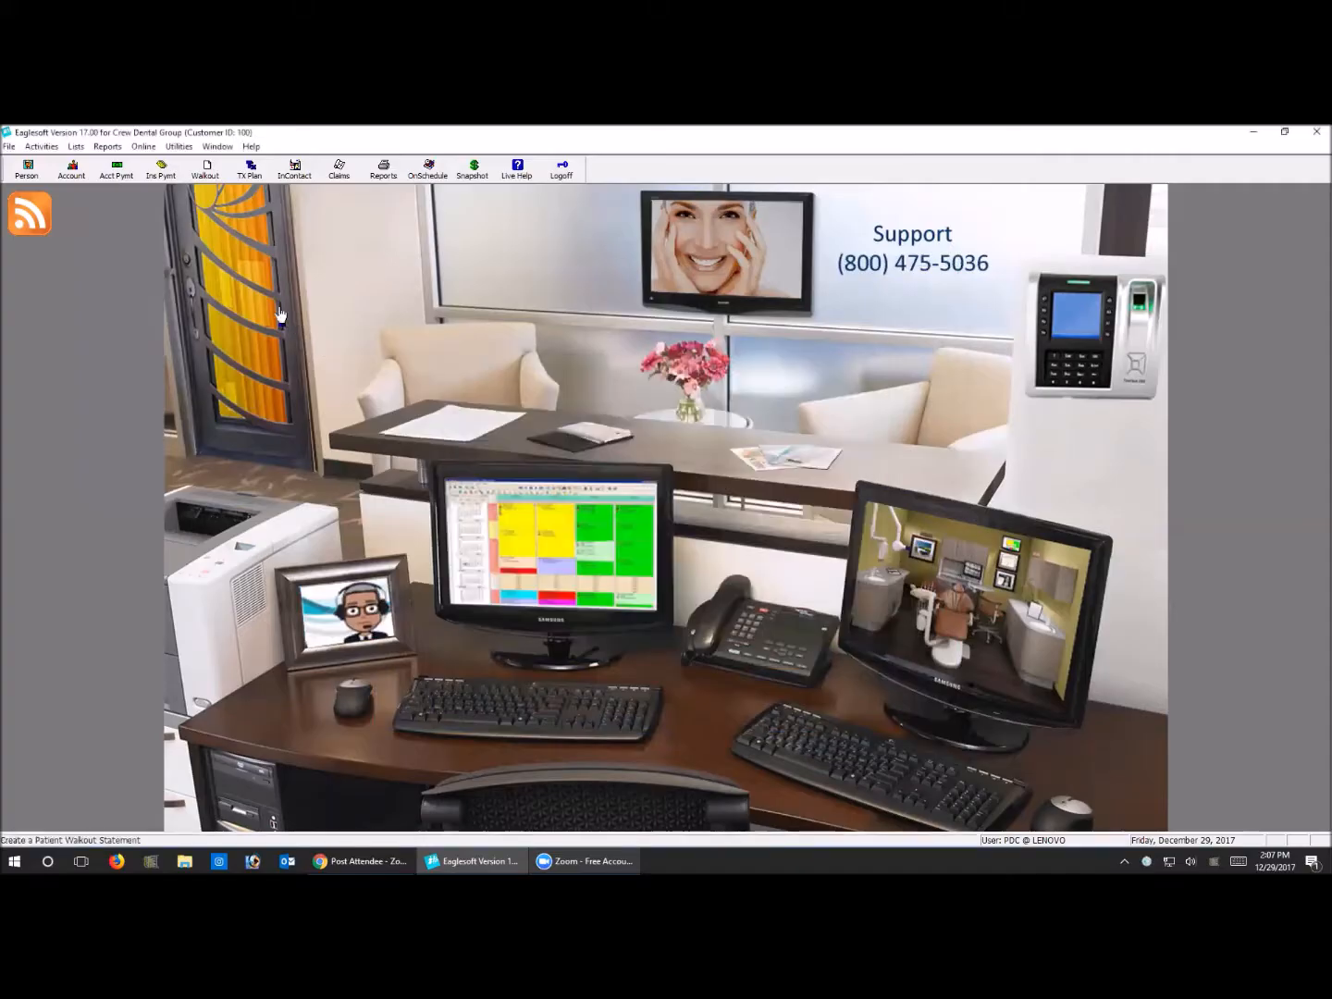
Open a walkout for the patient and add service A0210, imported full mouth imaging, without using any treatment plan items
{"action": "left_click", "coordinate": [505, 711]}
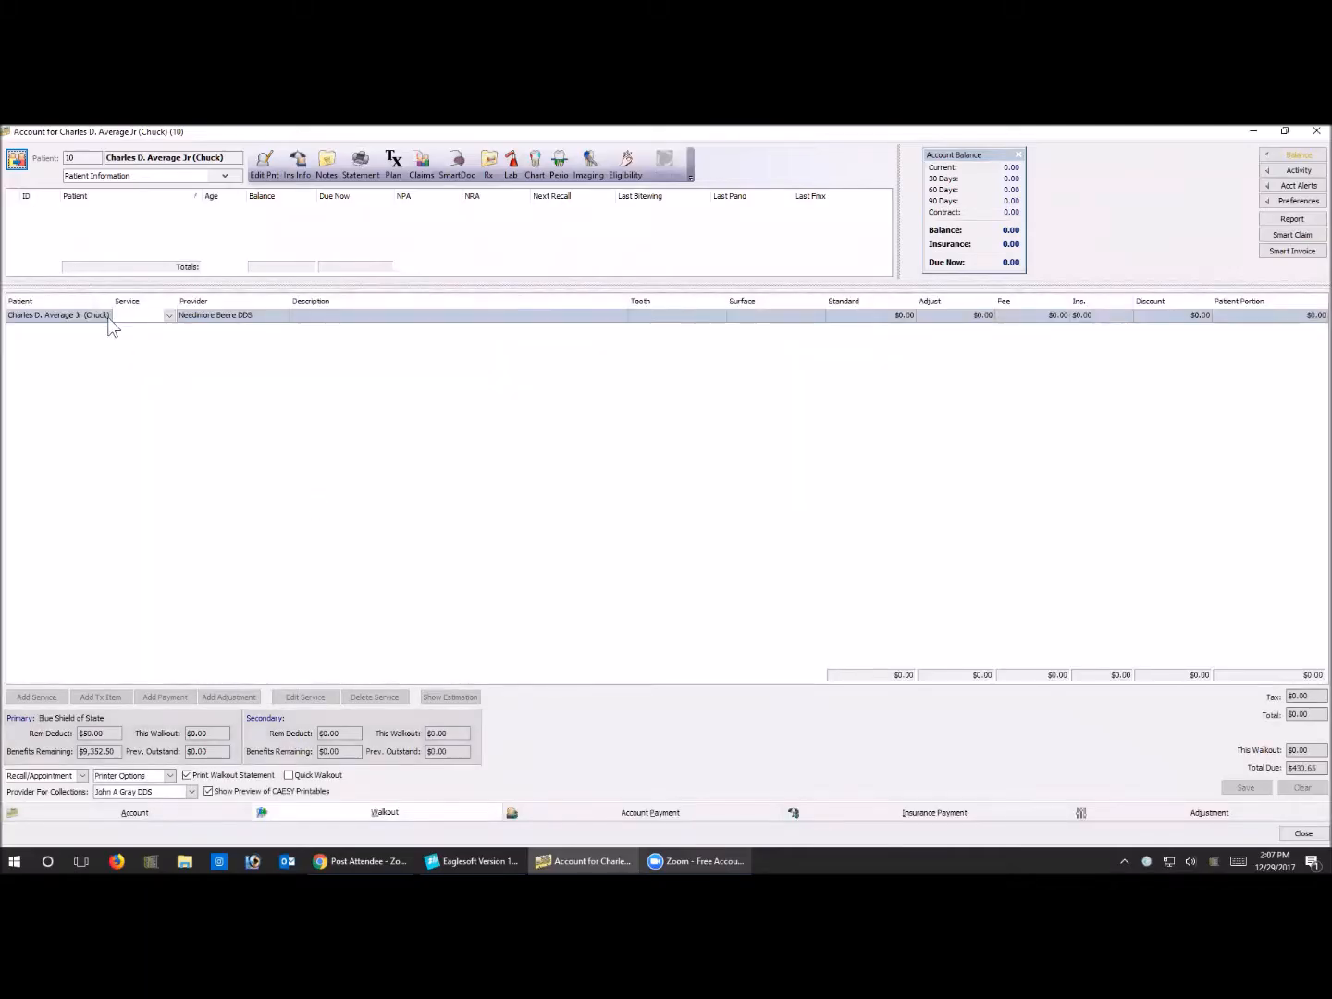
{"action": "left_click", "coordinate": [119, 316]}
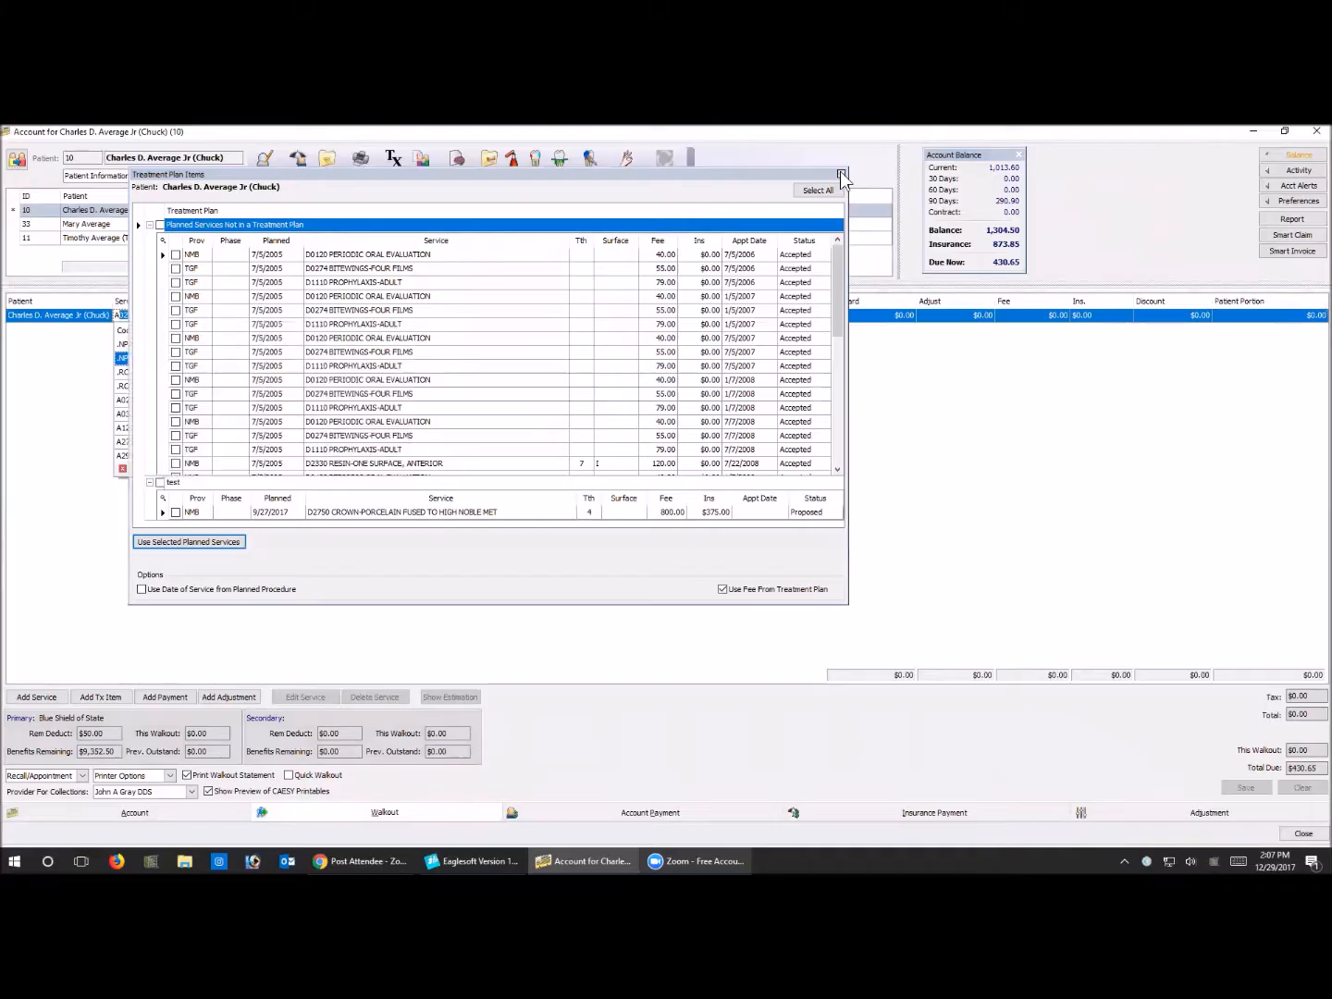
{"action": "left_click", "coordinate": [841, 173]}
{"action": "left_click", "coordinate": [406, 319]}
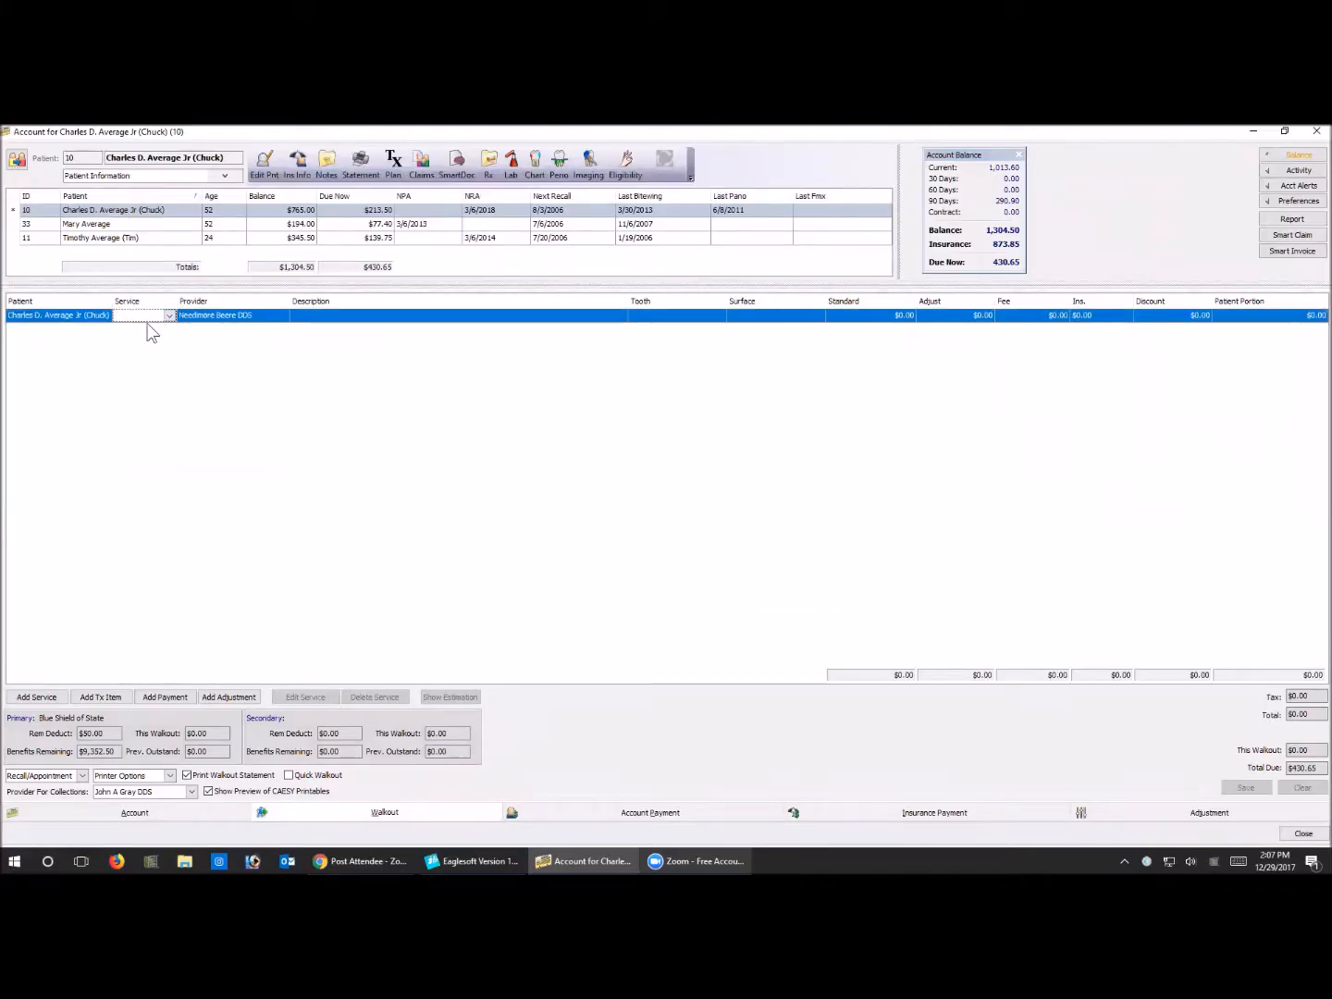
{"action": "type", "text": "A0210"}
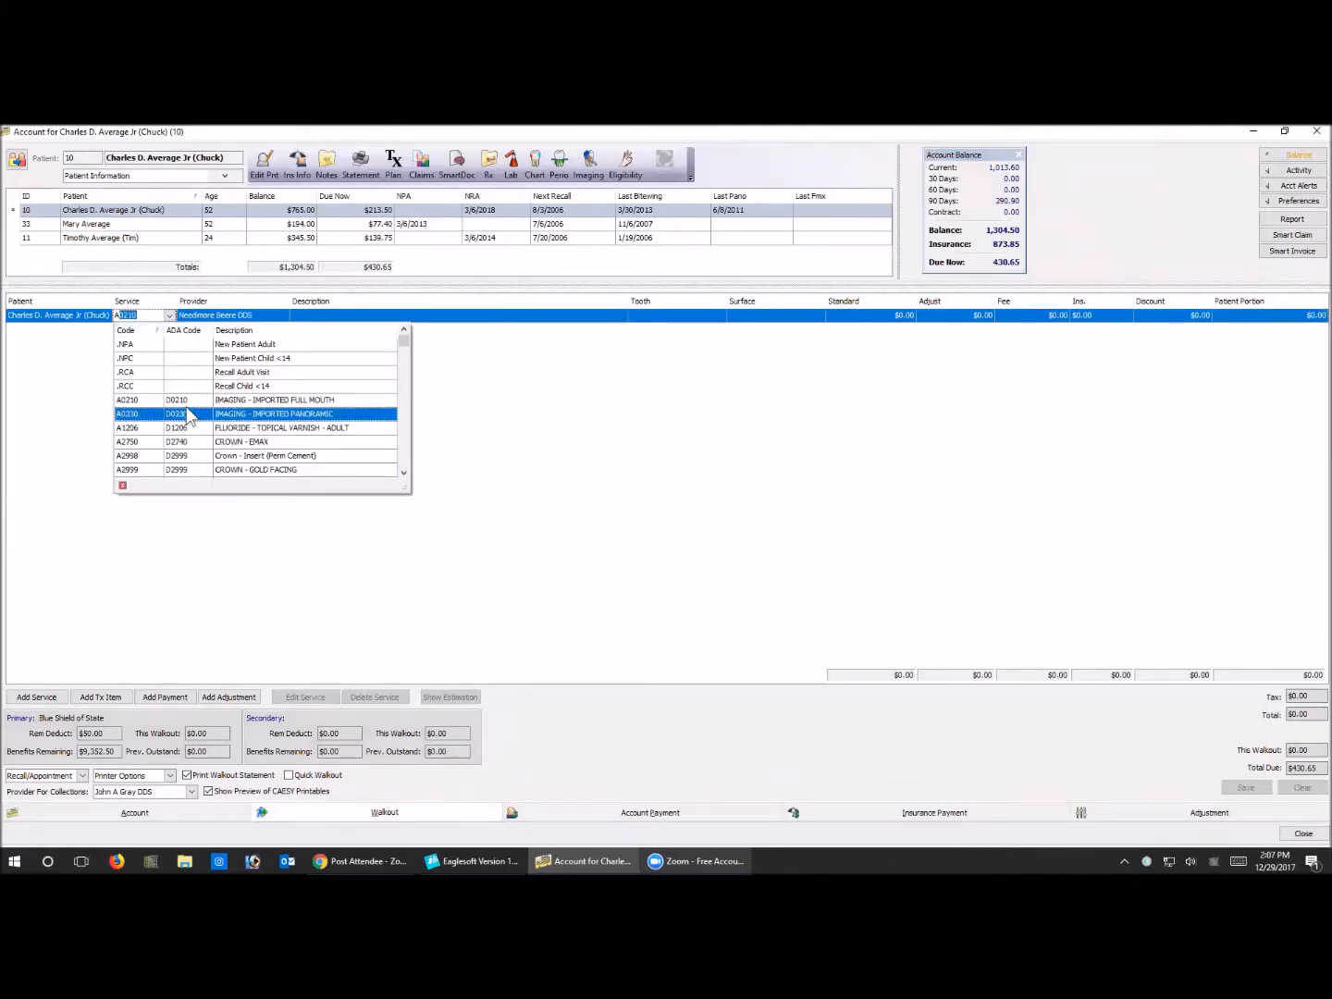
{"action": "key", "text": "Tab"}
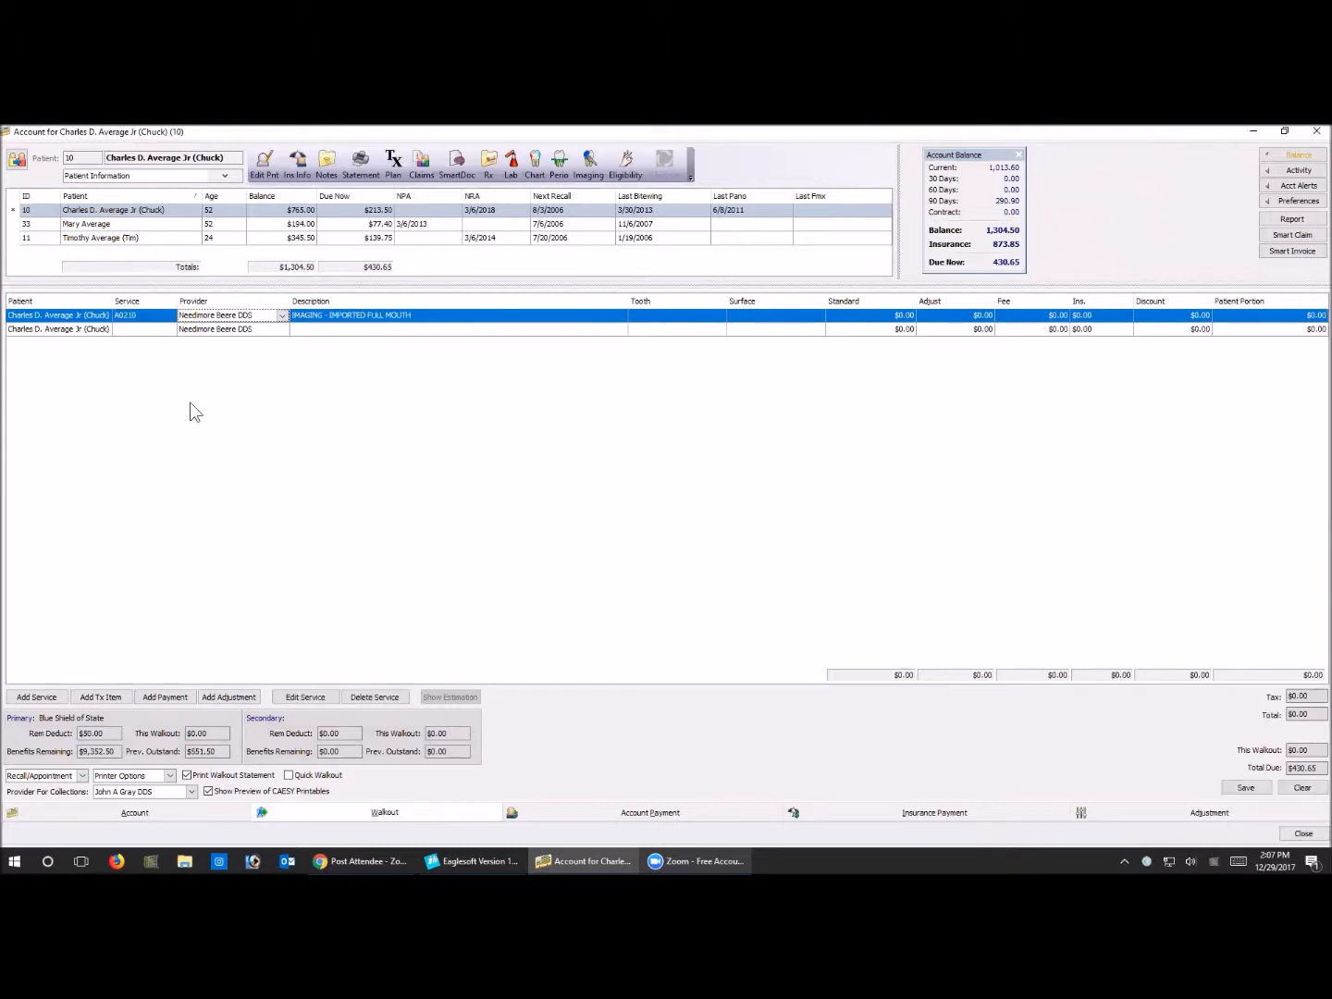
Replace the end of the A0210 service description with "FM from" followed by the previous dentist's name
{"action": "double_click", "coordinate": [399, 315]}
{"action": "left_click_drag", "start_coordinate": [367, 315], "coordinate": [413, 315]}
{"action": "type", "text": "F"}
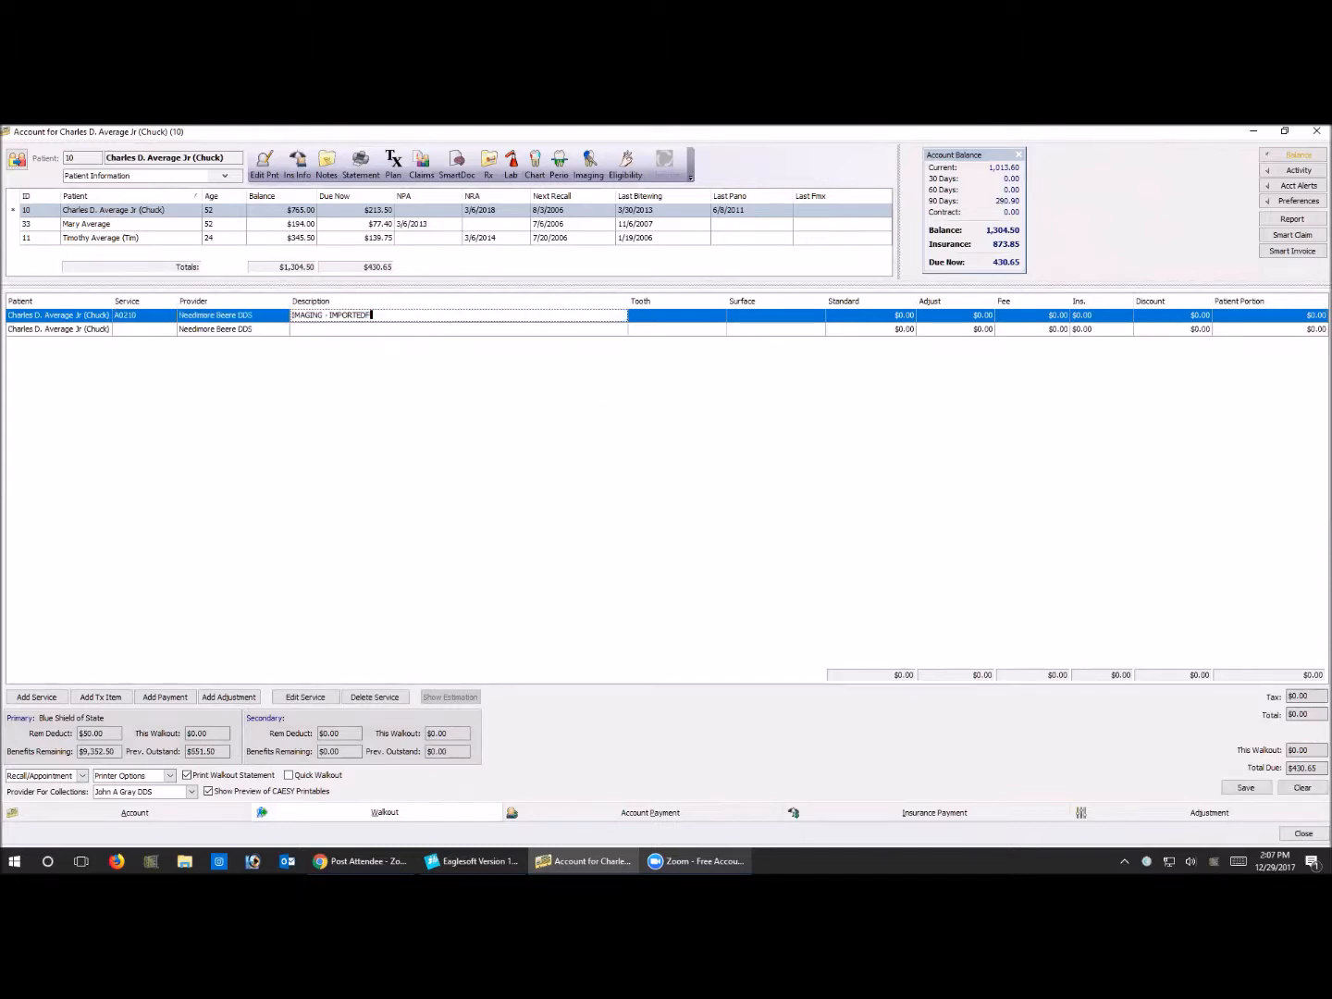
{"action": "type", "text": "M from Dr Jones"}
Edit the A0210 walkout service and set its service date to 10/15/2006
{"action": "left_click", "coordinate": [293, 703]}
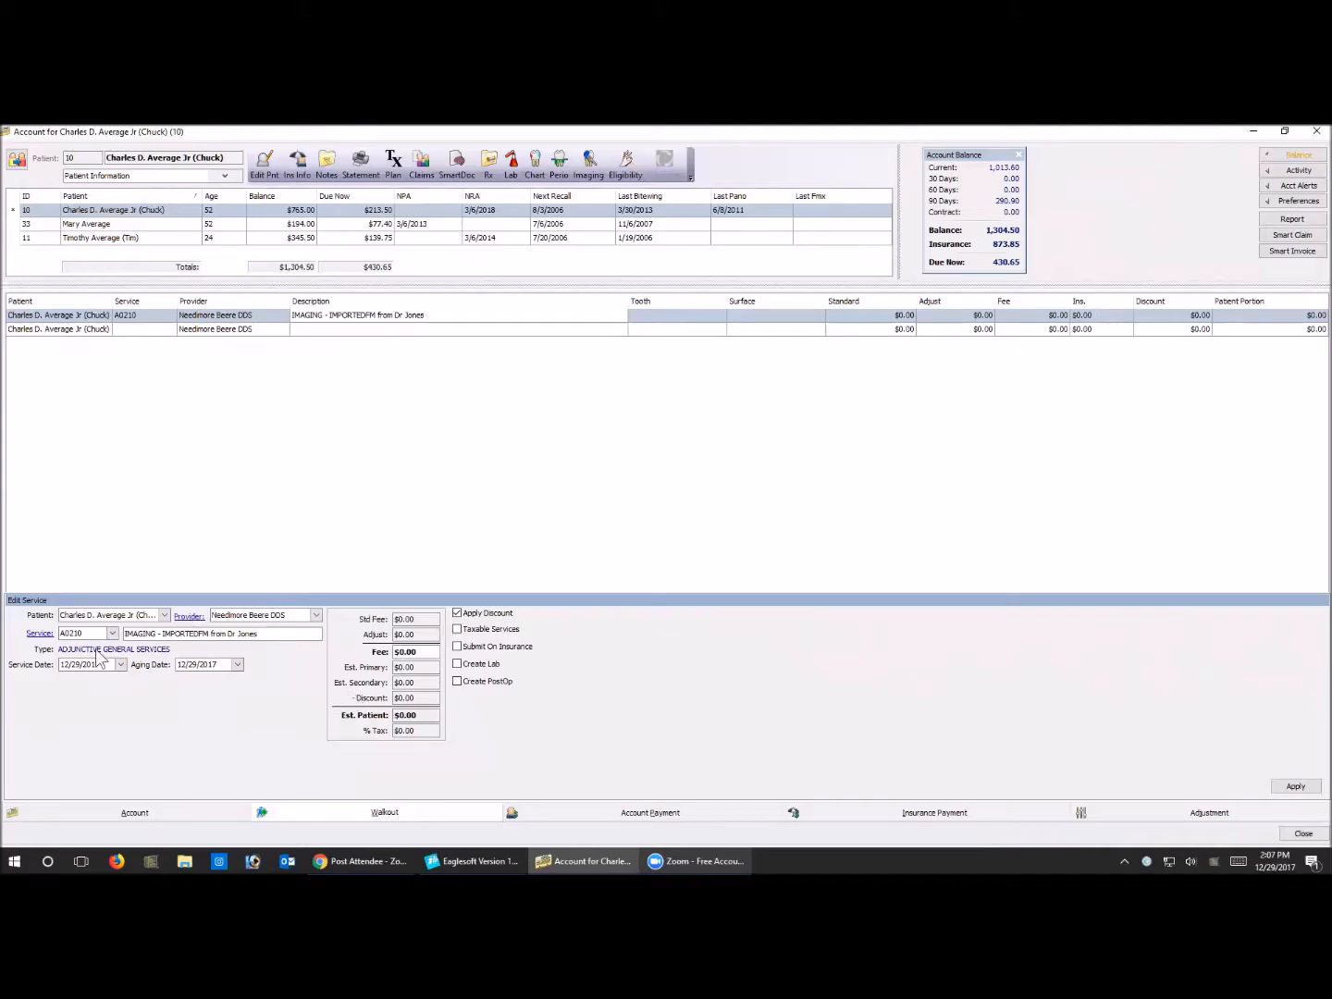
{"action": "left_click_drag", "start_coordinate": [102, 664], "coordinate": [5, 632]}
{"action": "type", "text": "10/15/2006"}
{"action": "key", "text": "Tab"}
Insert the missing space before "FM" in the service description, apply the edit, and discard the walkout
{"action": "left_click", "coordinate": [200, 634]}
{"action": "left_click", "coordinate": [200, 635]}
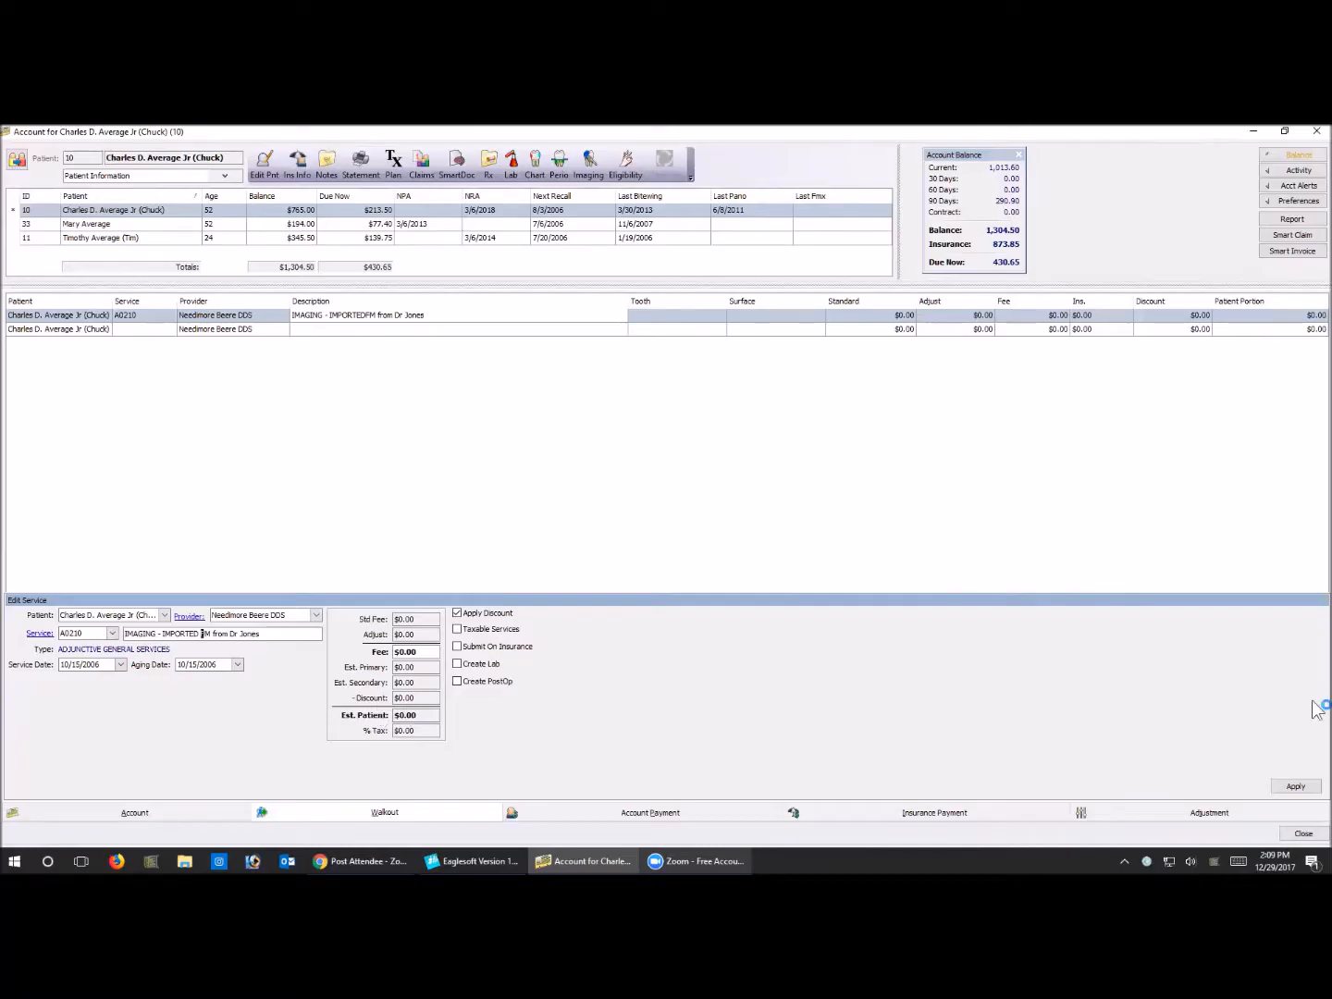
{"action": "left_click", "coordinate": [1293, 786]}
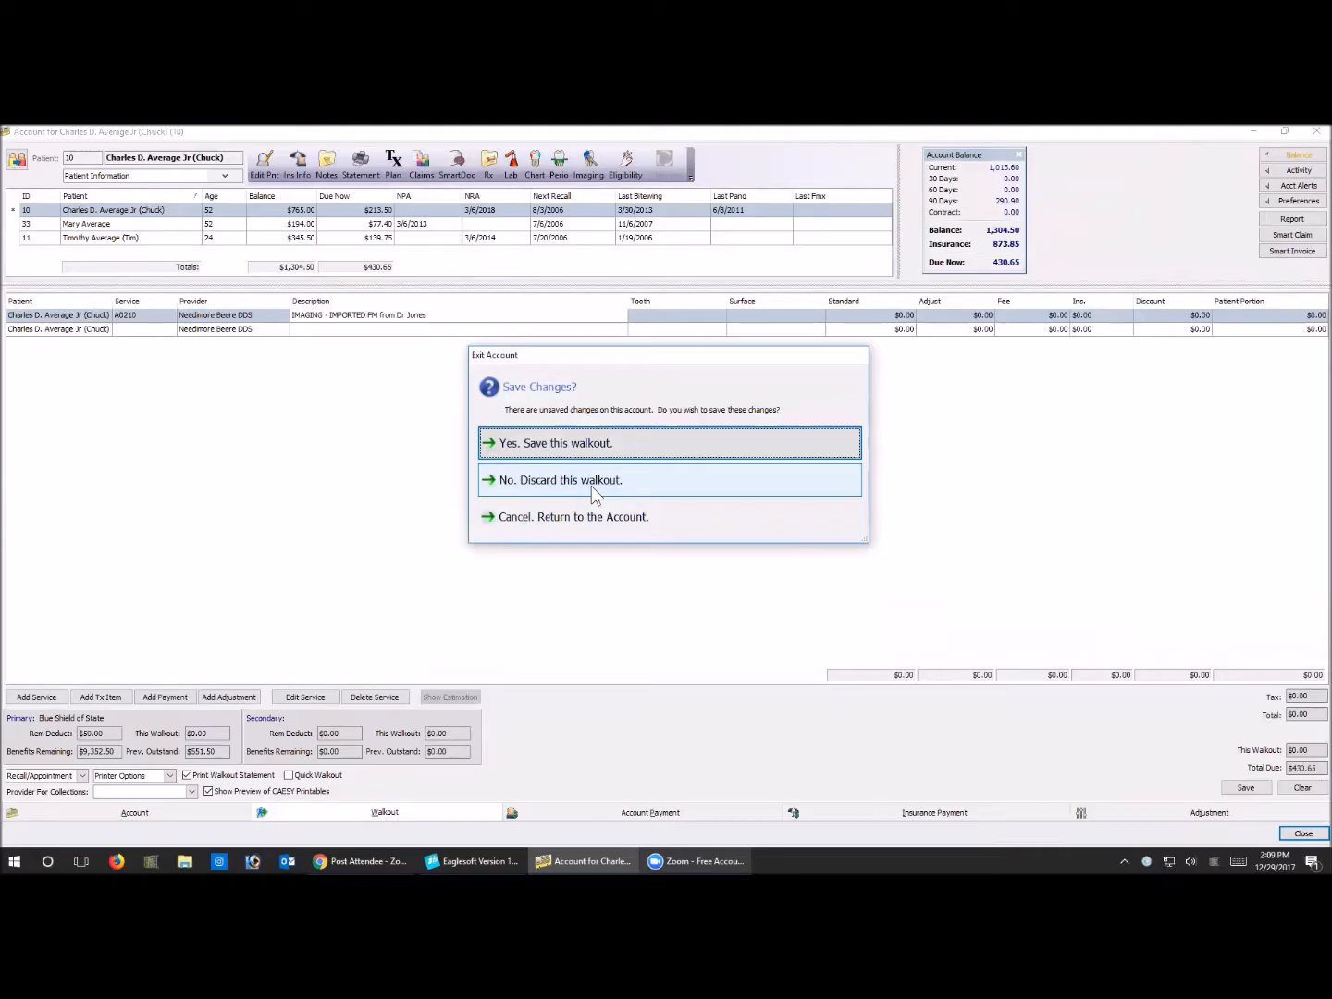
{"action": "left_click", "coordinate": [591, 486]}
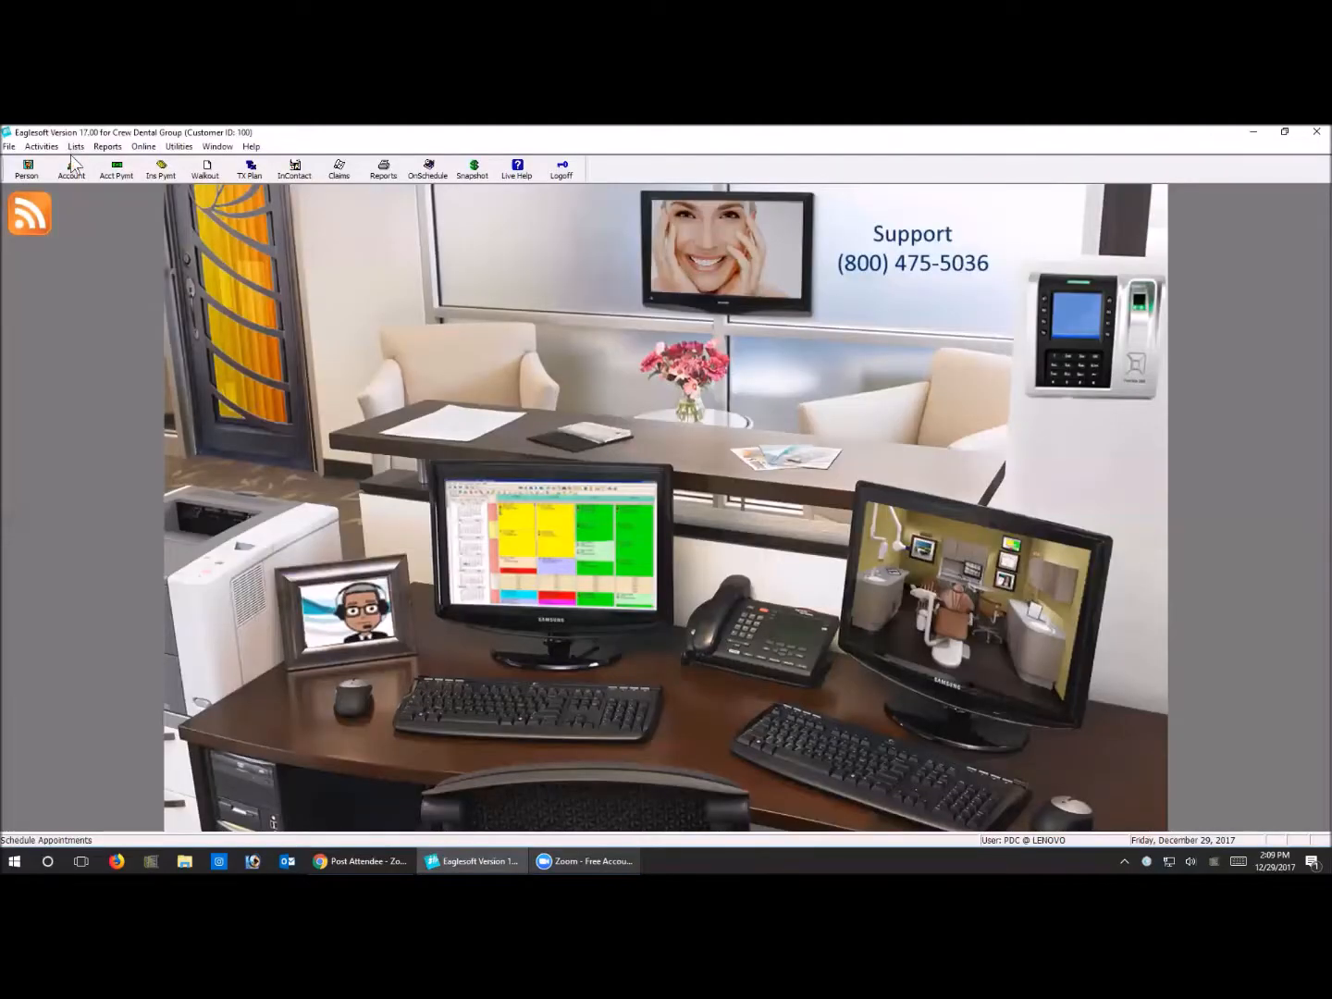
Open the Due for FMX or Pan IntelliCare reminder and review each of its required imaging services
{"action": "left_click", "coordinate": [75, 146]}
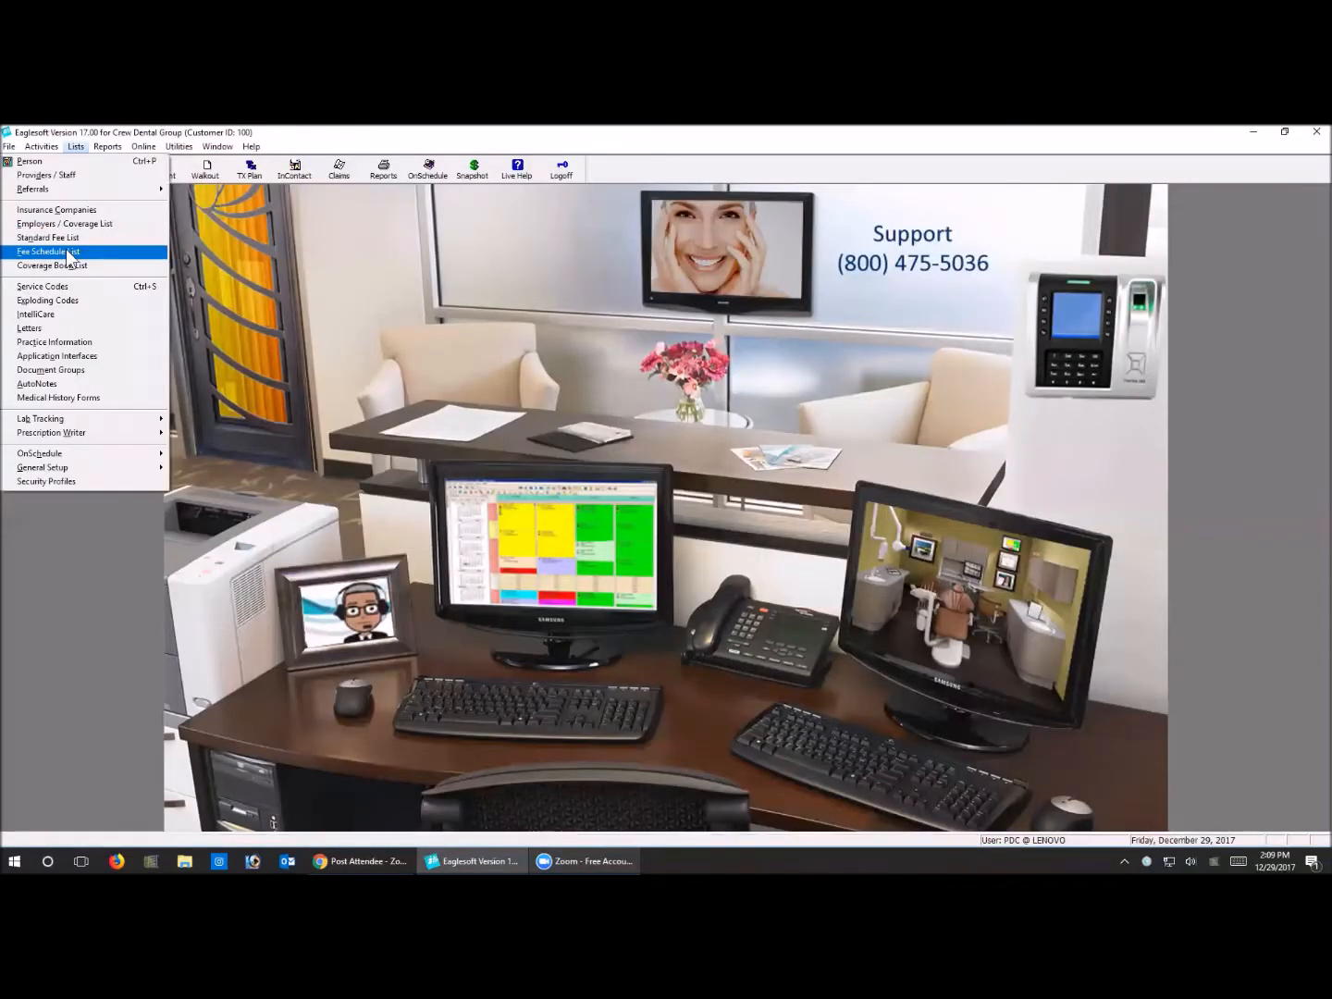
{"action": "left_click", "coordinate": [66, 317]}
{"action": "left_click", "coordinate": [501, 406]}
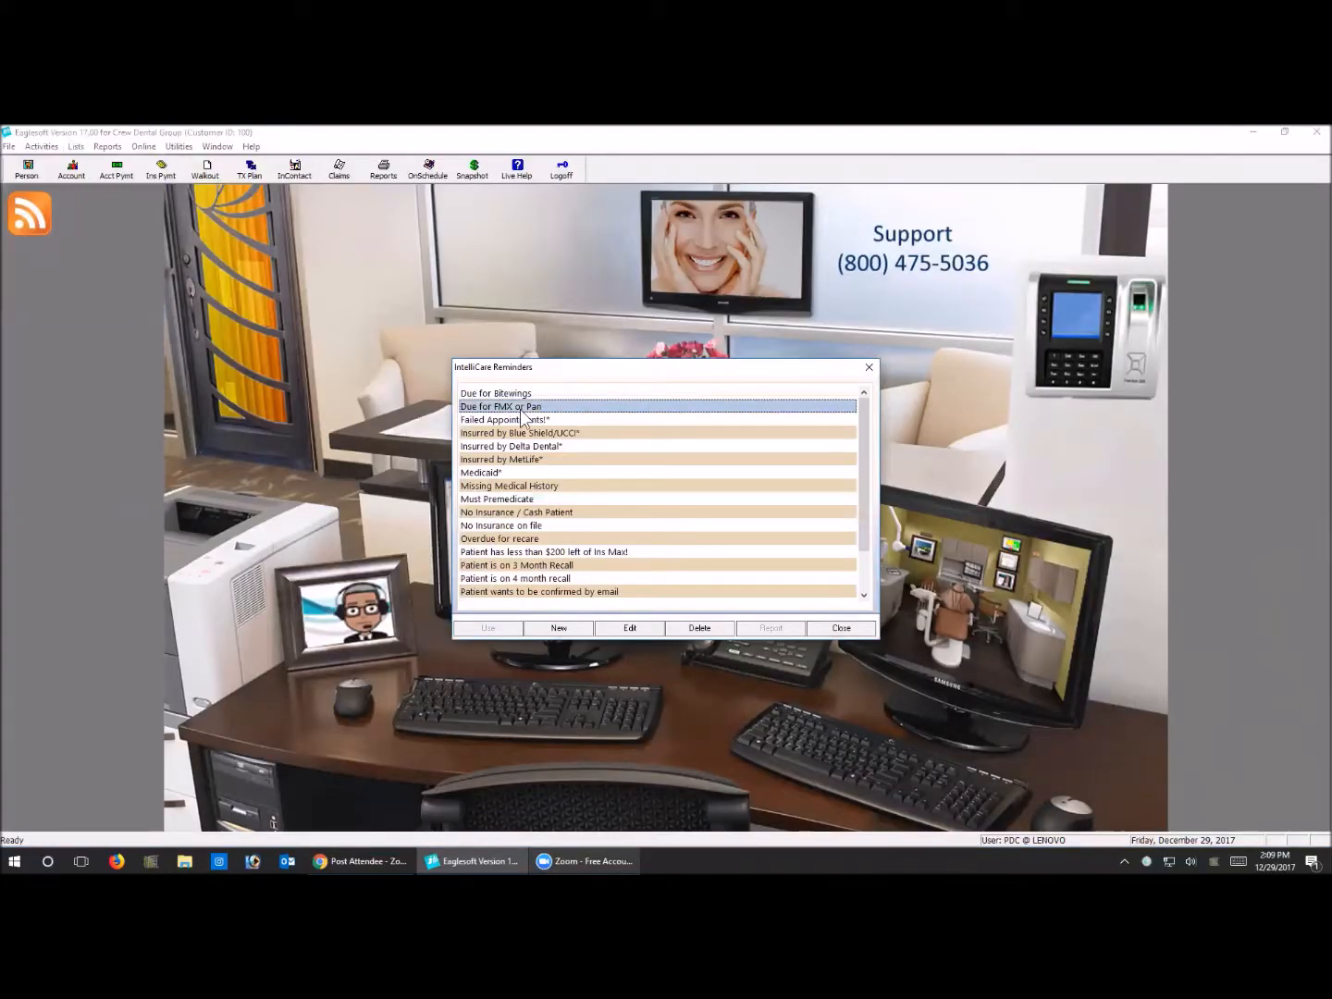
{"action": "left_click", "coordinate": [630, 627]}
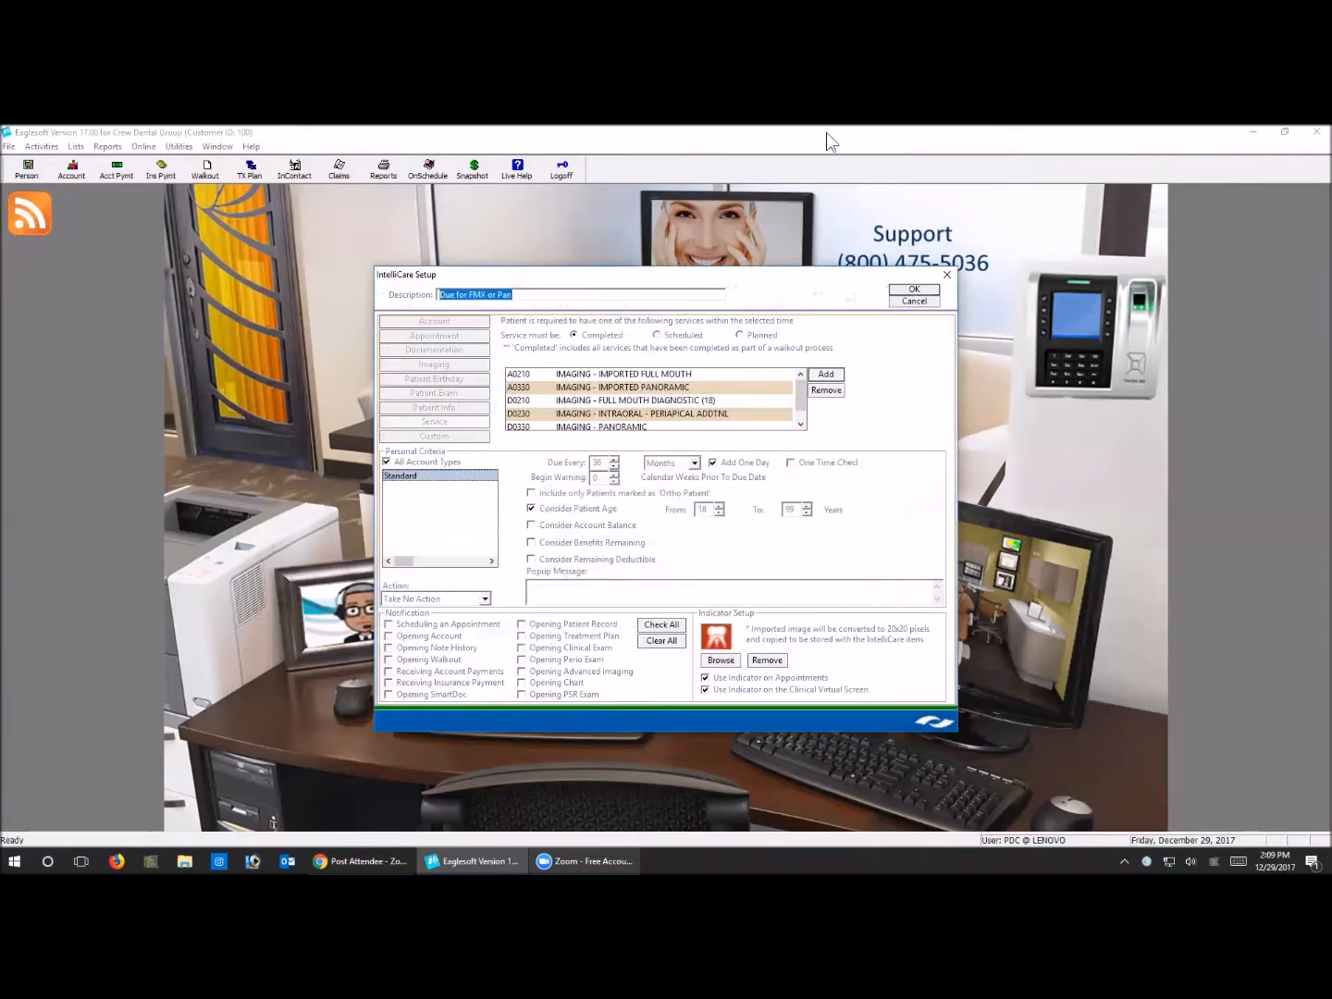
{"action": "left_click", "coordinate": [644, 375]}
{"action": "left_click", "coordinate": [614, 387]}
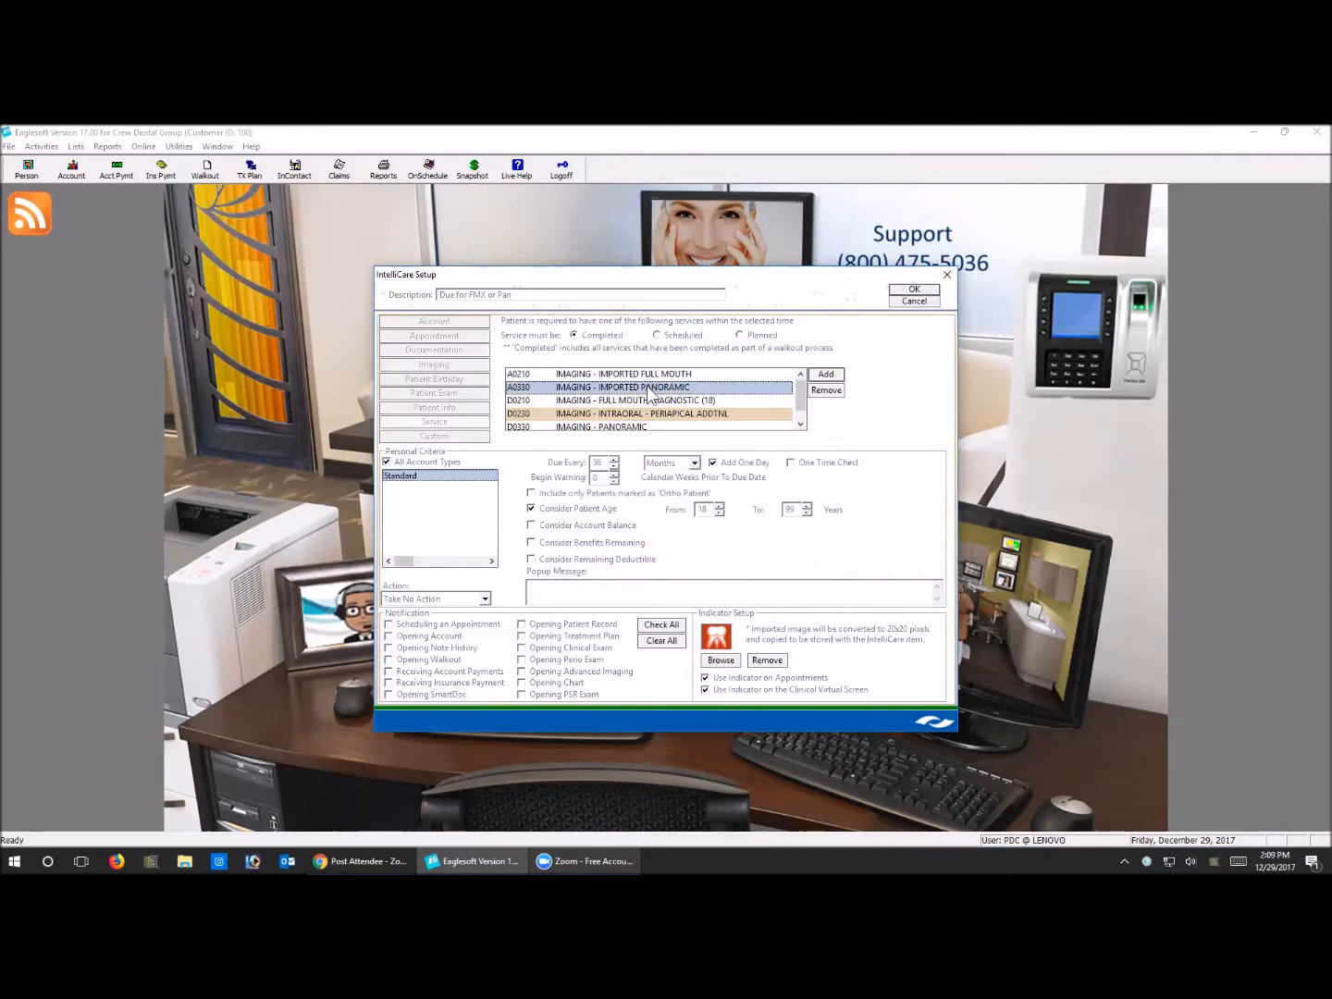
{"action": "left_click", "coordinate": [646, 401]}
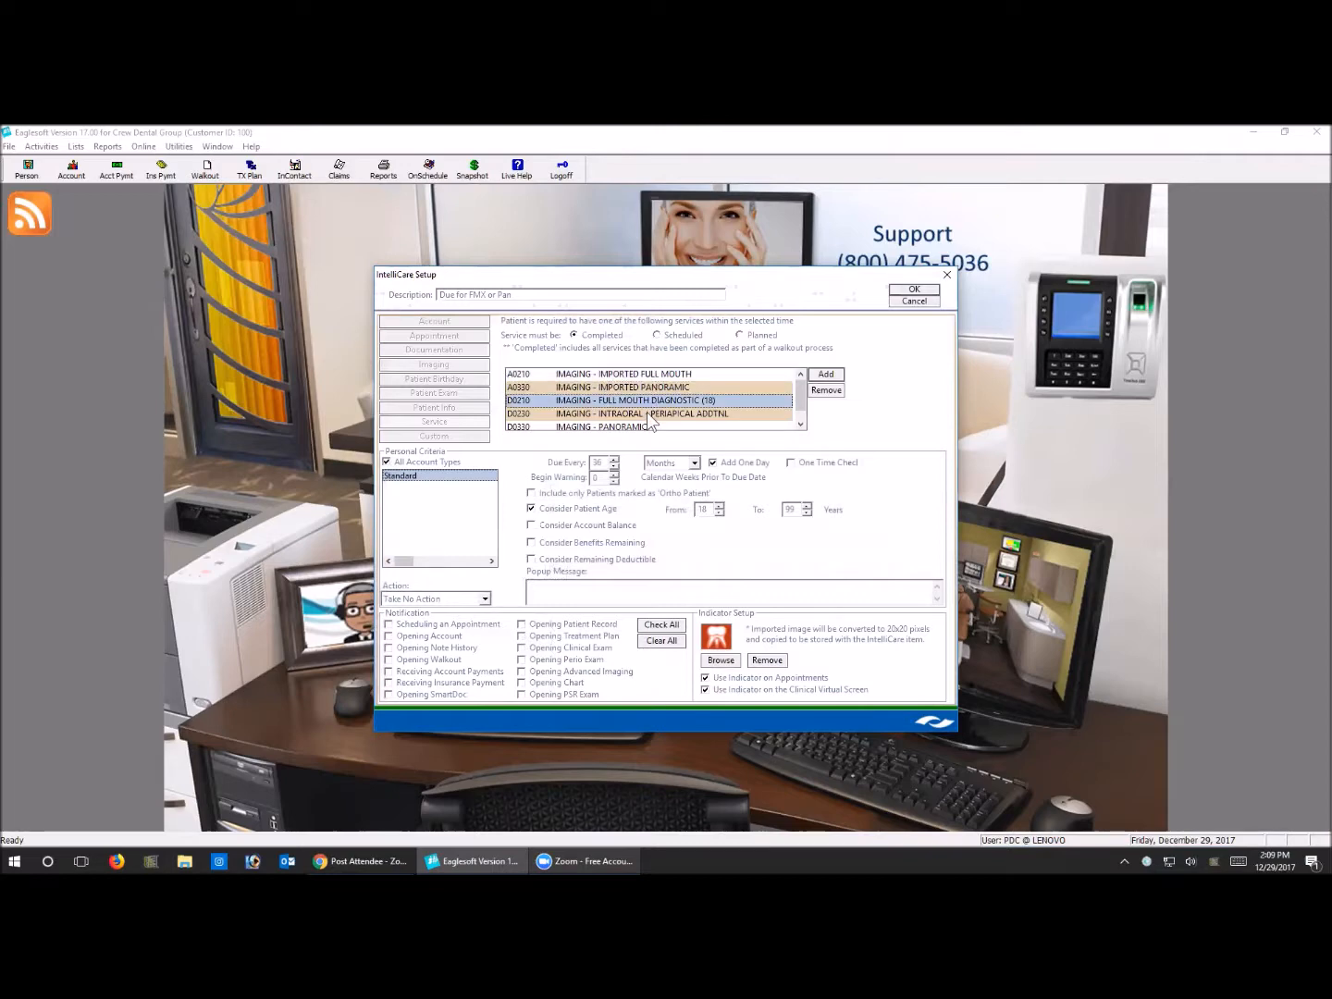
{"action": "left_click", "coordinate": [646, 412]}
{"action": "scroll", "coordinate": [662, 420], "scroll_direction": "down", "scroll_amount": 1}
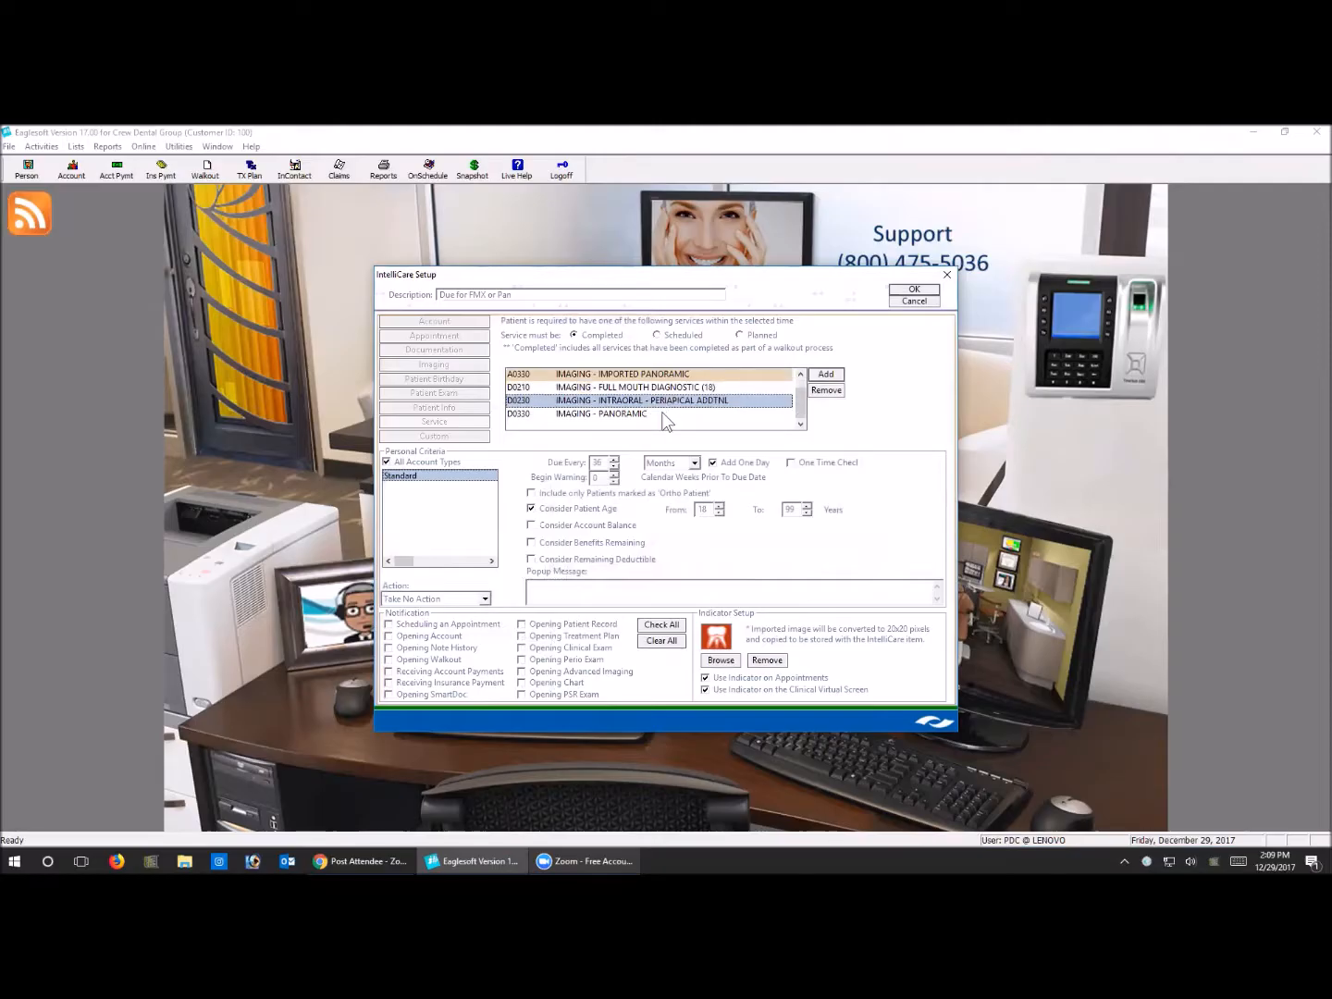
{"action": "left_click", "coordinate": [643, 414]}
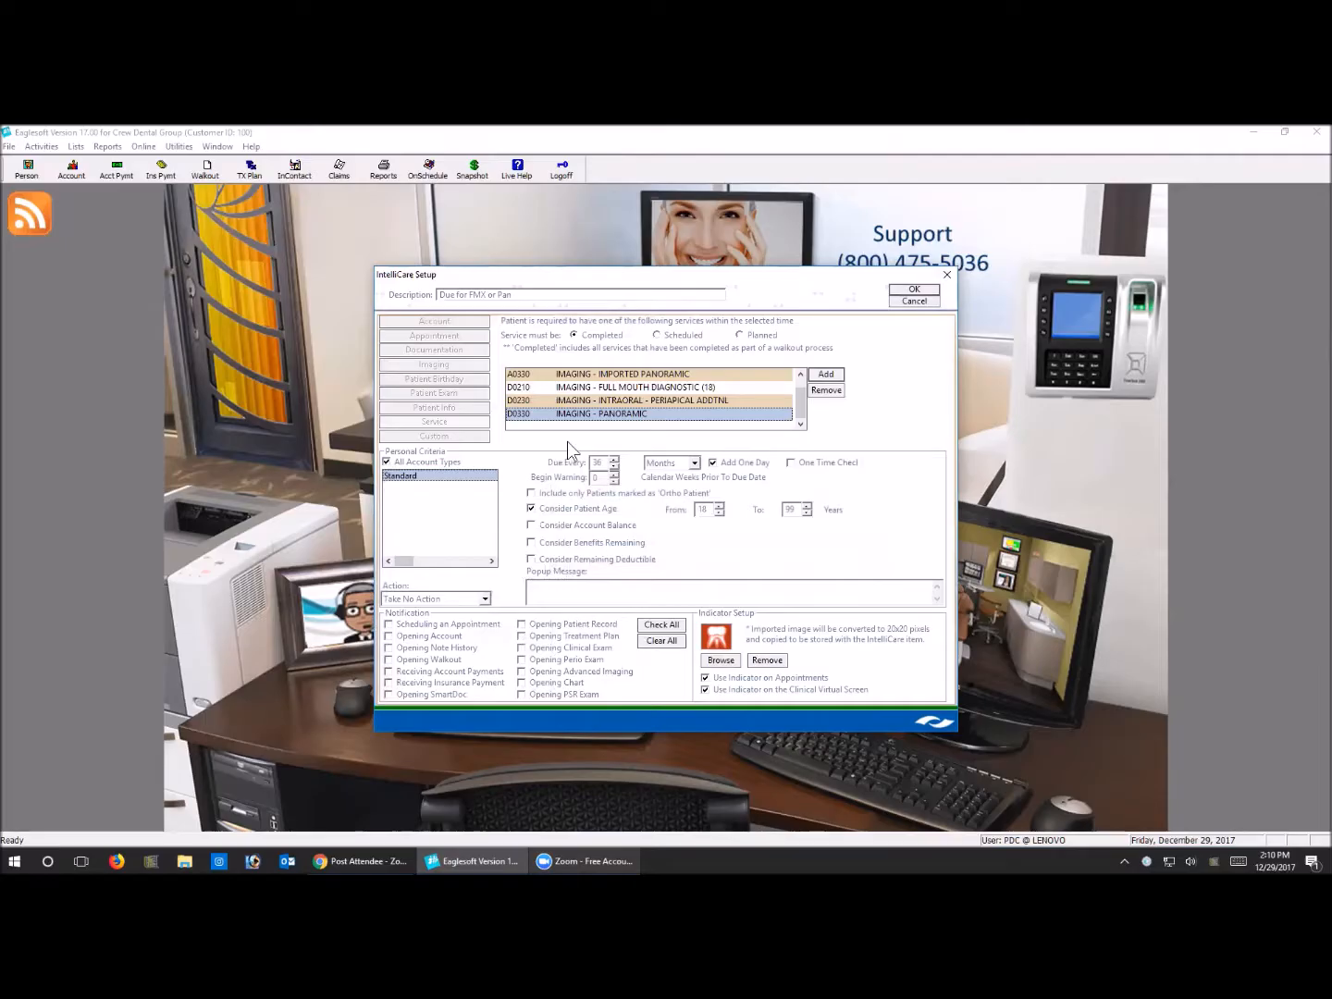
Remove service D0230, intraoral periapical additional imaging, from the Due for FMX or Pan reminder's required services
{"action": "left_click", "coordinate": [637, 401]}
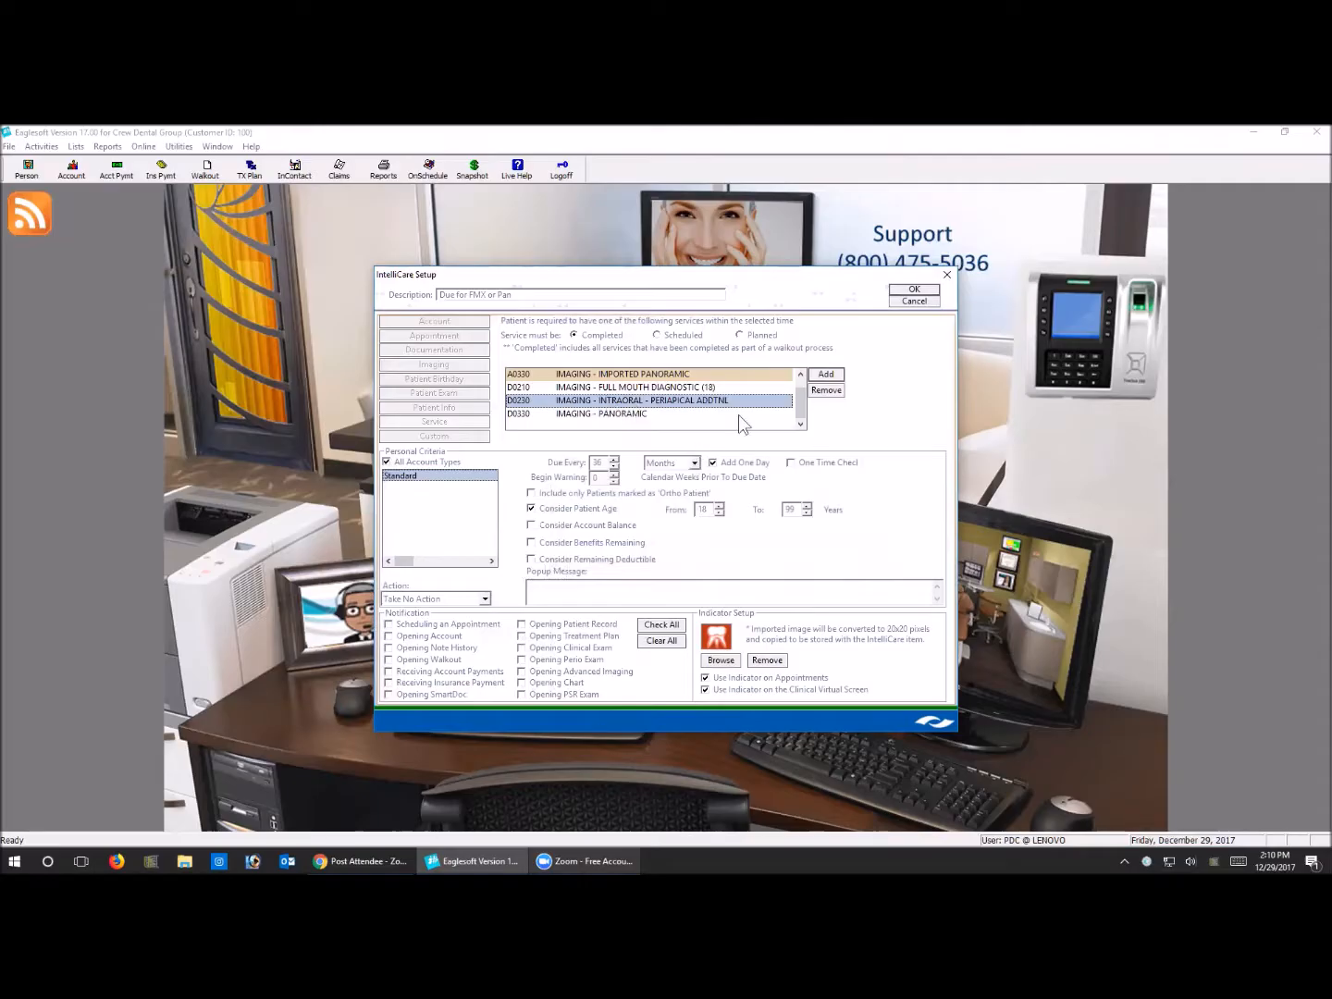
{"action": "left_click", "coordinate": [826, 390]}
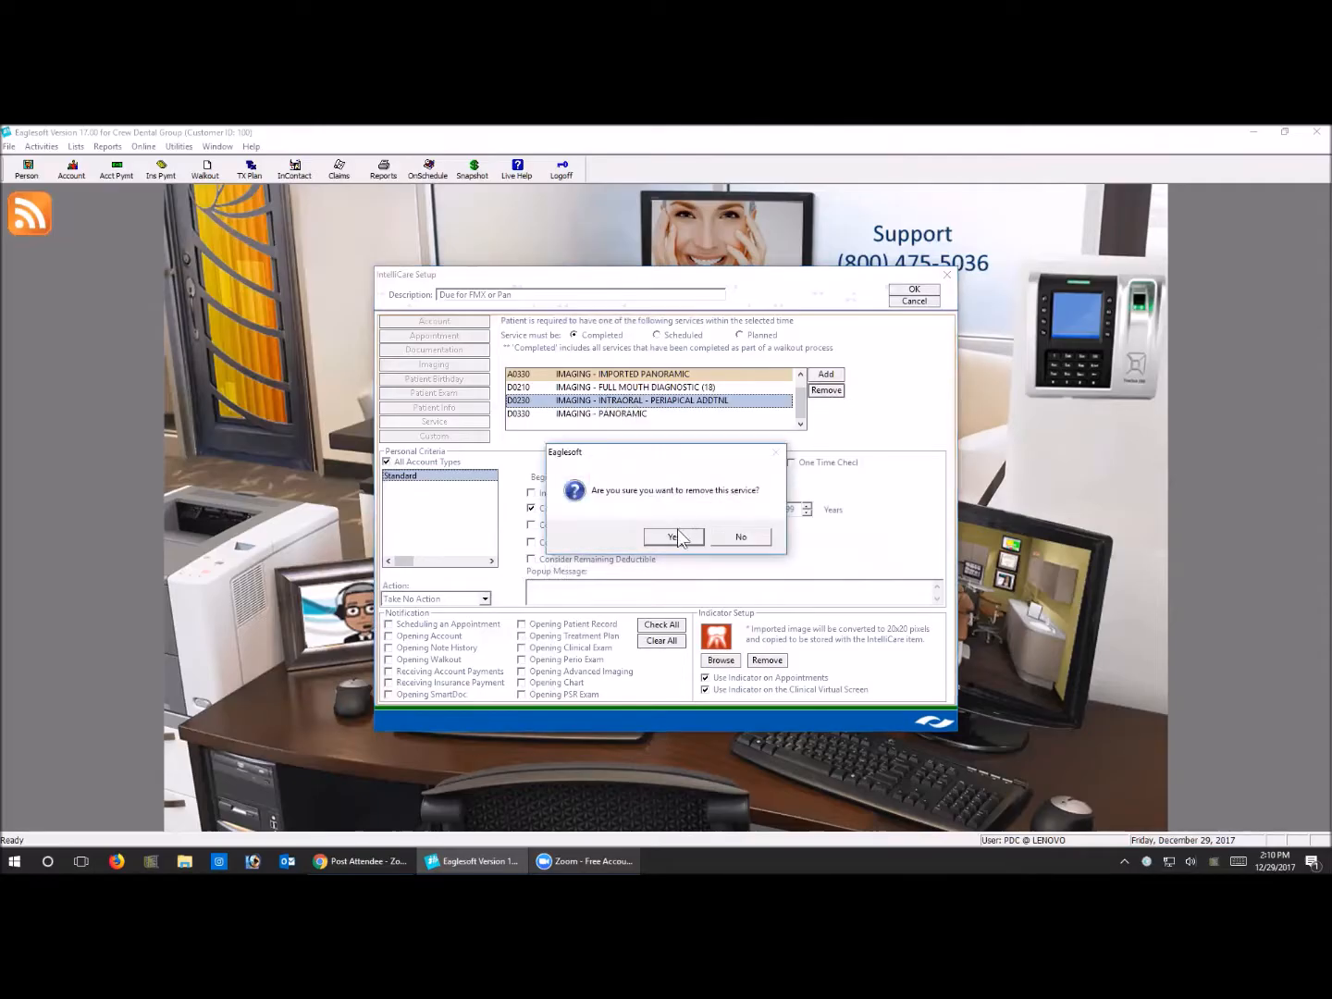
{"action": "left_click", "coordinate": [685, 535]}
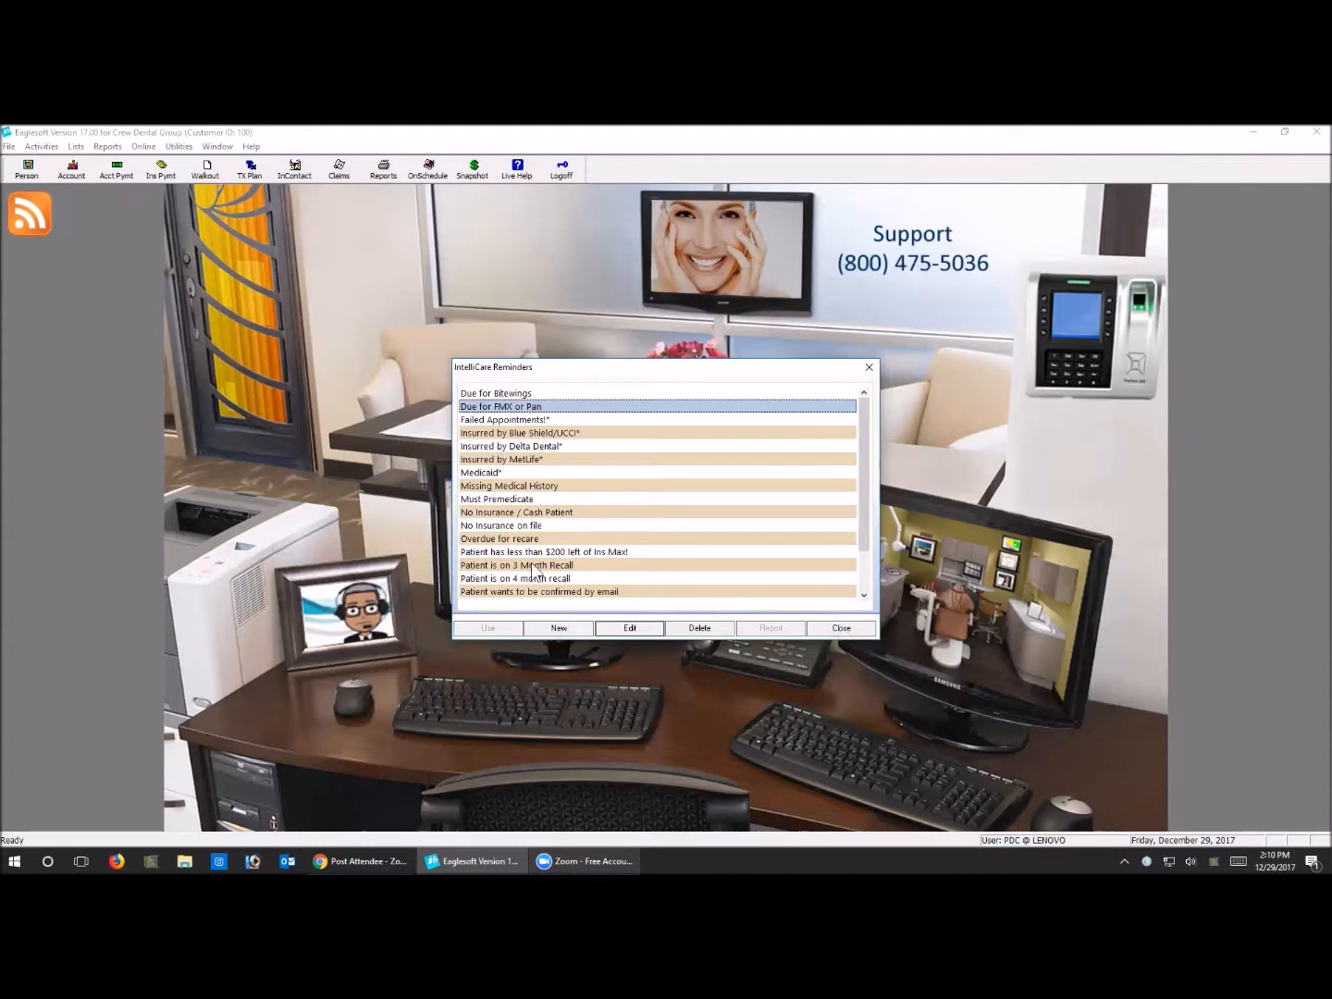
Review the setups of the Due for Bitewings and Missing Medical History reminders
{"action": "double_click", "coordinate": [514, 396]}
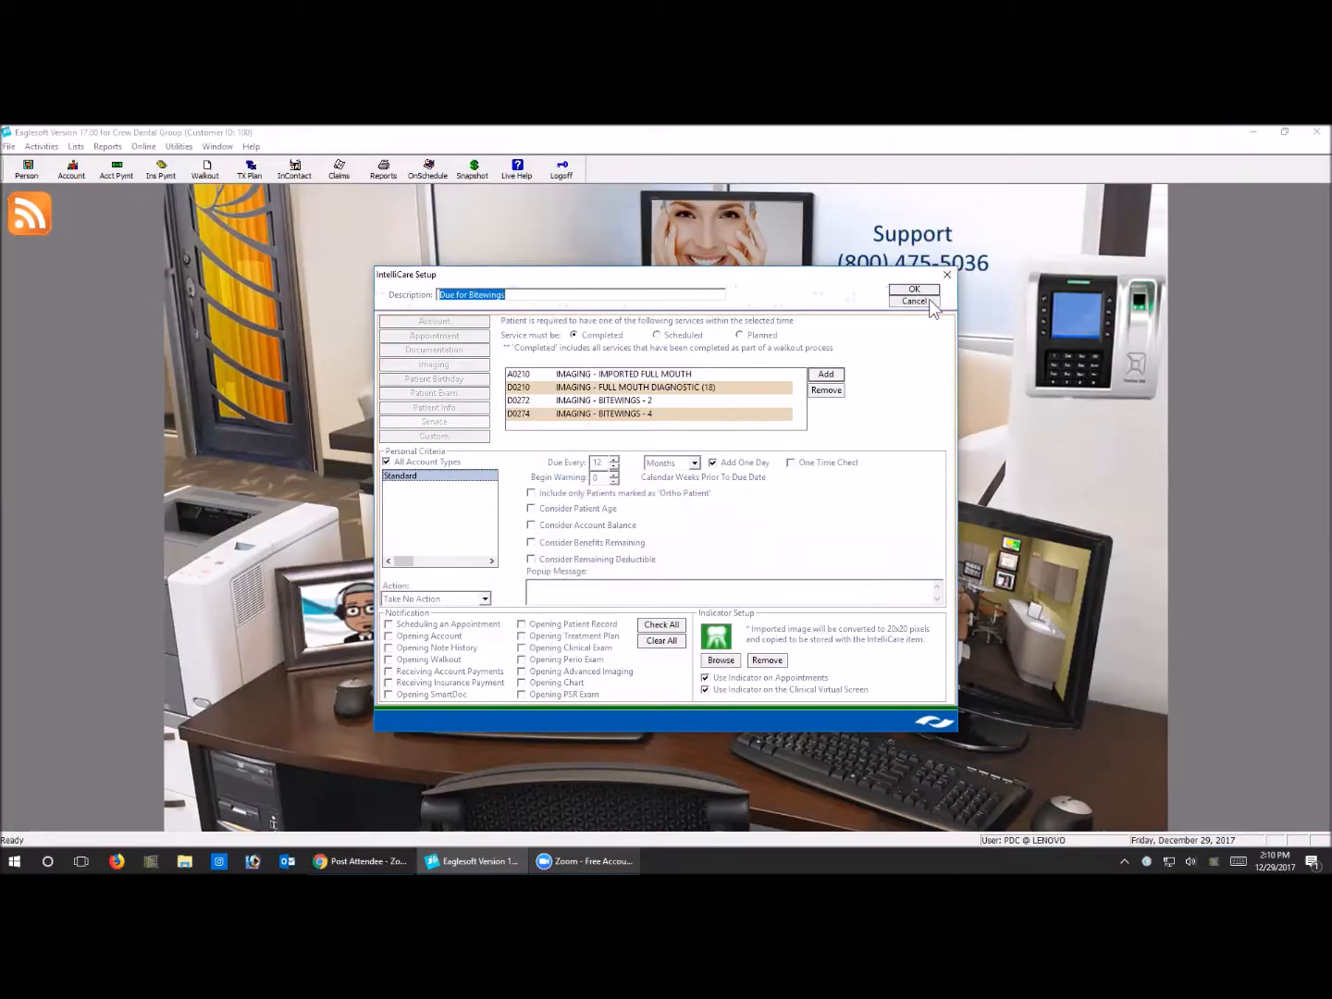
{"action": "left_click", "coordinate": [929, 300]}
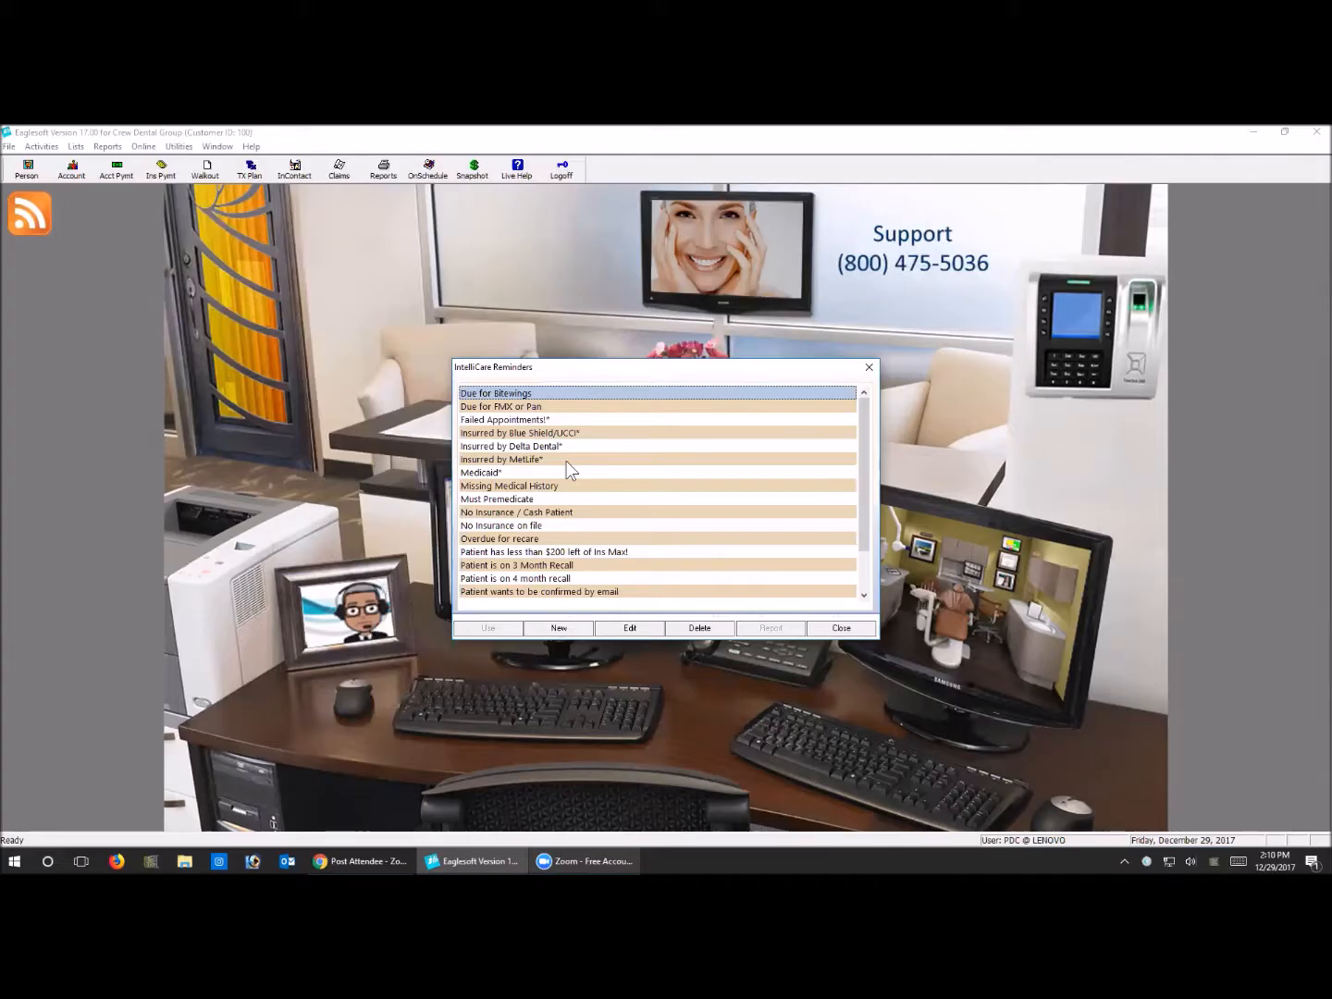
{"action": "left_click", "coordinate": [508, 486]}
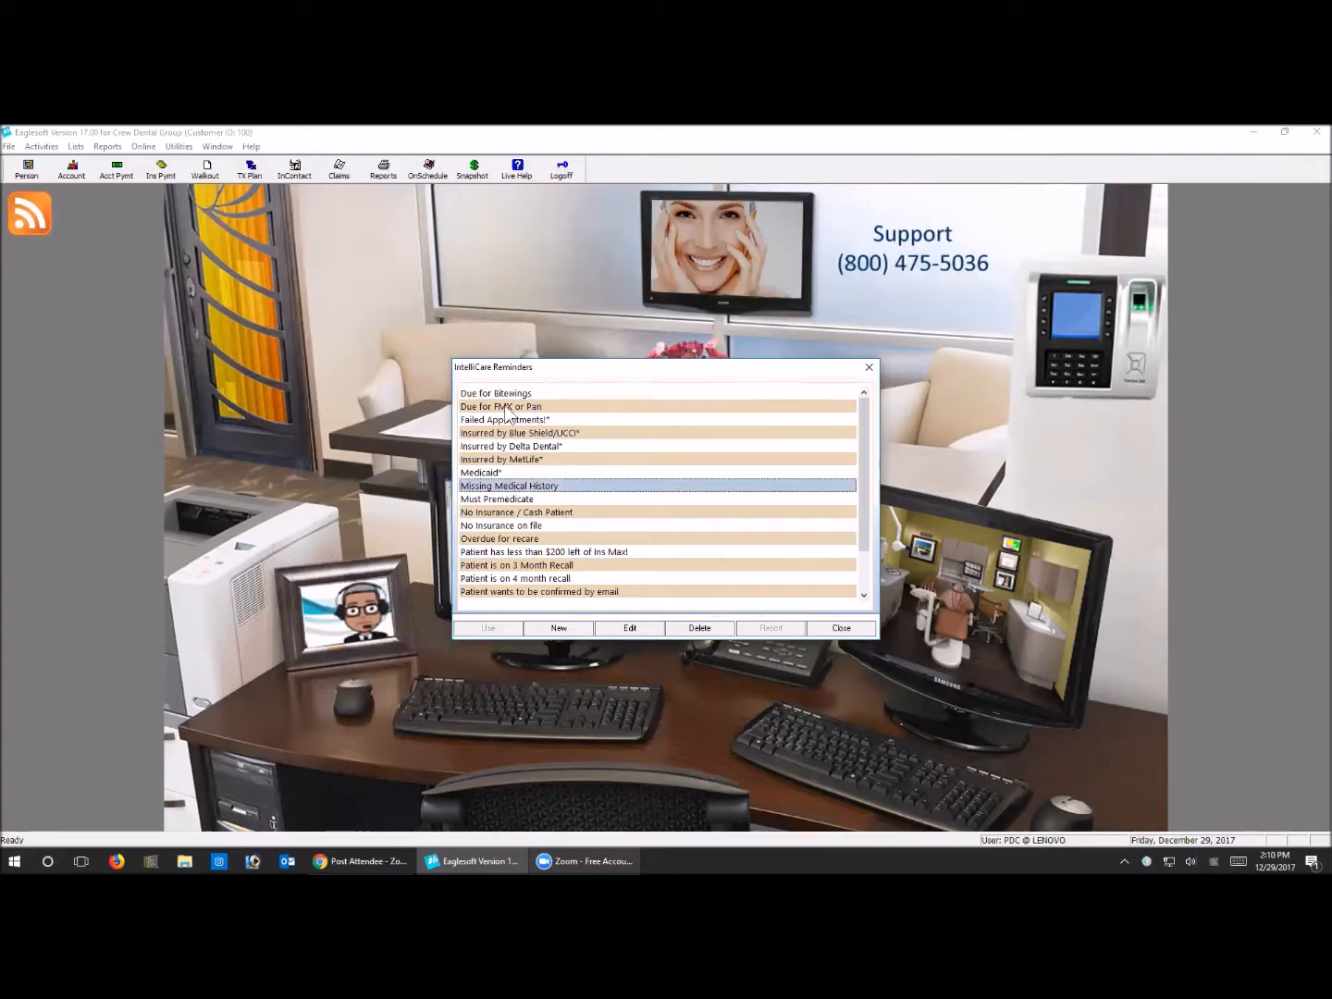
{"action": "left_click", "coordinate": [649, 628]}
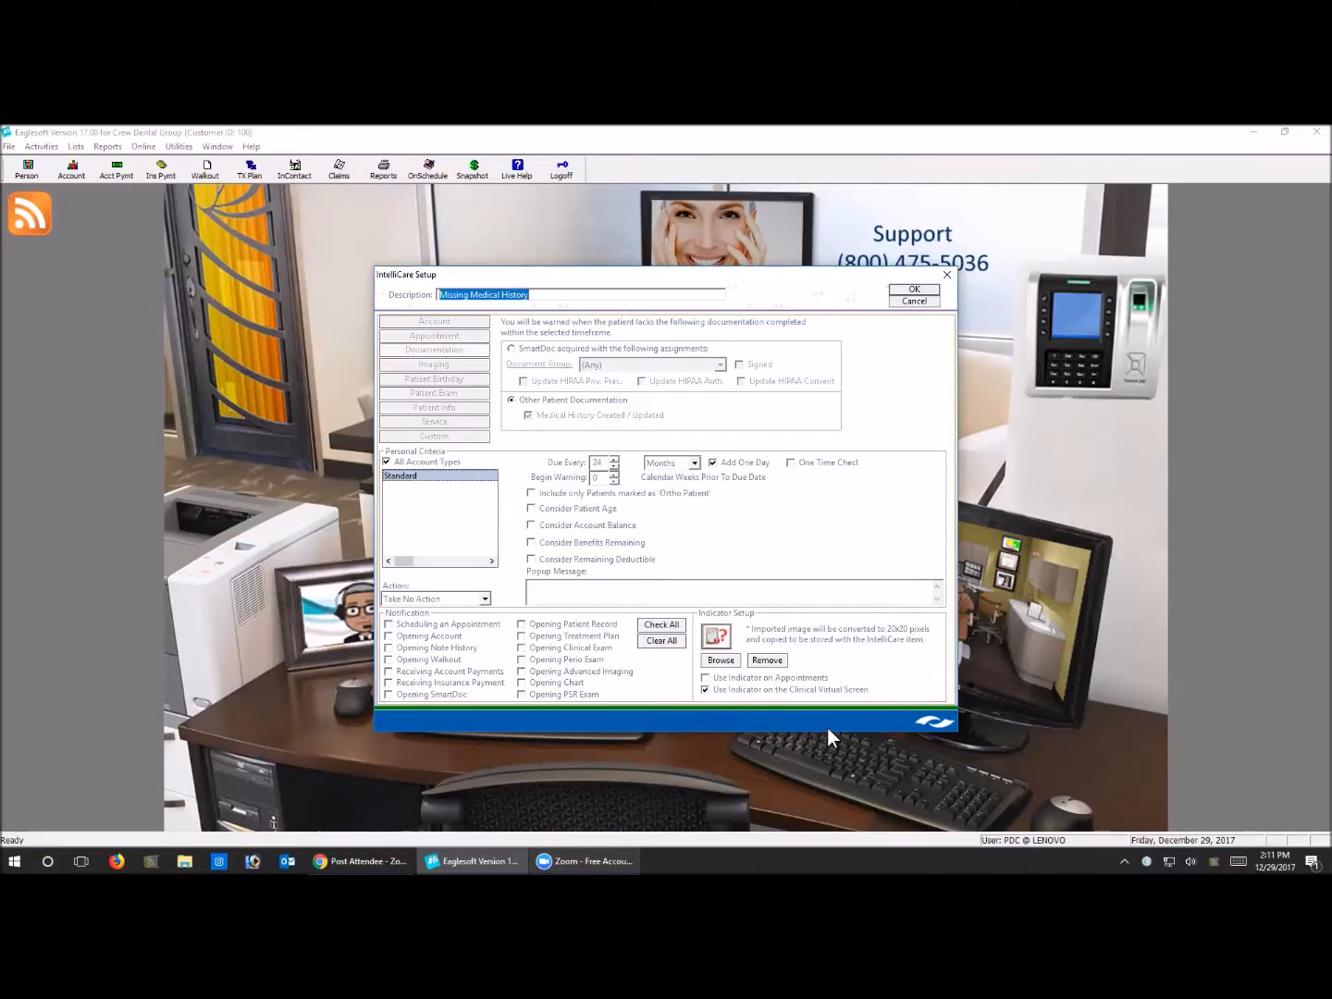
{"action": "left_click", "coordinate": [927, 290]}
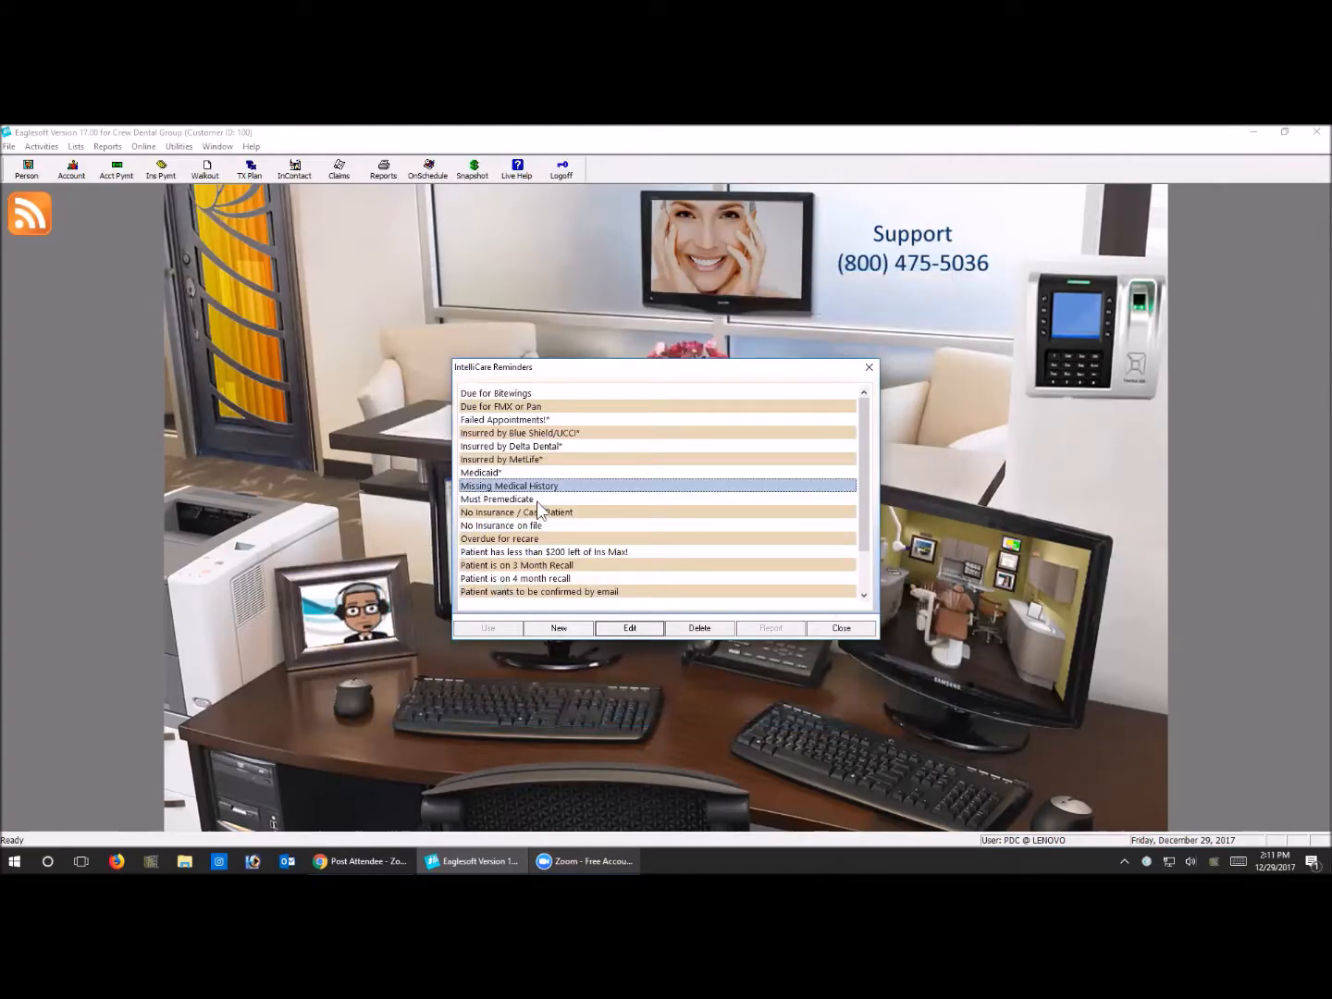
Review the custom query and notification settings of the Must Premedicate reminder, and close it without changes
{"action": "left_click", "coordinate": [536, 501]}
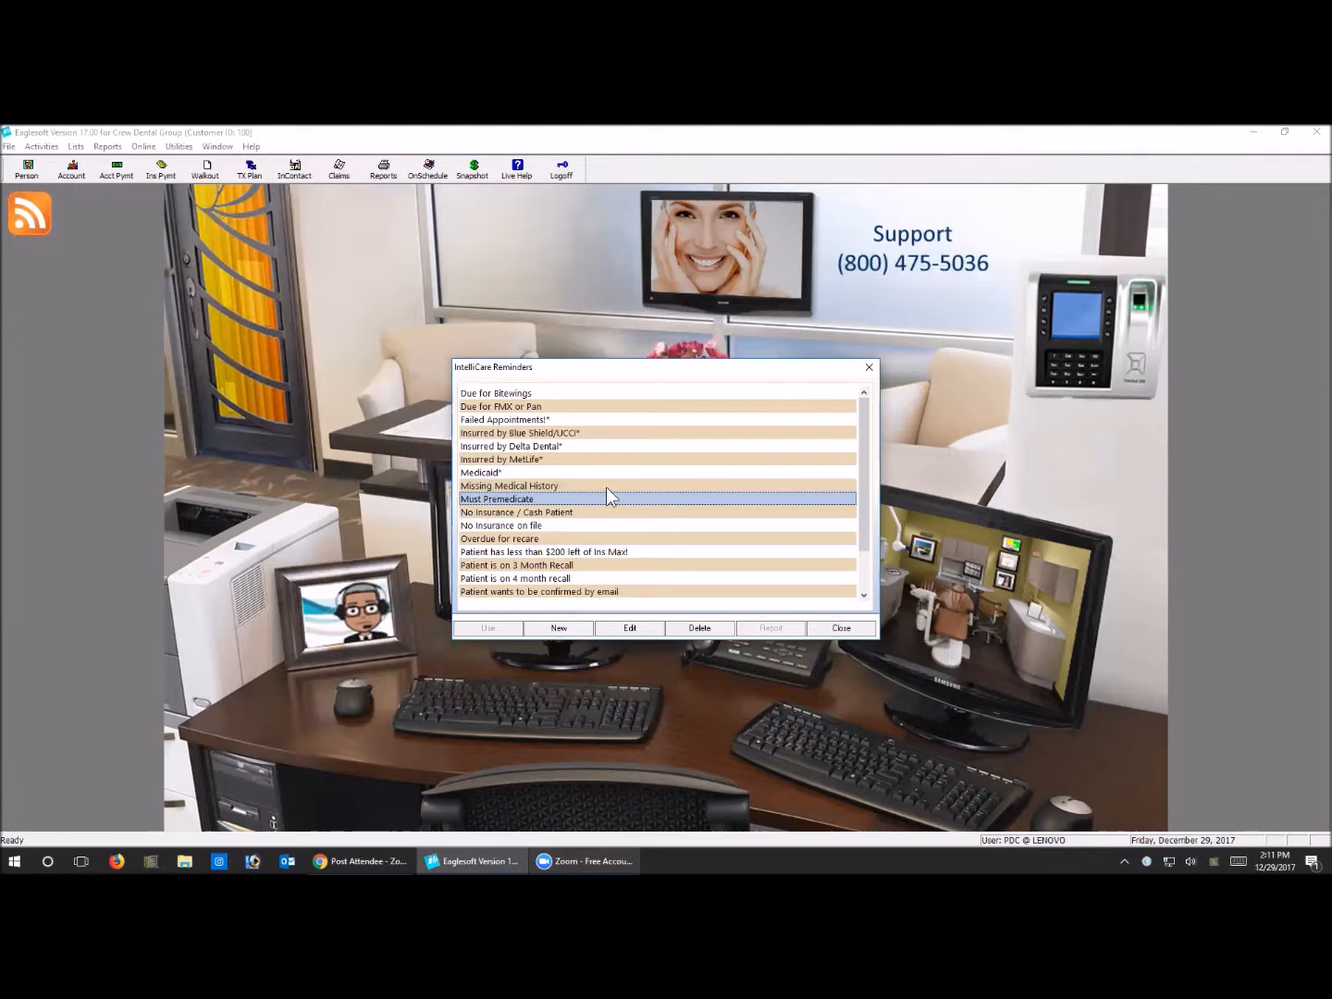
{"action": "left_click", "coordinate": [633, 628]}
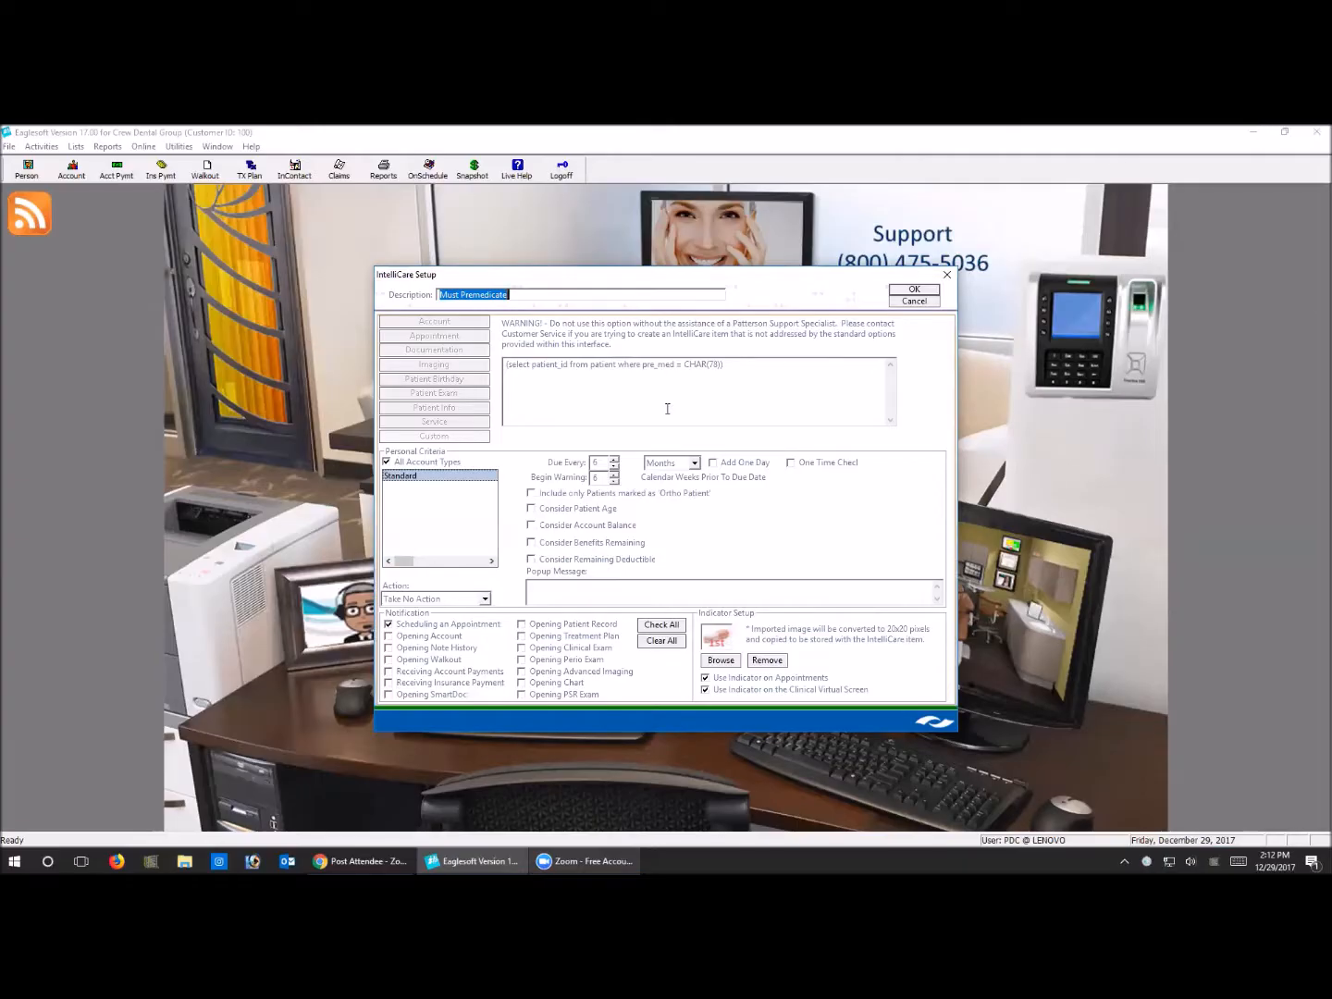
{"action": "left_click", "coordinate": [932, 301]}
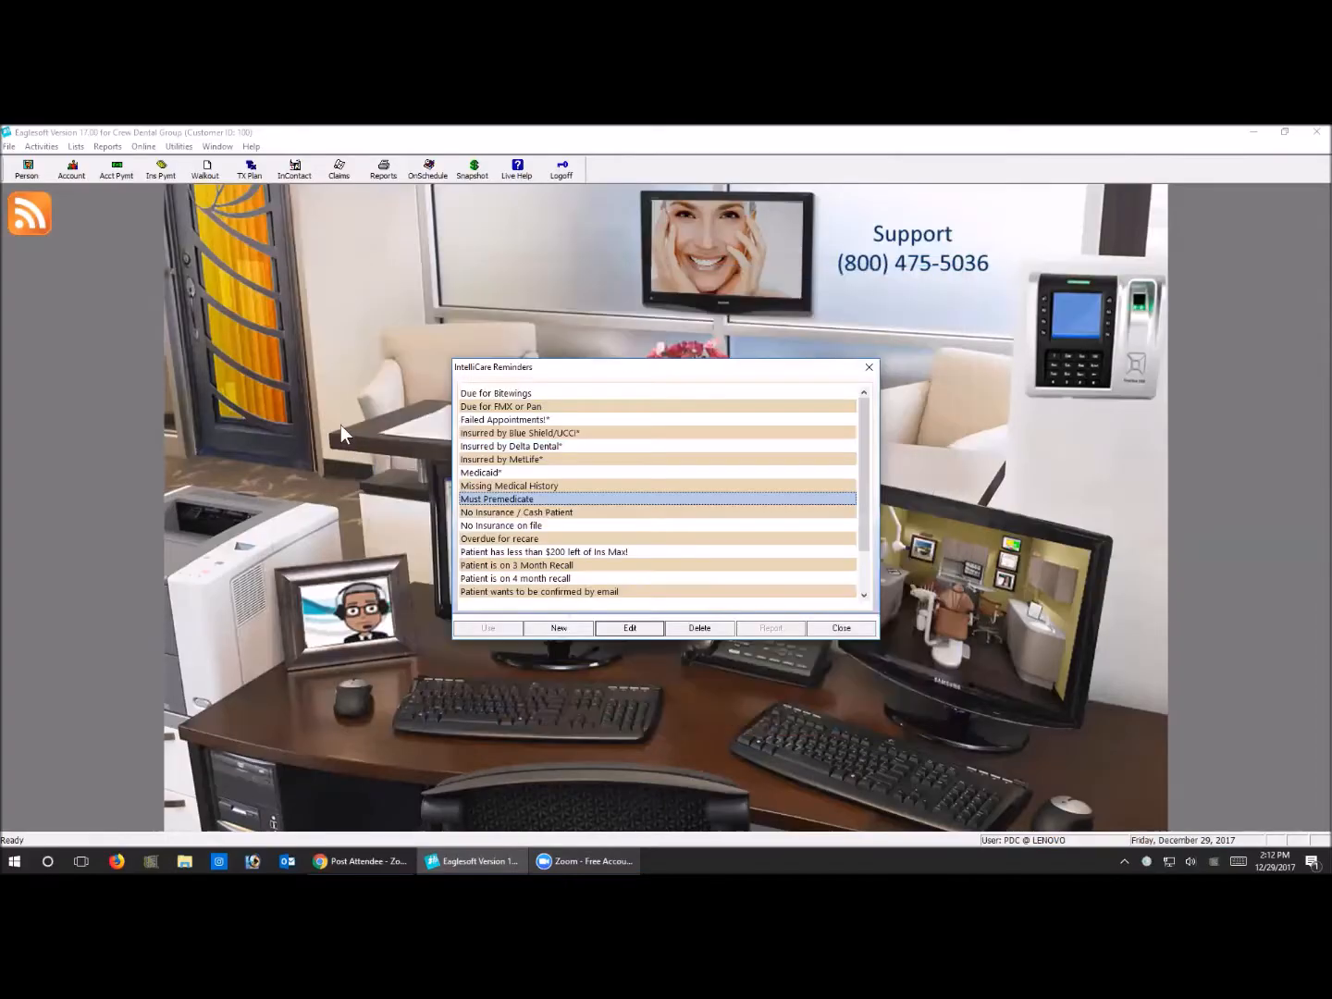
Examine the missing Employer criterion in the No Insurance on file reminder, and close its setup
{"action": "left_click", "coordinate": [542, 525]}
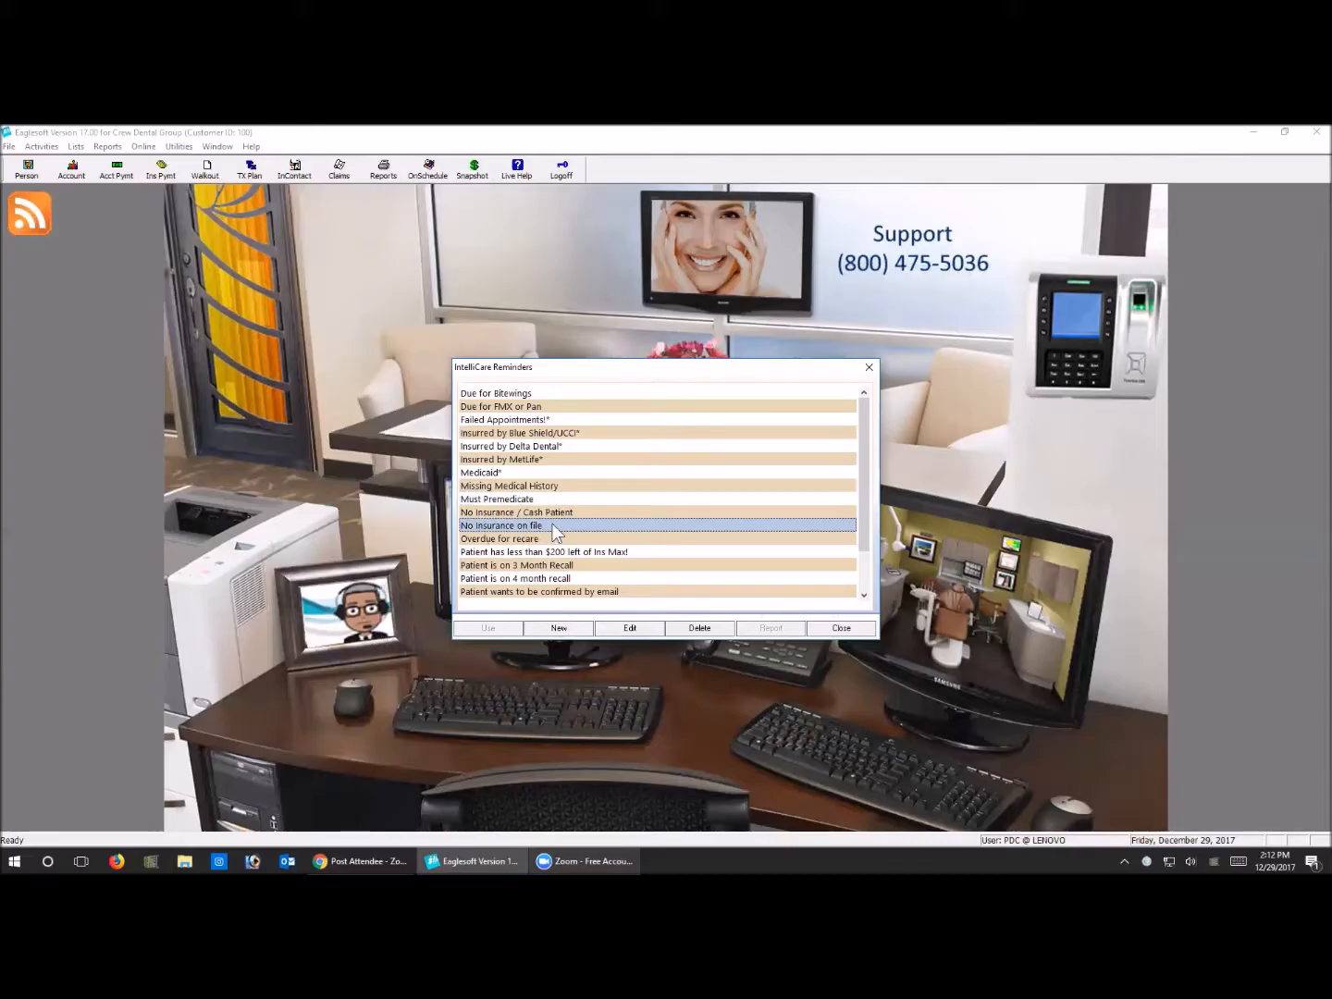
{"action": "left_click", "coordinate": [639, 629]}
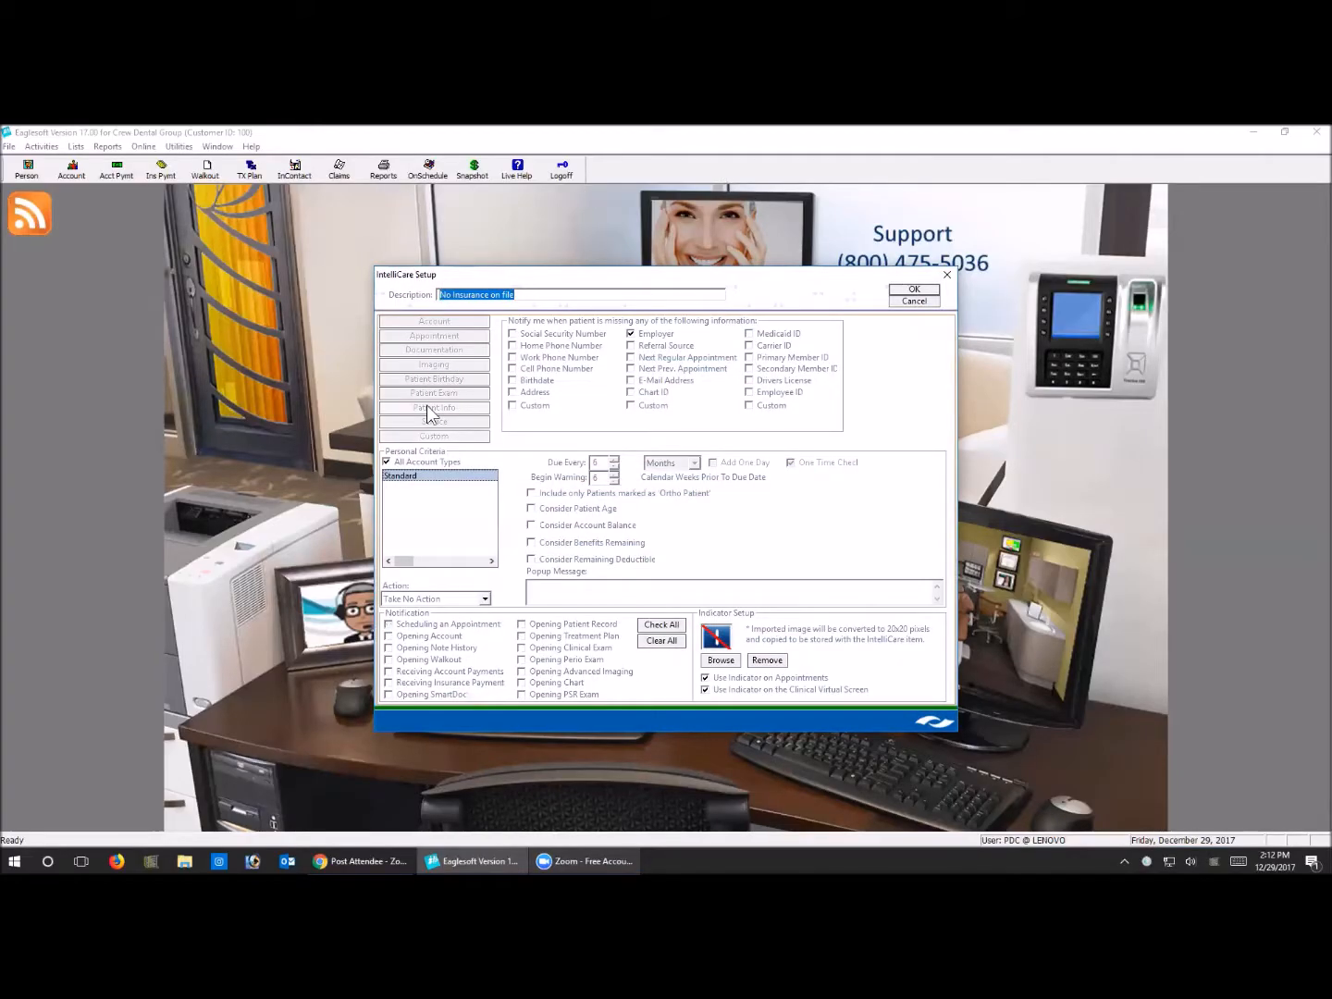
{"action": "left_click", "coordinate": [634, 337]}
{"action": "left_click", "coordinate": [631, 334]}
{"action": "left_click", "coordinate": [915, 290]}
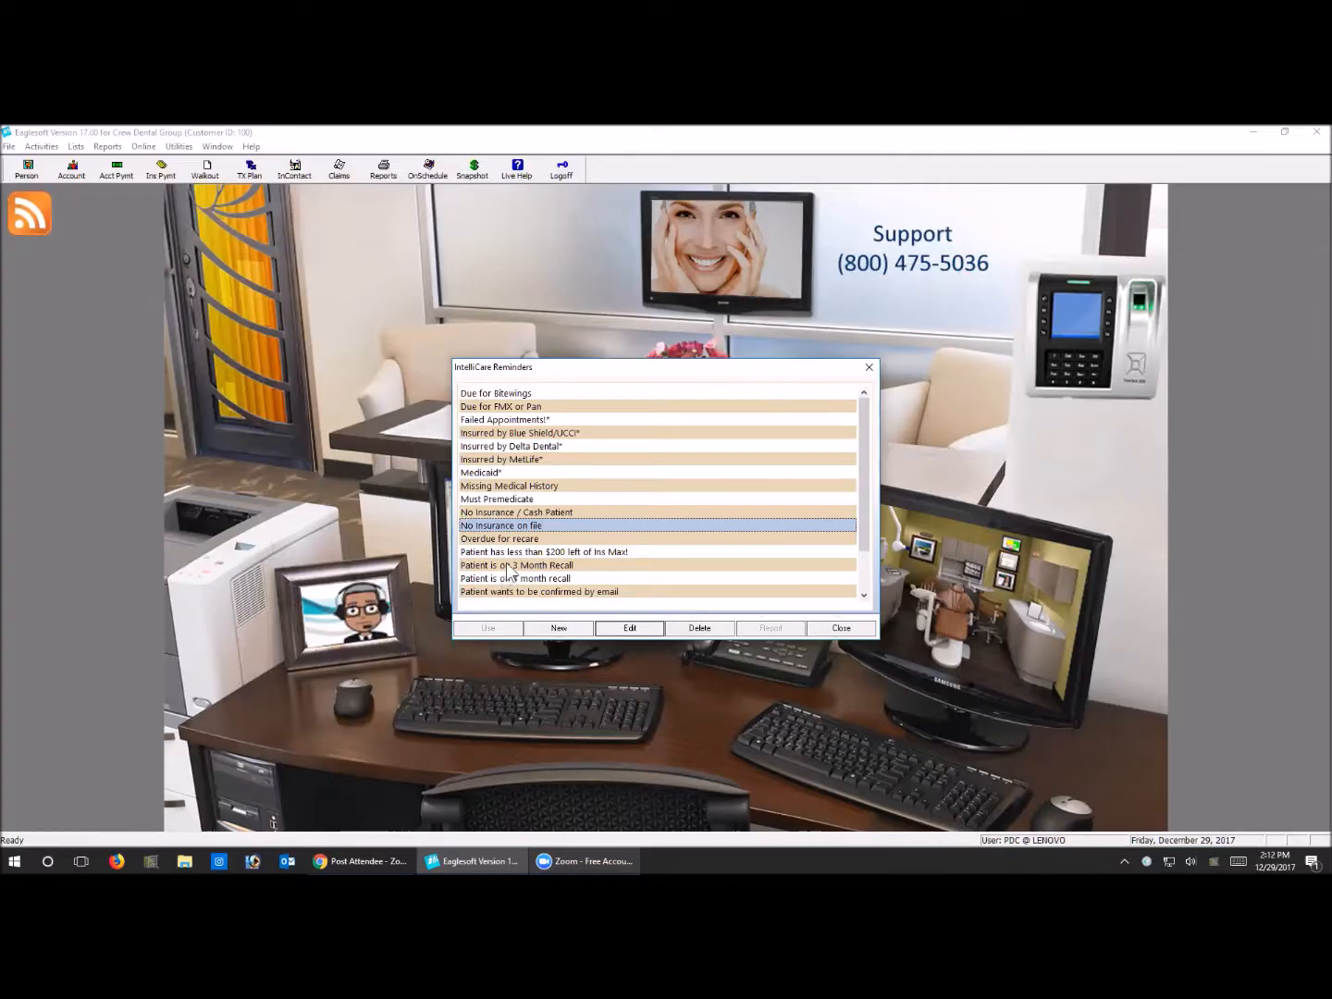
Open the Overdue for recare reminder and review its required prophylaxis and periodontal maintenance services
{"action": "scroll", "coordinate": [545, 549], "scroll_direction": "down", "scroll_amount": 2}
{"action": "left_click", "coordinate": [485, 486]}
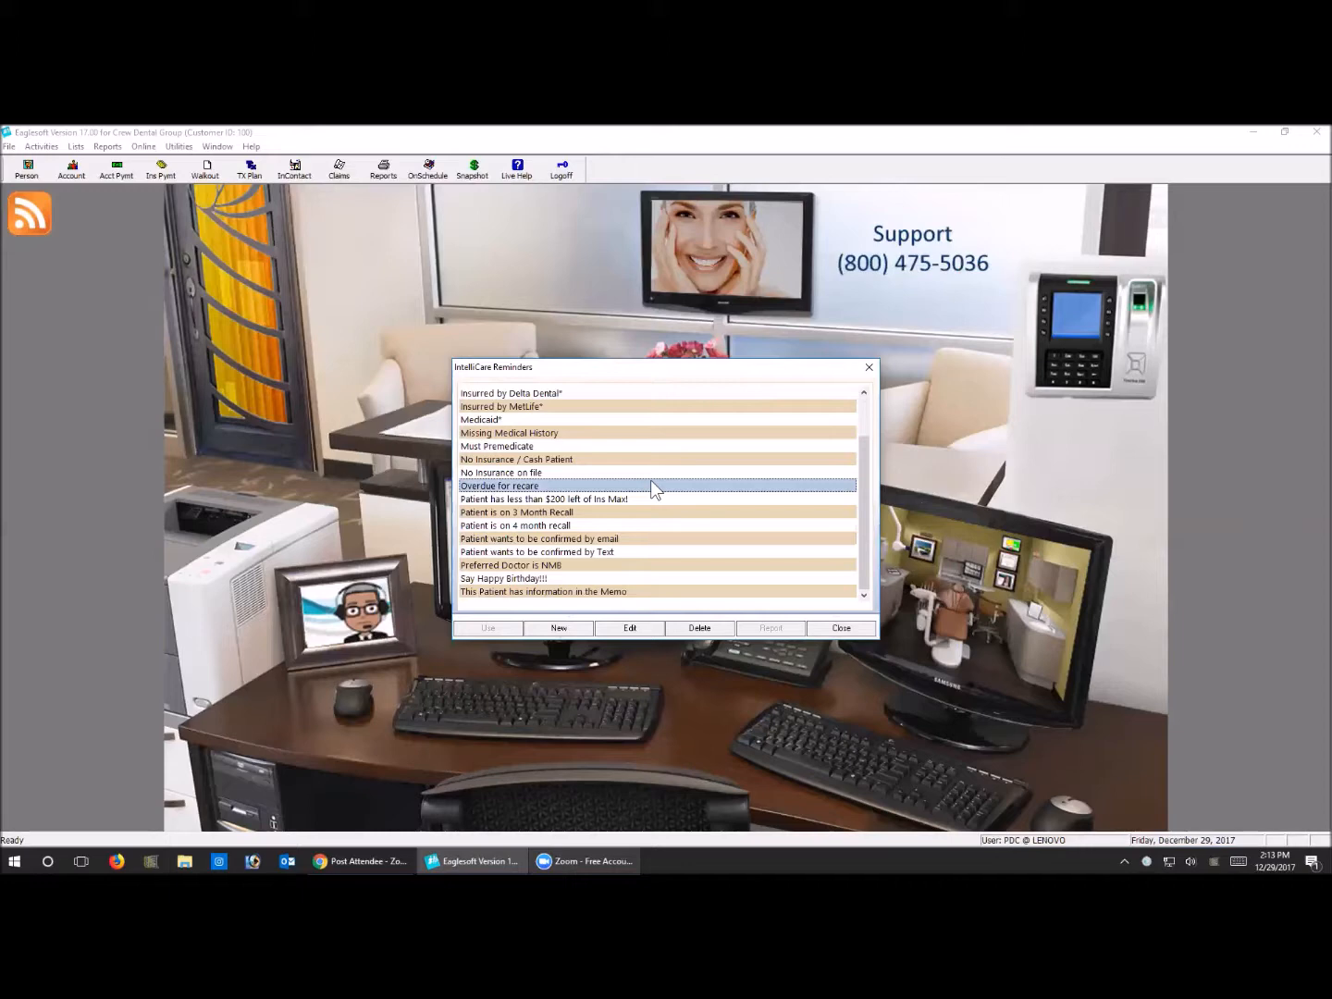
{"action": "left_click", "coordinate": [647, 628]}
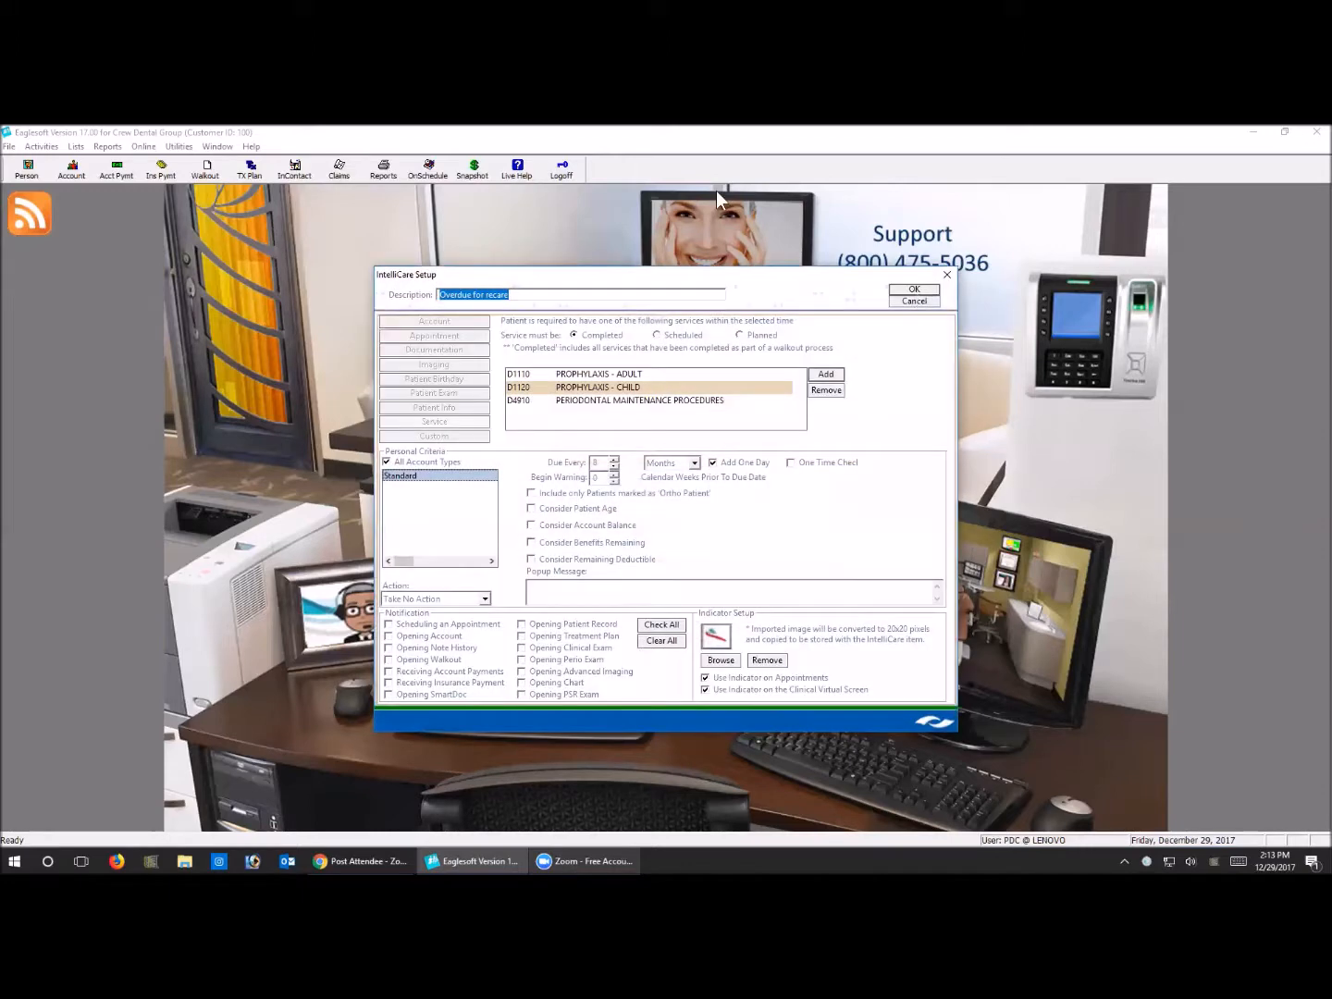
{"action": "left_click", "coordinate": [590, 387]}
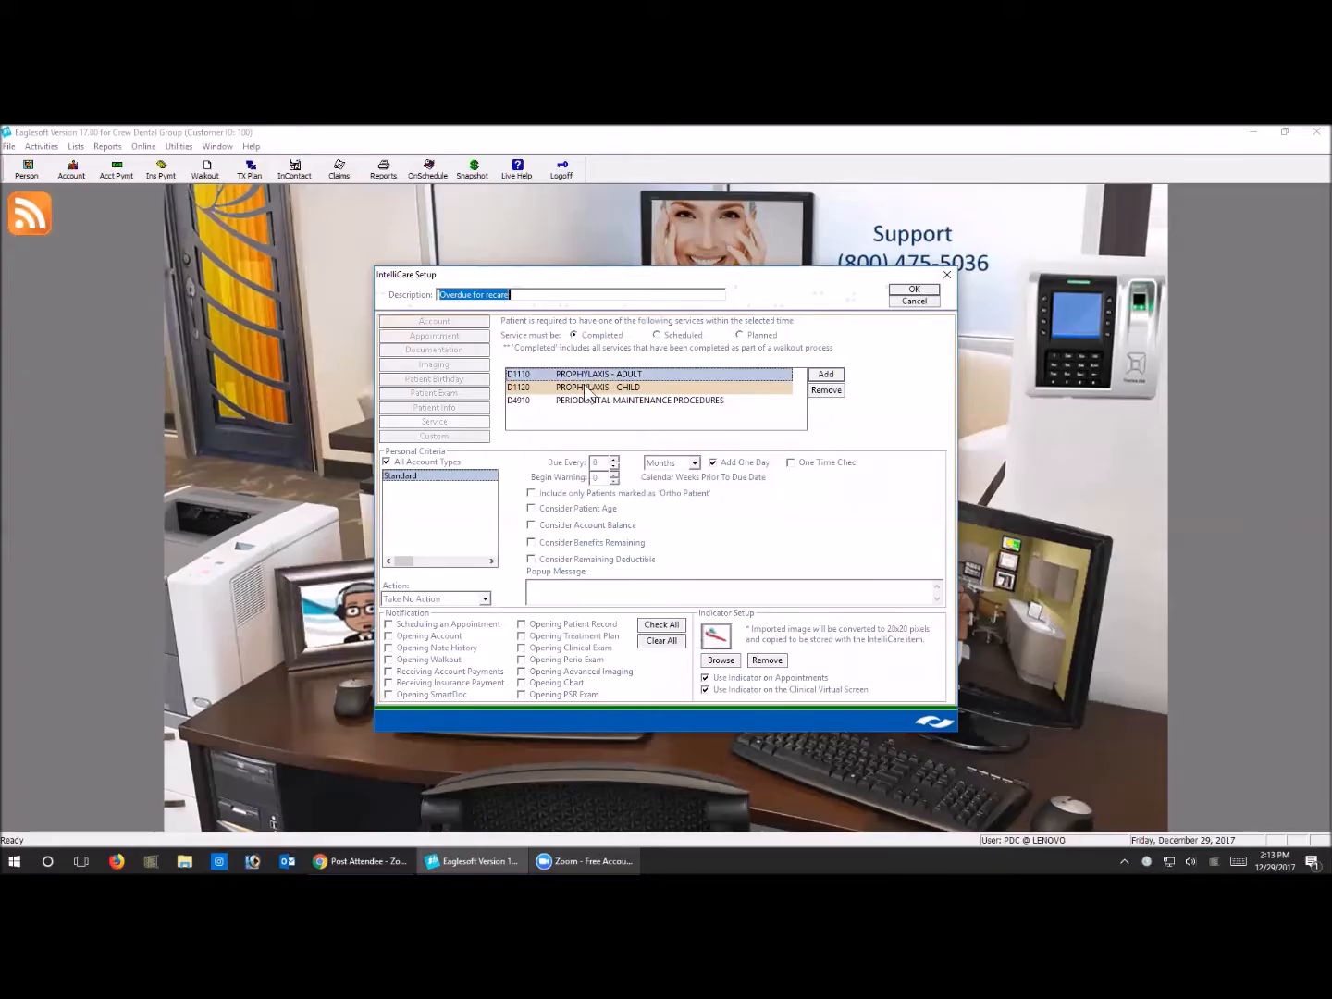
{"action": "left_click", "coordinate": [592, 401]}
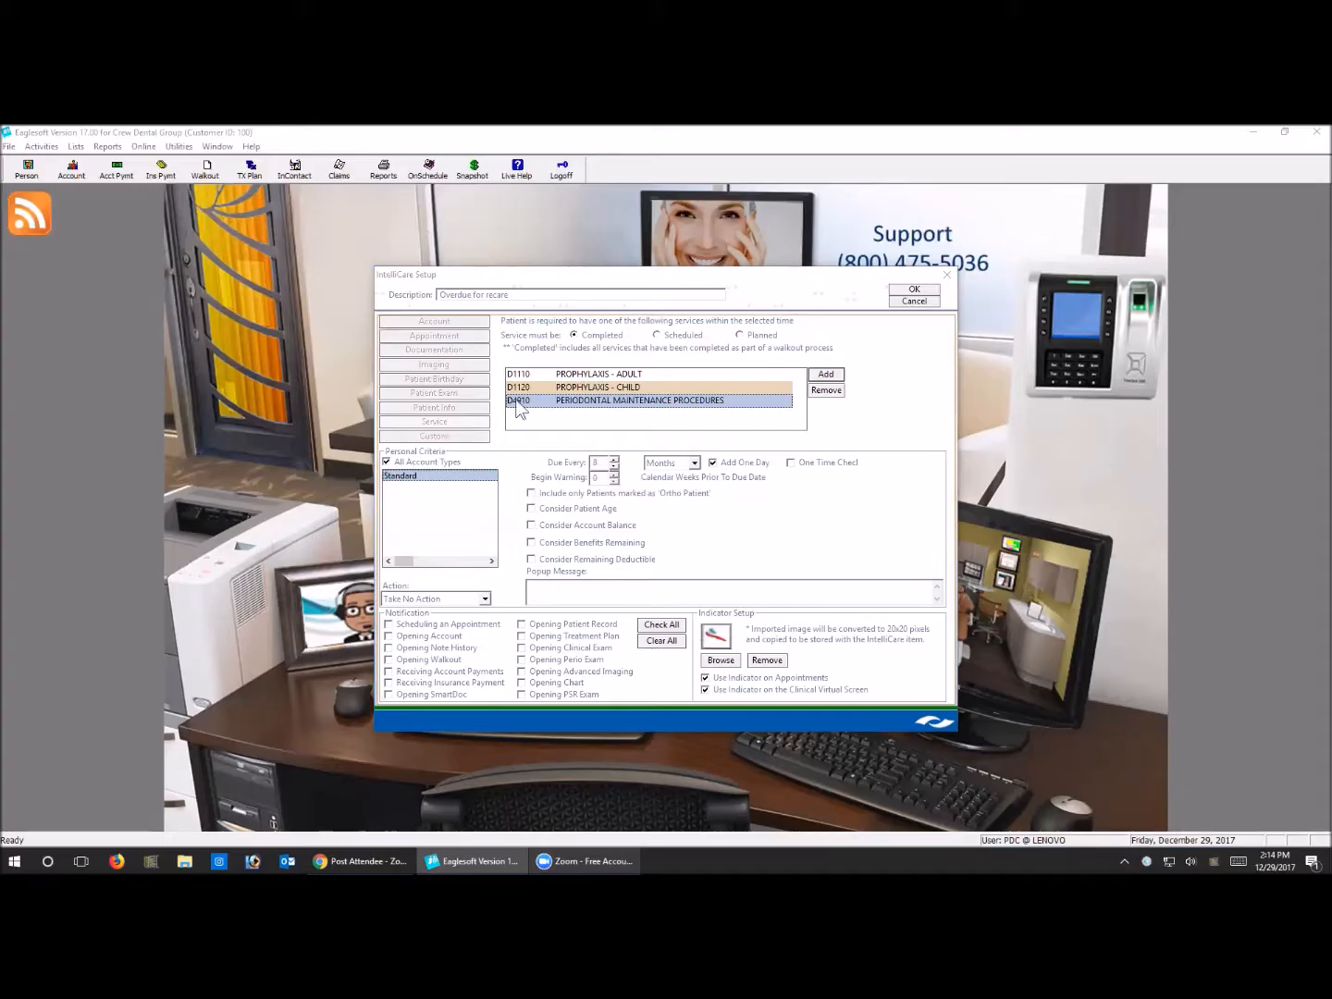
Close the Overdue for recare setup, and review the custom query of the Patient has less than $200 left of Ins Max! reminder without changing it
{"action": "left_click", "coordinate": [912, 288]}
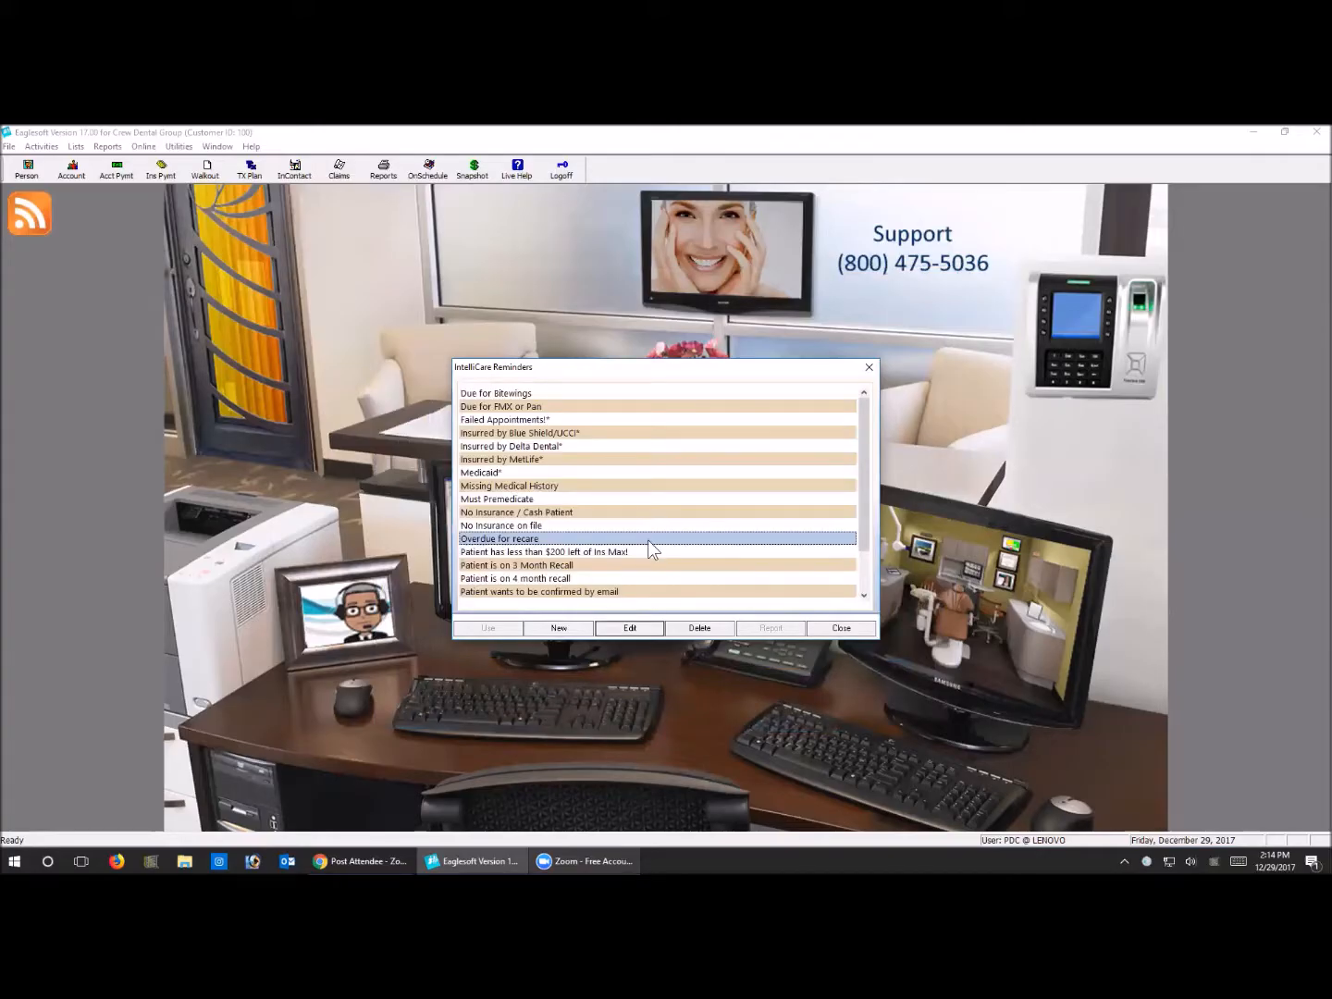
{"action": "scroll", "coordinate": [793, 583], "scroll_direction": "down", "scroll_amount": 2}
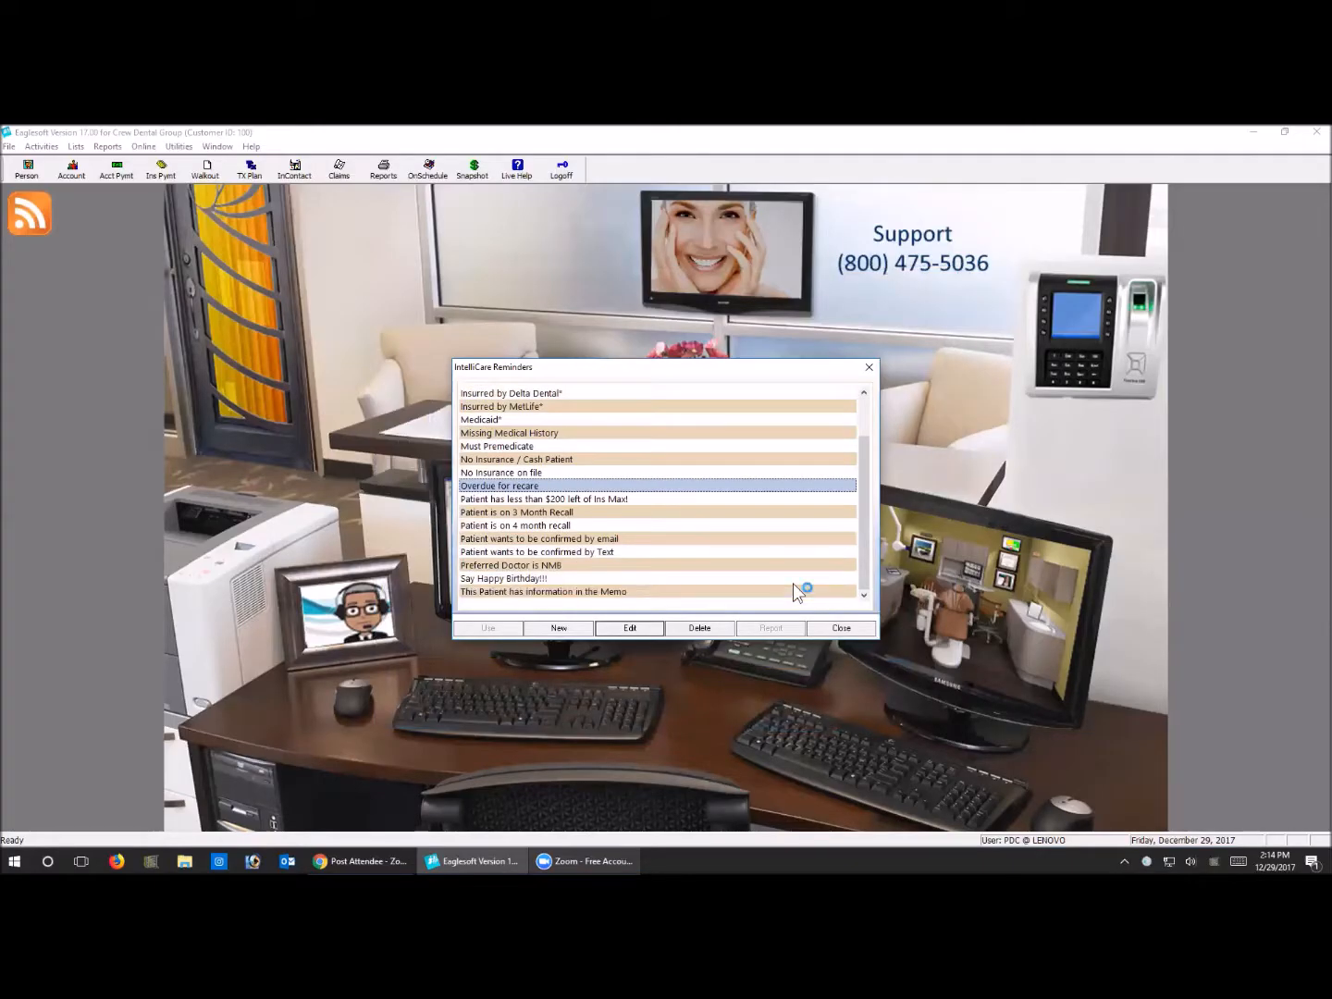
{"action": "left_click", "coordinate": [560, 502]}
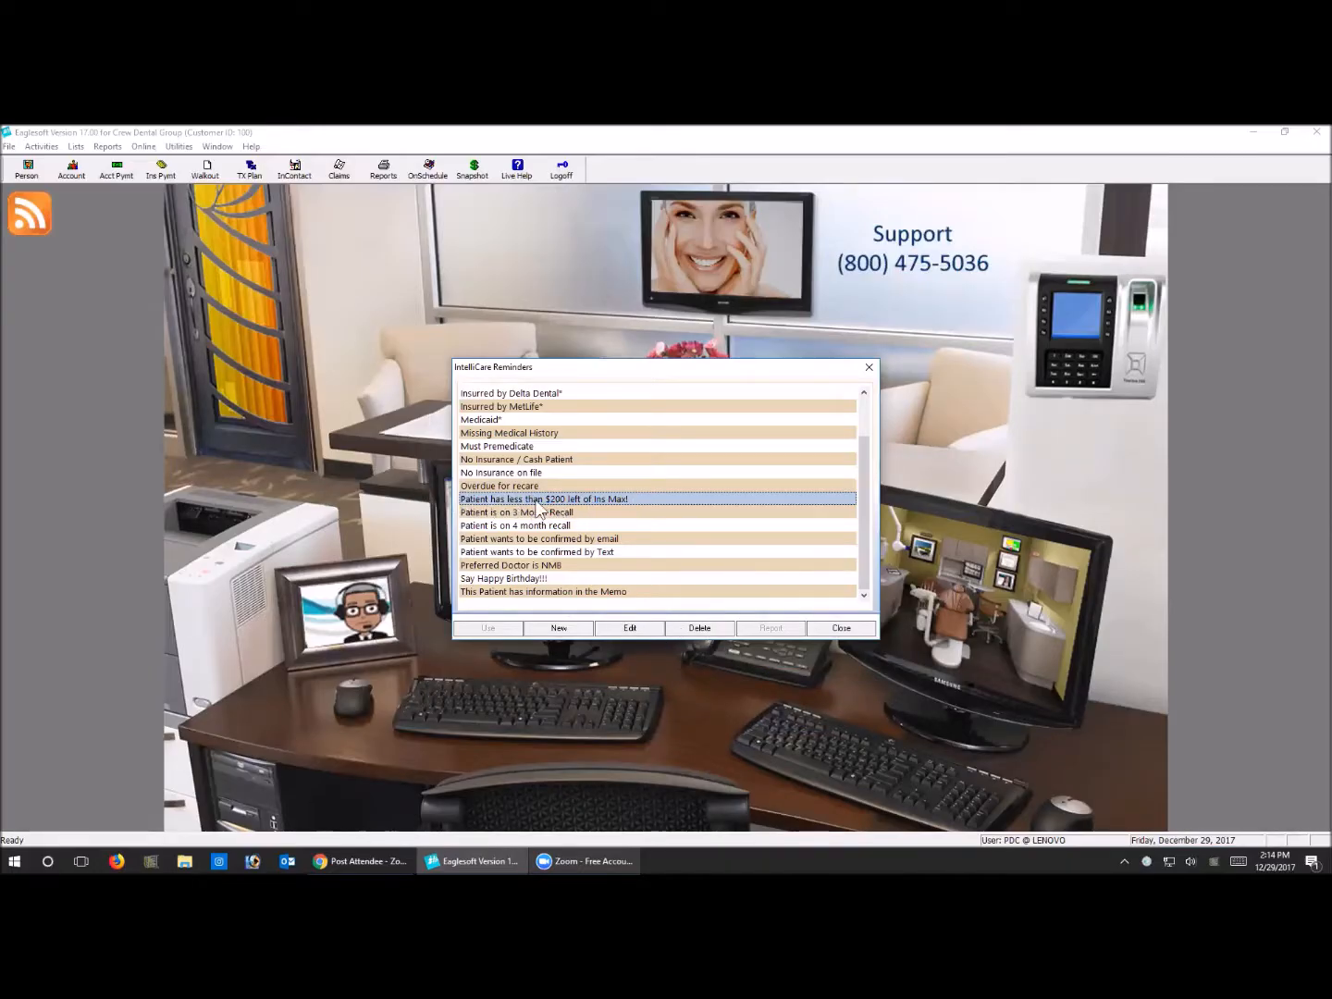
{"action": "left_click", "coordinate": [632, 628]}
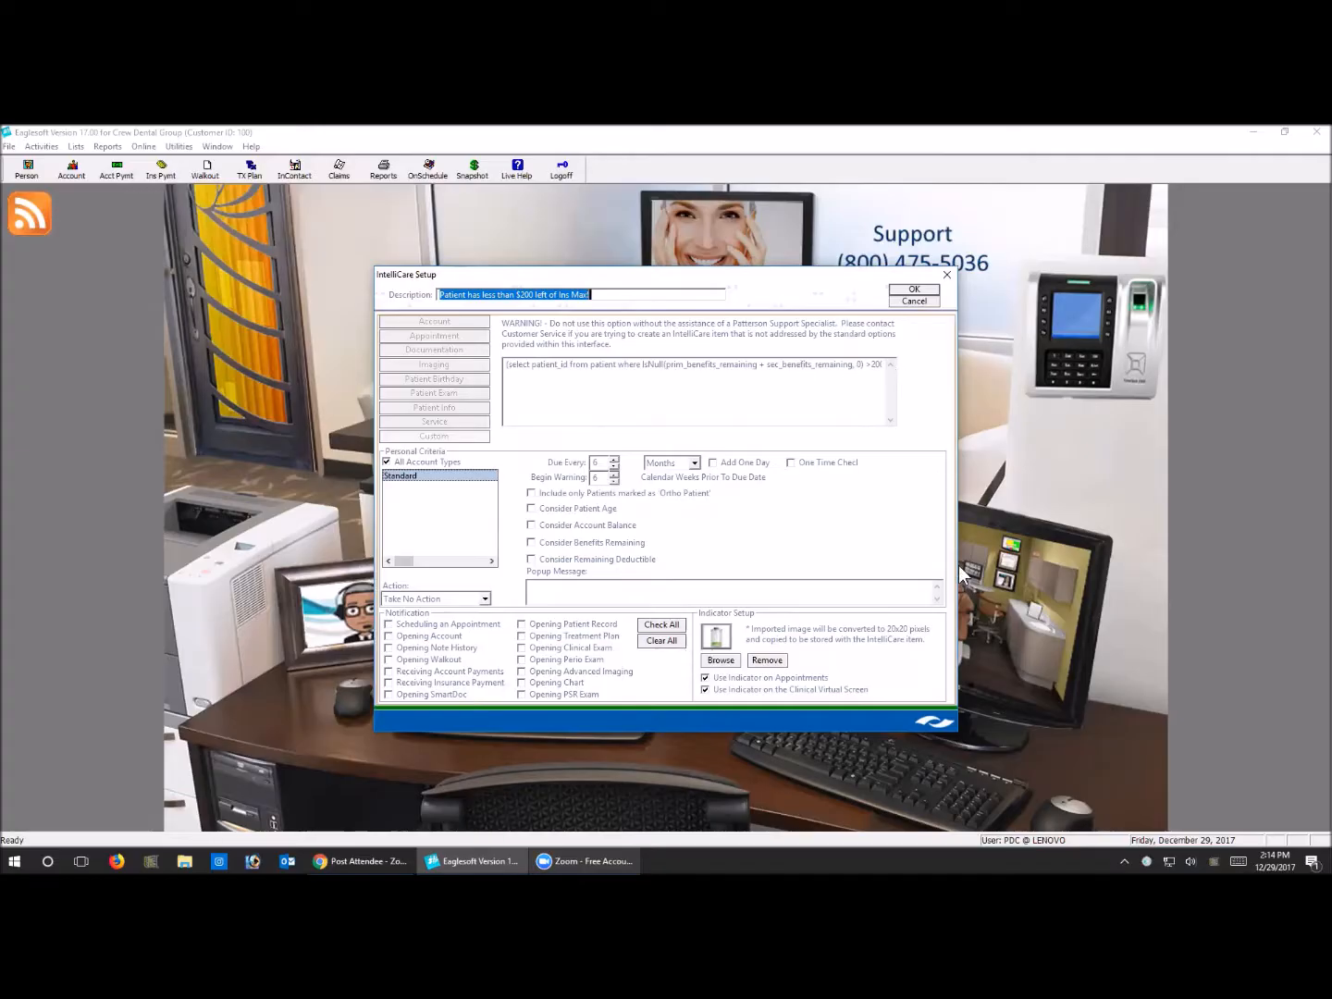
{"action": "left_click", "coordinate": [934, 304]}
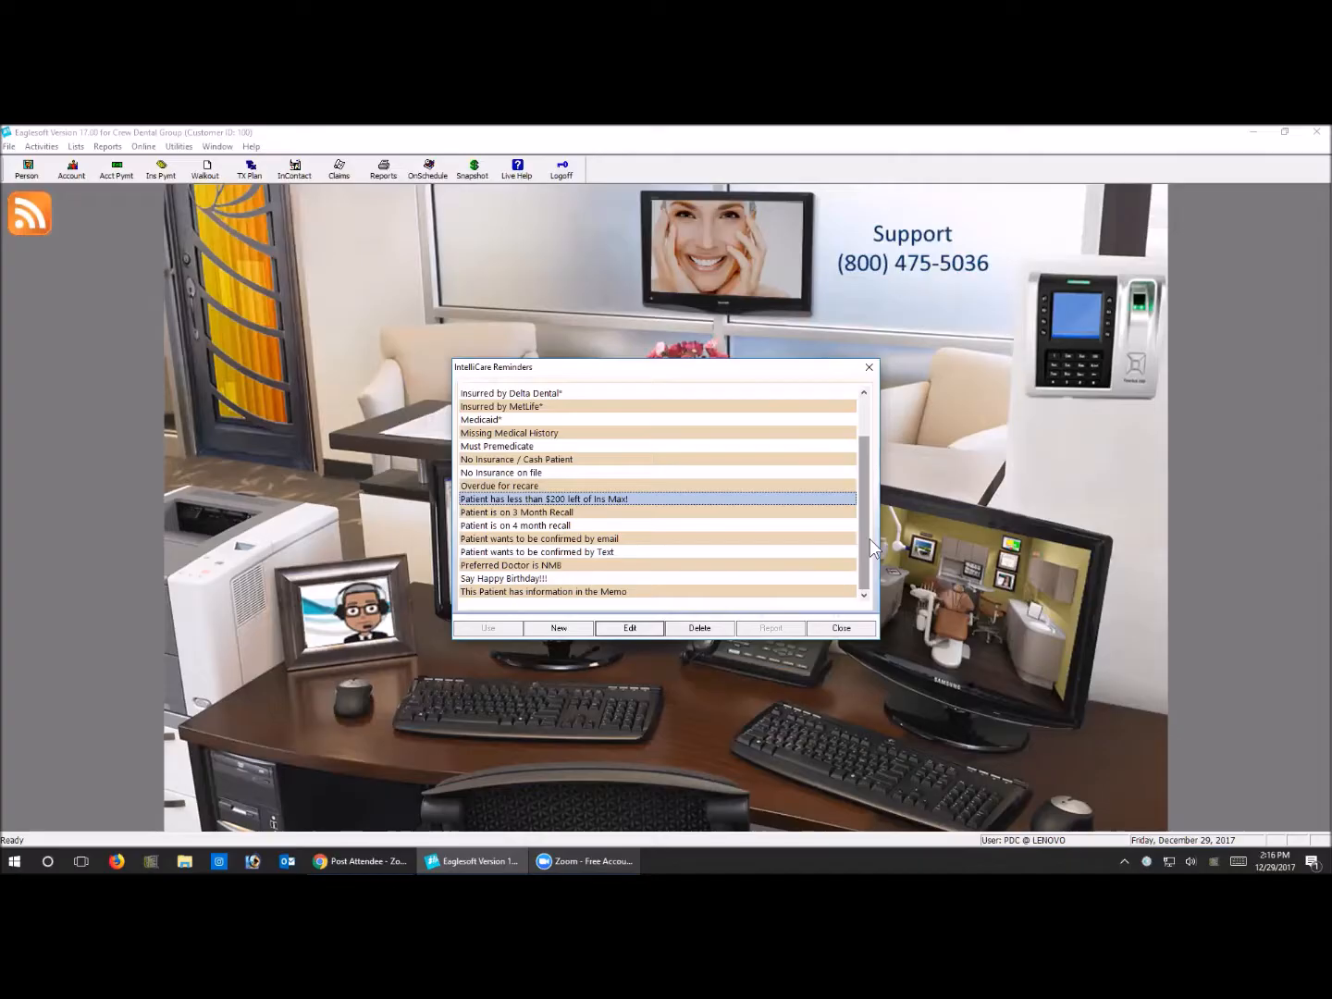
Close the IntelliCare reminders list, and review the indicator settings in the current OnSchedule view's preferences
{"action": "left_click", "coordinate": [597, 446]}
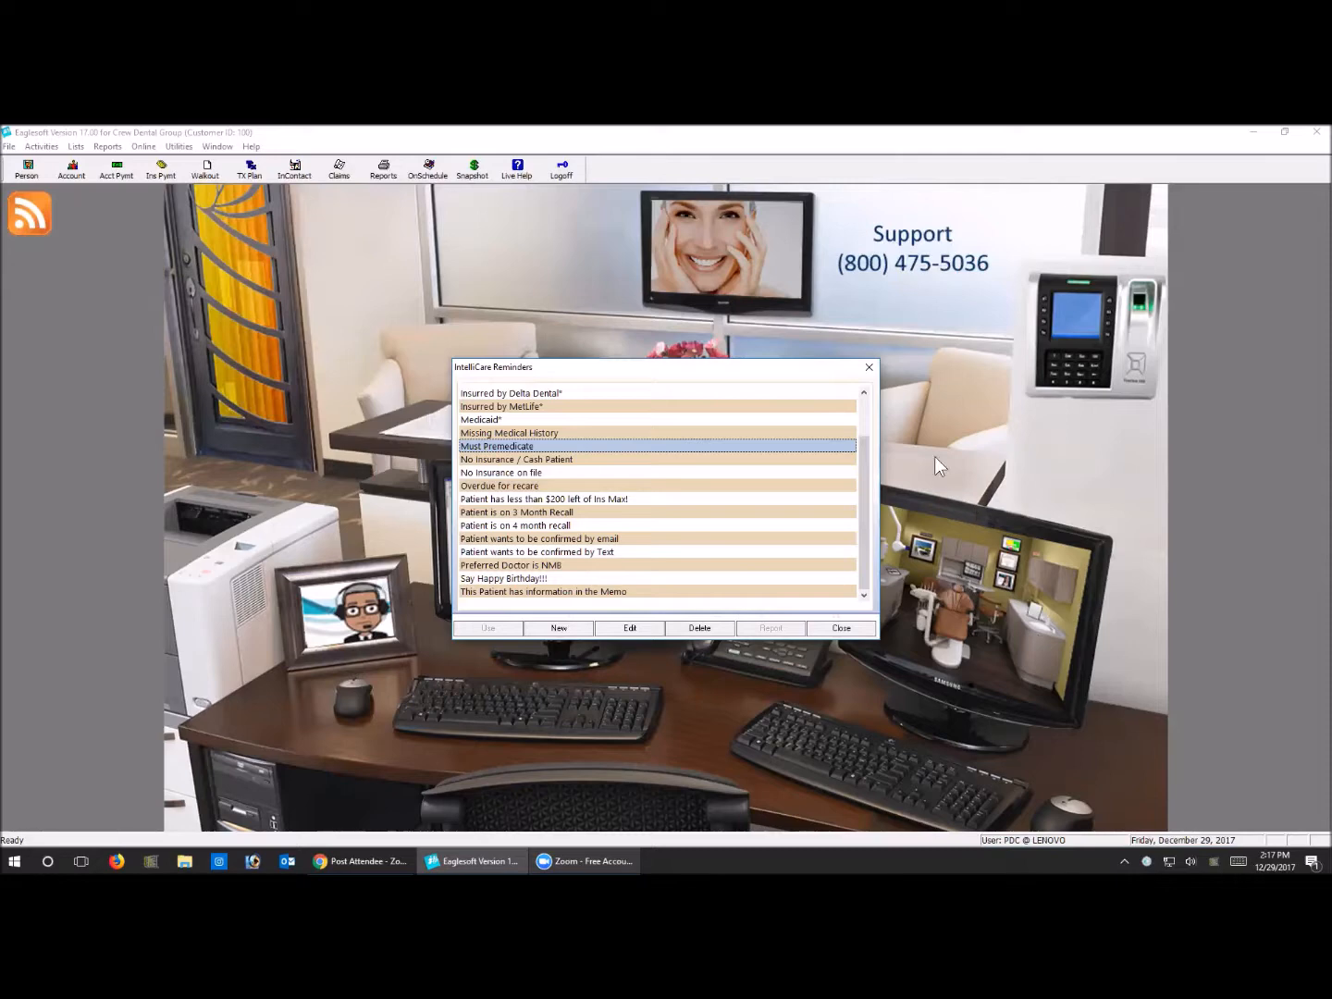
{"action": "left_click", "coordinate": [862, 629]}
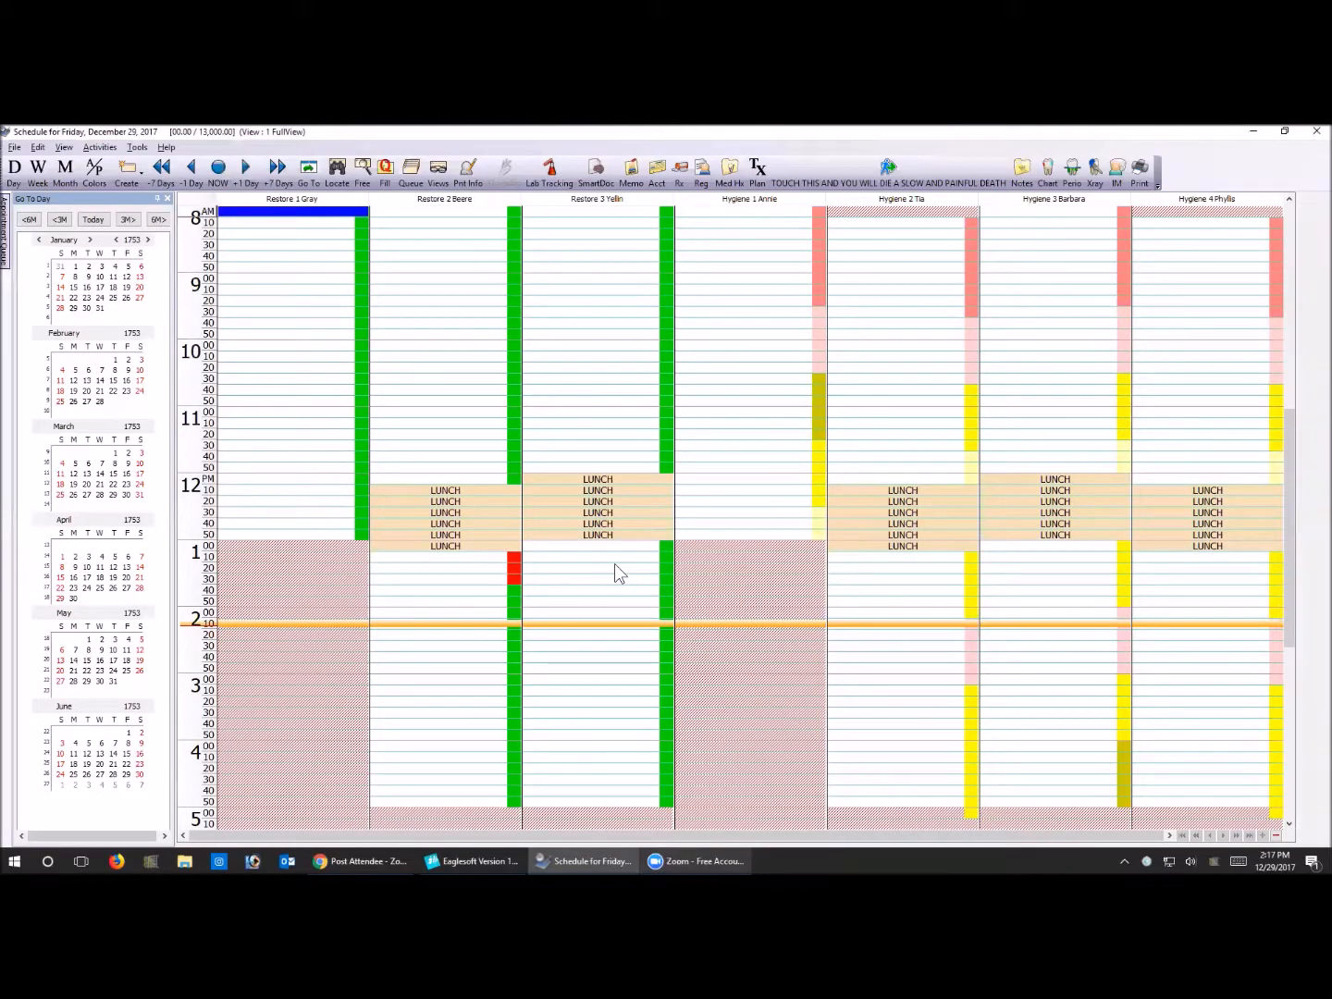
{"action": "left_click", "coordinate": [614, 565]}
{"action": "right_click", "coordinate": [614, 565]}
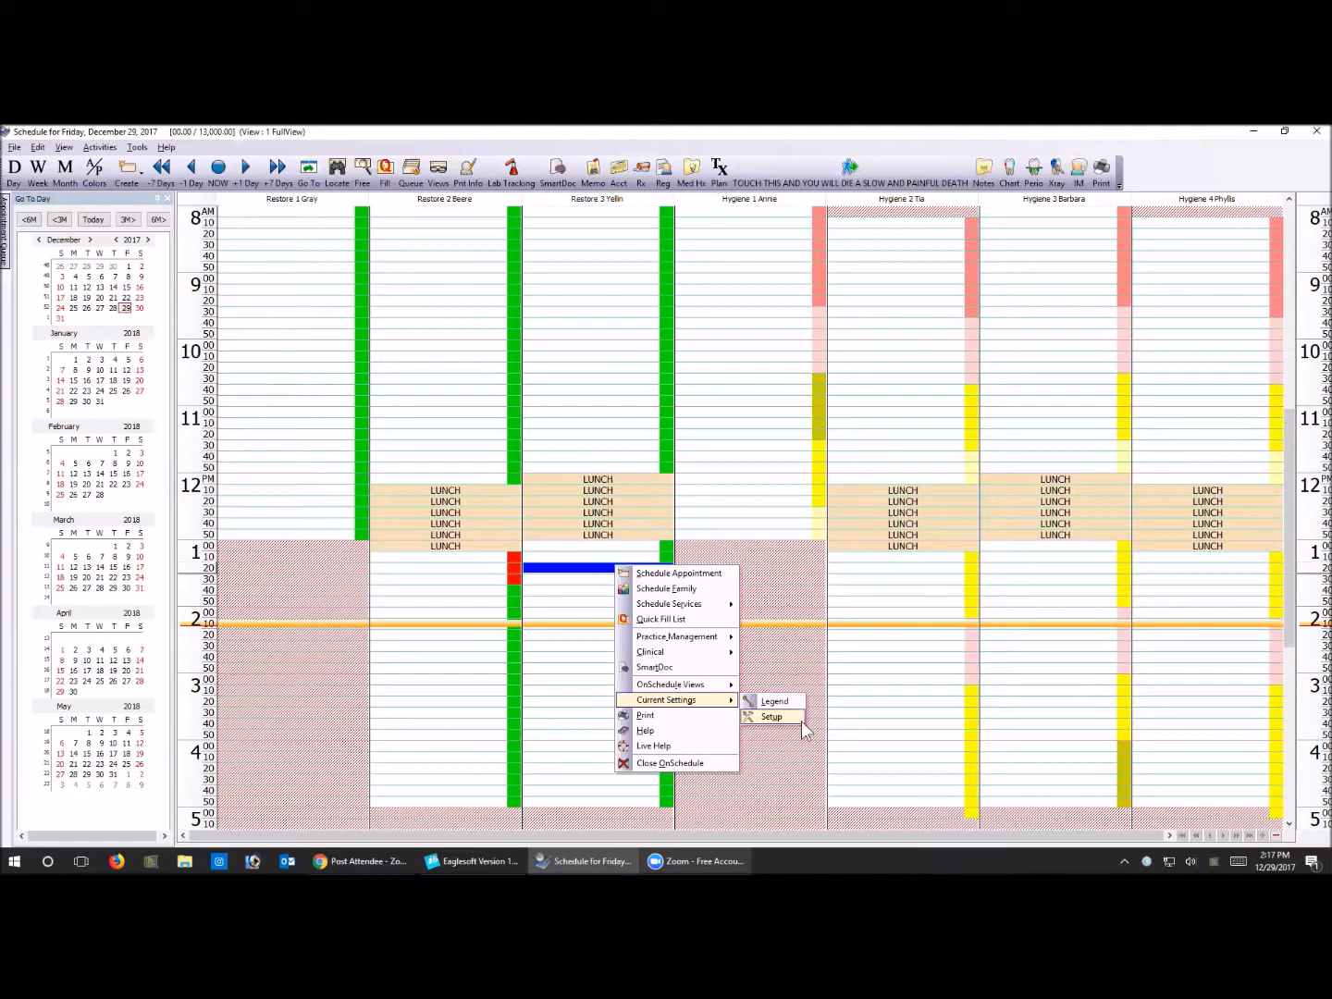
{"action": "left_click", "coordinate": [802, 722]}
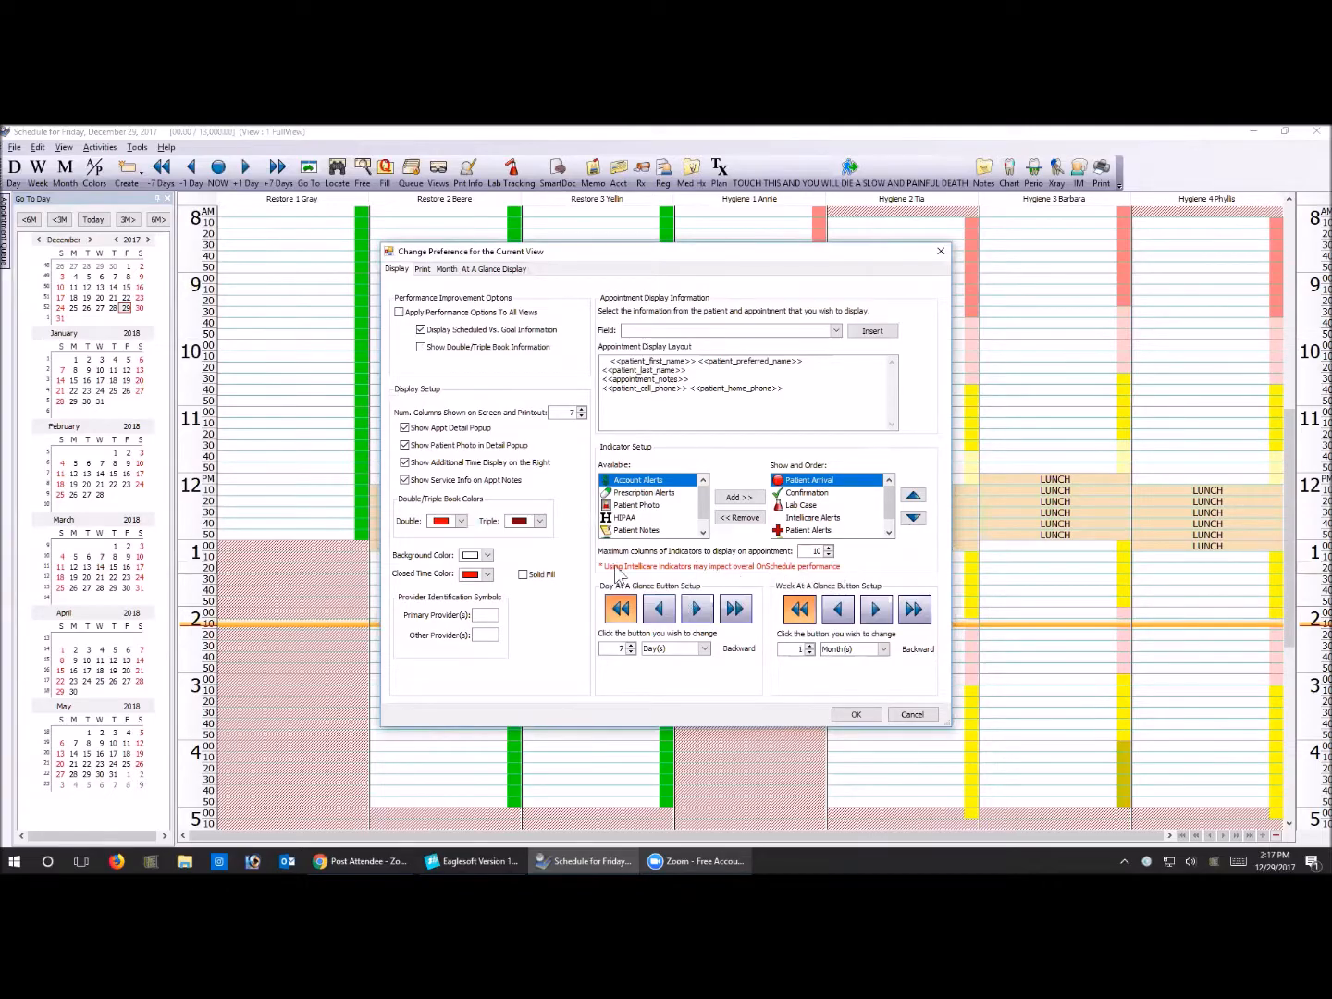
{"action": "left_click", "coordinate": [857, 716]}
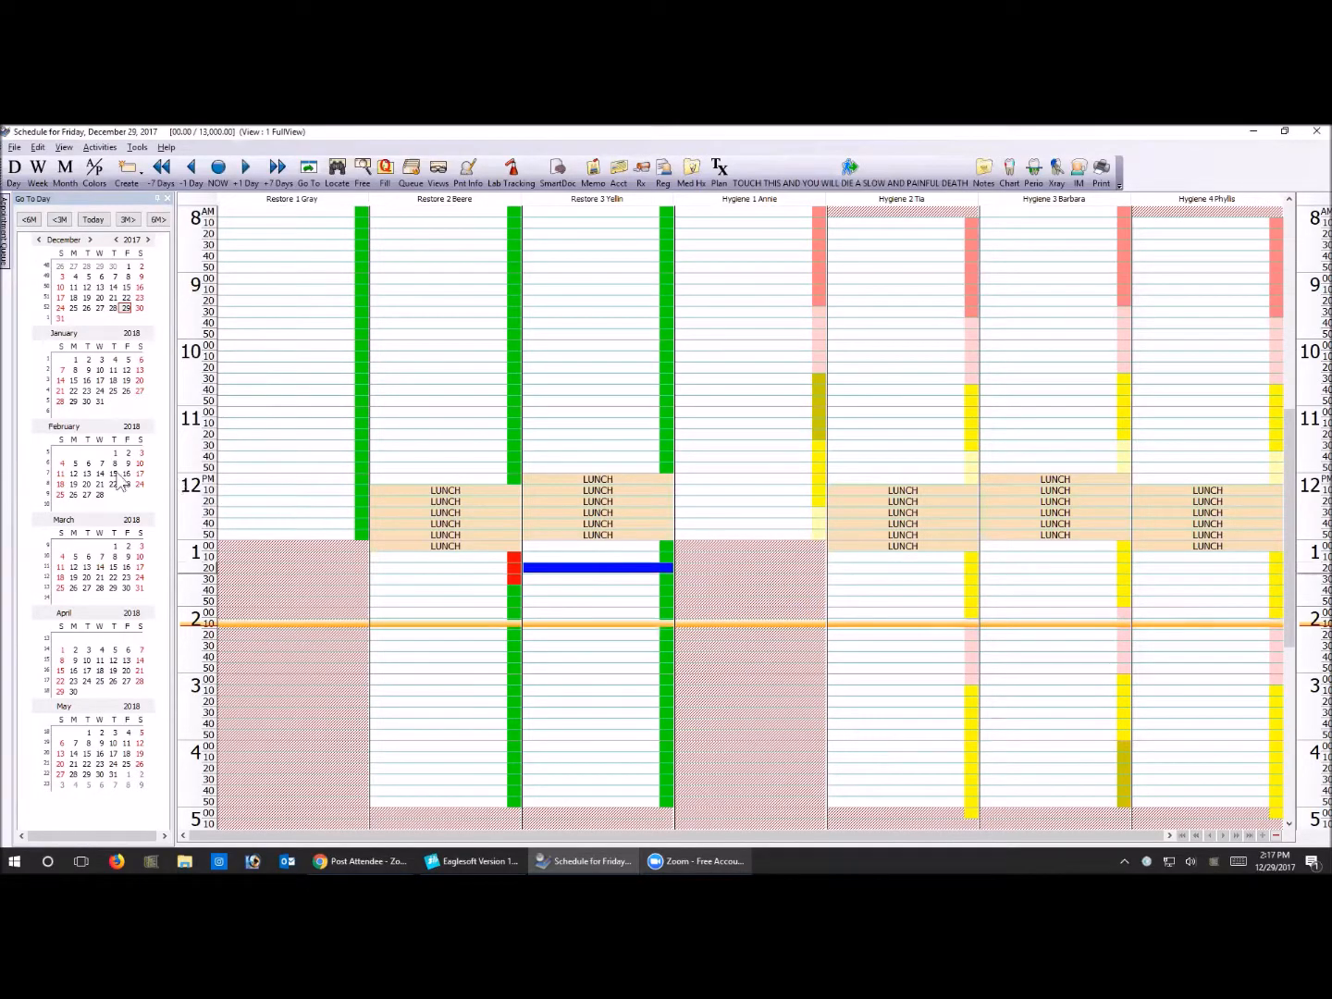
Open the schedule for March 6, 2018, examine the IntelliCare indicators on its appointments, and return to the main Eaglesoft window
{"action": "left_click", "coordinate": [88, 556]}
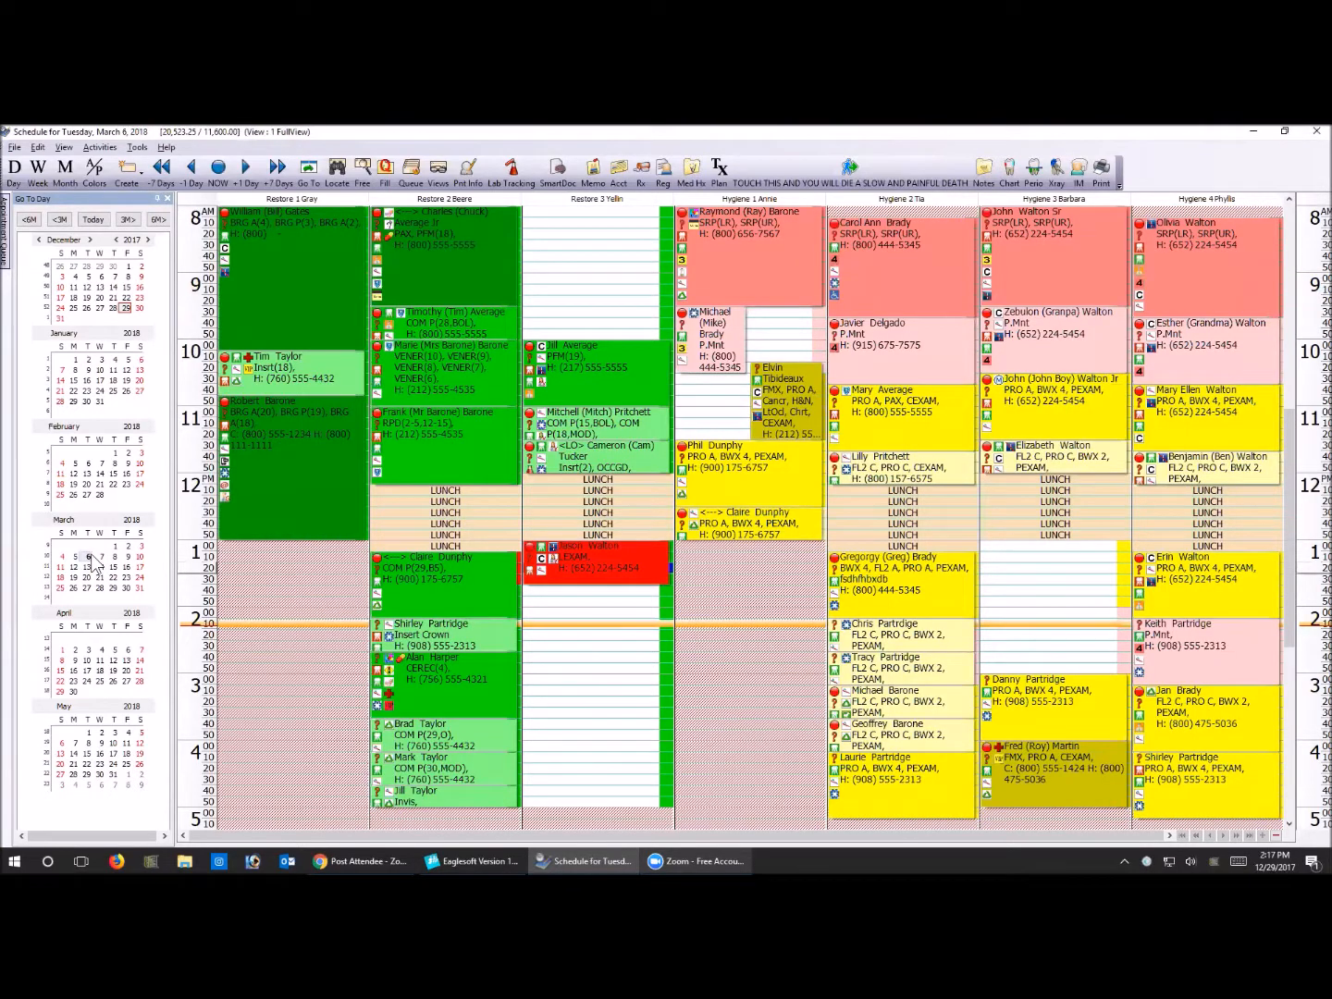
{"action": "mouse_move", "coordinate": [547, 365]}
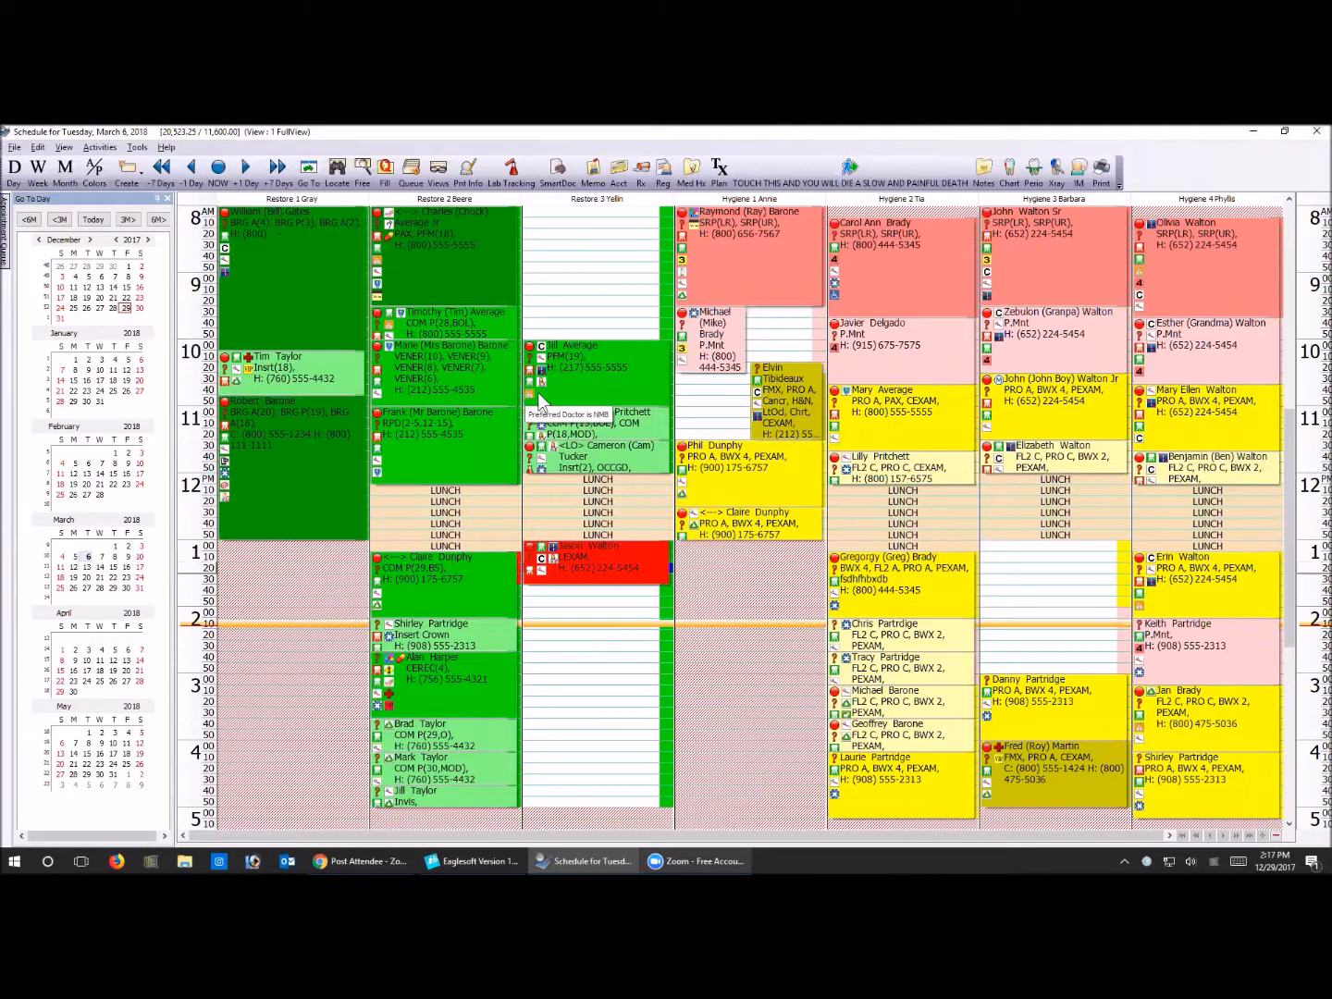
{"action": "mouse_move", "coordinate": [544, 402]}
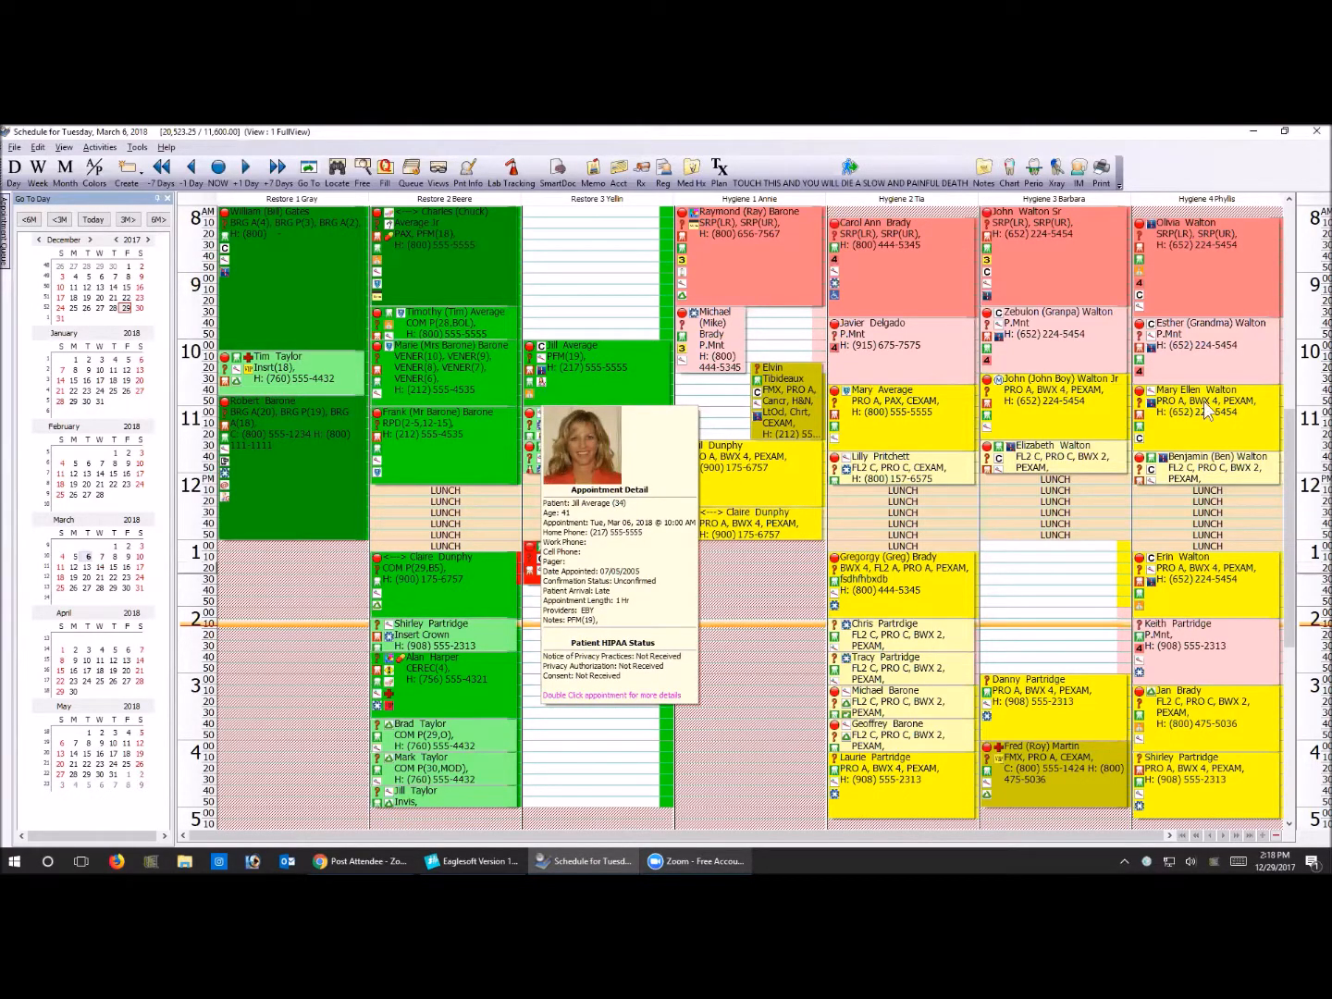
{"action": "mouse_move", "coordinate": [1050, 469]}
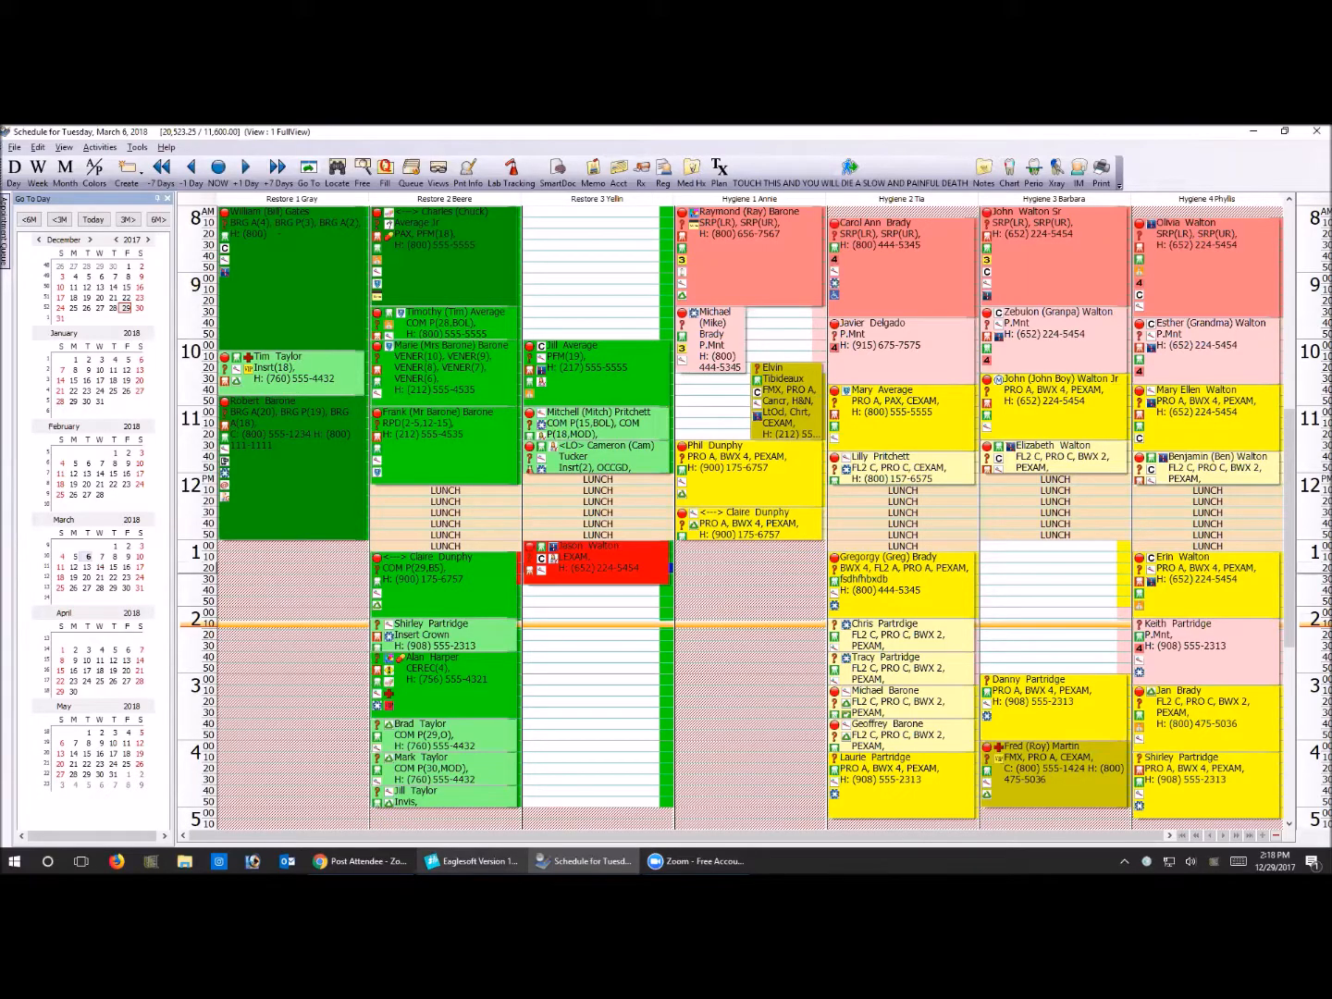
{"action": "left_click", "coordinate": [471, 861]}
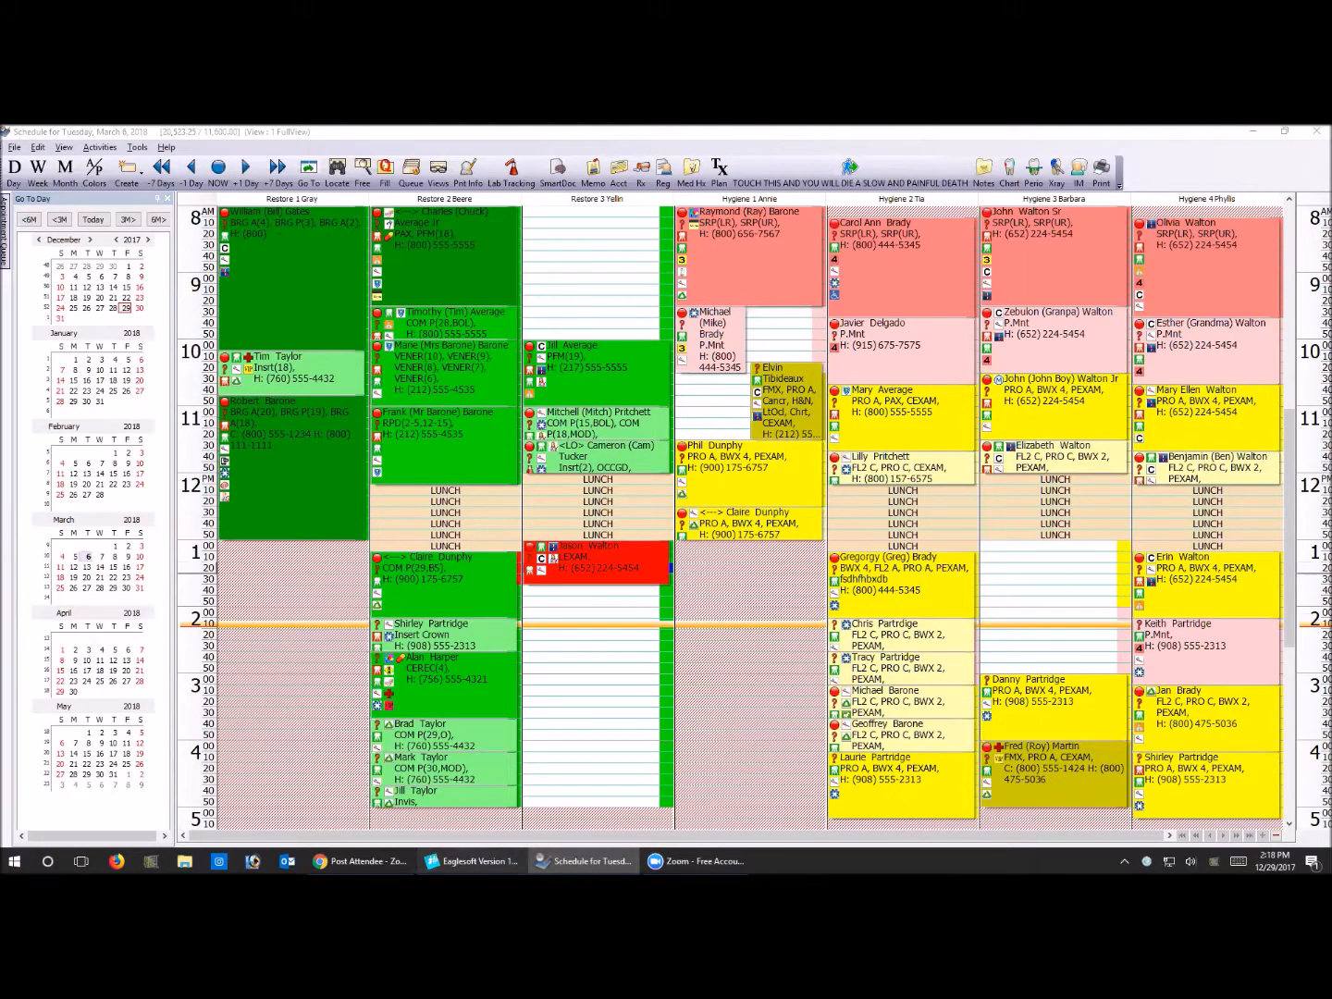
{"action": "left_click", "coordinate": [76, 147]}
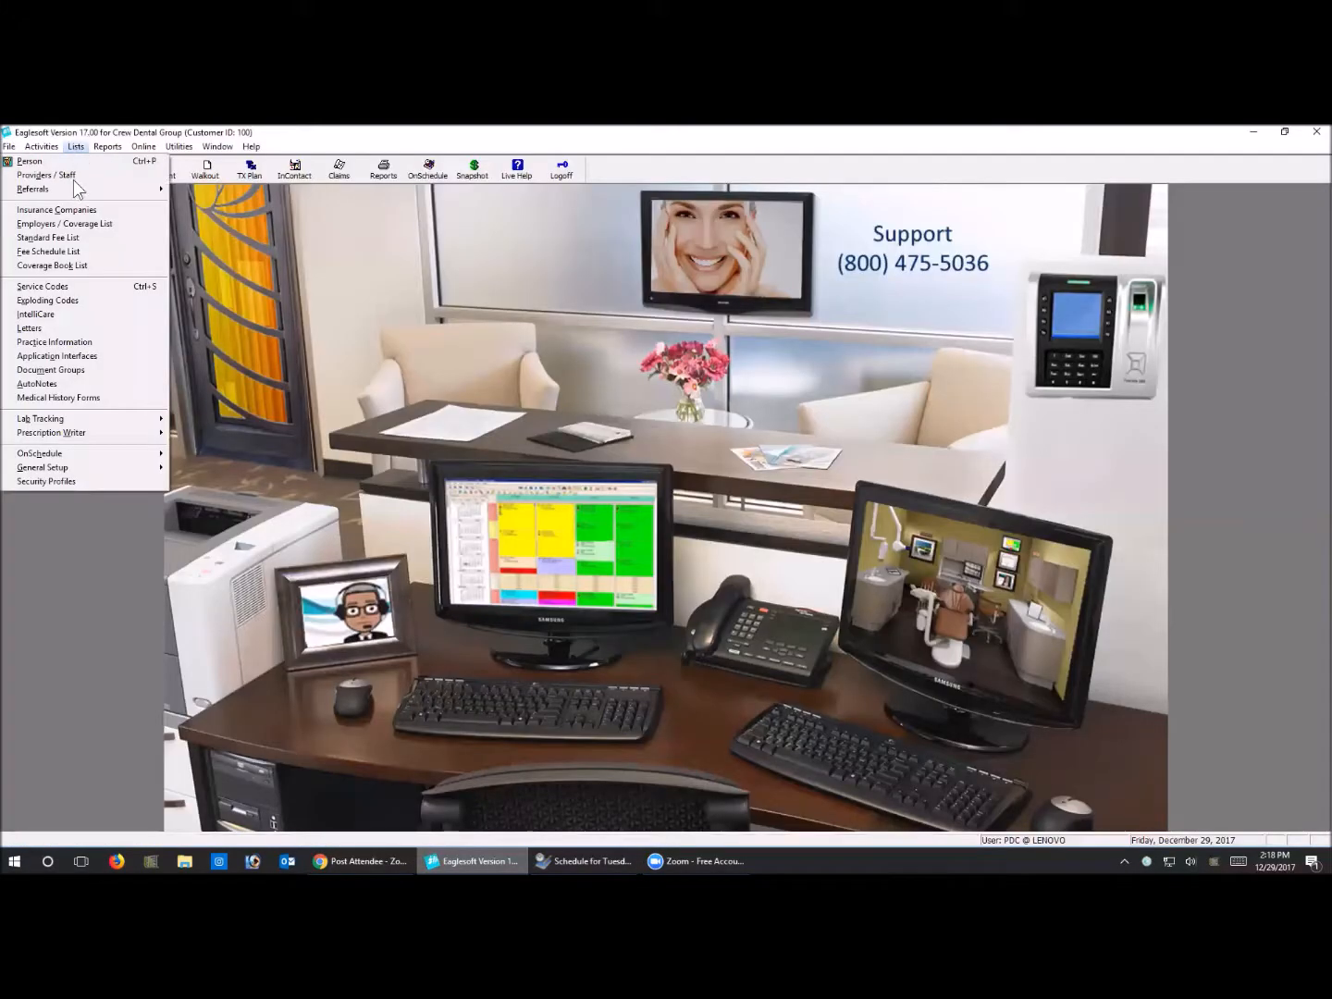
{"action": "left_click", "coordinate": [77, 238]}
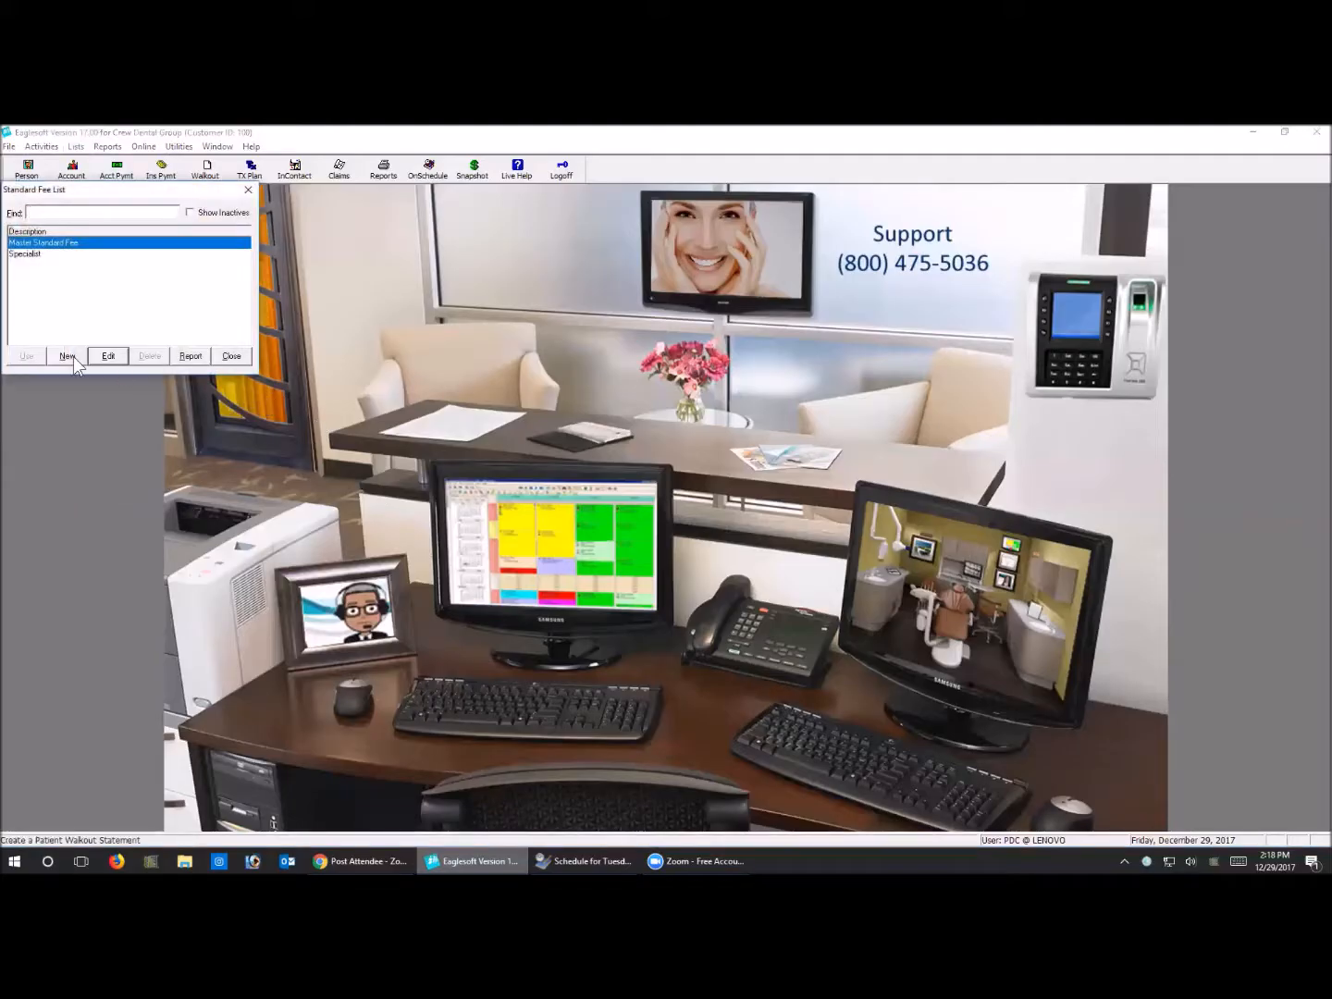
{"action": "left_click", "coordinate": [241, 354]}
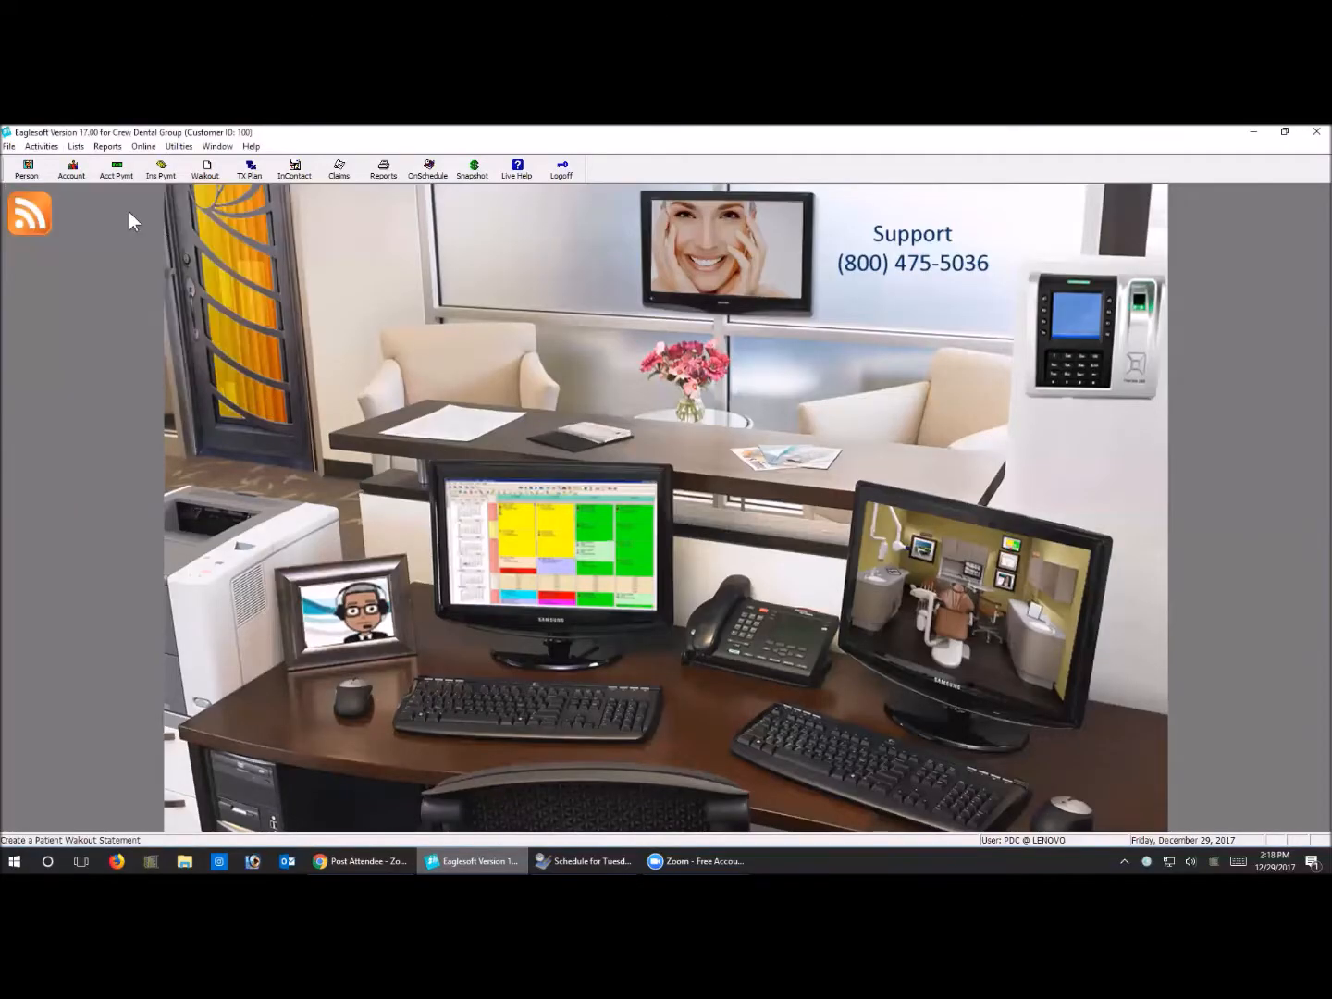
Open the service code list, and view the details of code D0211, Imaging - Transferred FMX From Provider, closing them without changes
{"action": "left_click", "coordinate": [83, 147]}
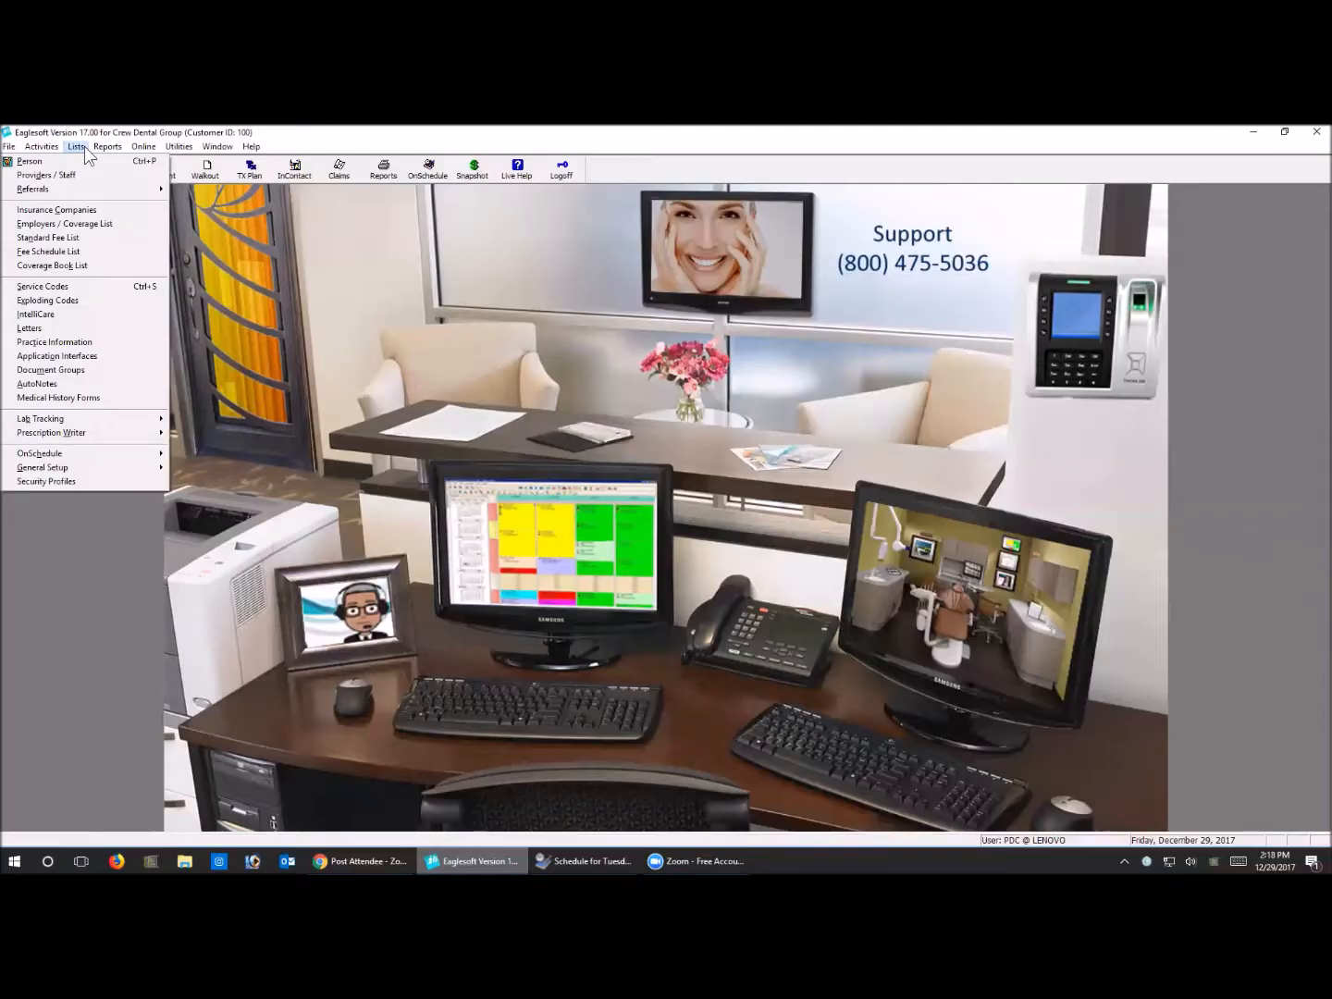
{"action": "left_click", "coordinate": [84, 288]}
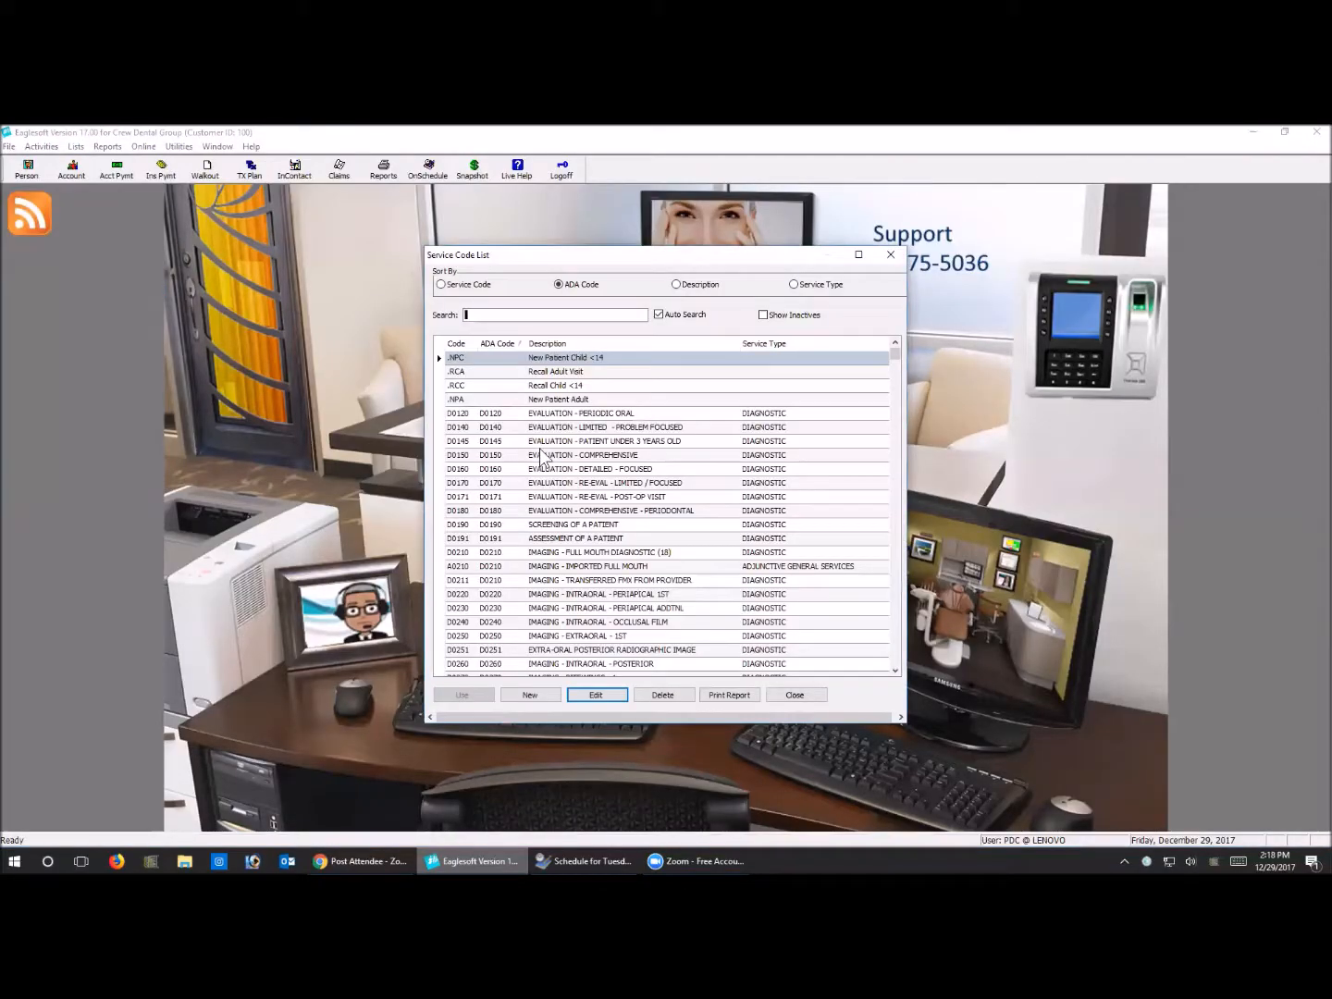
{"action": "left_click", "coordinate": [544, 442]}
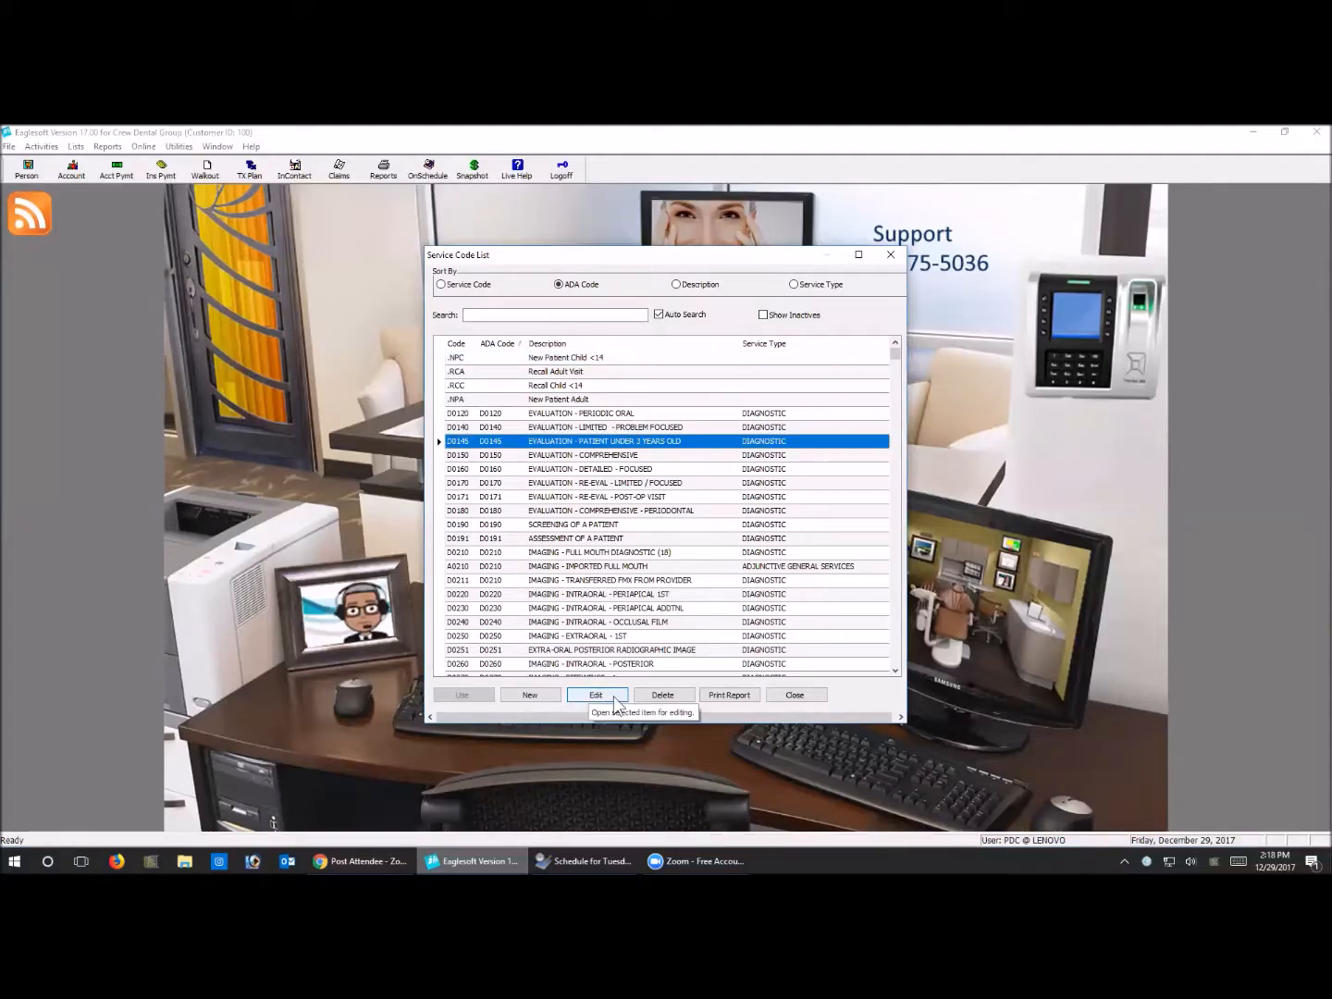
{"action": "left_click", "coordinate": [599, 582]}
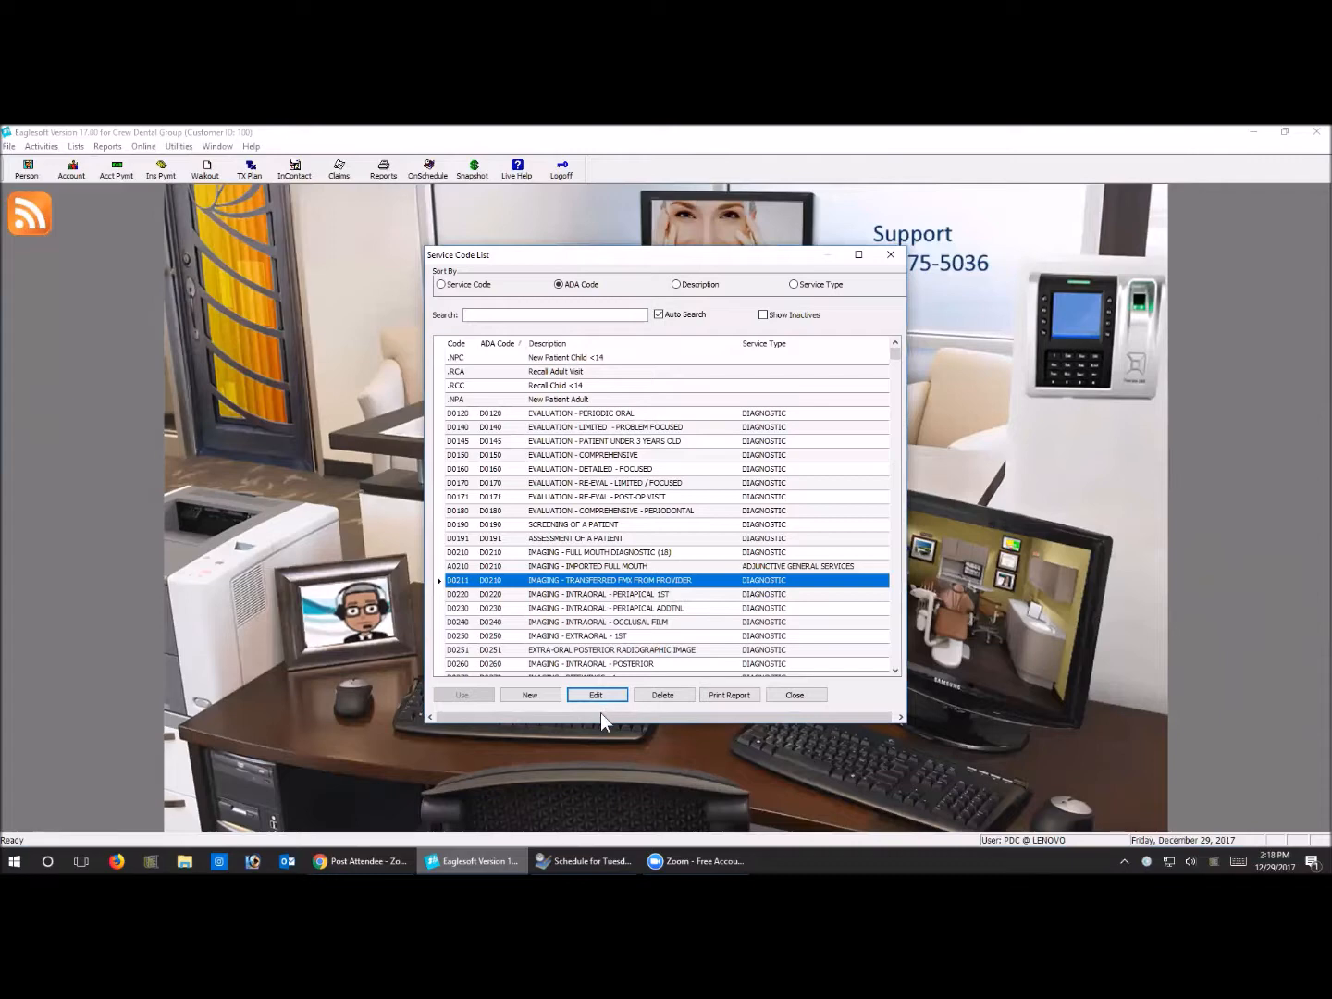
{"action": "left_click", "coordinate": [603, 698]}
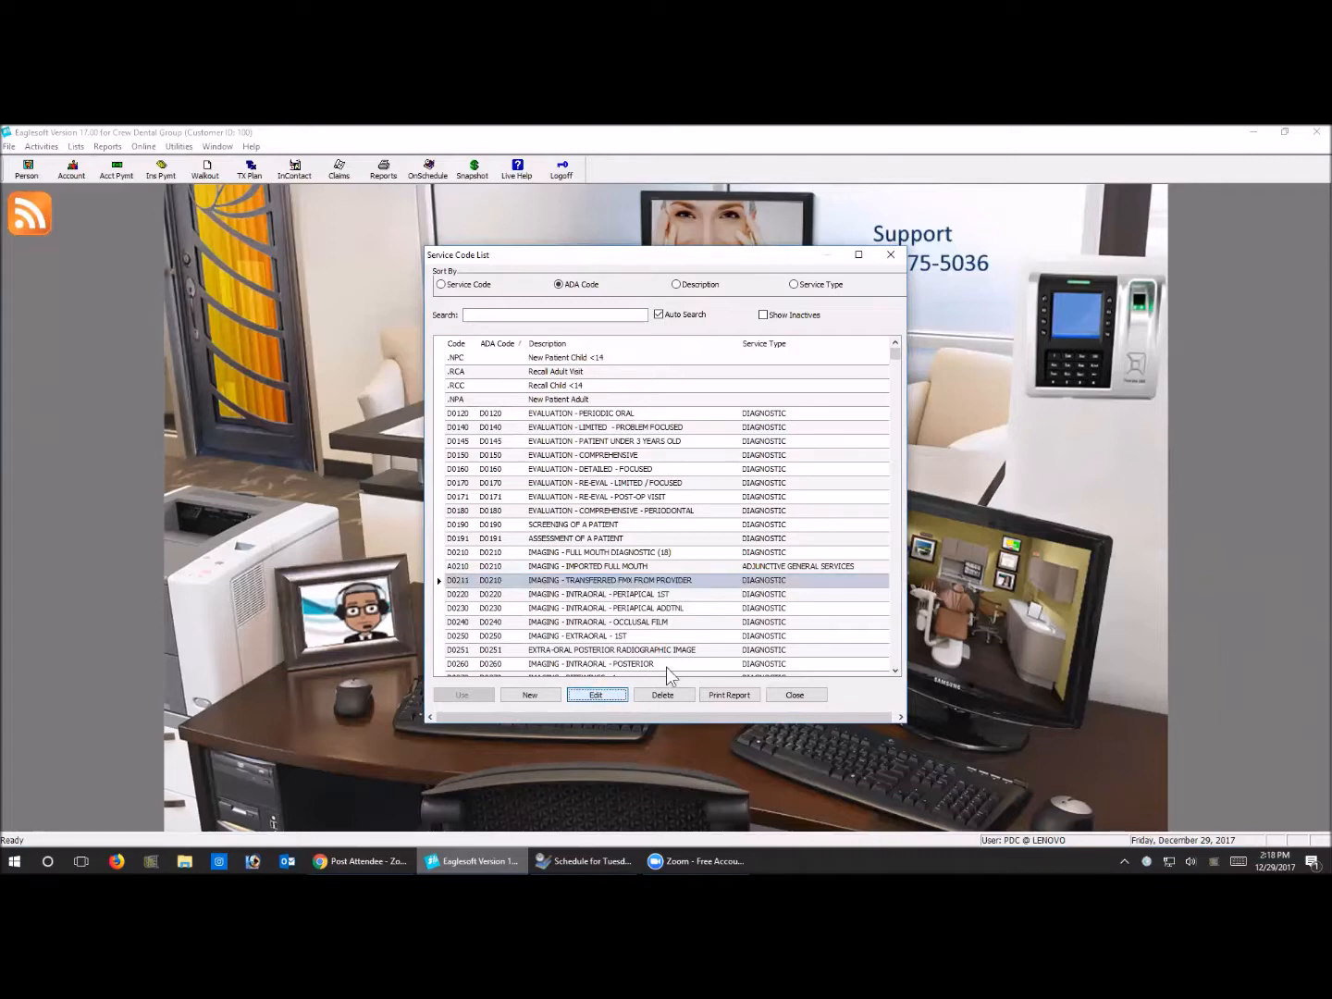
{"action": "left_click", "coordinate": [852, 260]}
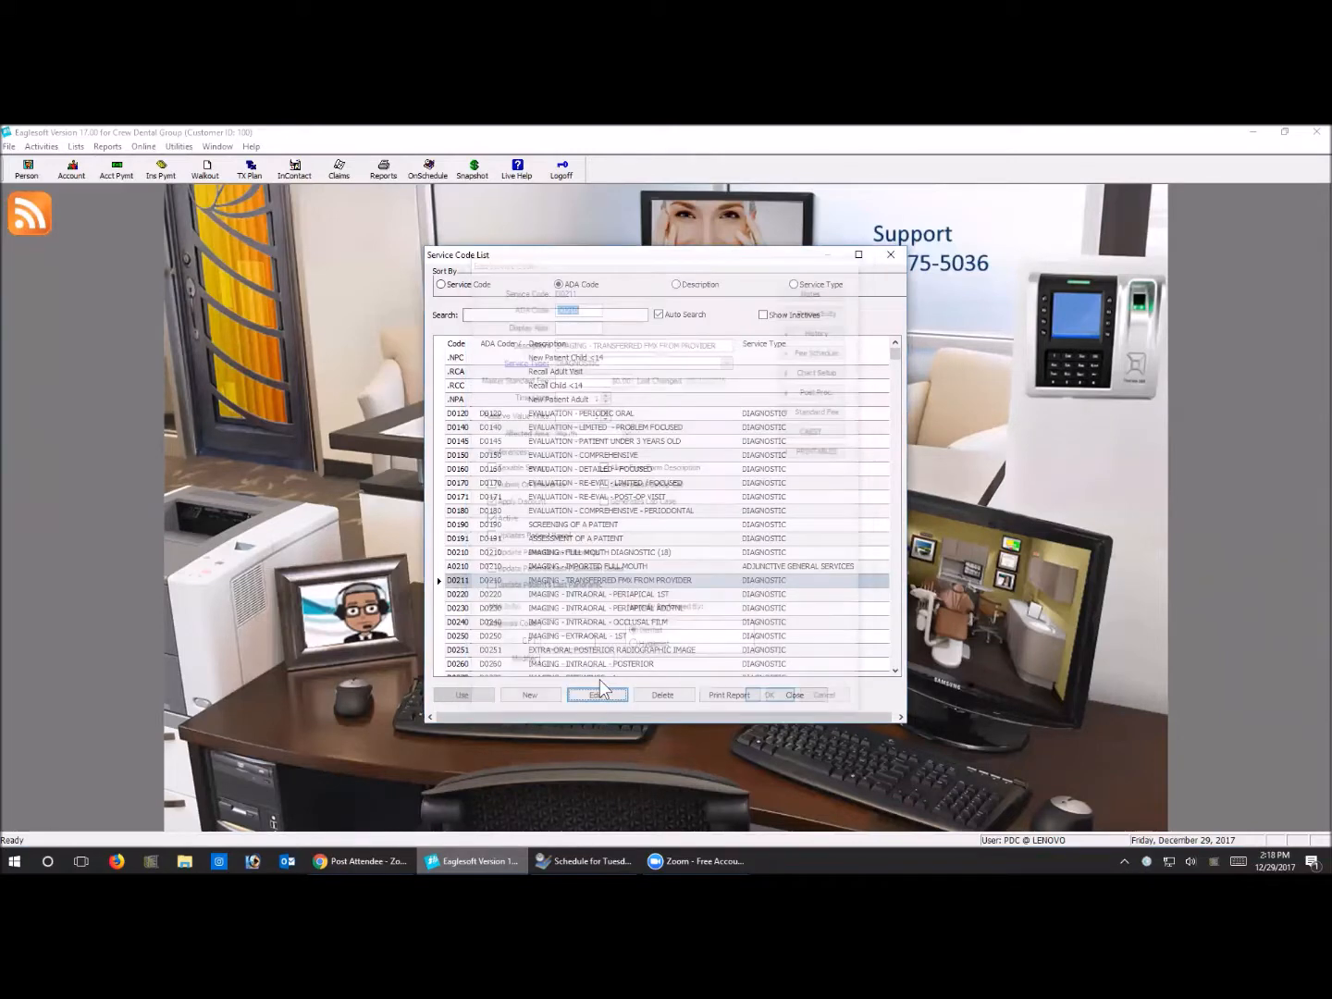
Open service code D0210, Imaging - Full Mouth Diagnostic (18), and review its options for updating the patient's last bitewings and full mouth series
{"action": "left_click", "coordinate": [589, 622]}
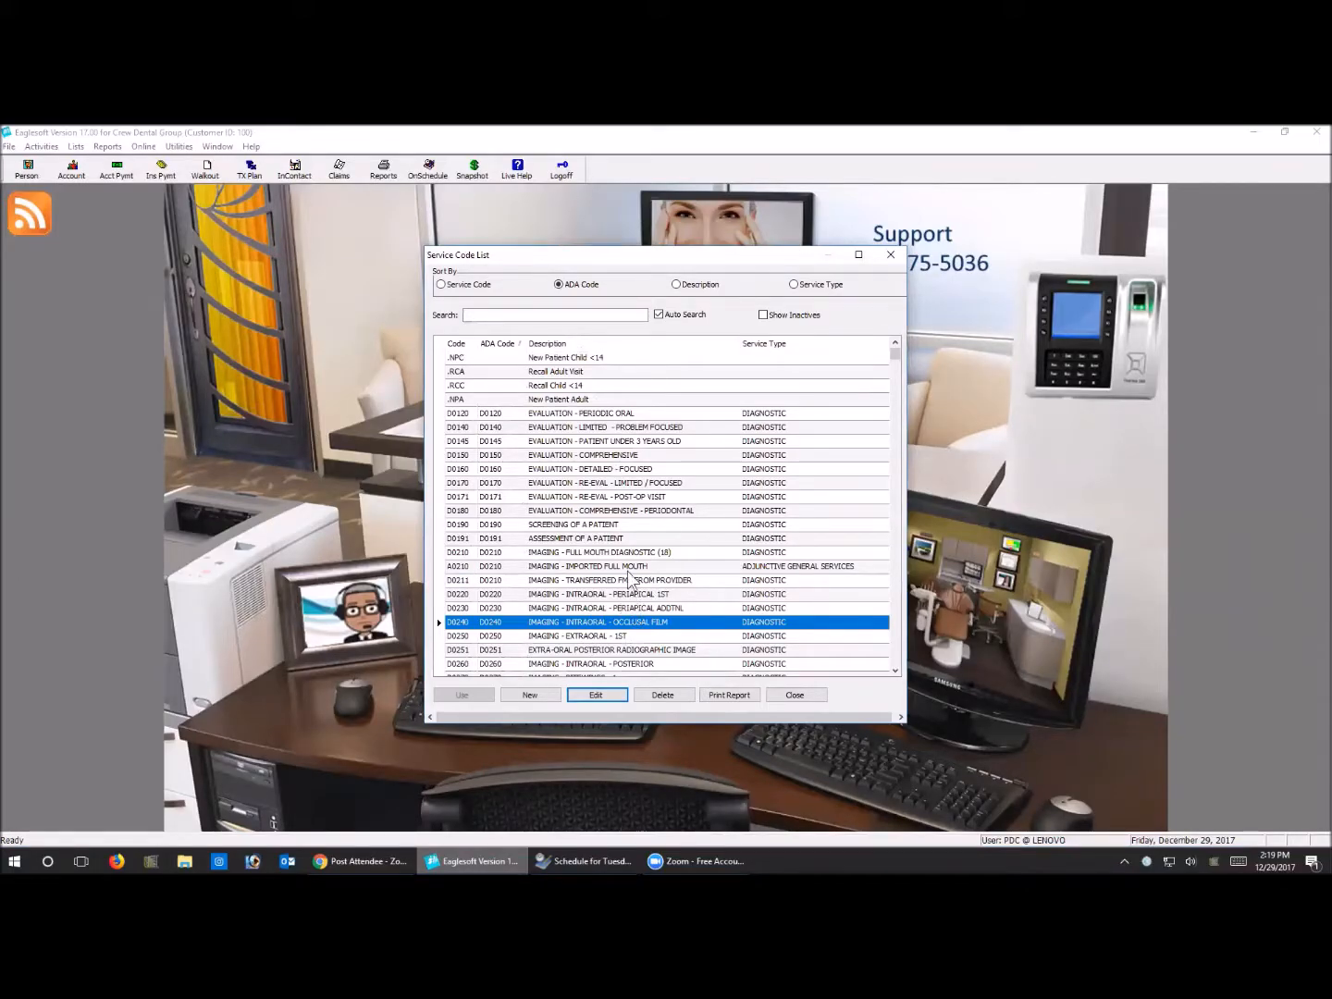
{"action": "left_click", "coordinate": [628, 553]}
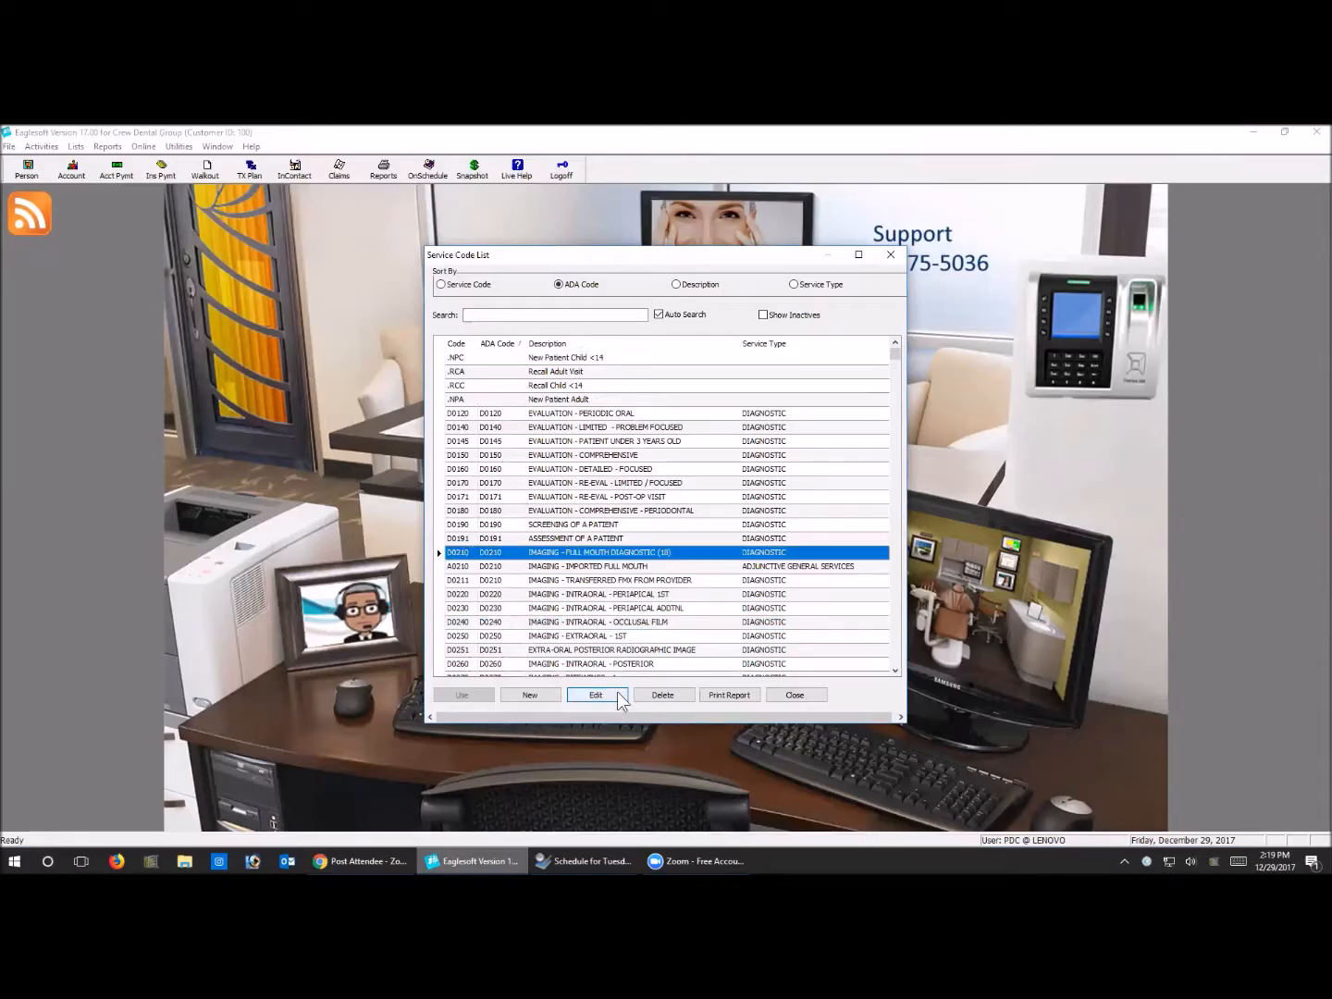
{"action": "left_click", "coordinate": [619, 694]}
{"action": "left_click", "coordinate": [606, 698]}
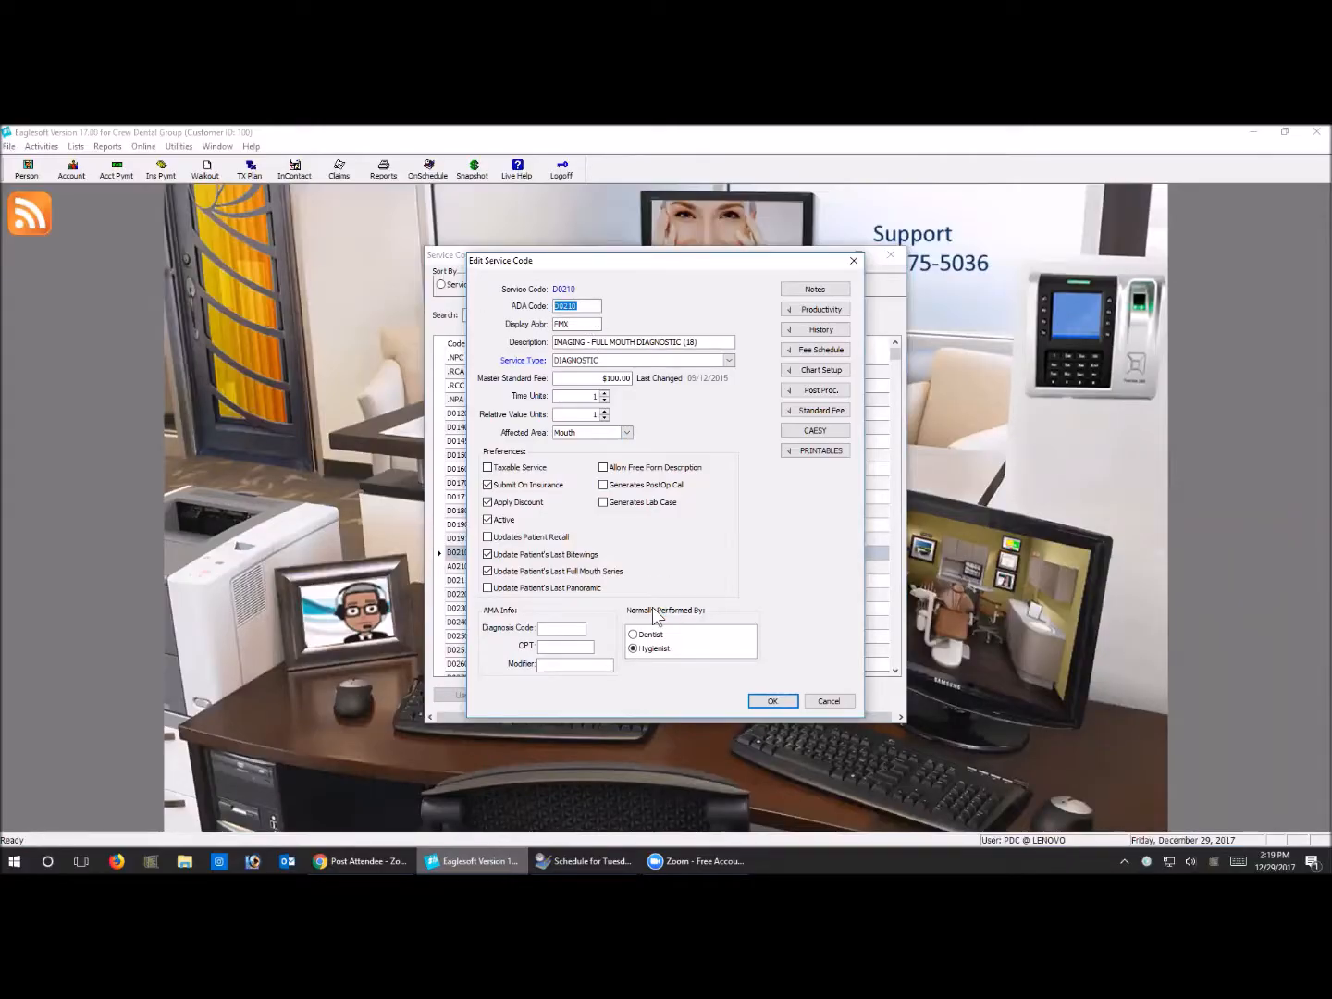
Switch to the OnSchedule window, and open the setup preferences for the current view
{"action": "left_click", "coordinate": [703, 861]}
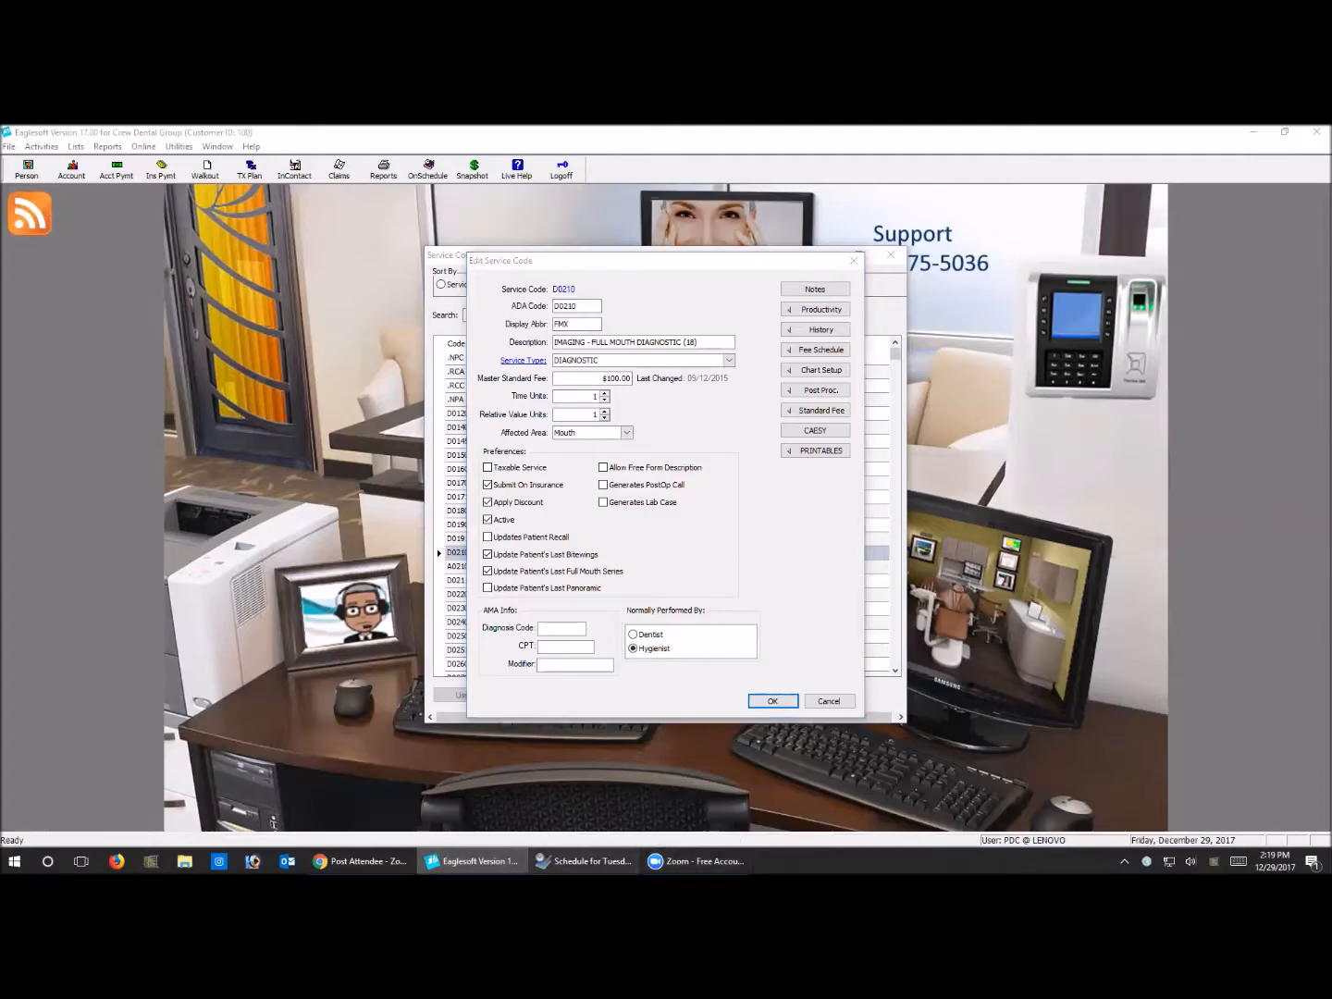
{"action": "left_click", "coordinate": [583, 861]}
{"action": "left_click", "coordinate": [749, 657]}
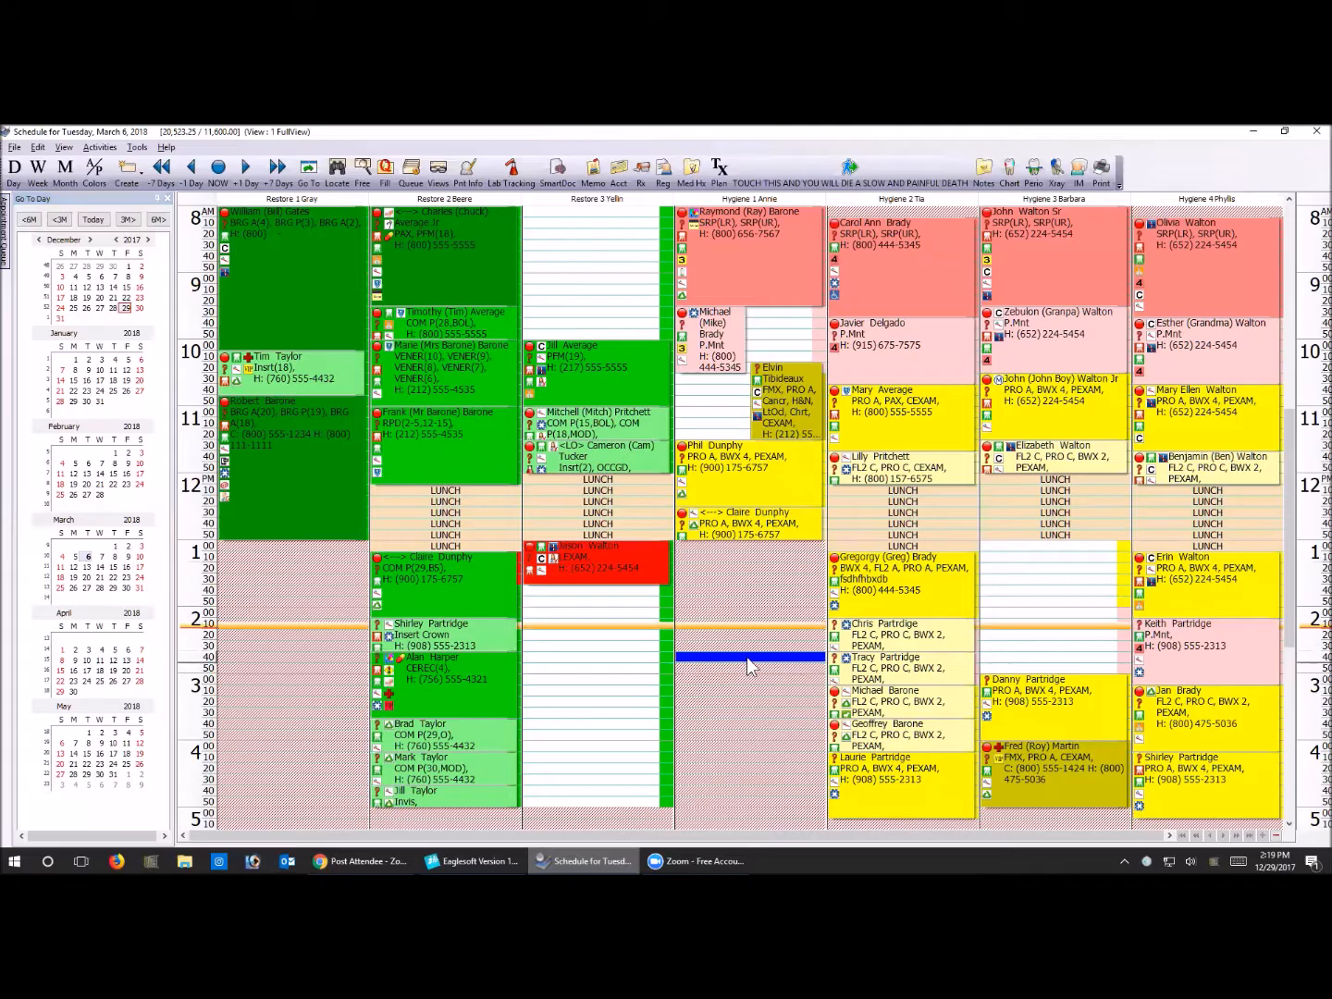
{"action": "right_click", "coordinate": [749, 658]}
{"action": "mouse_move", "coordinate": [814, 585]}
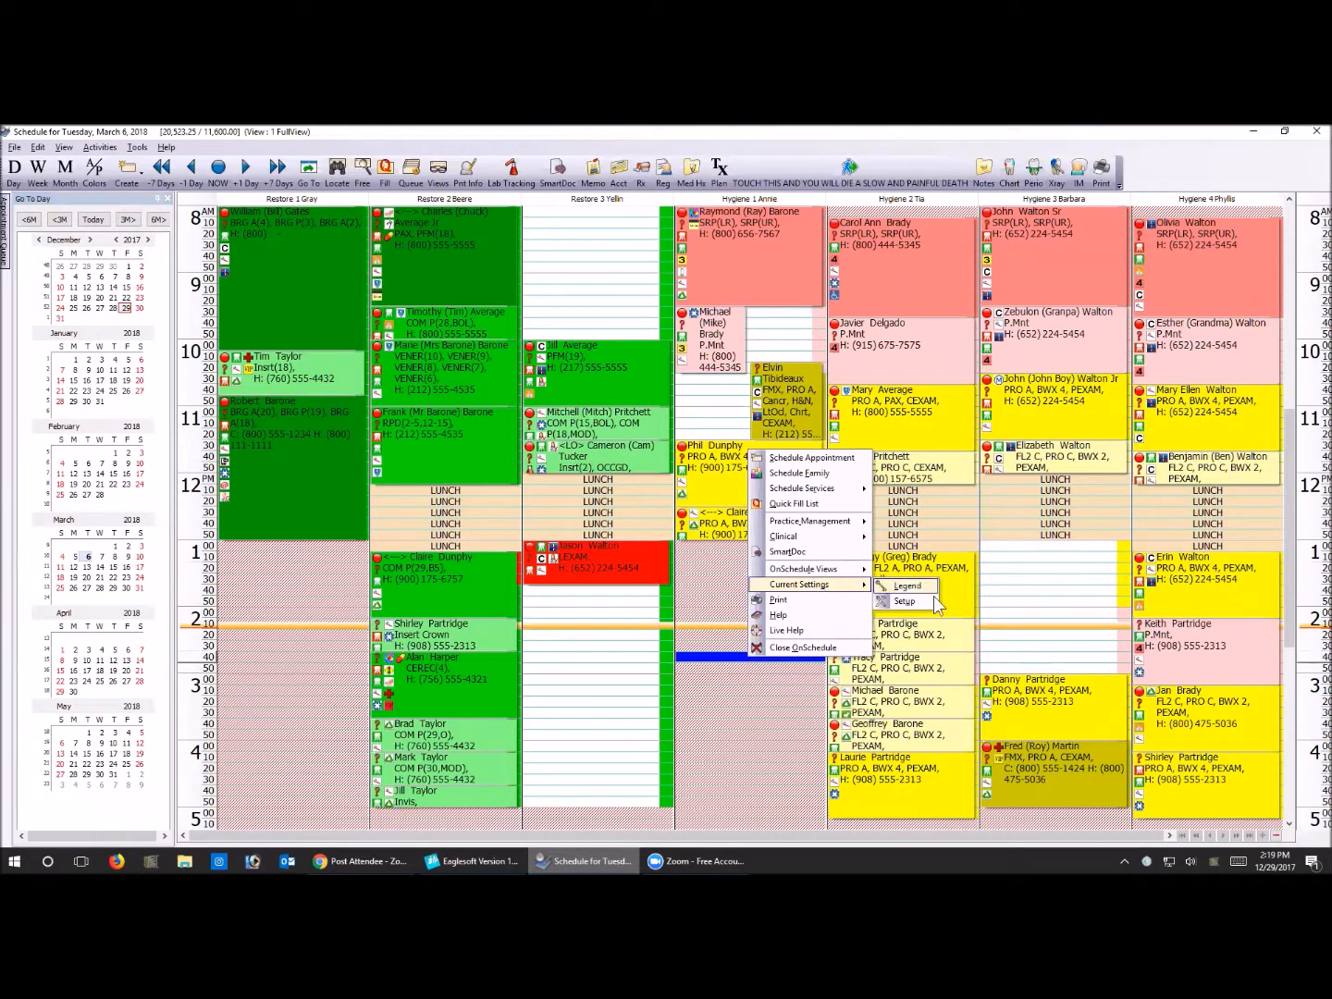
{"action": "left_click", "coordinate": [908, 608]}
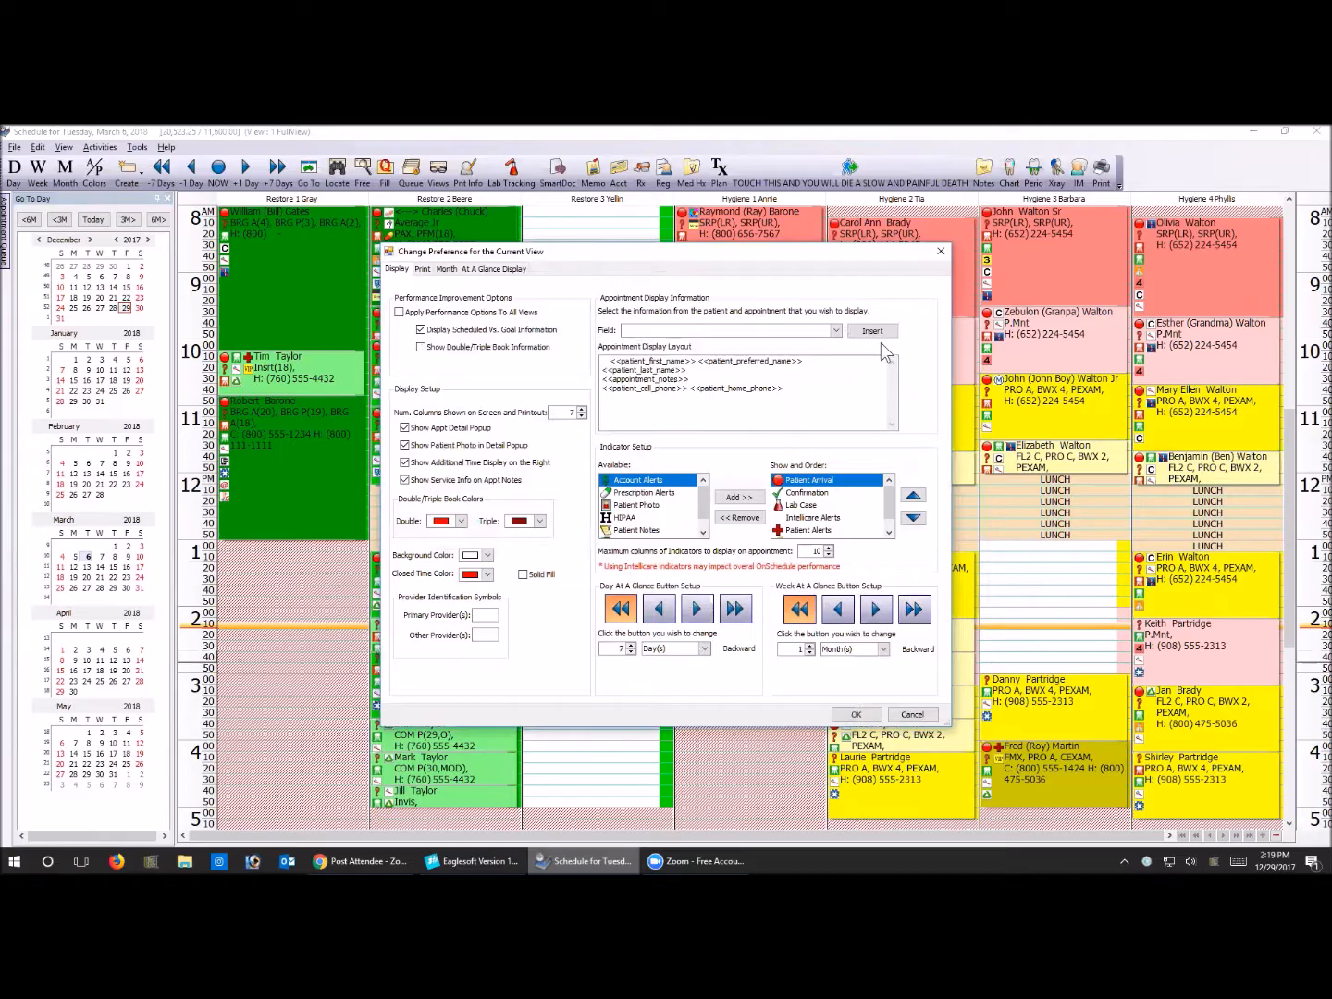
Look through the patient and appointment fields available for the appointment display layout, and close the view preferences without changes
{"action": "left_click", "coordinate": [836, 333]}
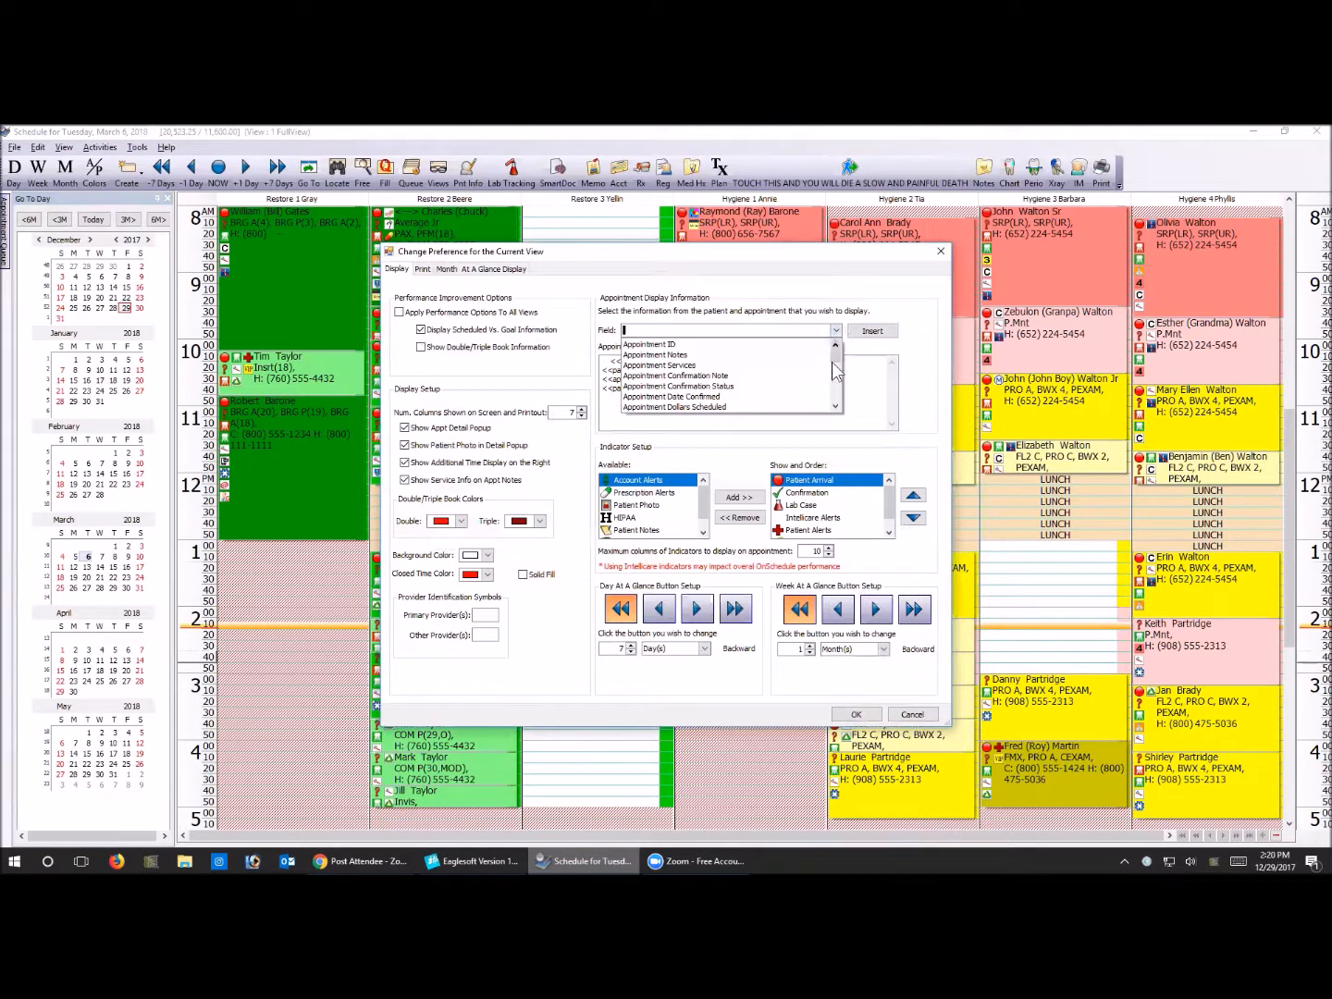
{"action": "left_click", "coordinate": [836, 407]}
{"action": "left_click", "coordinate": [836, 407]}
{"action": "left_click", "coordinate": [836, 407]}
{"action": "left_click", "coordinate": [836, 407]}
{"action": "left_click", "coordinate": [836, 406]}
{"action": "left_click", "coordinate": [837, 406]}
{"action": "left_click", "coordinate": [836, 407]}
{"action": "left_click", "coordinate": [837, 407]}
{"action": "left_click", "coordinate": [836, 407]}
{"action": "left_click", "coordinate": [837, 407]}
{"action": "left_click", "coordinate": [837, 406]}
{"action": "left_click", "coordinate": [836, 407]}
{"action": "left_click", "coordinate": [837, 406]}
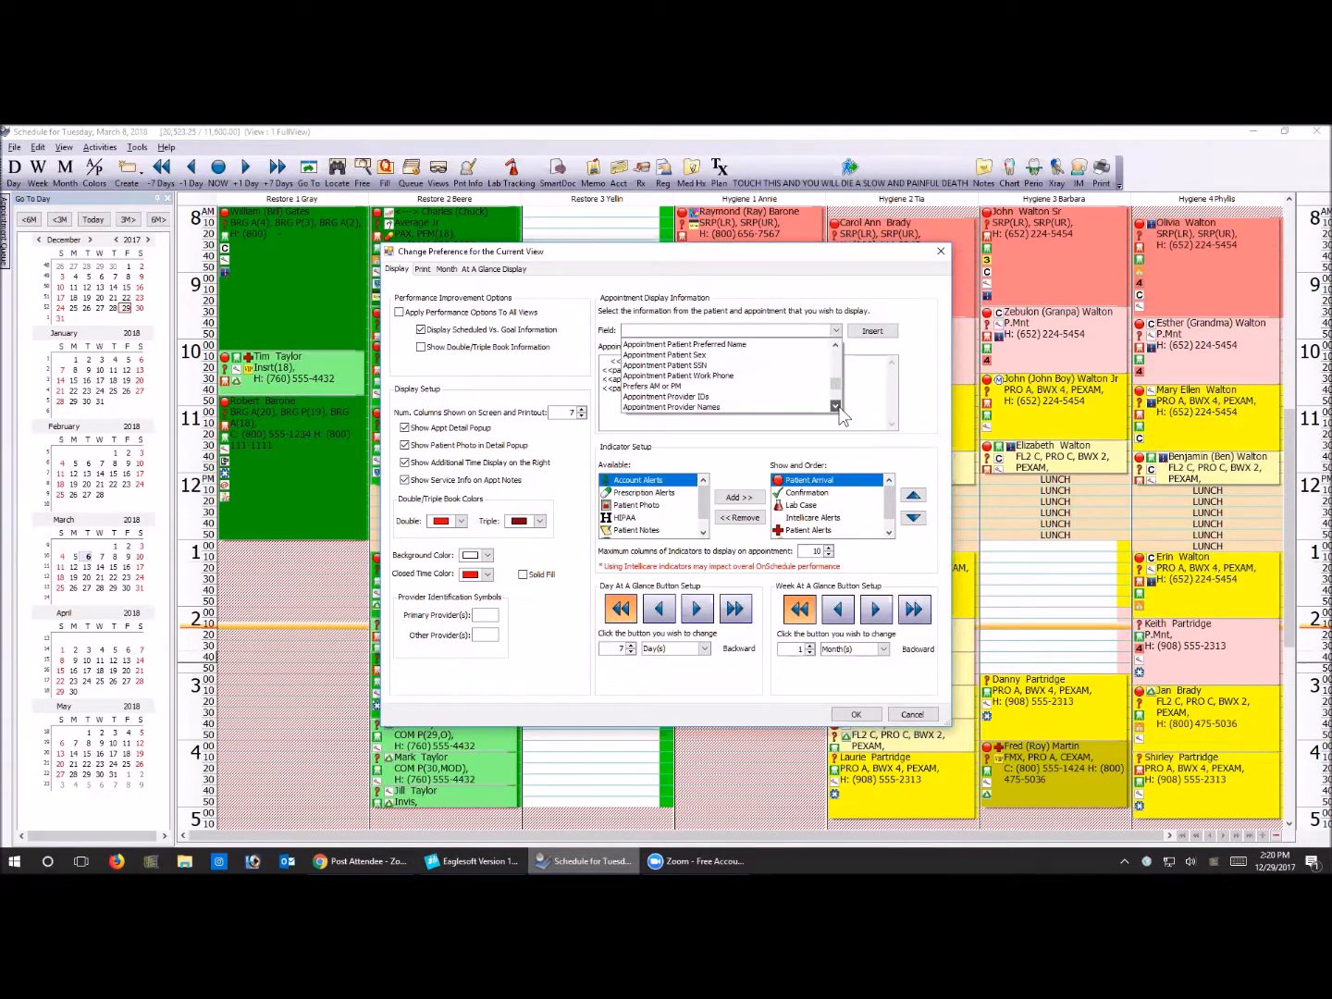
{"action": "left_click", "coordinate": [836, 406]}
{"action": "left_click", "coordinate": [837, 407]}
{"action": "left_click", "coordinate": [835, 407]}
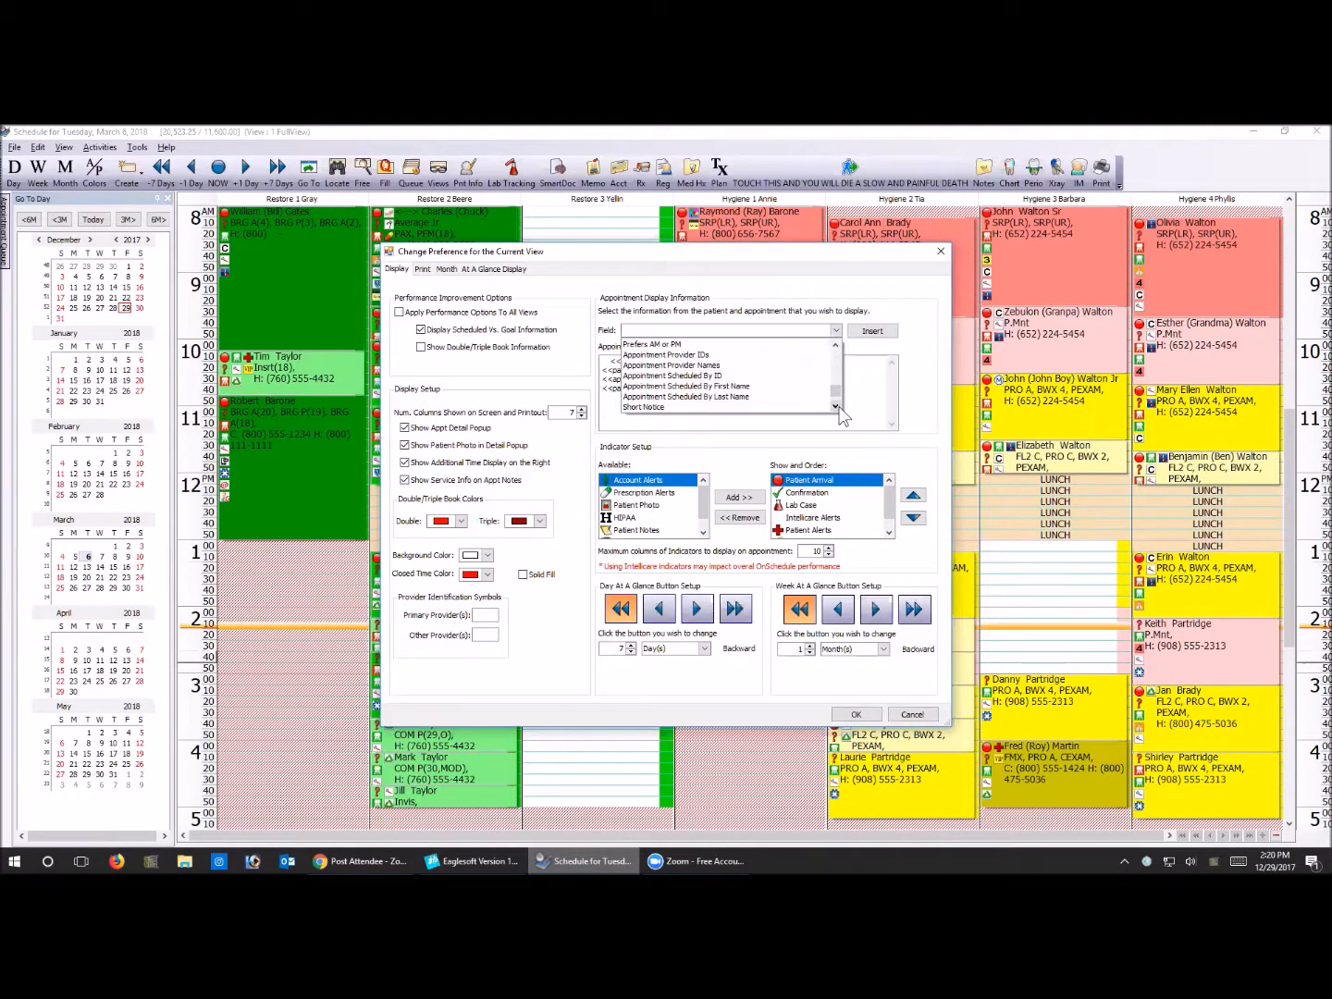
{"action": "left_click", "coordinate": [836, 407]}
{"action": "left_click", "coordinate": [837, 407]}
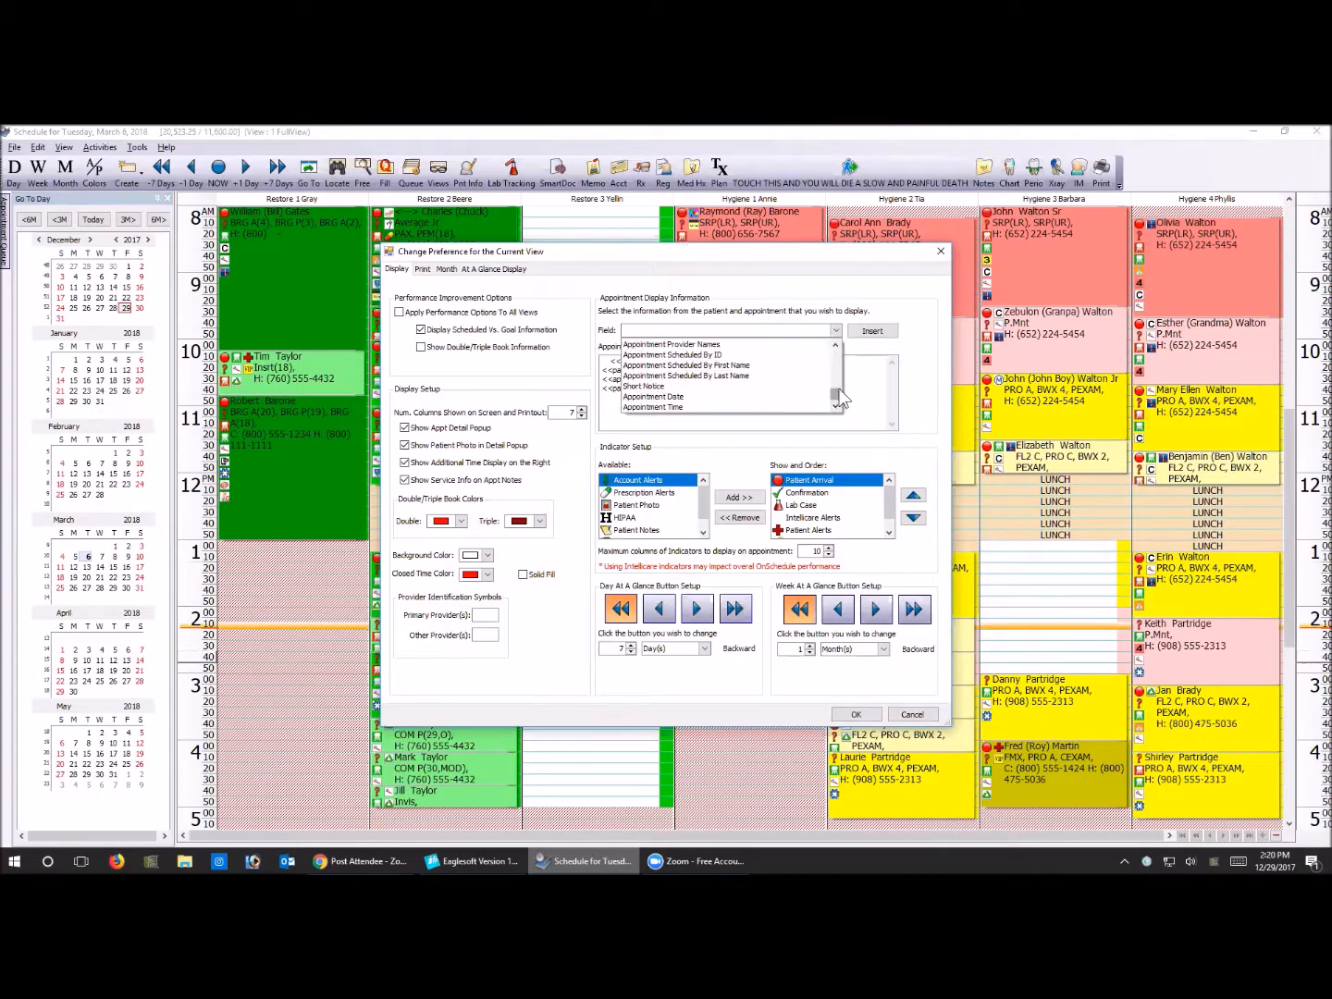
{"action": "left_click_drag", "start_coordinate": [836, 395], "coordinate": [839, 356]}
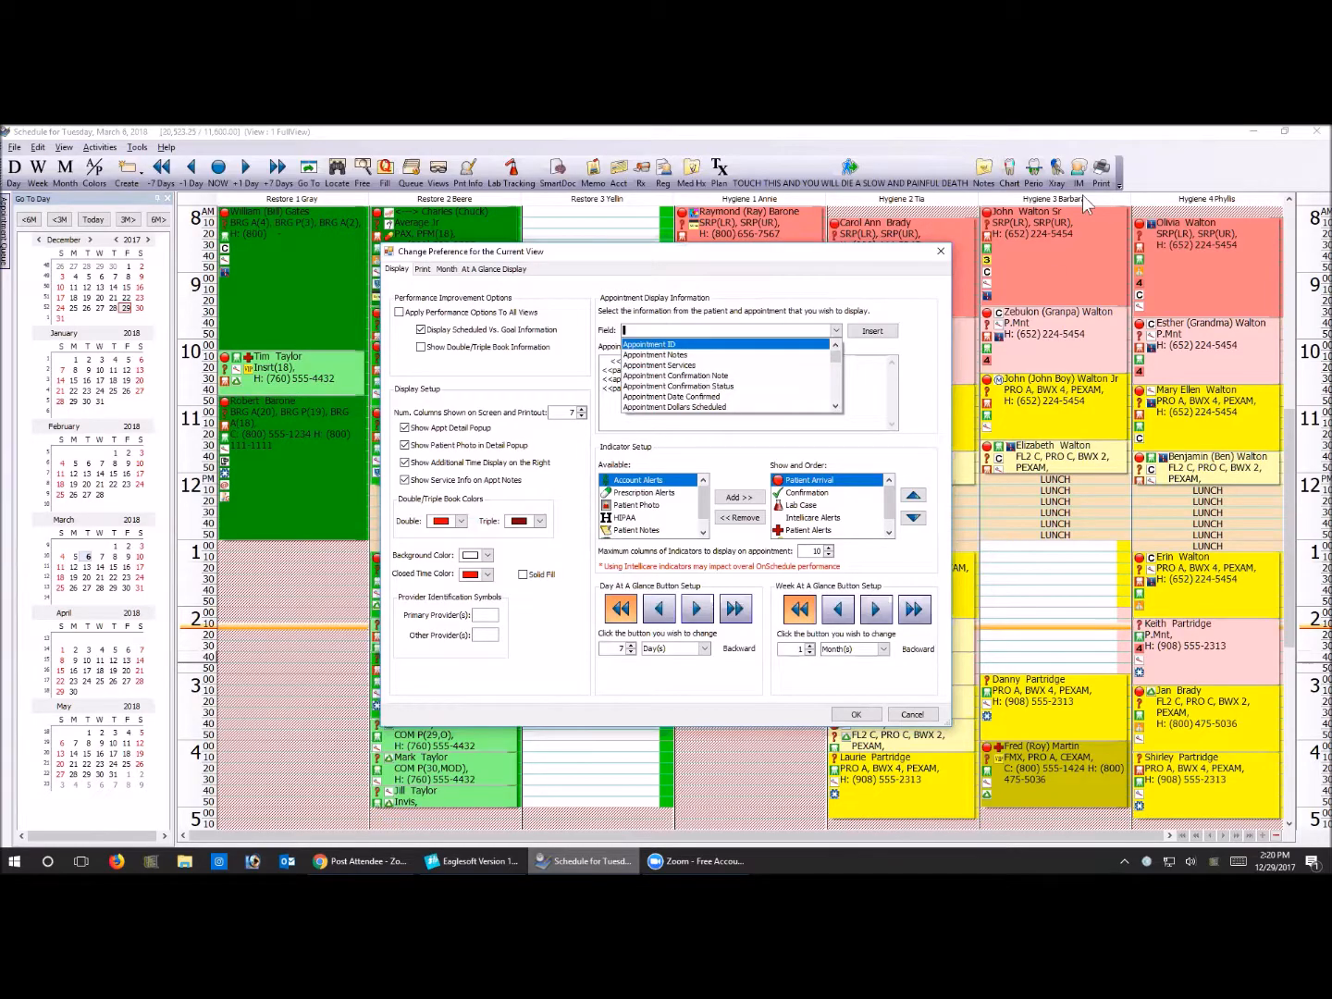
{"action": "left_click", "coordinate": [939, 251]}
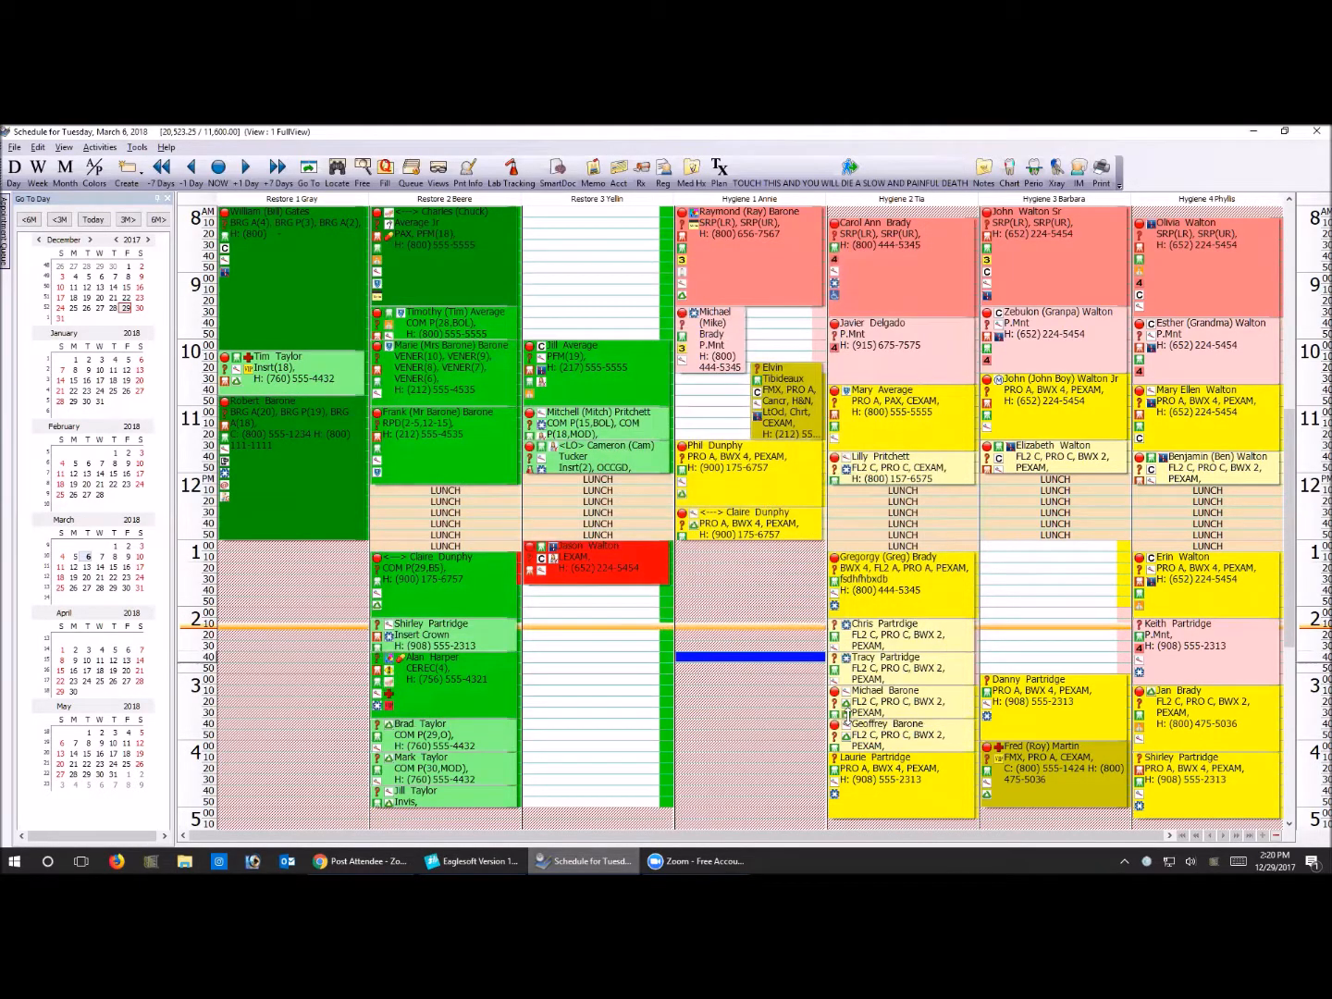
Examine the appointment details of the morning visits in Restore 2 and Hygiene 2 on the schedule
{"action": "left_click", "coordinate": [836, 671]}
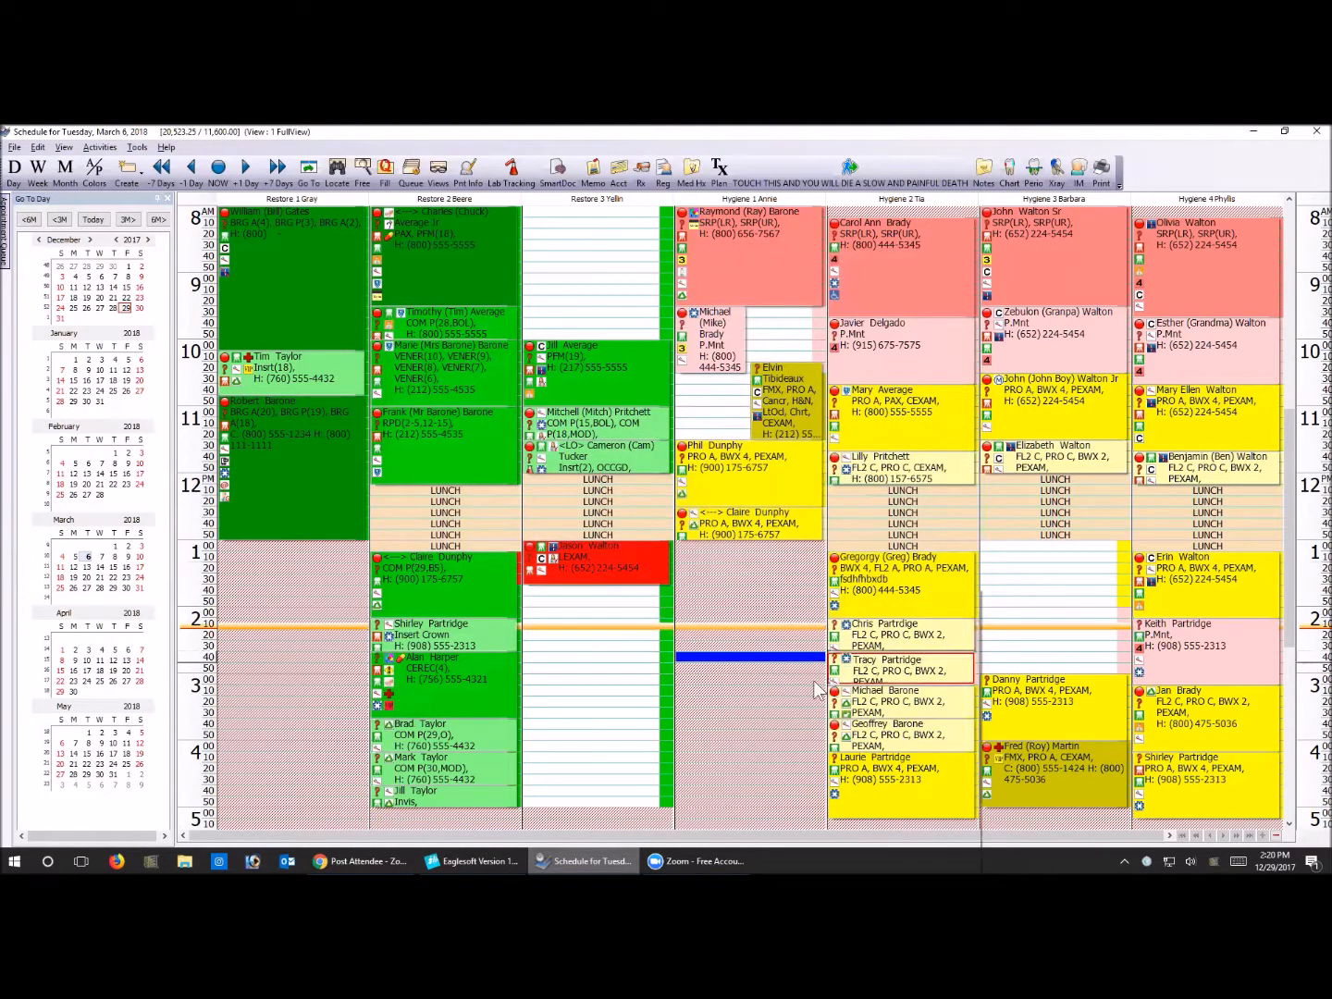
{"action": "left_click", "coordinate": [781, 635]}
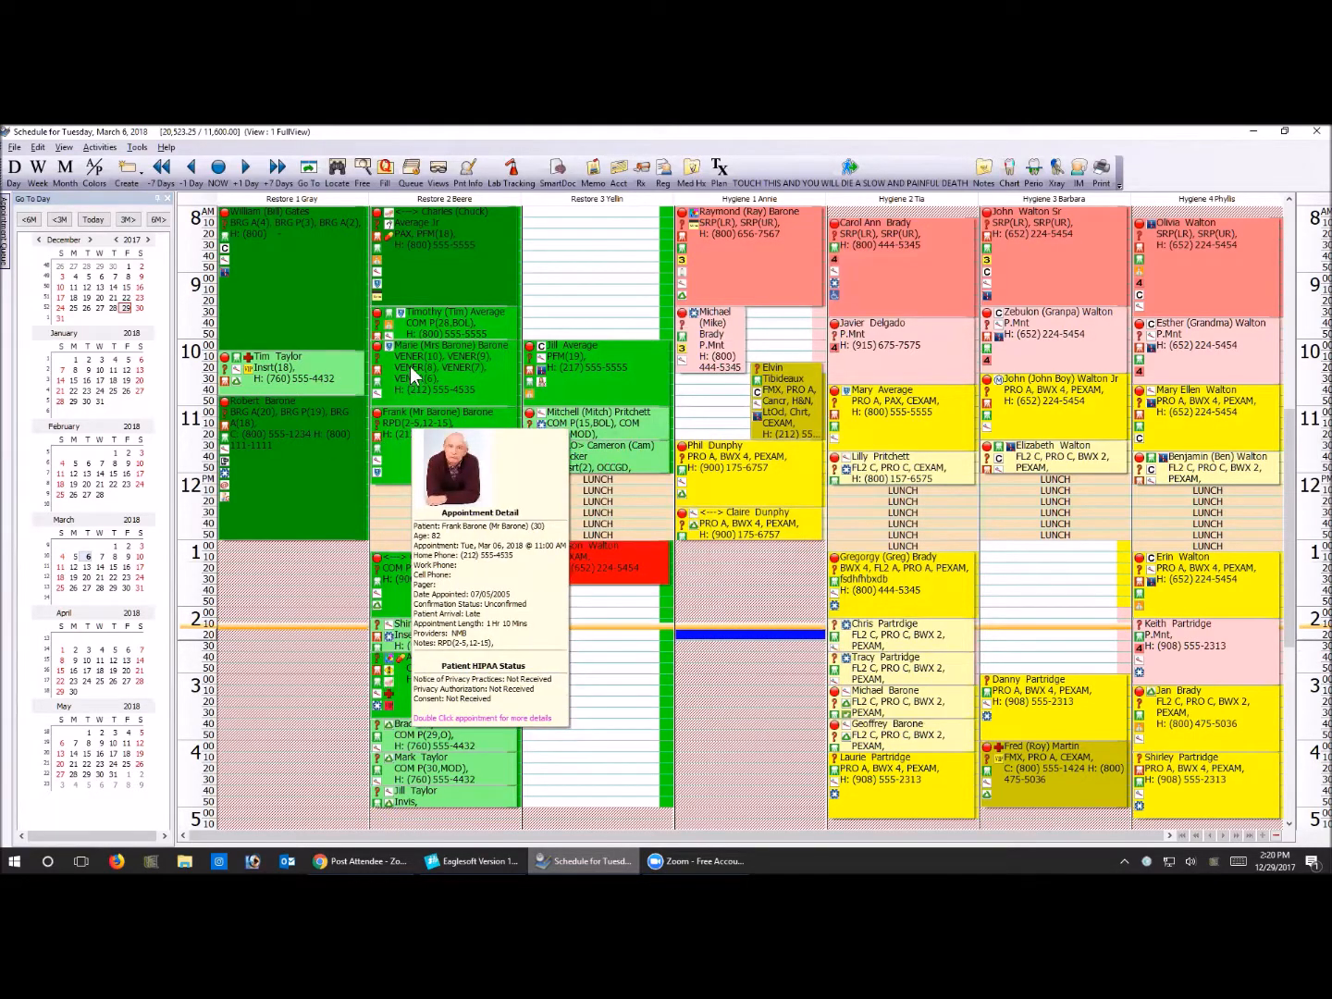
{"action": "mouse_move", "coordinate": [396, 365]}
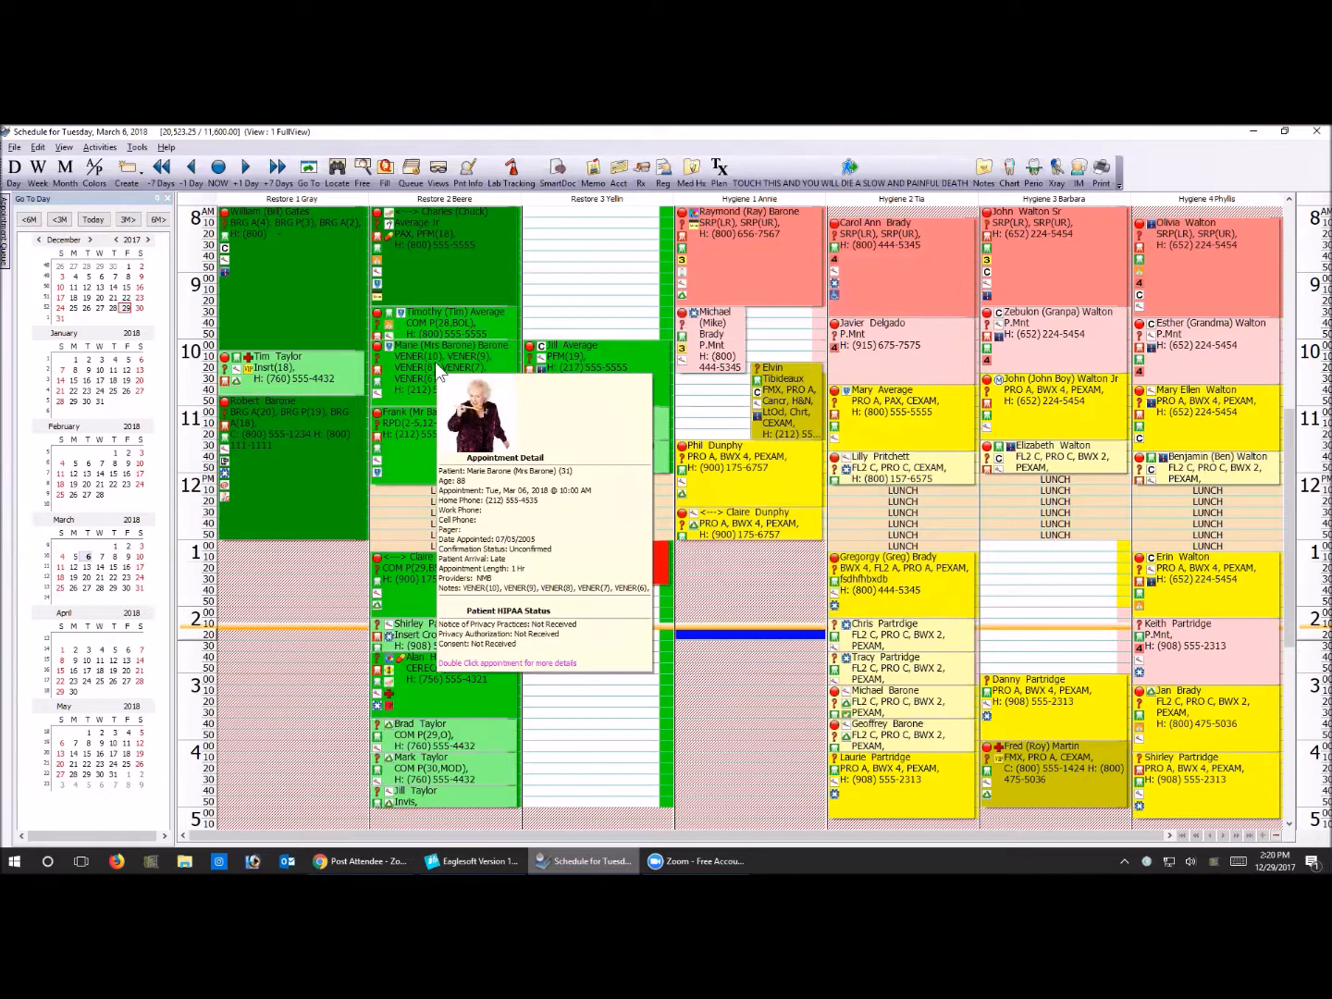
{"action": "mouse_move", "coordinate": [432, 245]}
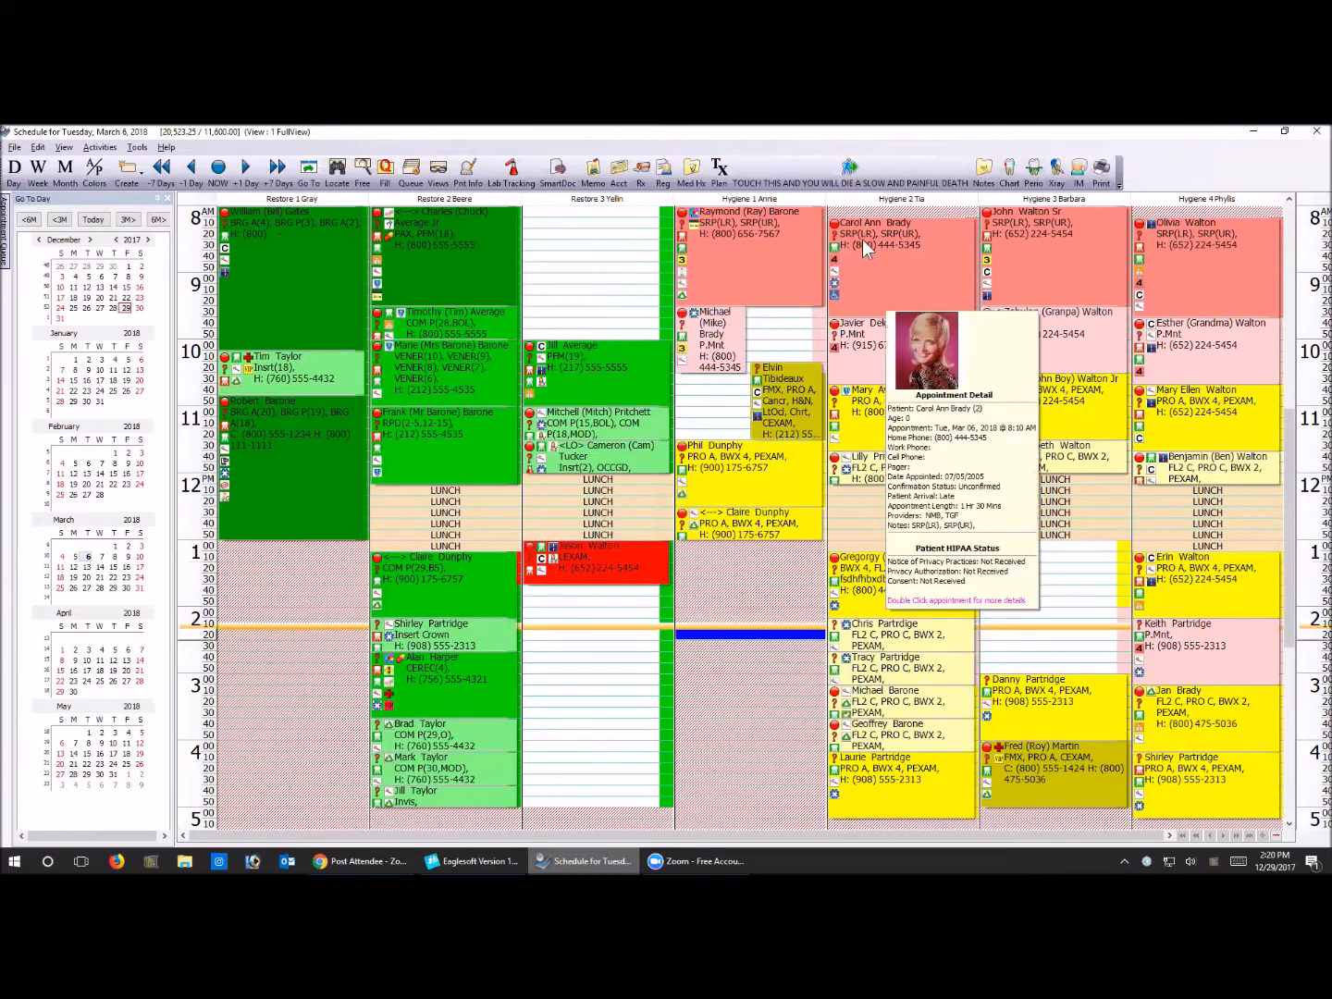
{"action": "mouse_move", "coordinate": [901, 673]}
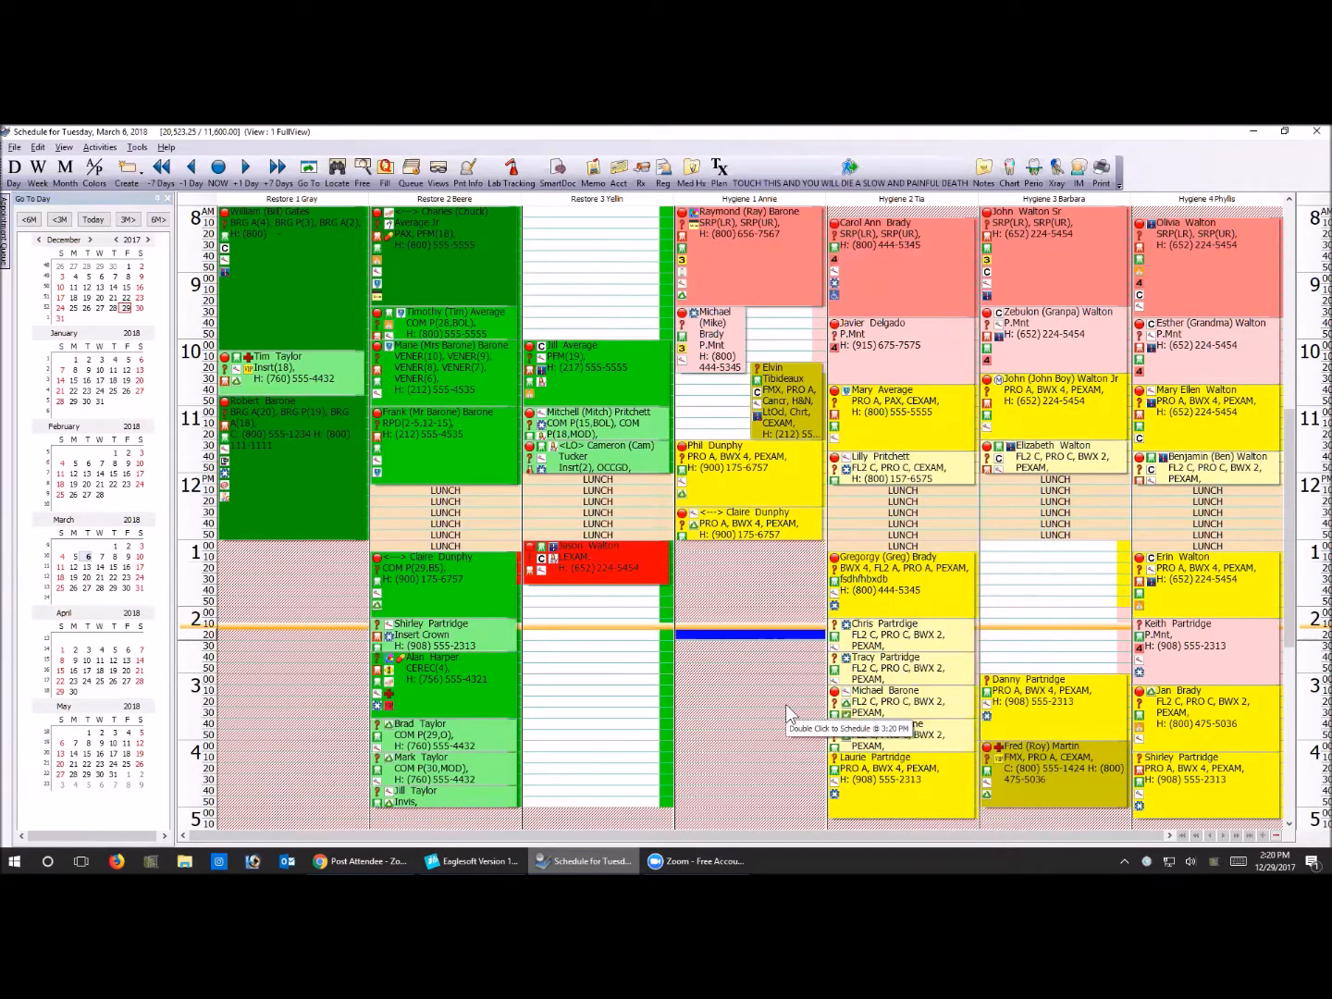
Compare the same patient's Restore 2 and Hygiene 1 visits, and save the 12:30 PM Hygiene 1 appointment with the prefix ---
{"action": "mouse_move", "coordinate": [716, 520]}
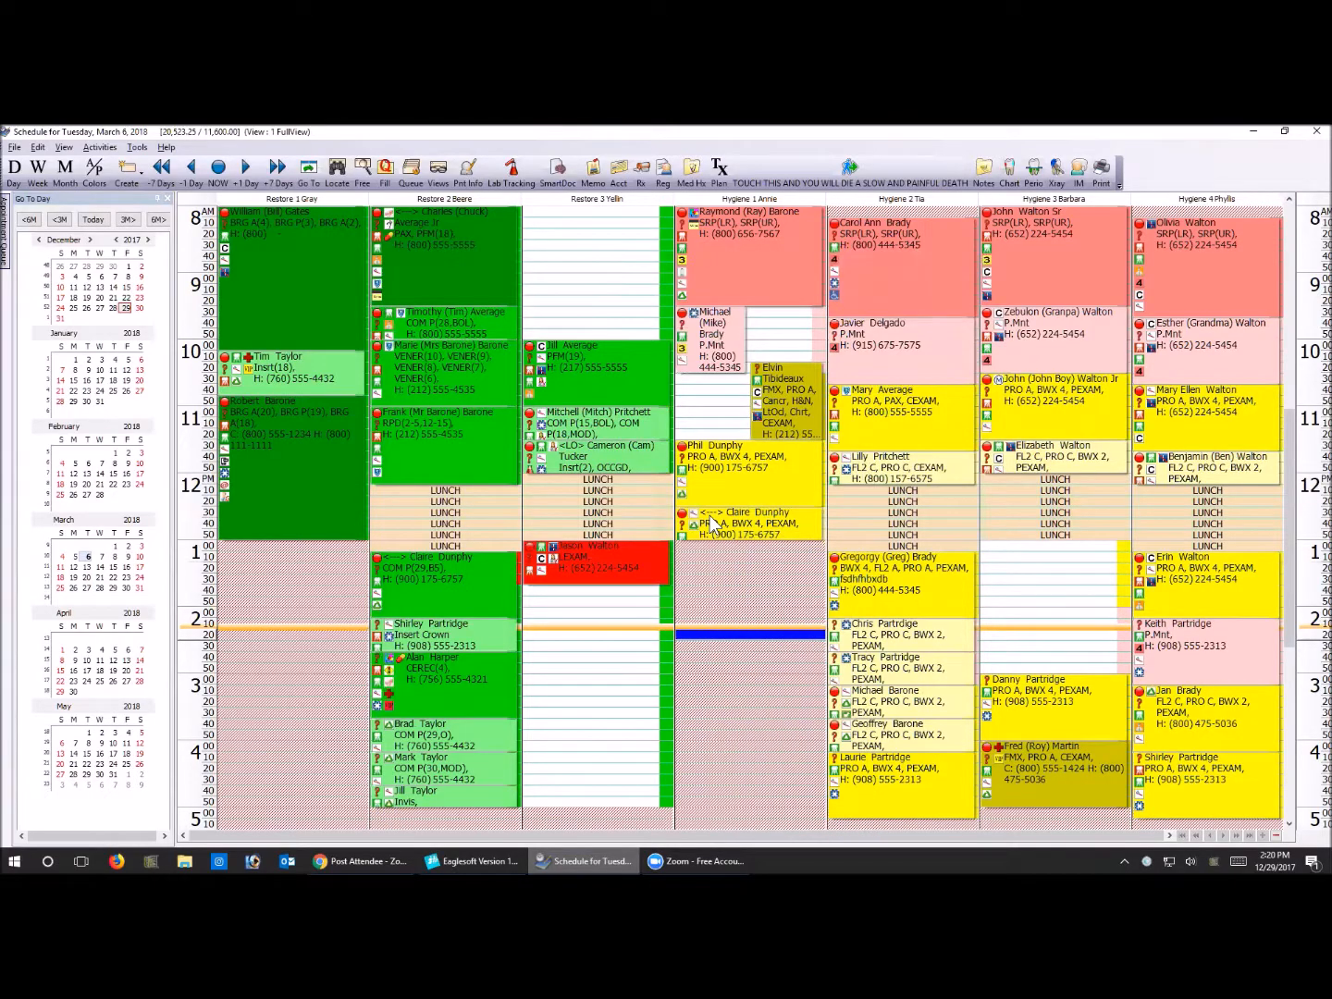
{"action": "mouse_move", "coordinate": [394, 577]}
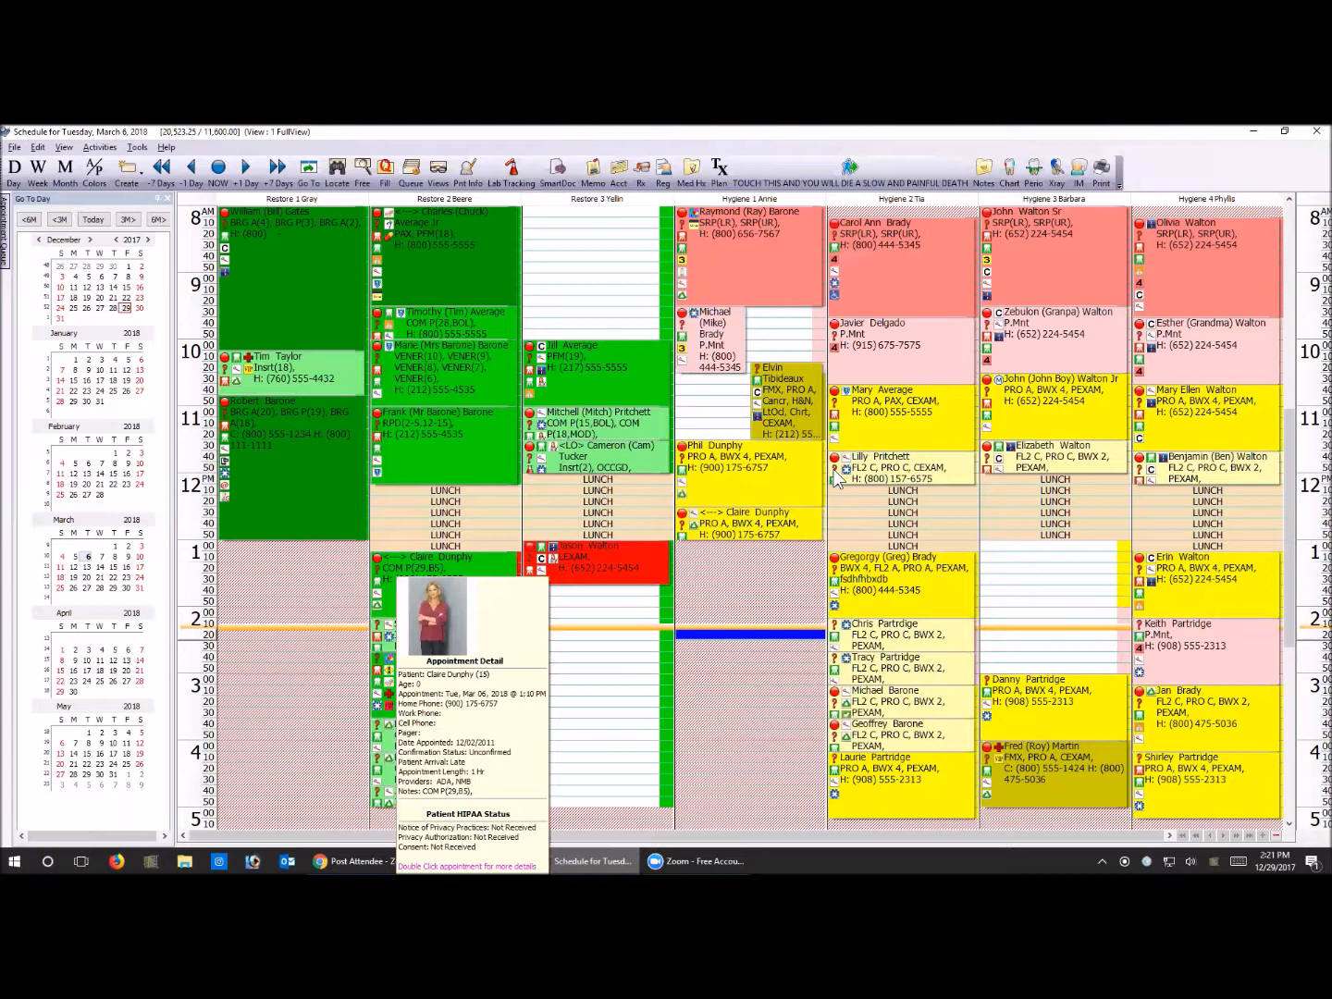
{"action": "mouse_move", "coordinate": [791, 521]}
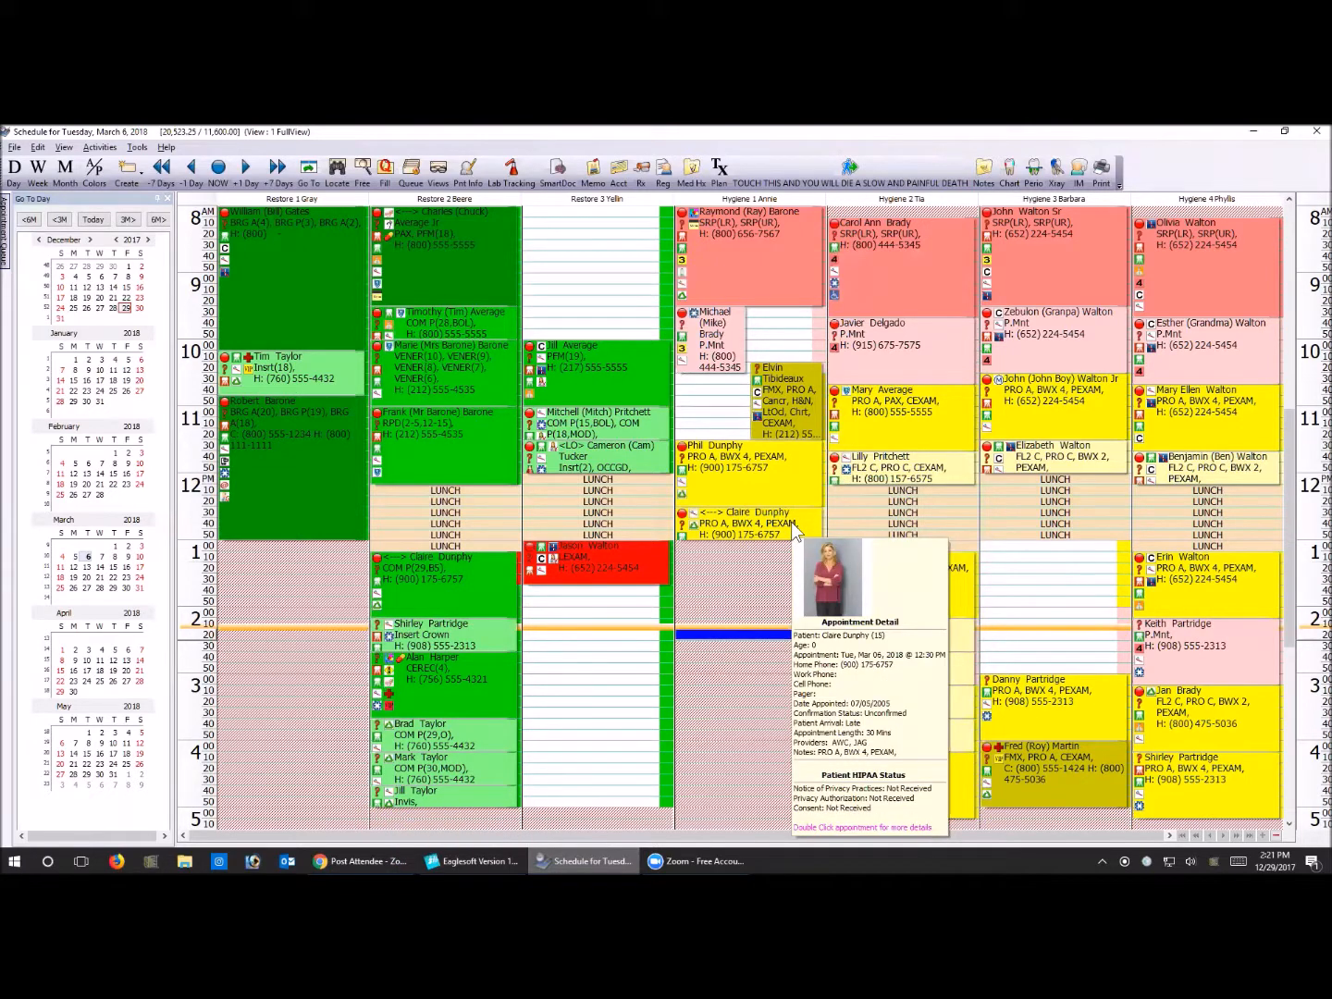
{"action": "left_click", "coordinate": [792, 521]}
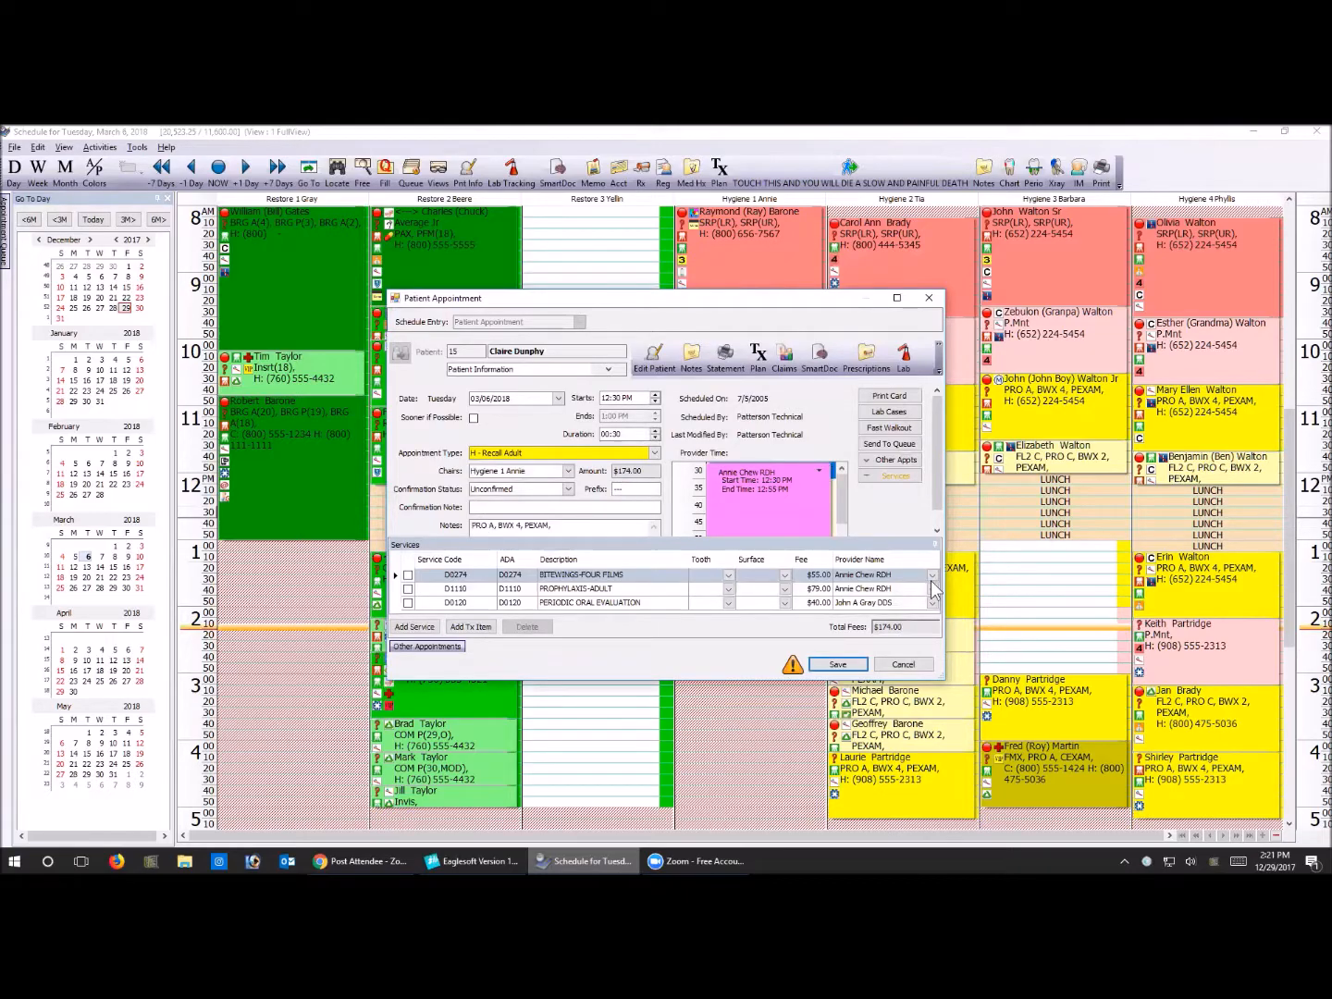
{"action": "left_click", "coordinate": [859, 666]}
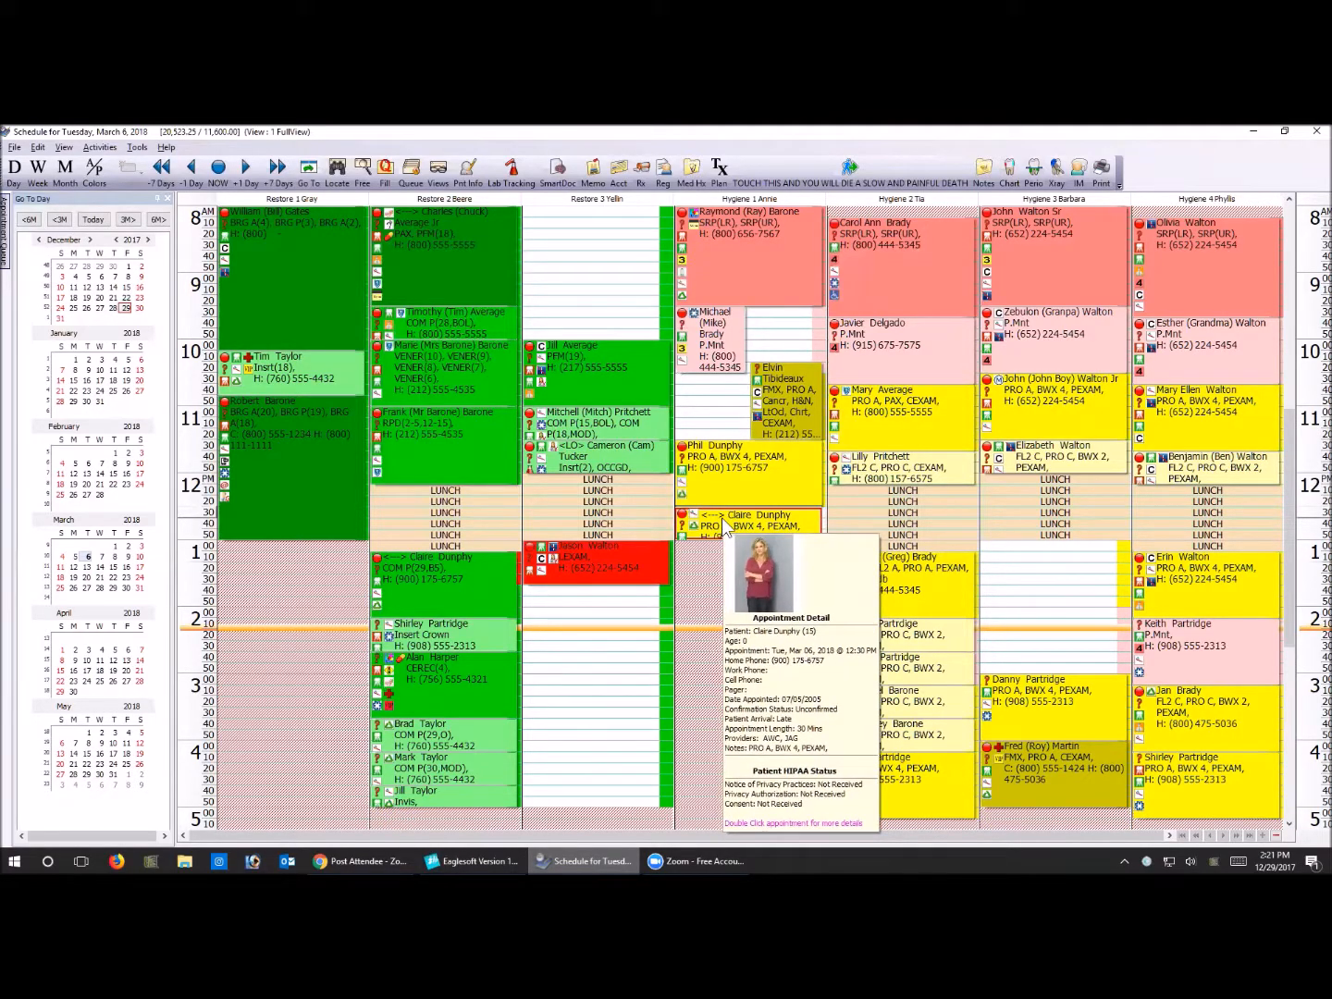
Set the prefix of the 11:30 AM appointment in Restore 3 to OUT, and save the appointment
{"action": "mouse_move", "coordinate": [562, 456]}
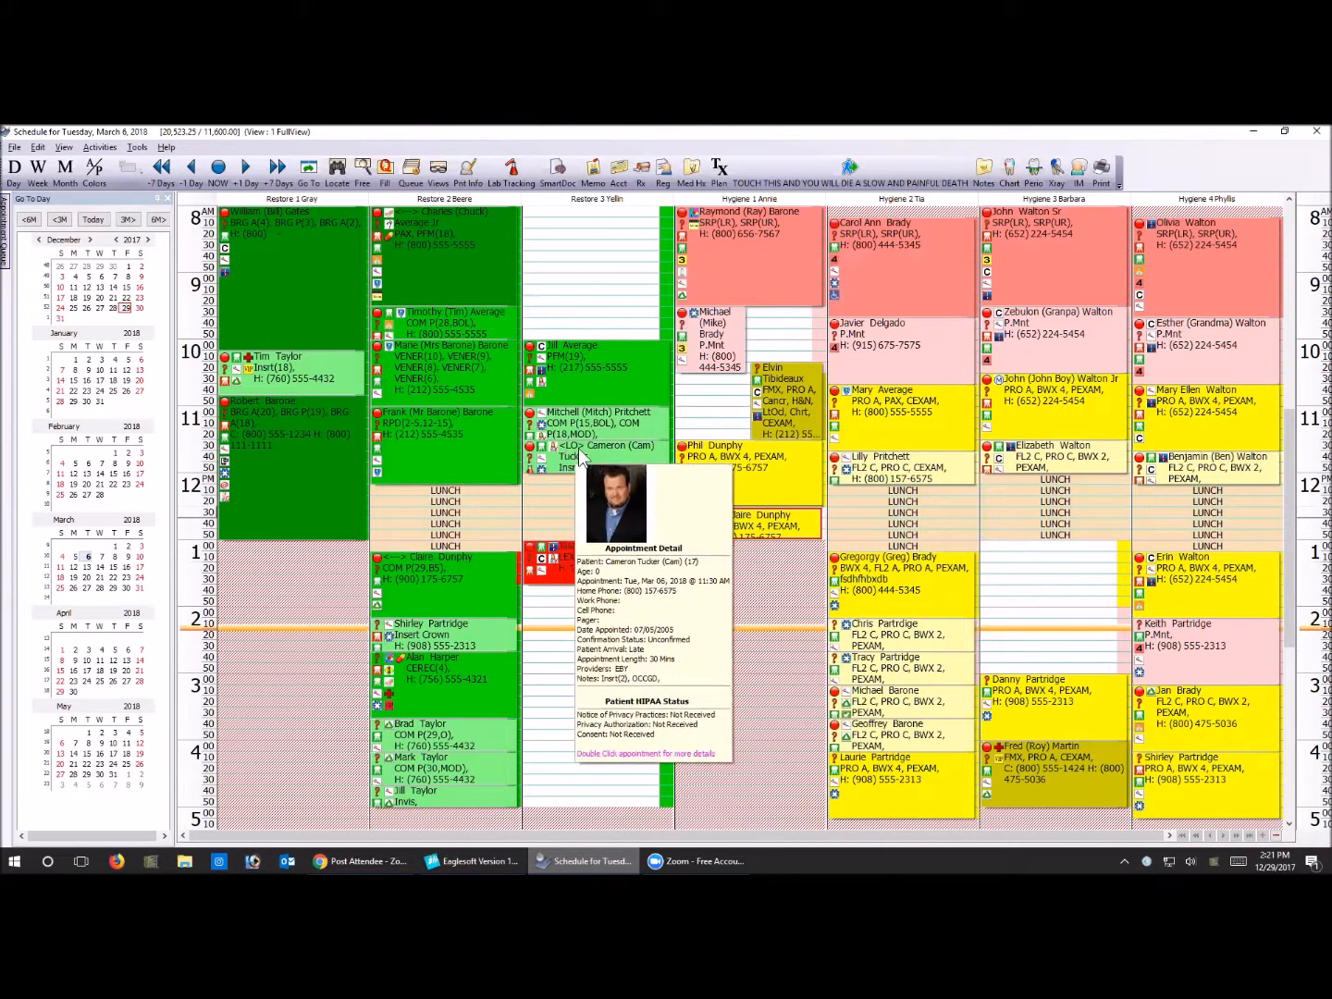
{"action": "left_click", "coordinate": [578, 452]}
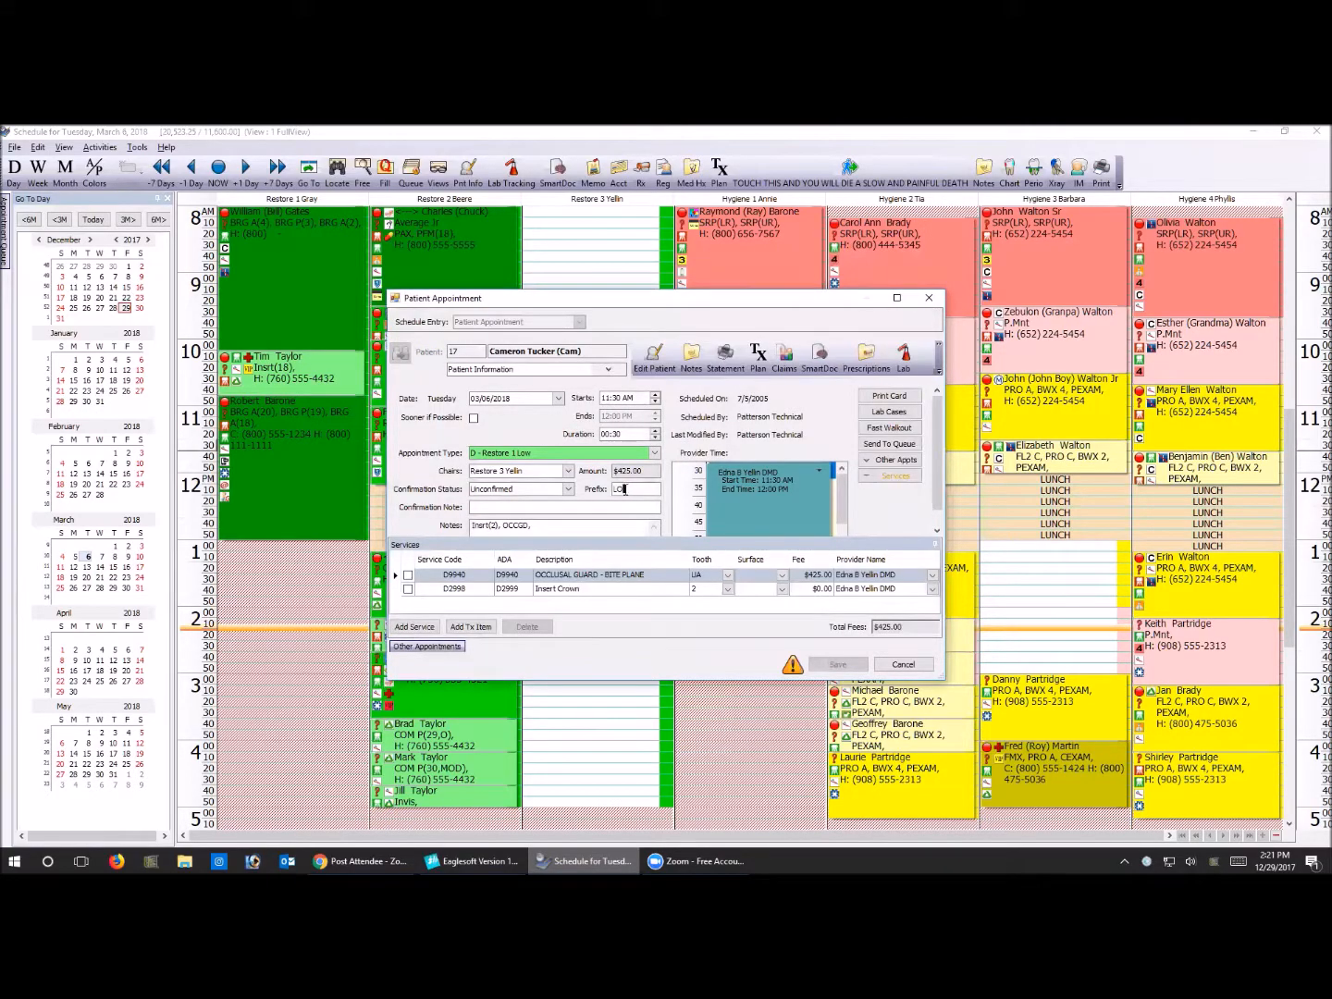
{"action": "type", "text": "OUT"}
{"action": "left_click", "coordinate": [837, 664]}
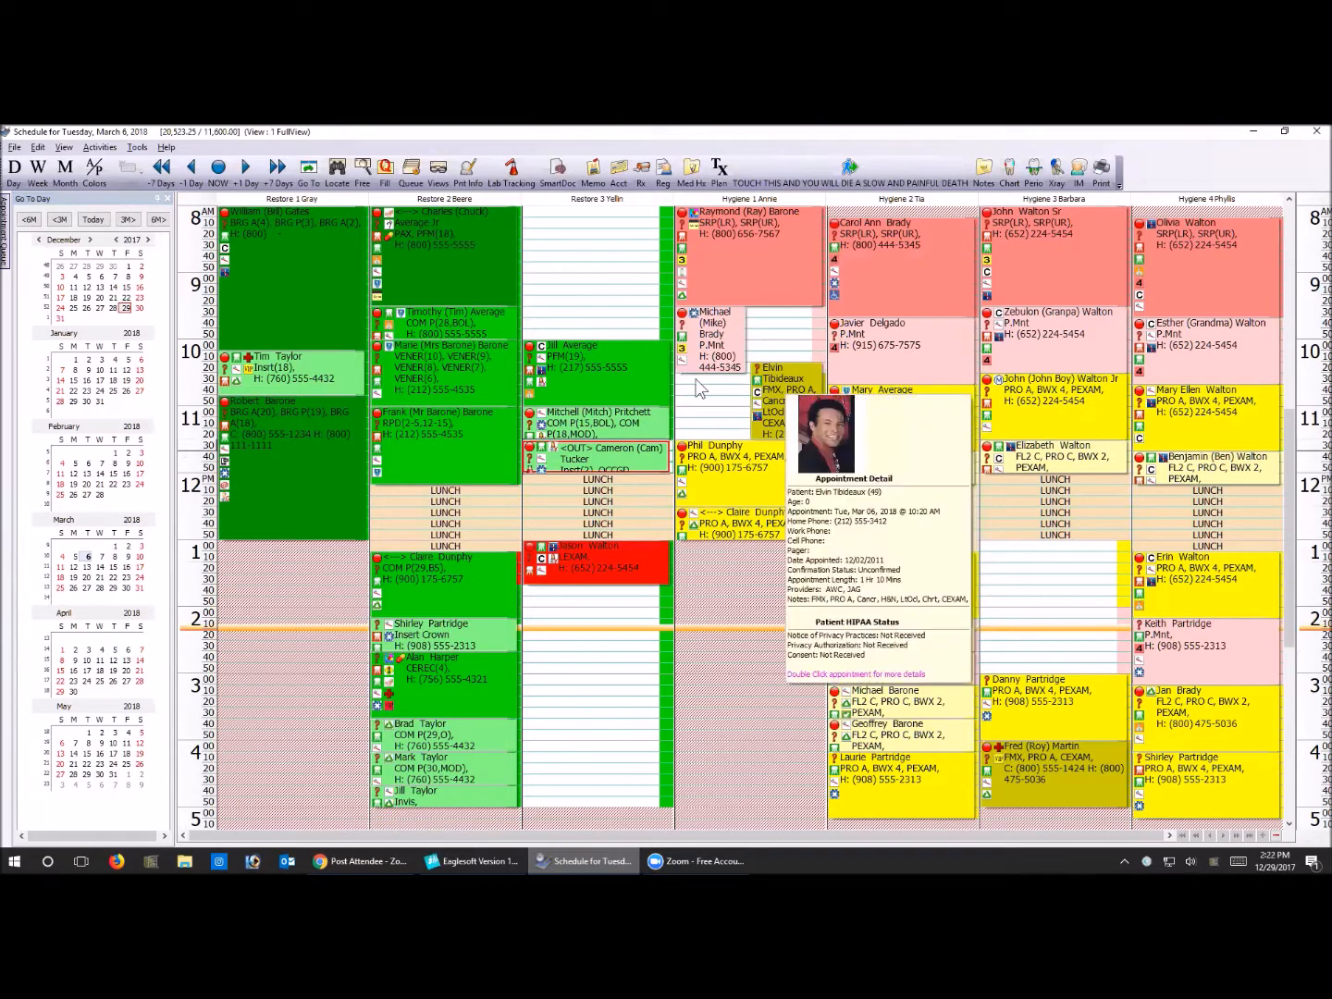
Set the prefix of the 10:00 AM appointment in Restore 3 to 637, save it, and check the entry on the schedule
{"action": "left_click", "coordinate": [649, 366]}
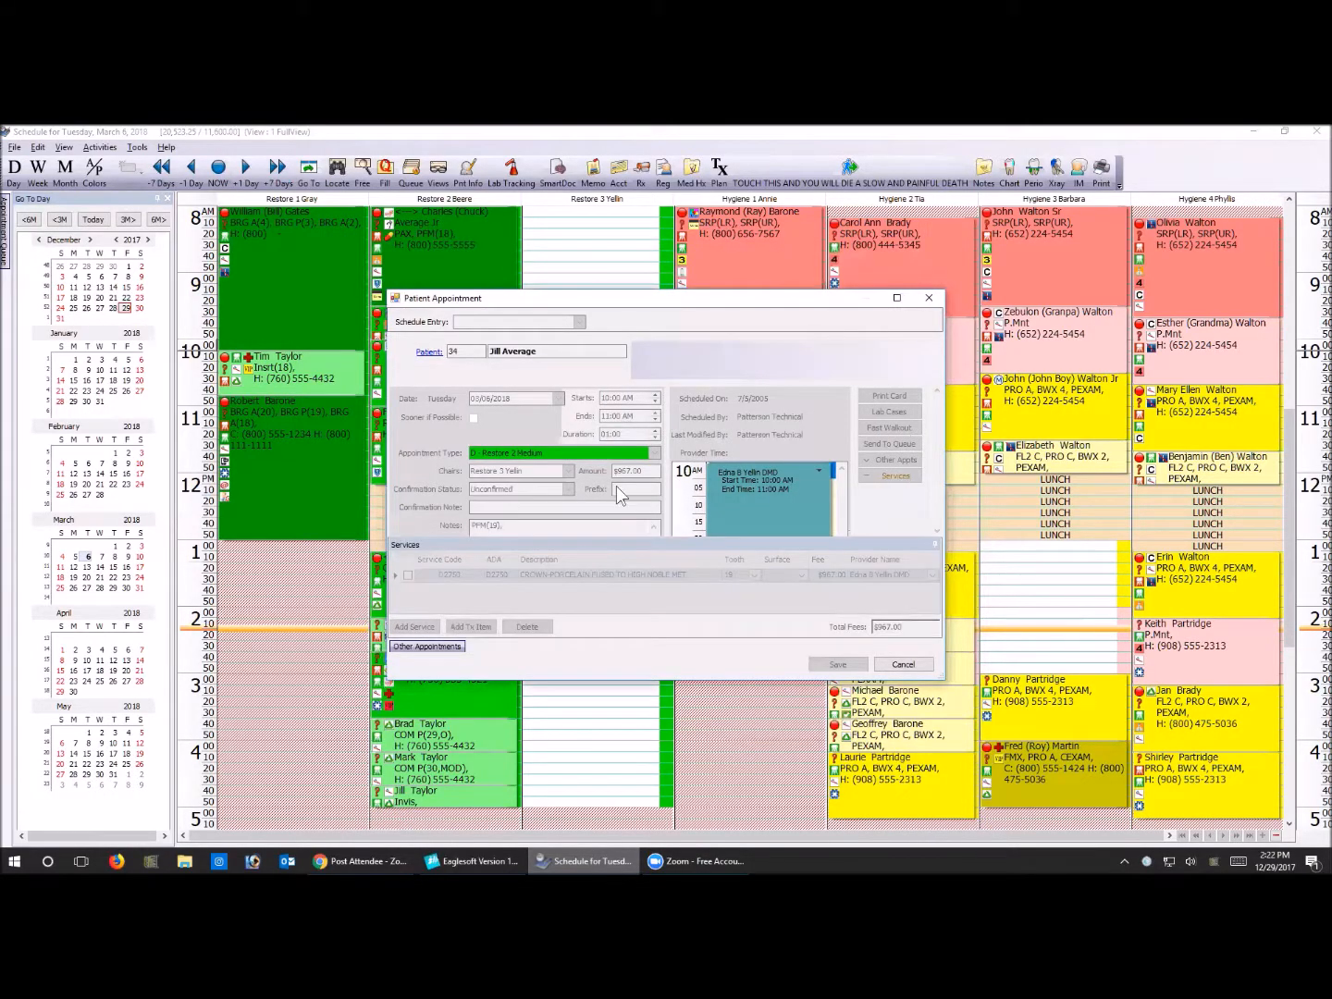
{"action": "left_click", "coordinate": [626, 487]}
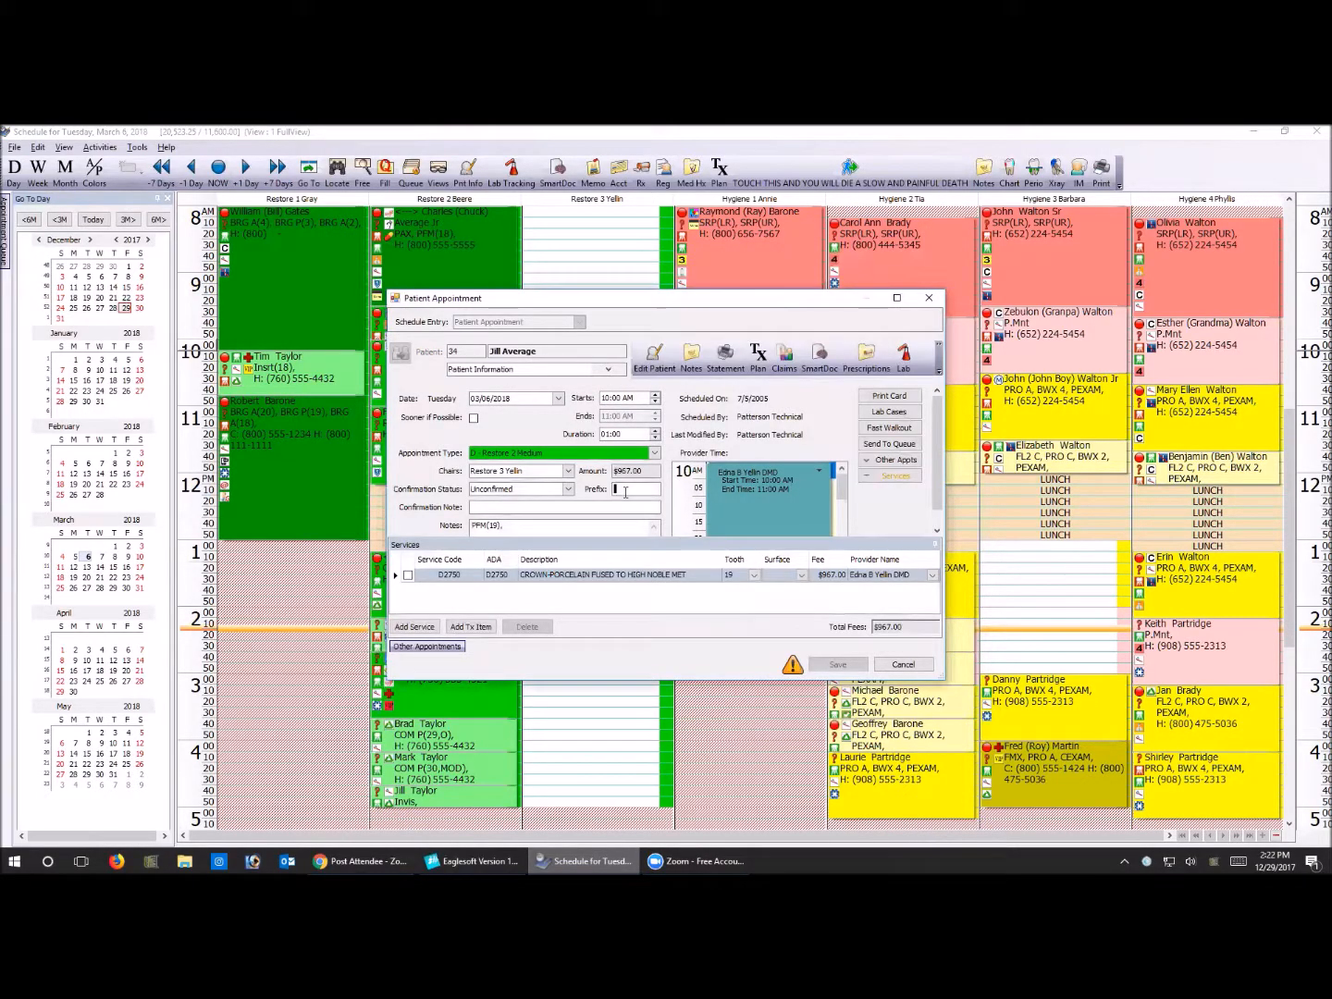
{"action": "type", "text": "5"}
{"action": "key", "text": "BackSpace"}
{"action": "type", "text": "637"}
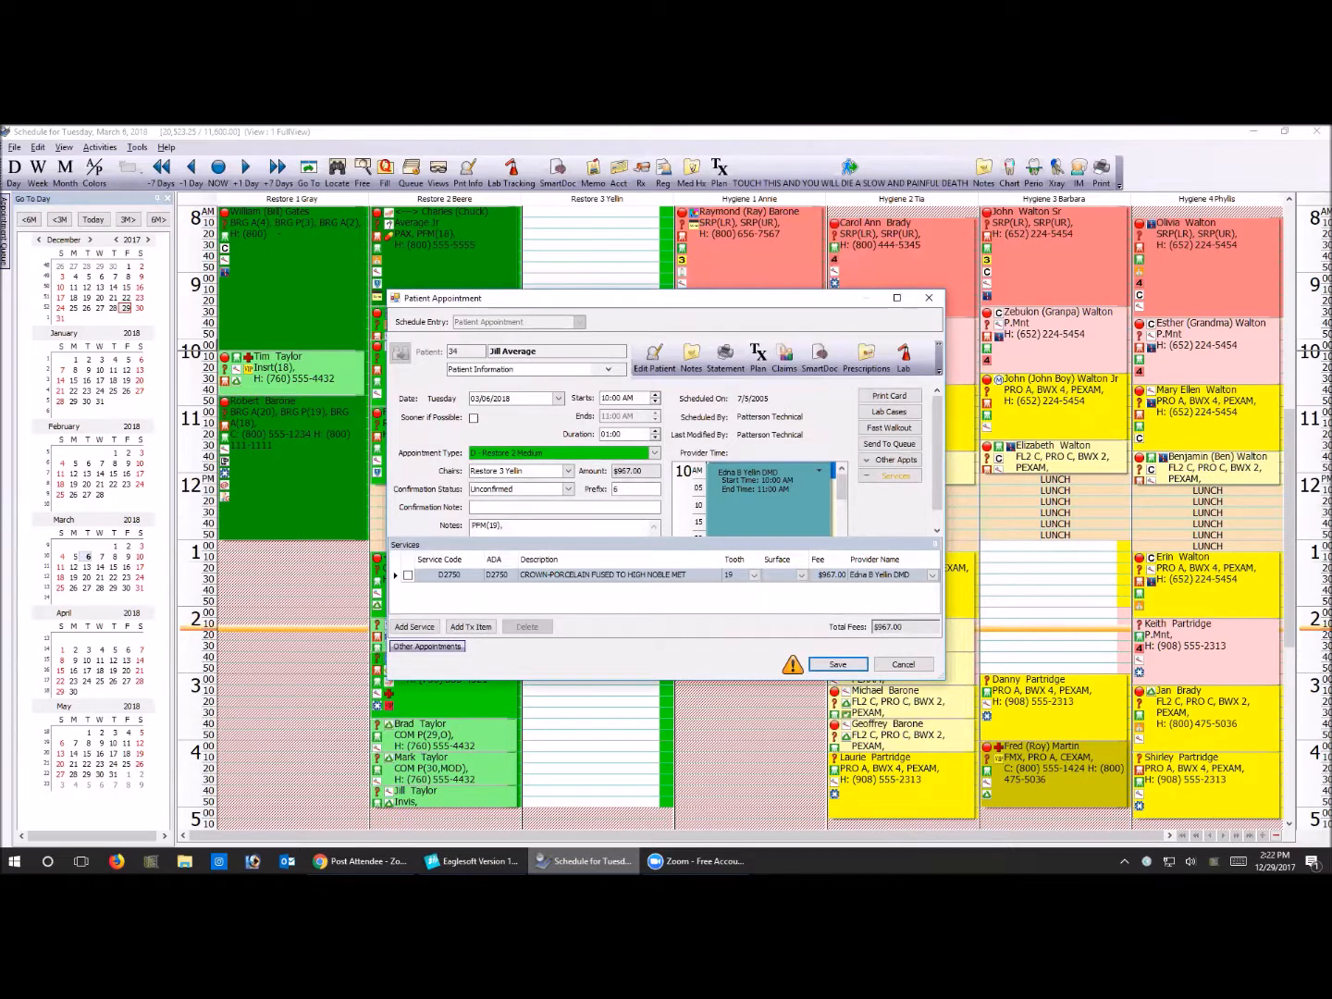
{"action": "left_click", "coordinate": [835, 667]}
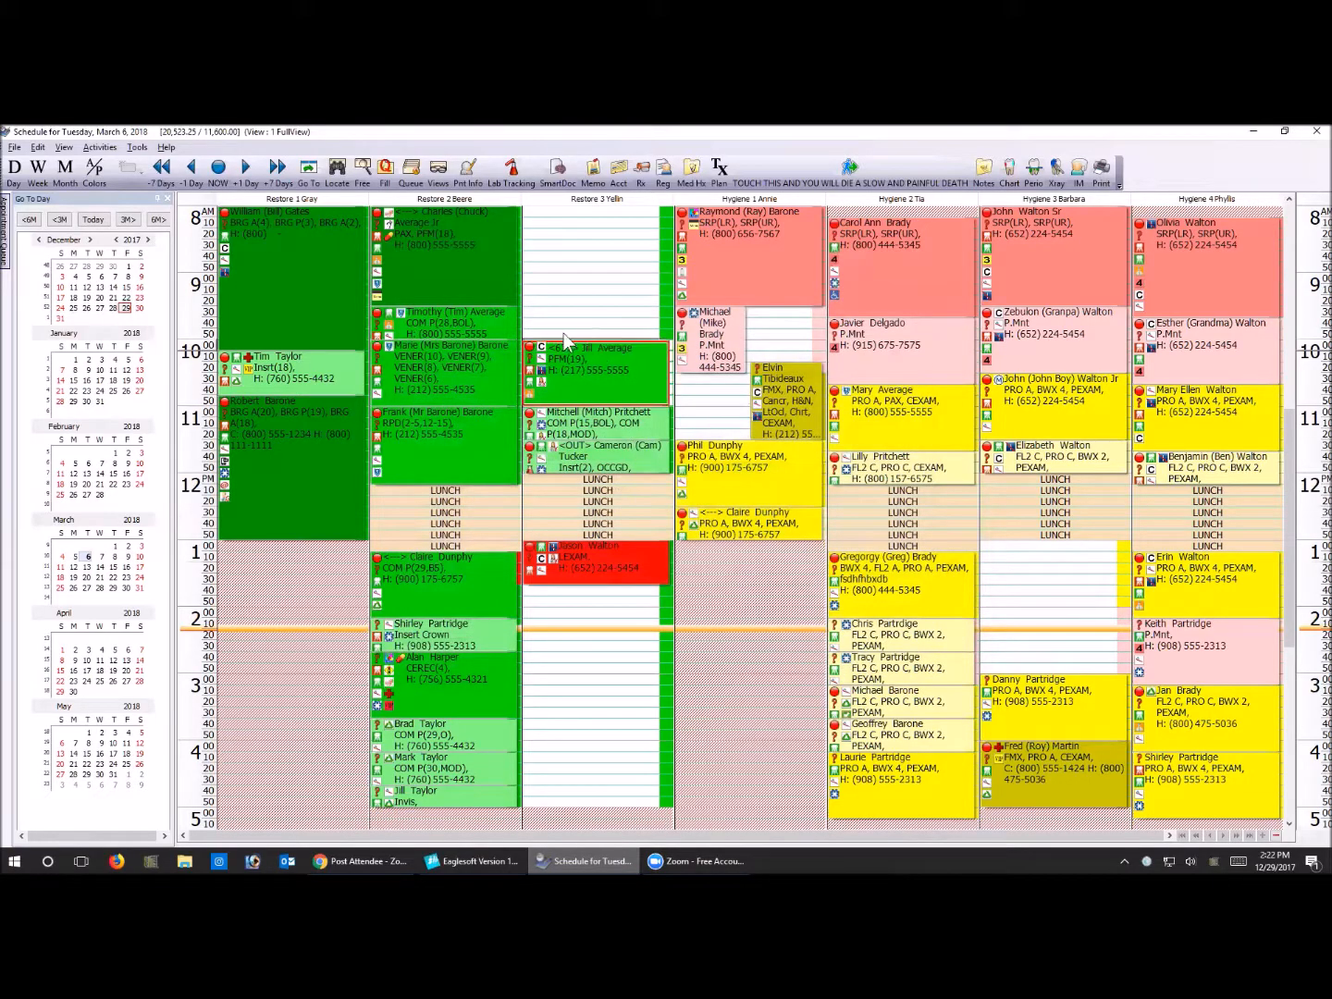
{"action": "mouse_move", "coordinate": [563, 357]}
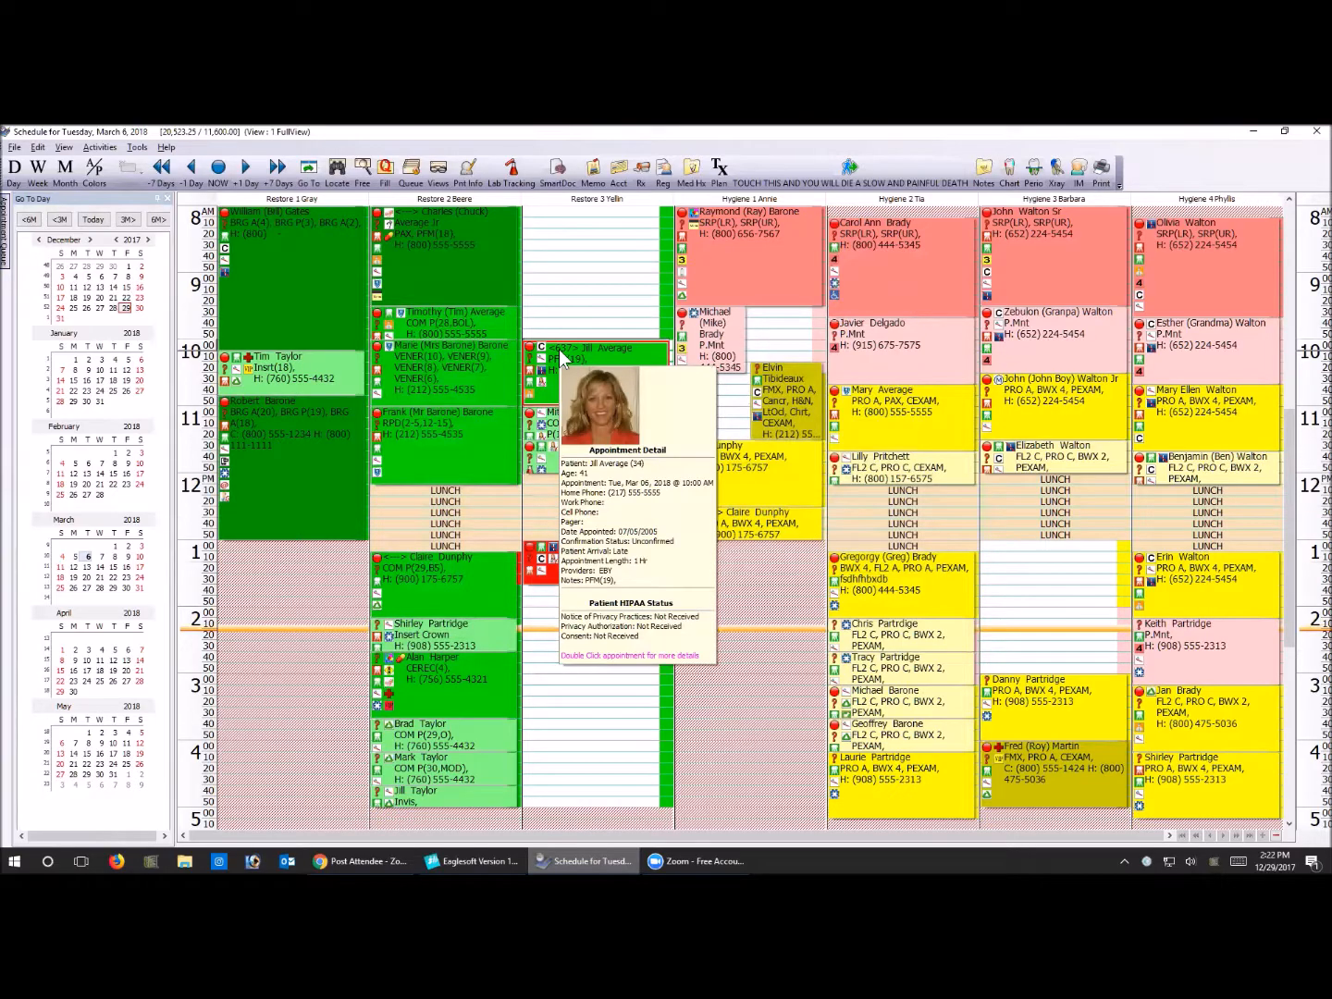
Shorten the 10:00 AM appointment in Restore 3 to 20 minutes on the schedule, and extend it back to one hour
{"action": "left_click", "coordinate": [594, 301]}
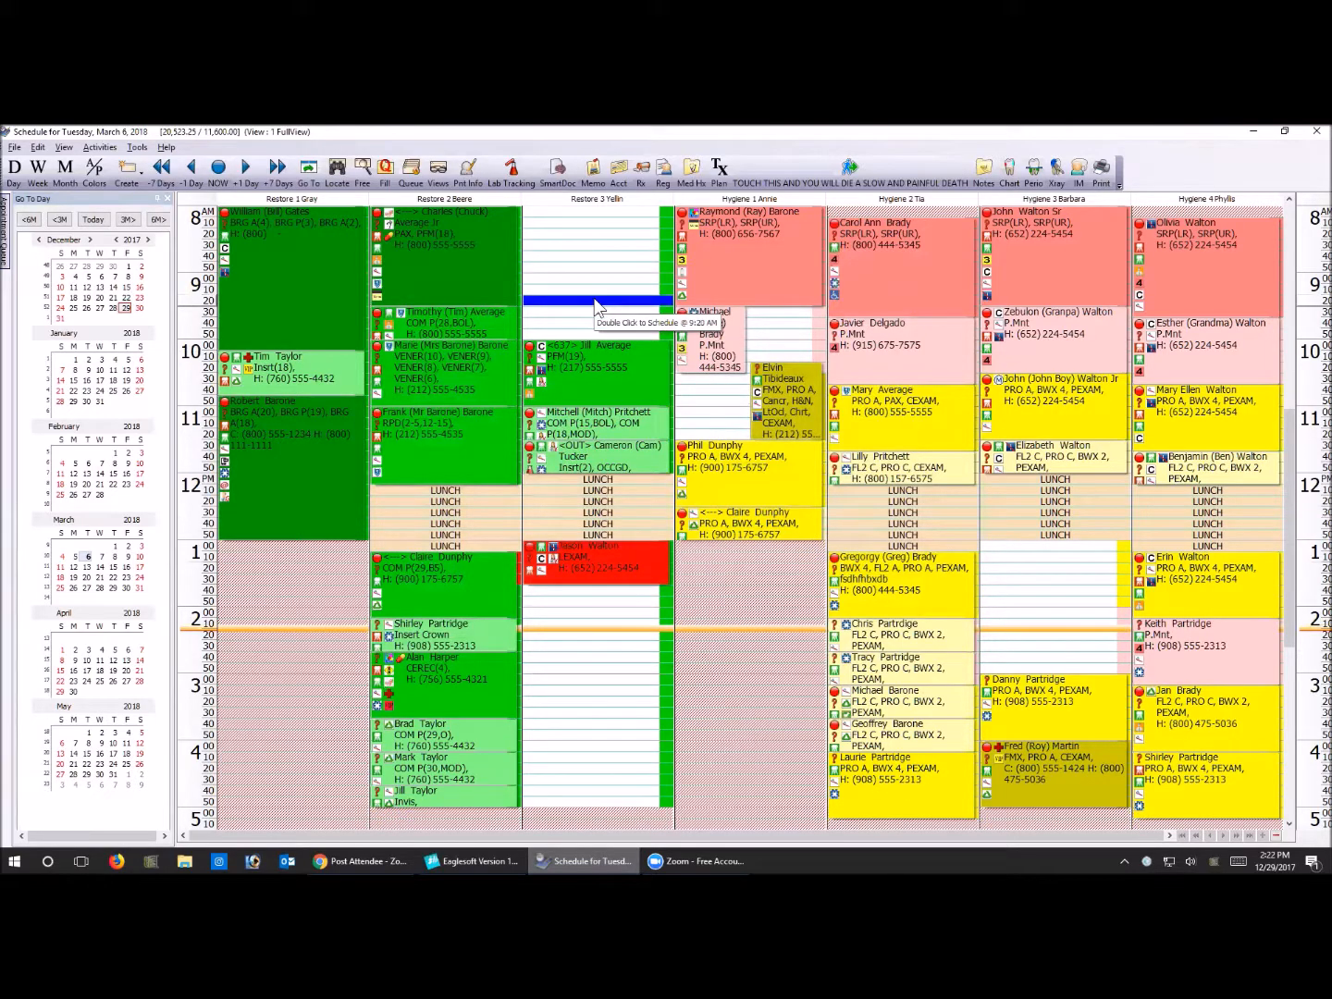
{"action": "mouse_move", "coordinate": [734, 246]}
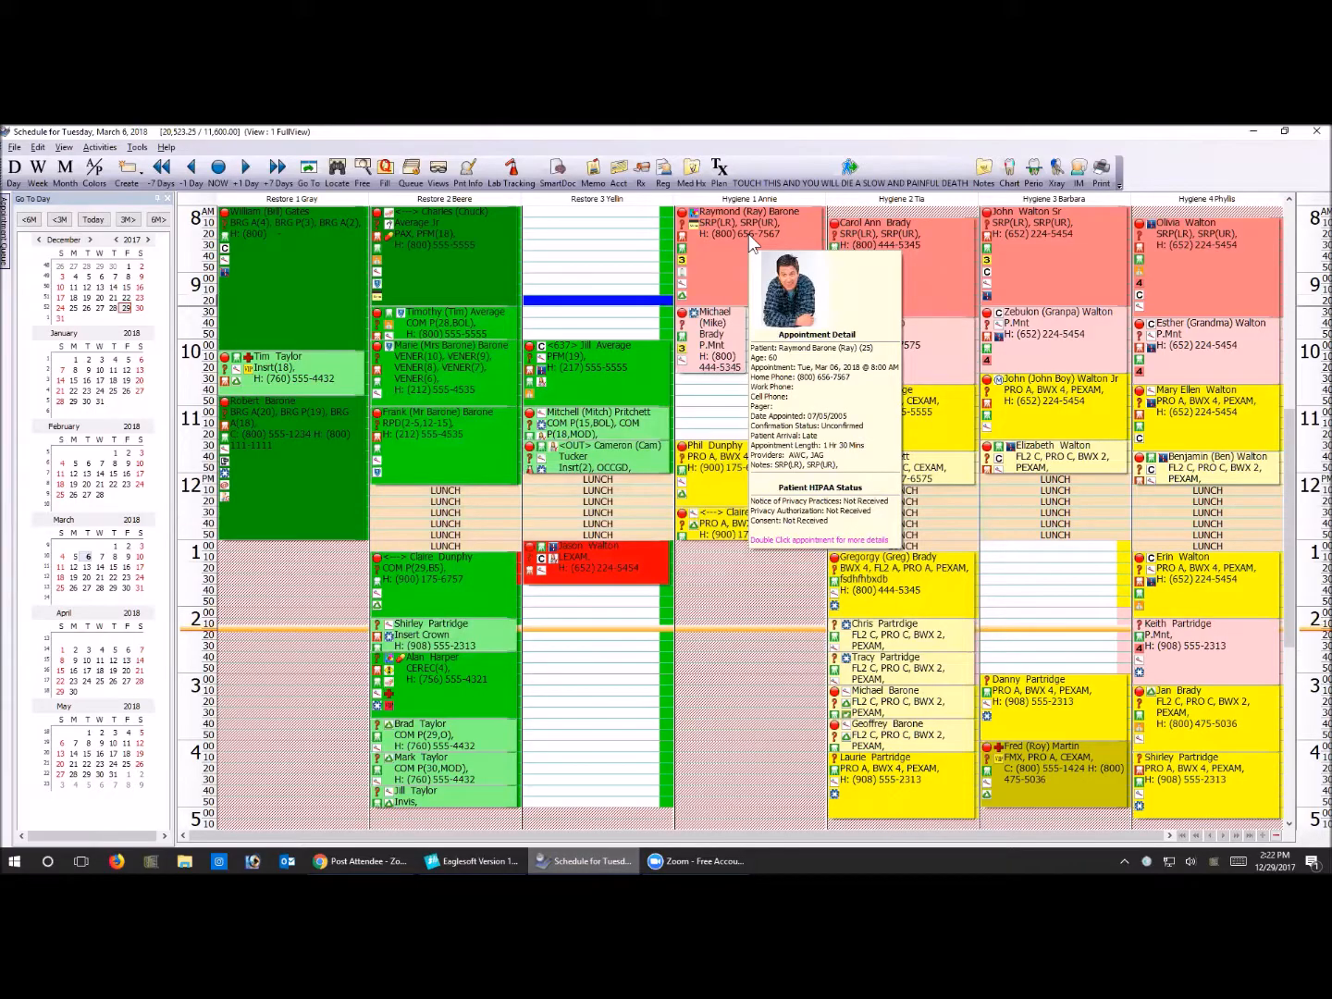
{"action": "mouse_move", "coordinate": [621, 403]}
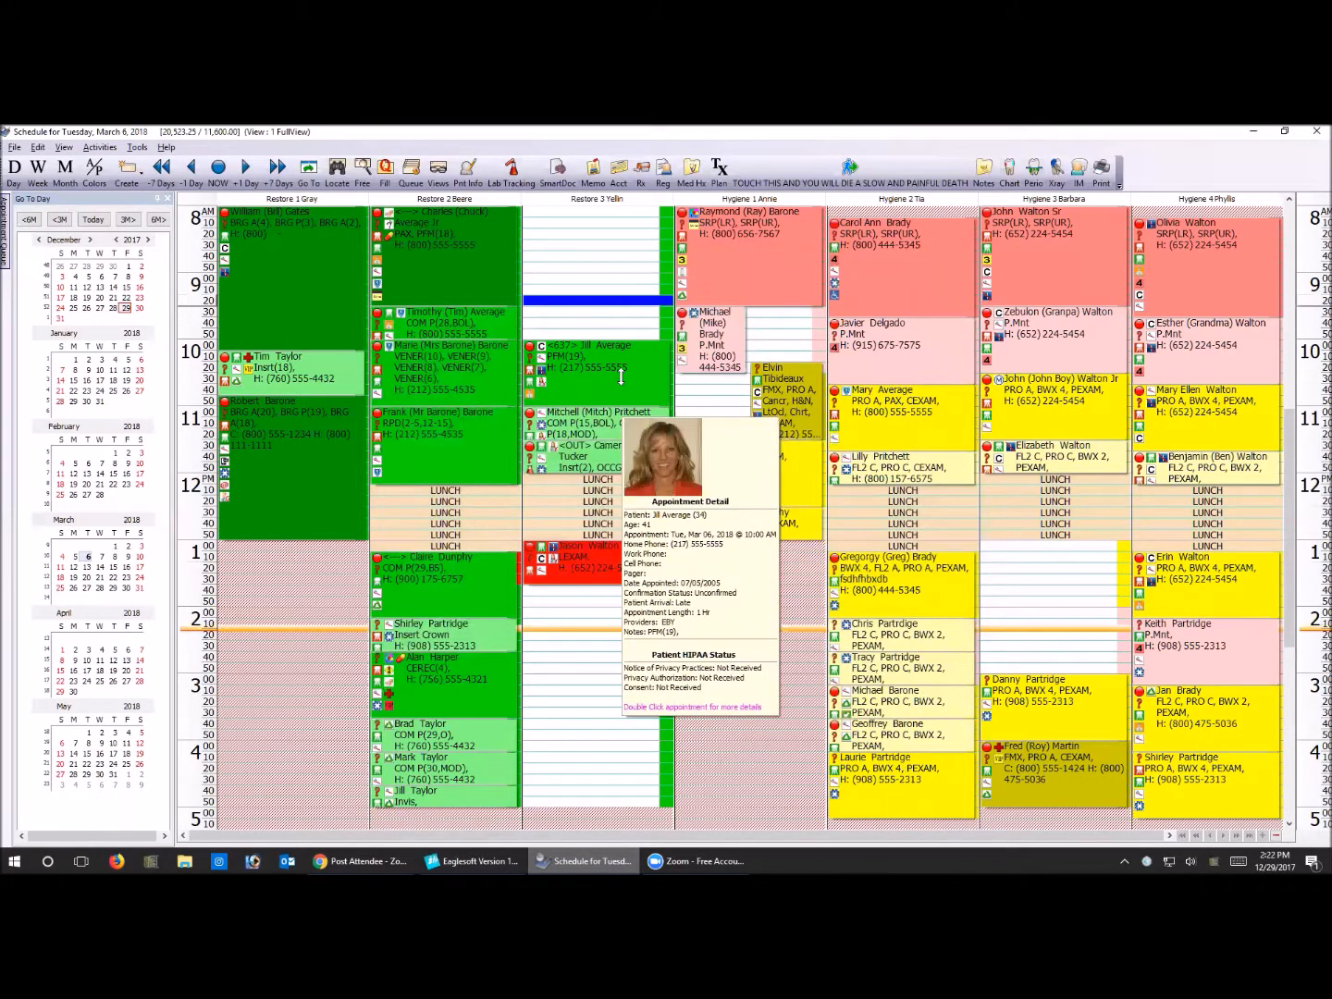
{"action": "left_click_drag", "start_coordinate": [621, 376], "coordinate": [622, 350]}
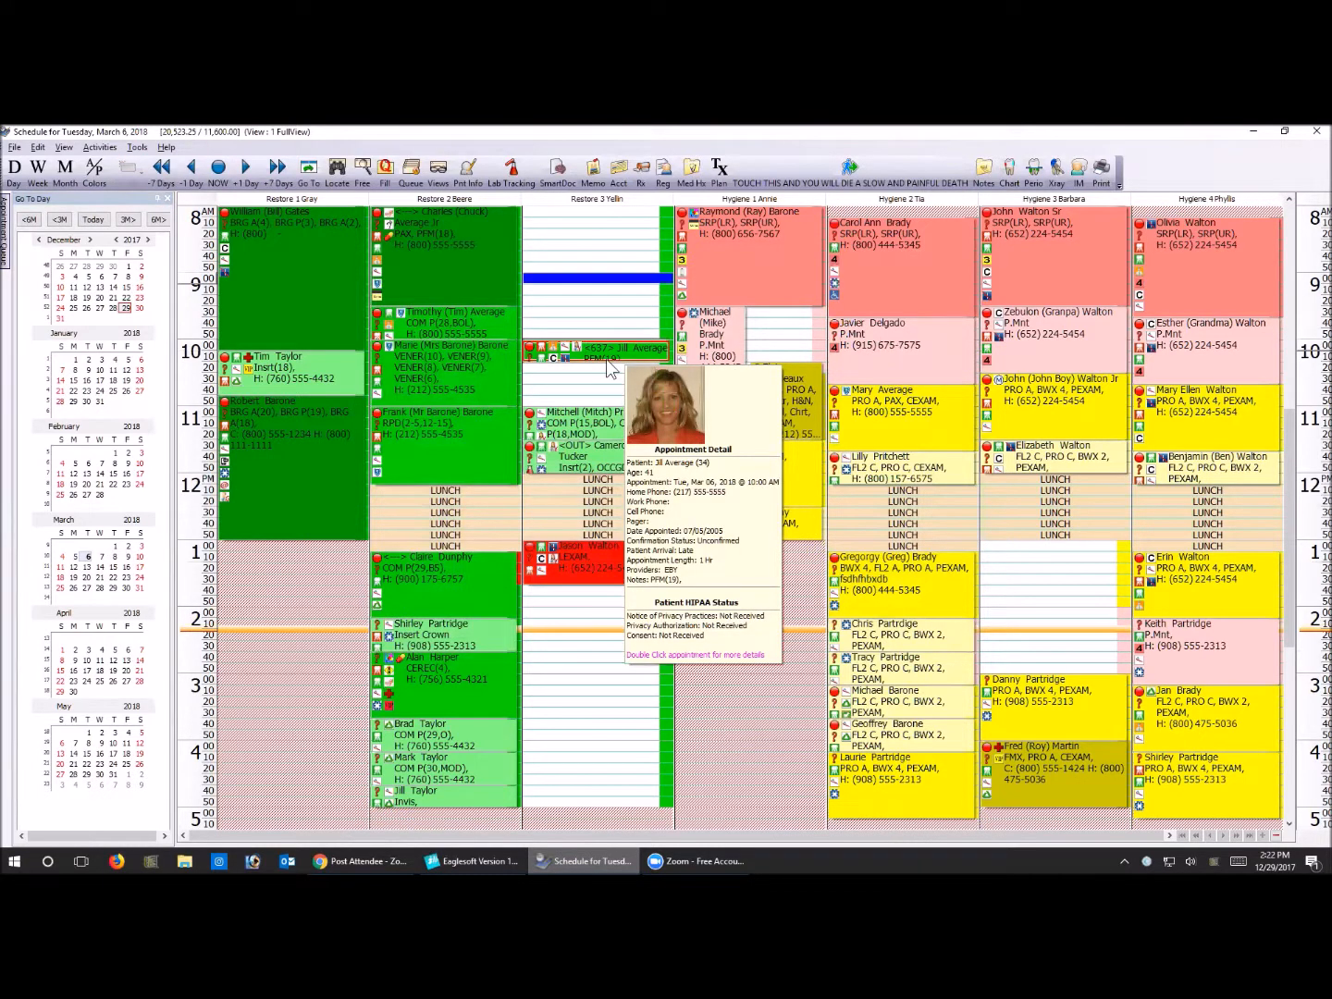
{"action": "left_click_drag", "start_coordinate": [603, 361], "coordinate": [578, 457]}
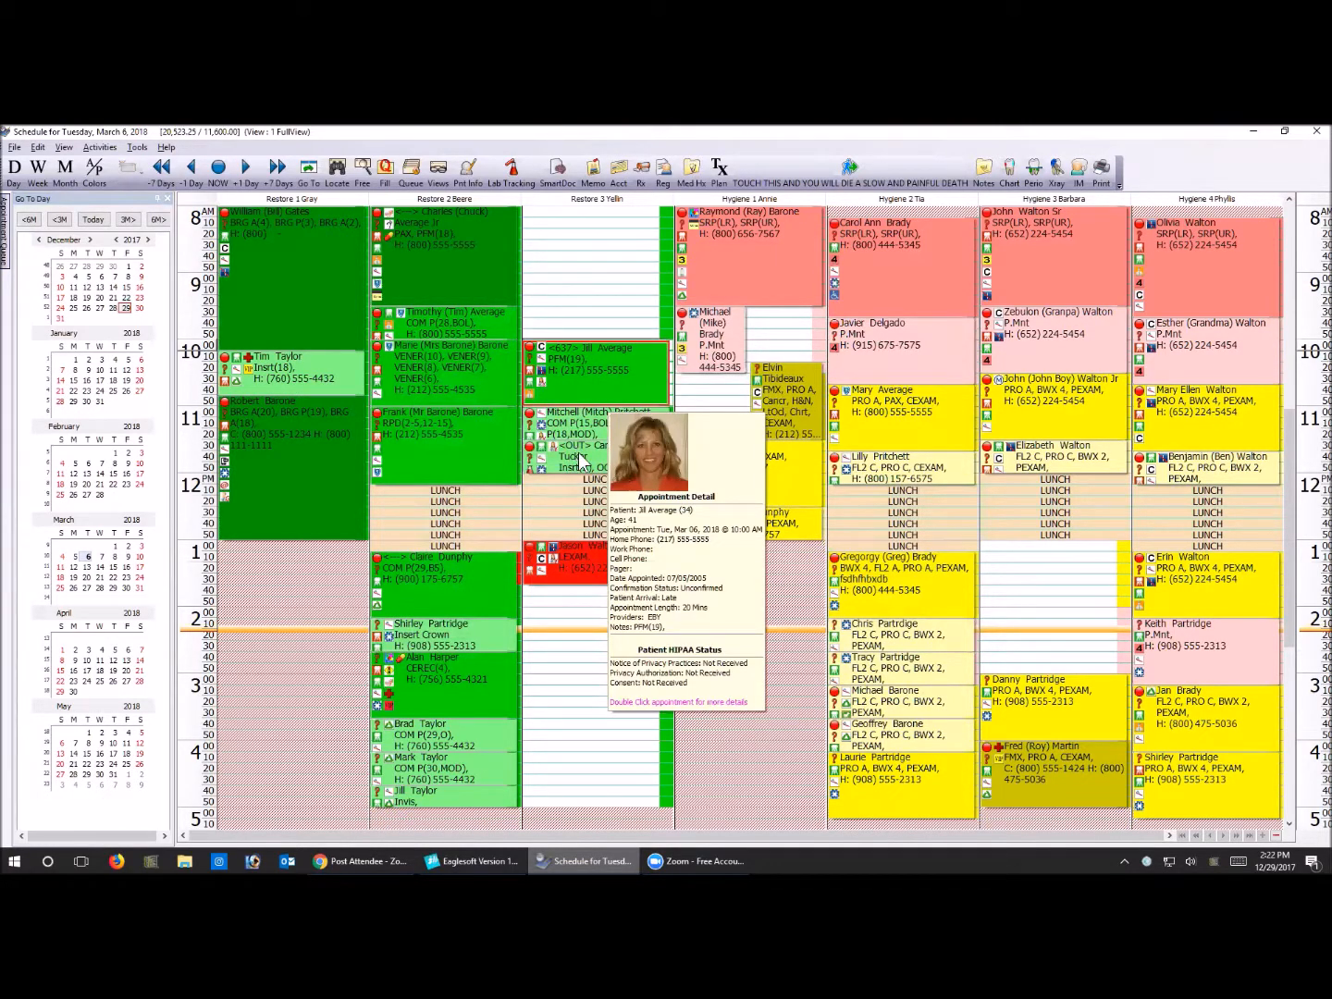
Open the 11:30 AM appointment in Restore 3, review its prefix and details, and close it without changes
{"action": "left_click", "coordinate": [578, 452]}
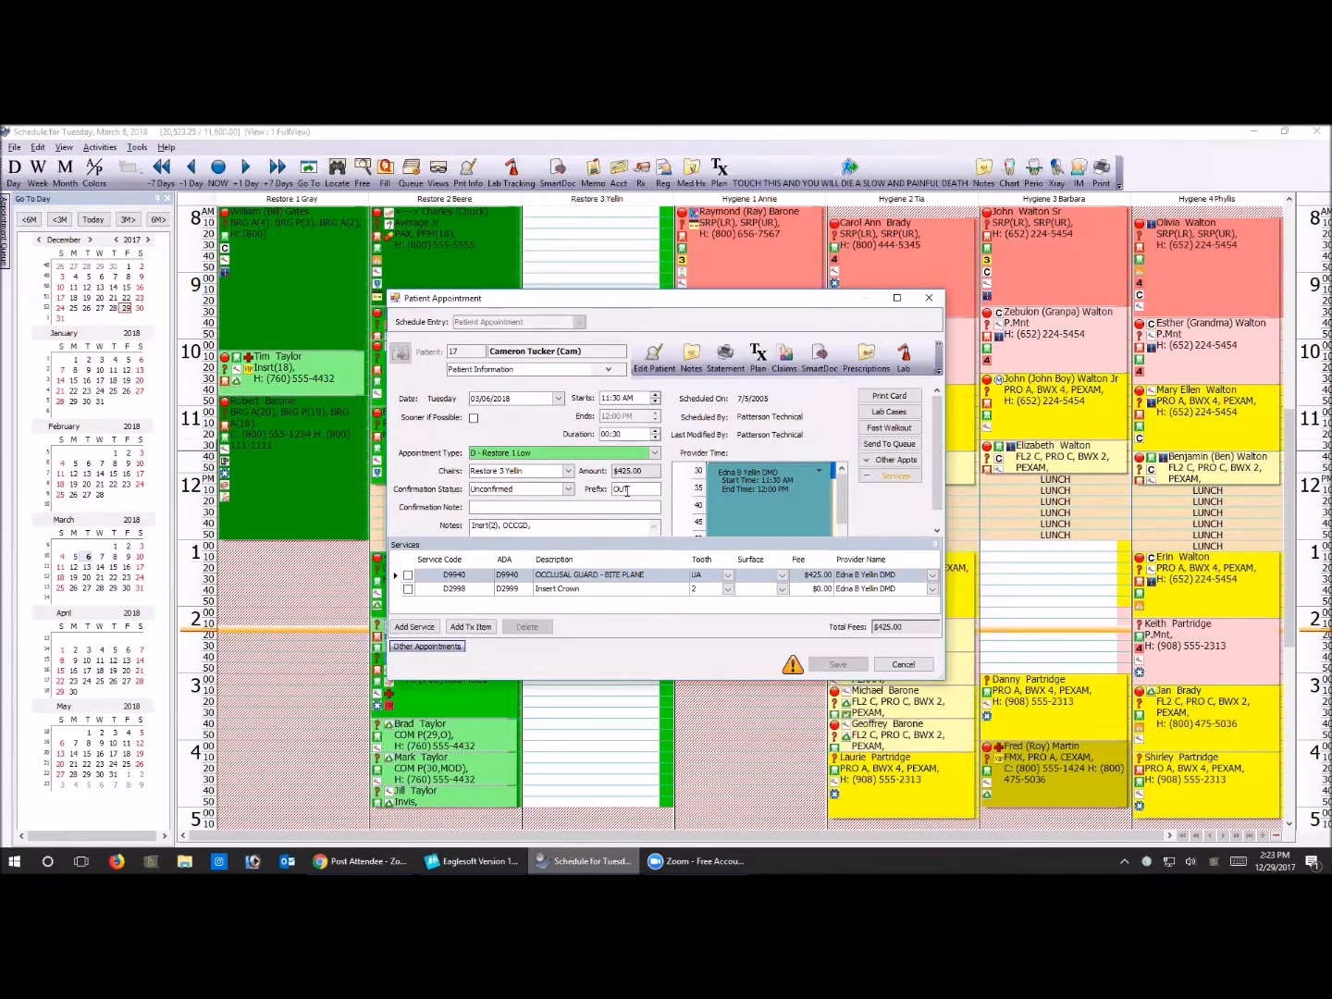
{"action": "left_click", "coordinate": [902, 666]}
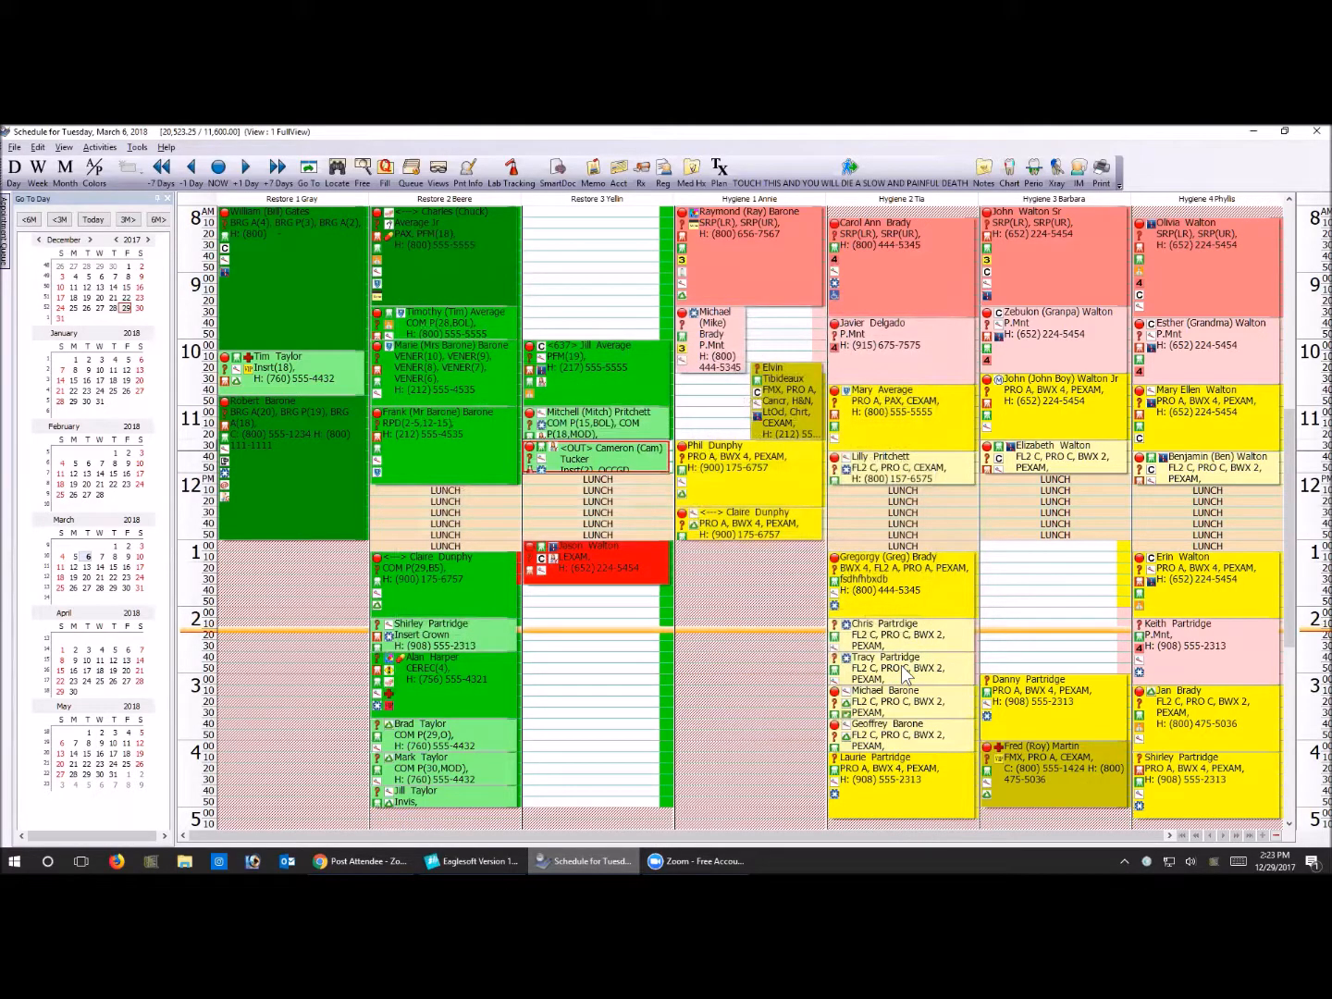
{"action": "mouse_move", "coordinate": [901, 665]}
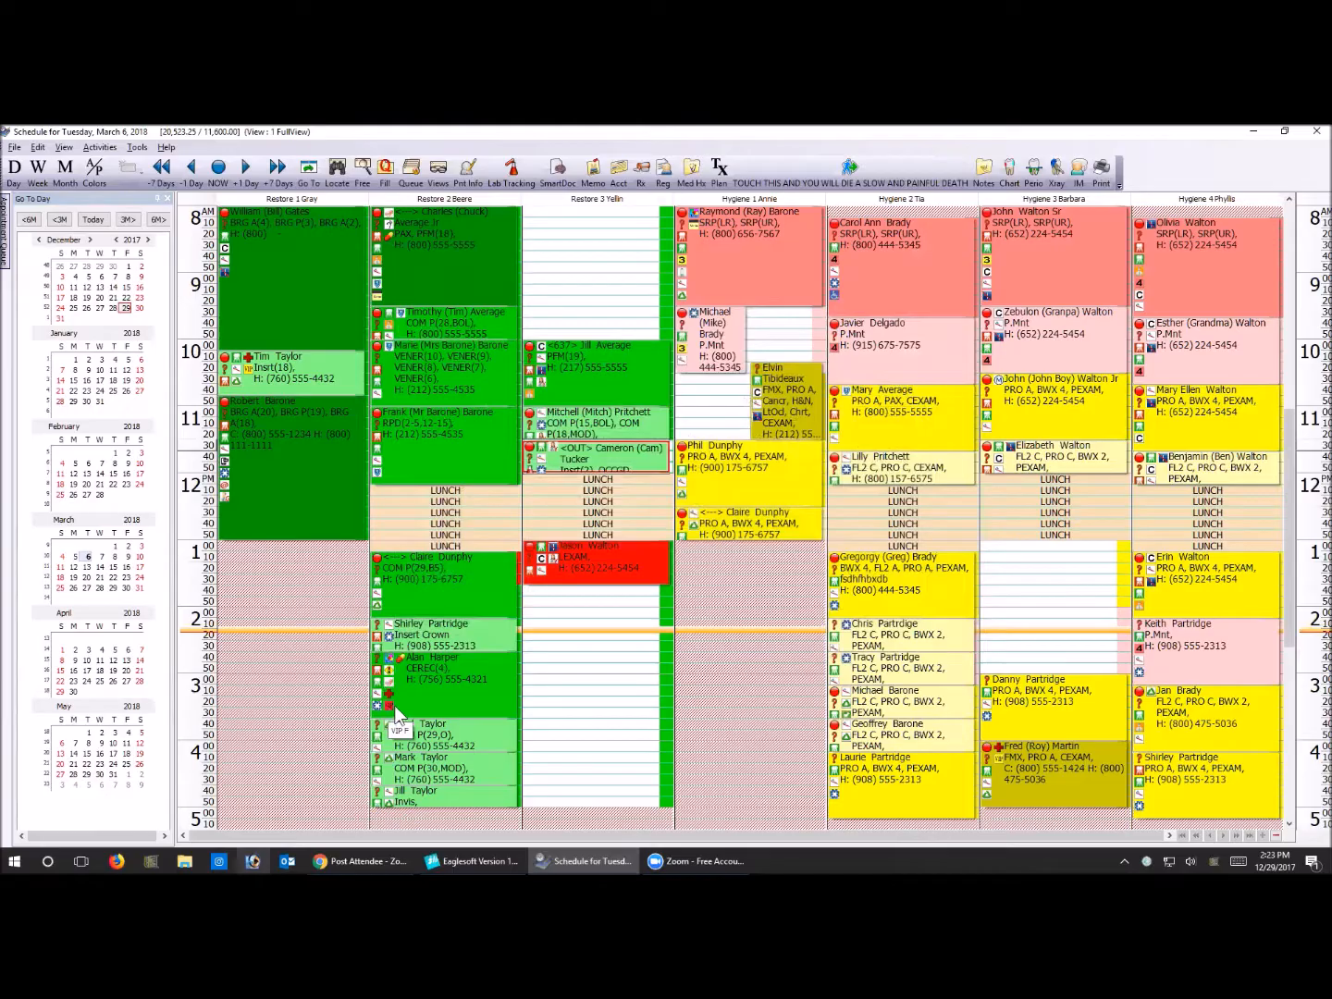
Examine the indicators on the afternoon appointments in Restore 2 and Hygiene 3
{"action": "mouse_move", "coordinate": [398, 715]}
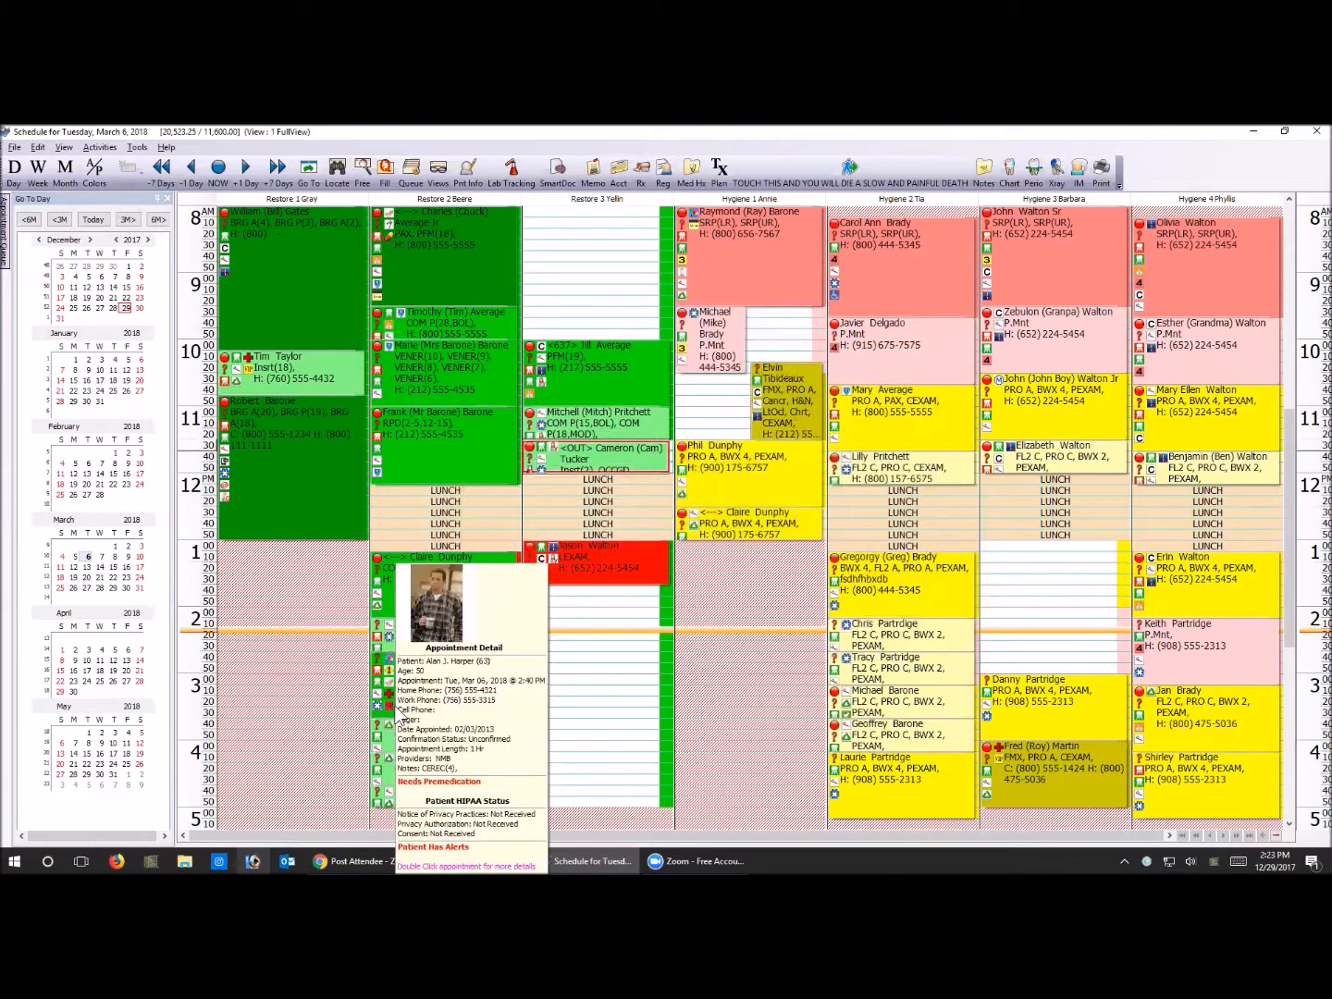
{"action": "left_click", "coordinate": [349, 723]}
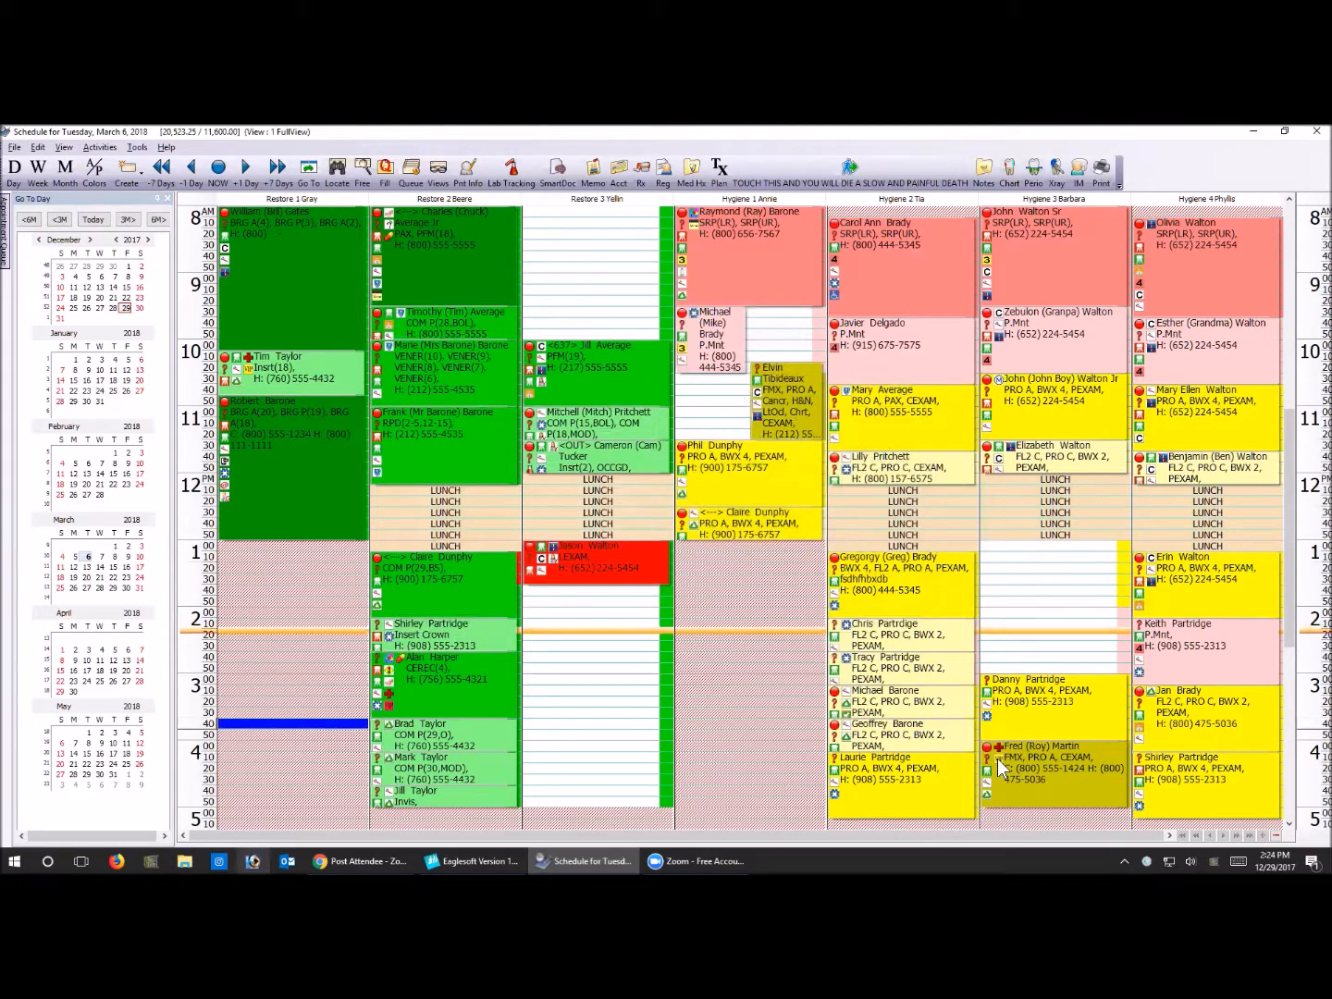
{"action": "mouse_move", "coordinate": [1003, 758]}
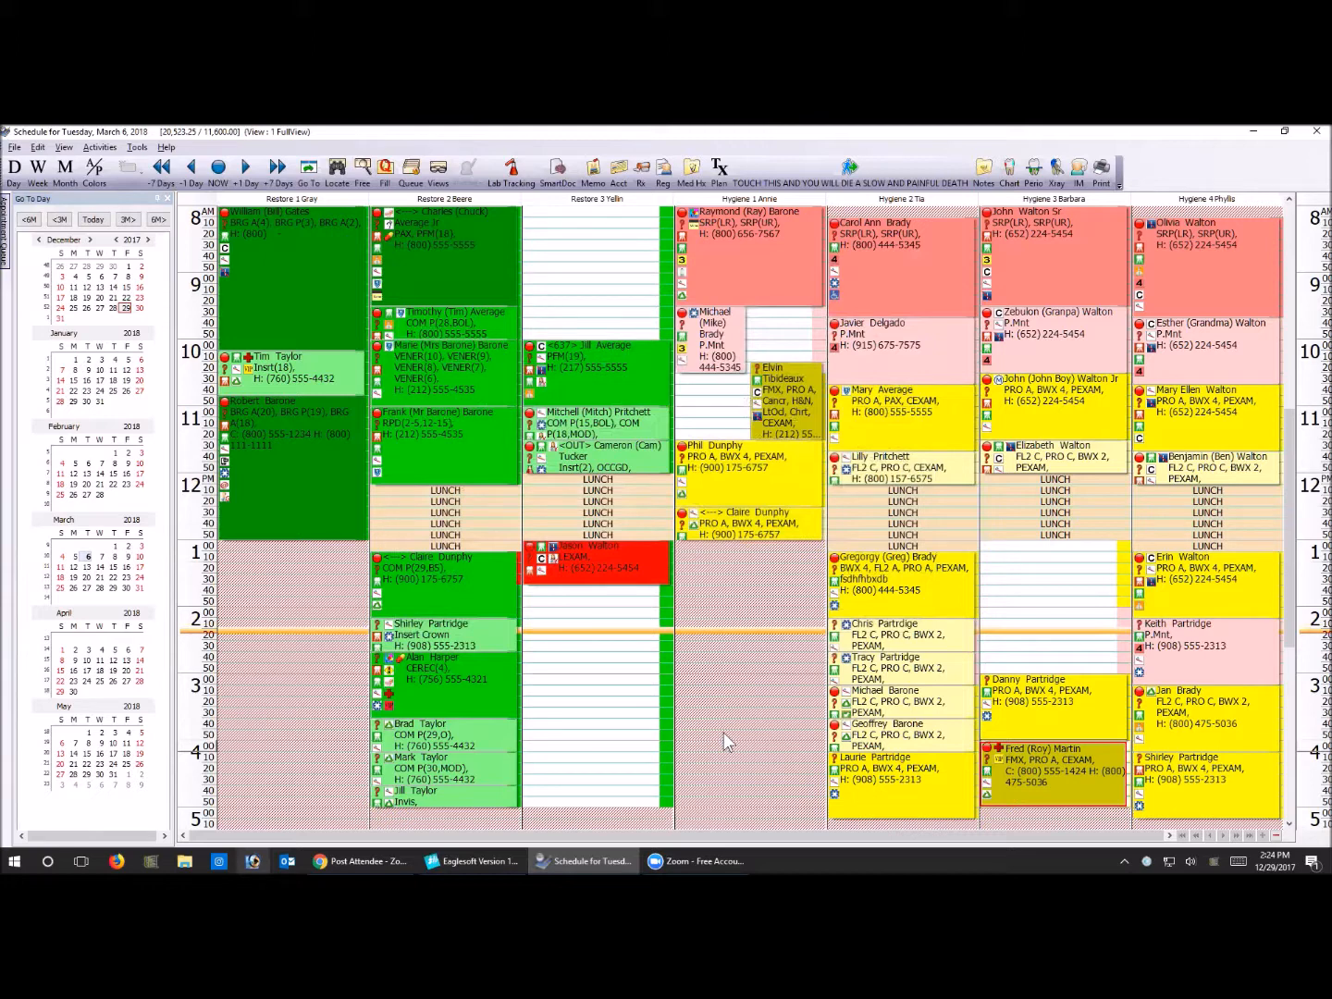
Review the patient alerts behind the 4:00 PM appointment in Hygiene 3, and check the VIP indicator on the 2:40 PM appointment in Restore 2
{"action": "key", "text": "F2"}
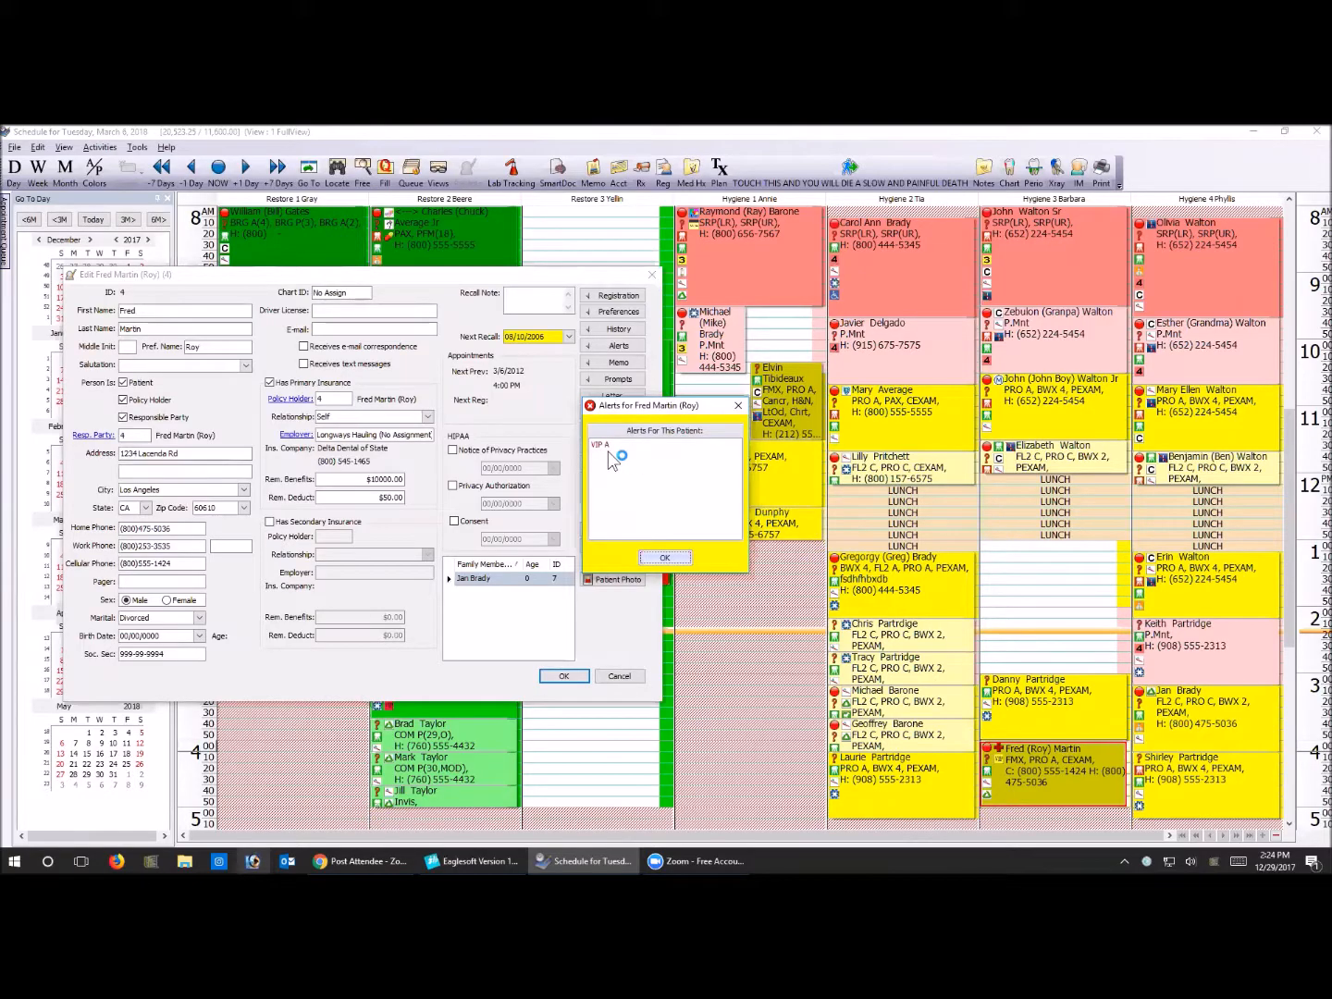
{"action": "left_click", "coordinate": [662, 558]}
{"action": "left_click", "coordinate": [652, 274]}
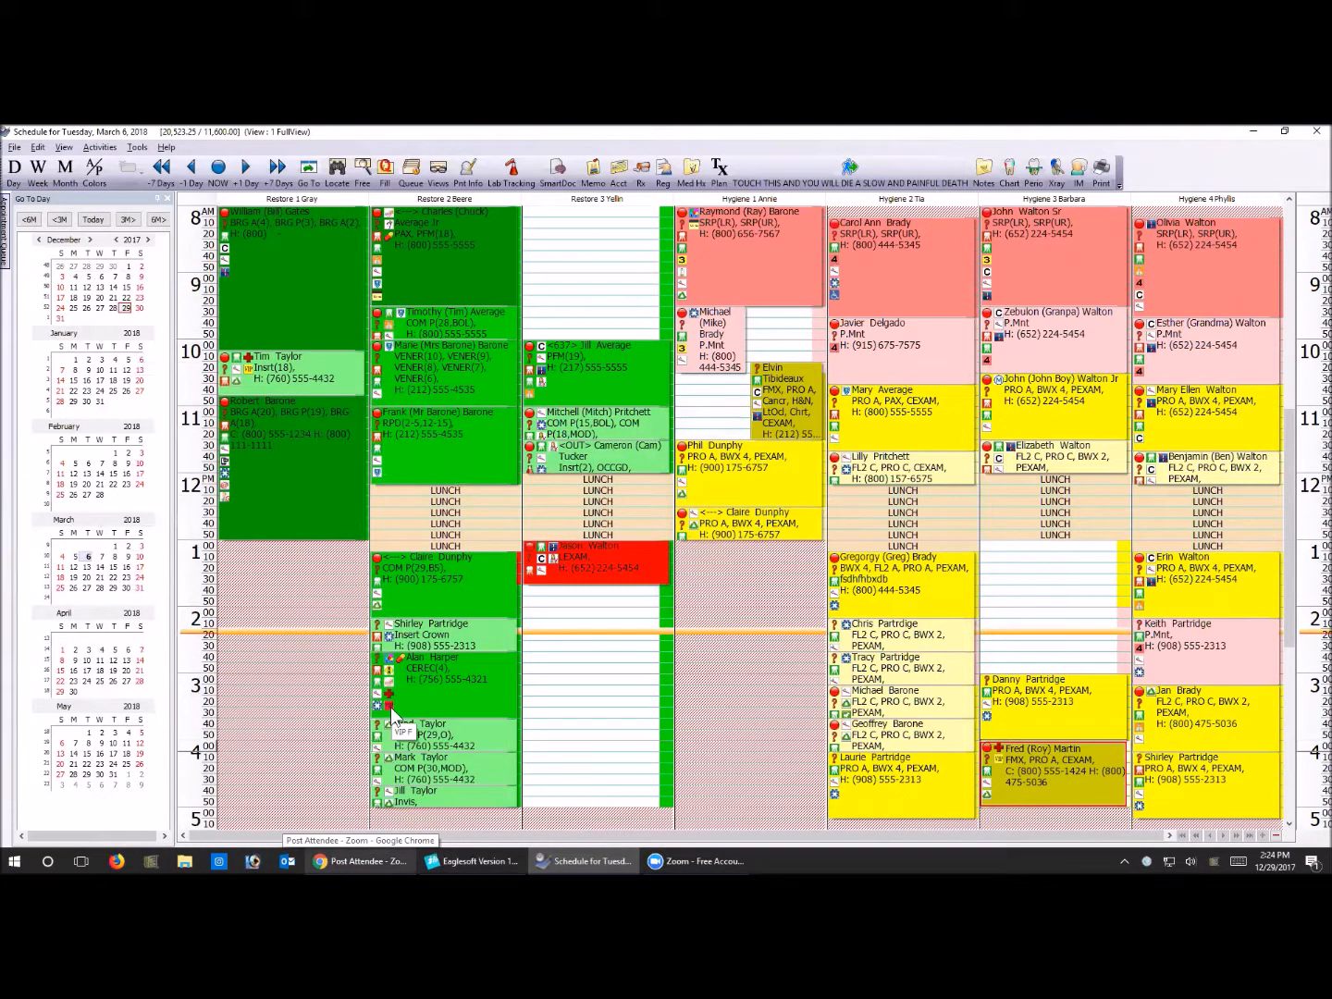
{"action": "mouse_move", "coordinate": [394, 717]}
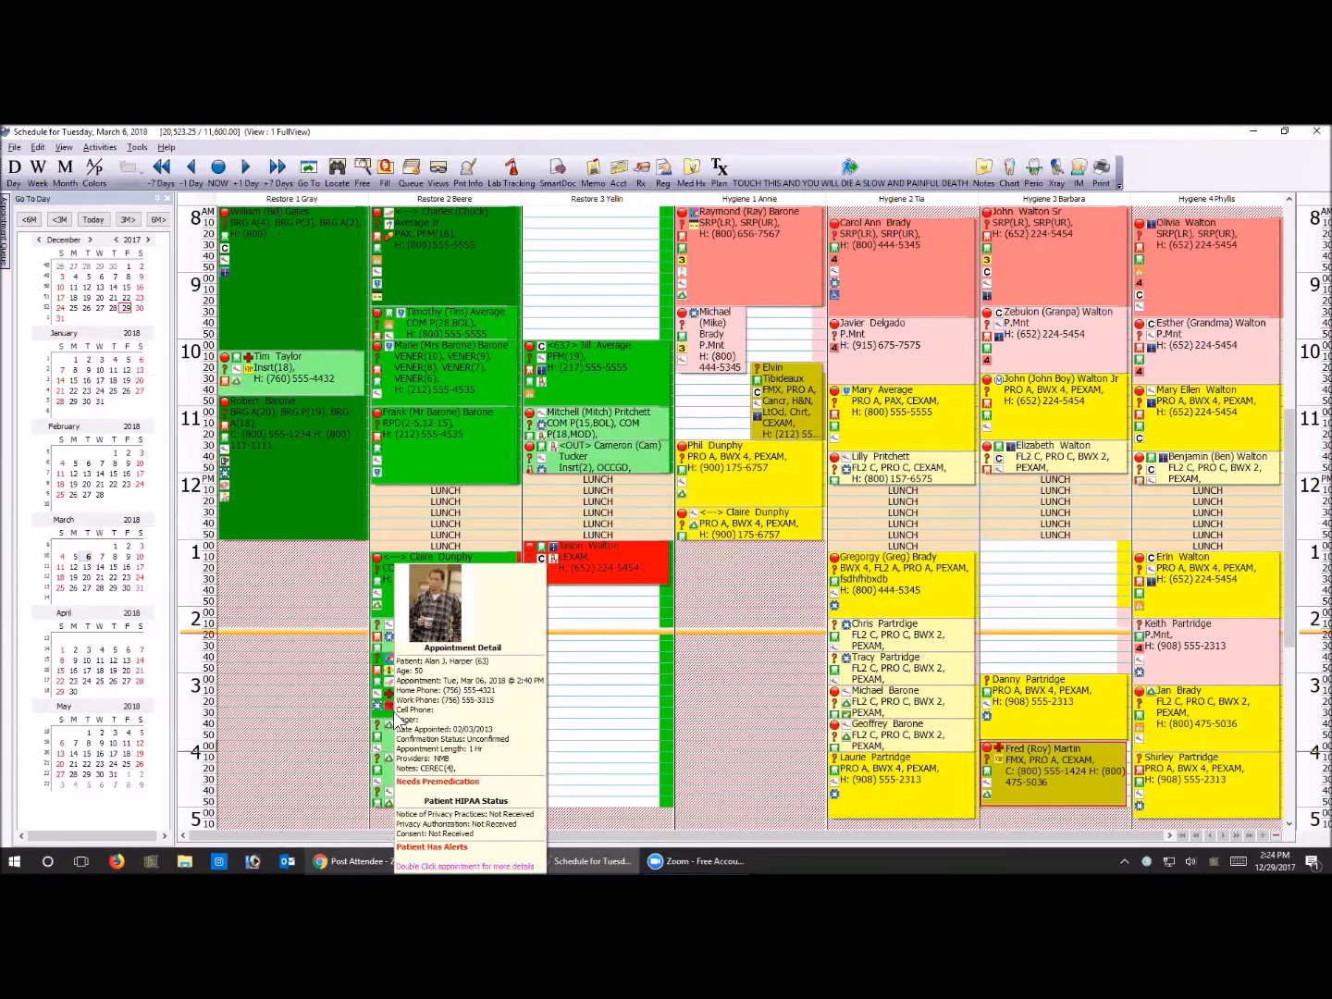
Switch to the main Eaglesoft window, close the service code list, and open the IntelliCare reminders list
{"action": "left_click", "coordinate": [471, 861]}
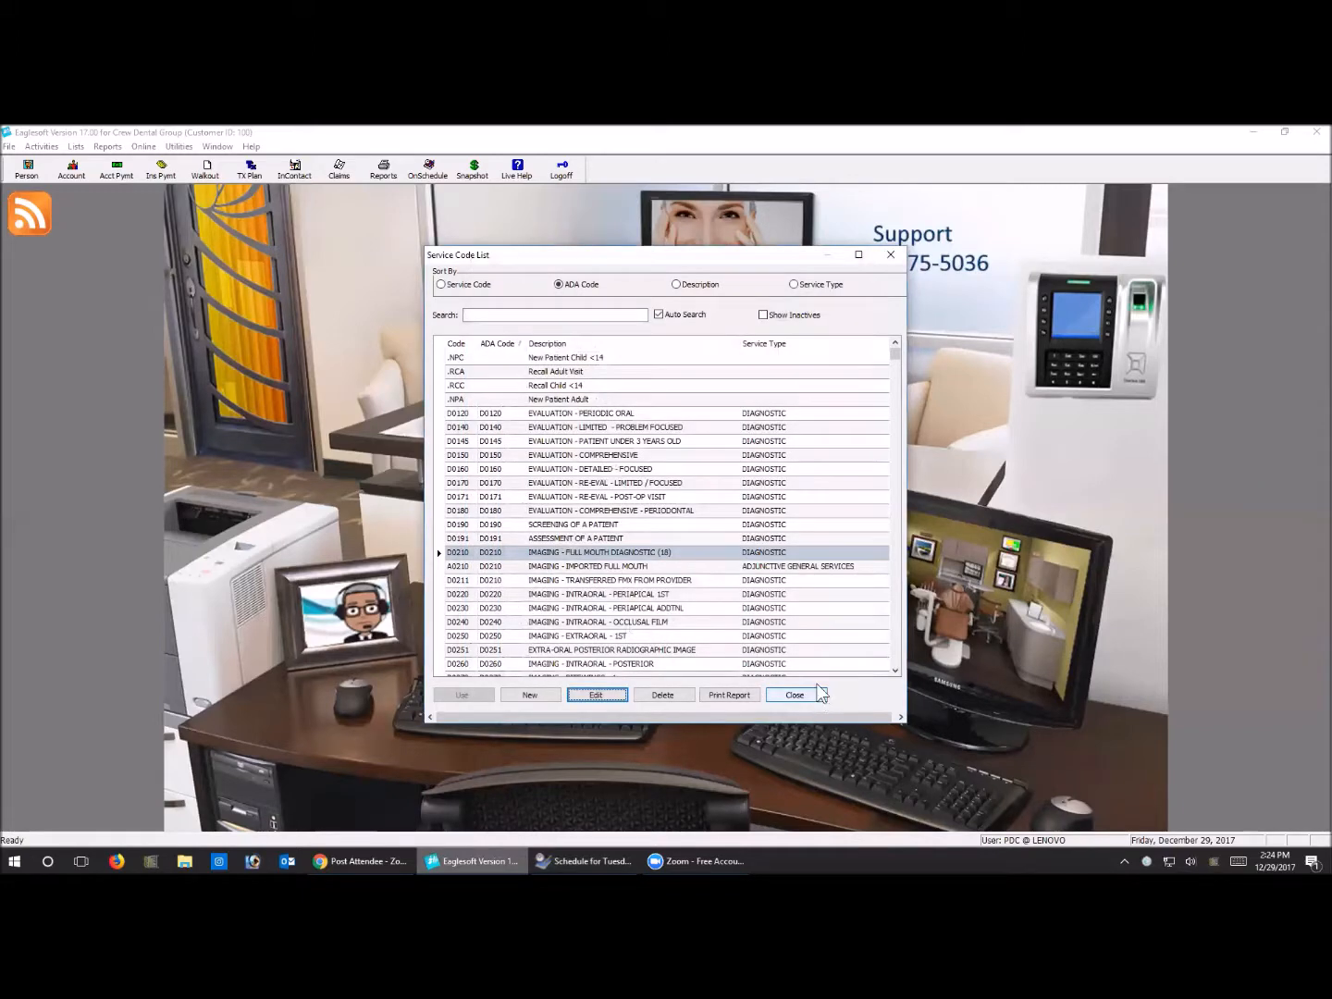
{"action": "left_click", "coordinate": [818, 694]}
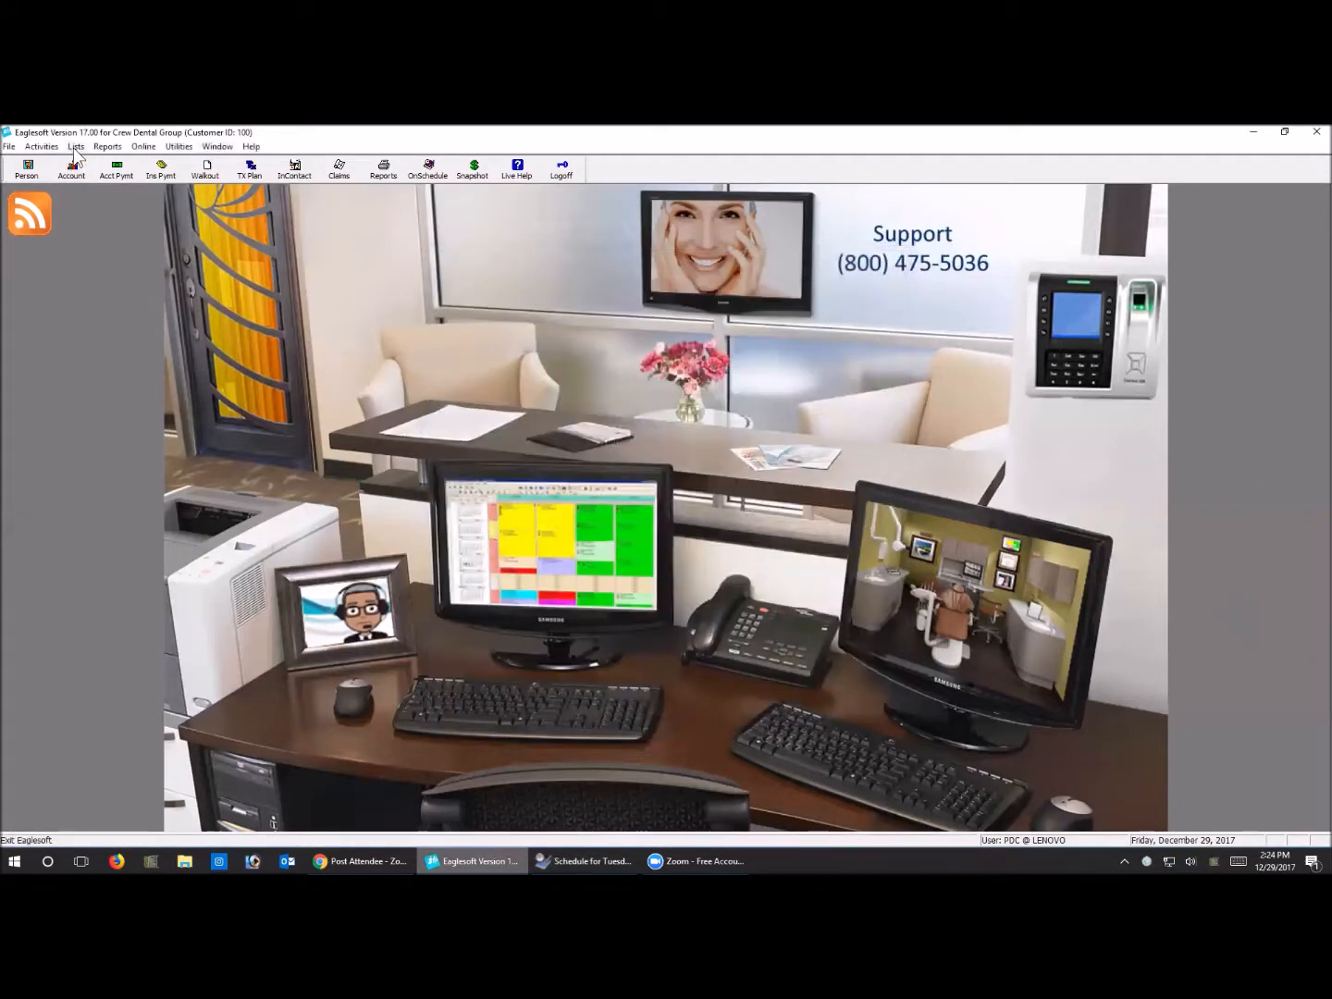
{"action": "left_click", "coordinate": [75, 146]}
{"action": "left_click", "coordinate": [72, 315]}
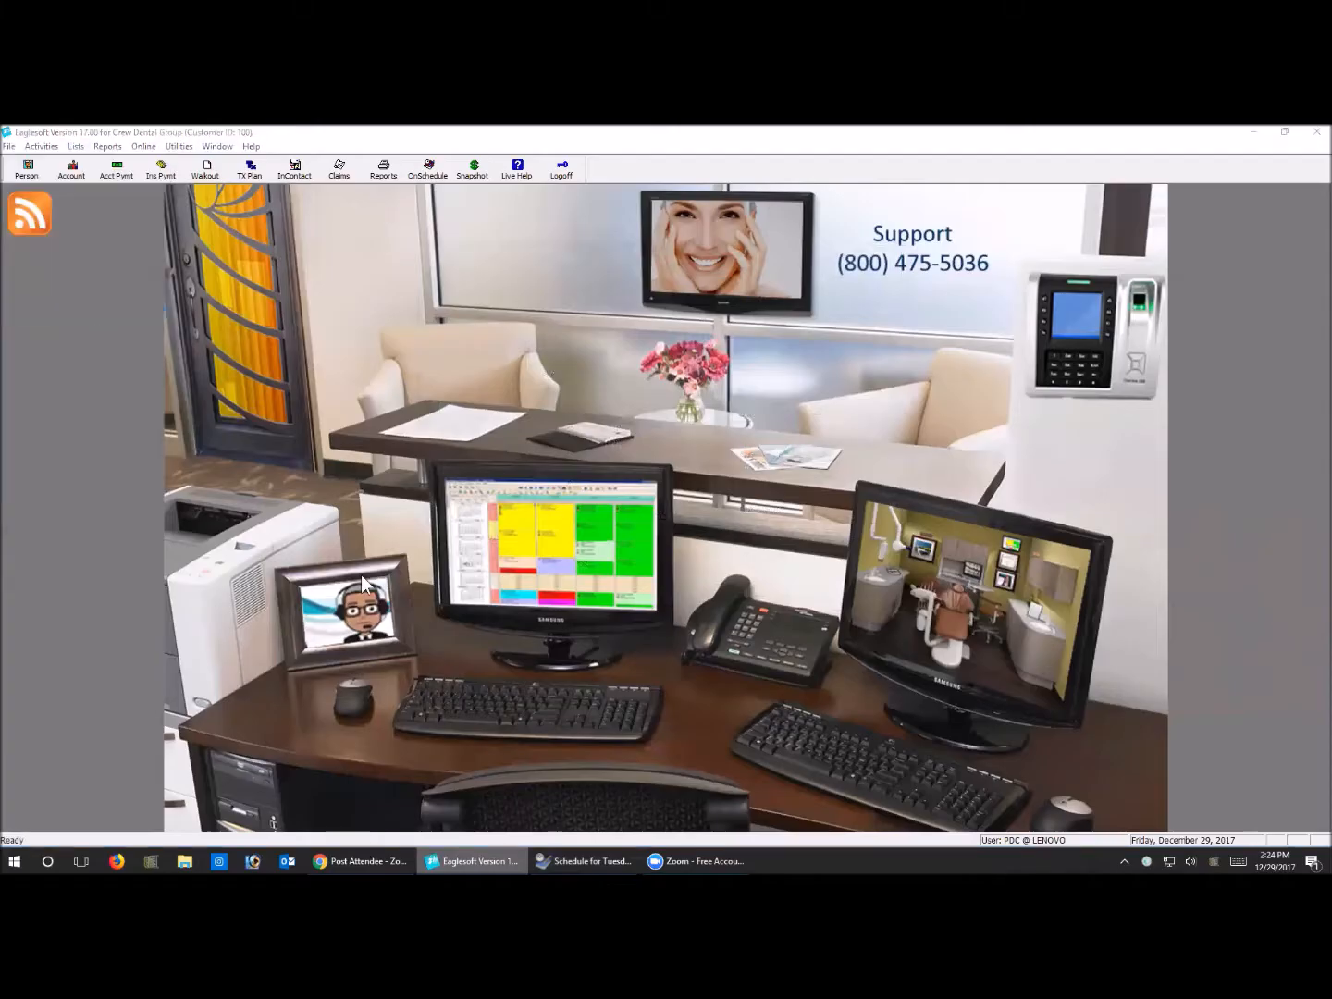
Try to add an IntelliCare reminder described as Dead Beats that considers account balances at least 30 days old
{"action": "left_click", "coordinate": [560, 628]}
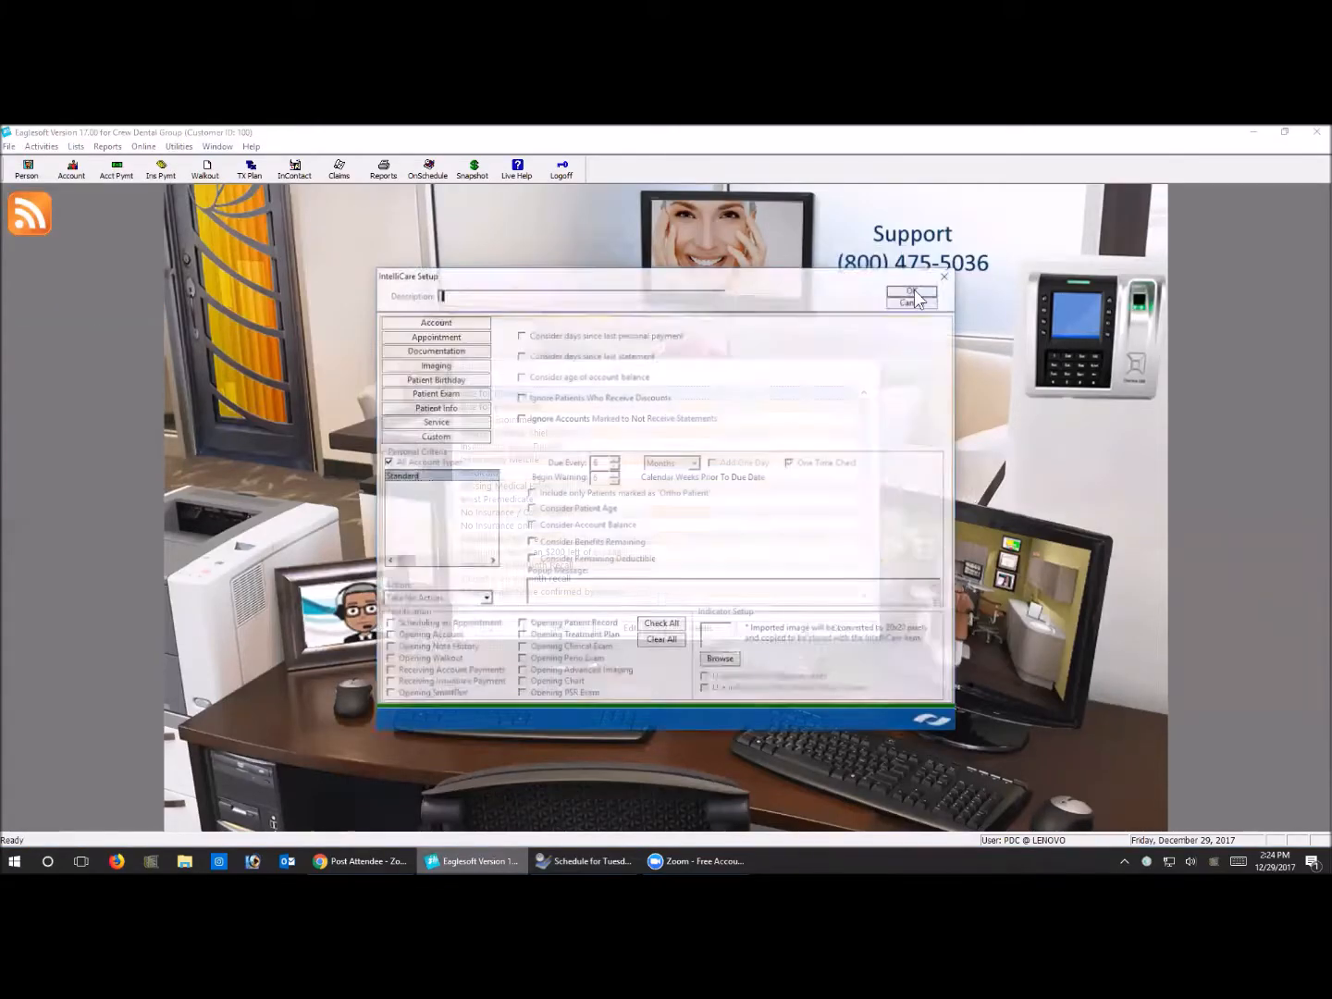
{"action": "type", "text": "De"}
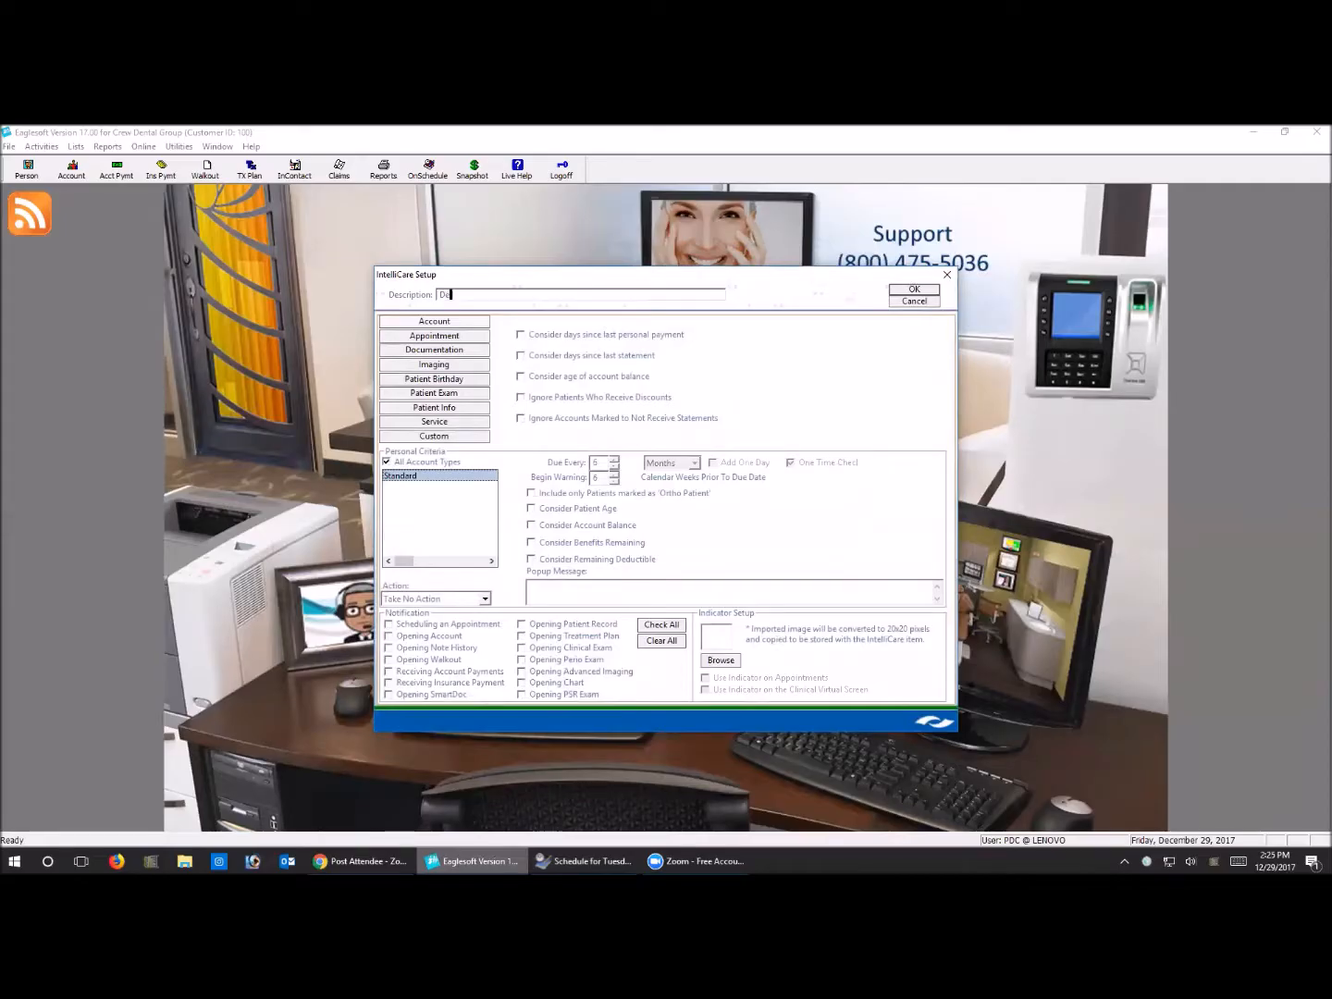
{"action": "type", "text": "ad Beats"}
{"action": "left_click", "coordinate": [561, 378]}
{"action": "left_click", "coordinate": [778, 378]}
{"action": "left_click", "coordinate": [773, 401]}
Limit the reminder to account balances from $200.00 to $99999.00, and consider a last personal payment 30 days ago
{"action": "left_click", "coordinate": [544, 525]}
{"action": "left_click", "coordinate": [729, 525]}
{"action": "type", "text": "200.00"}
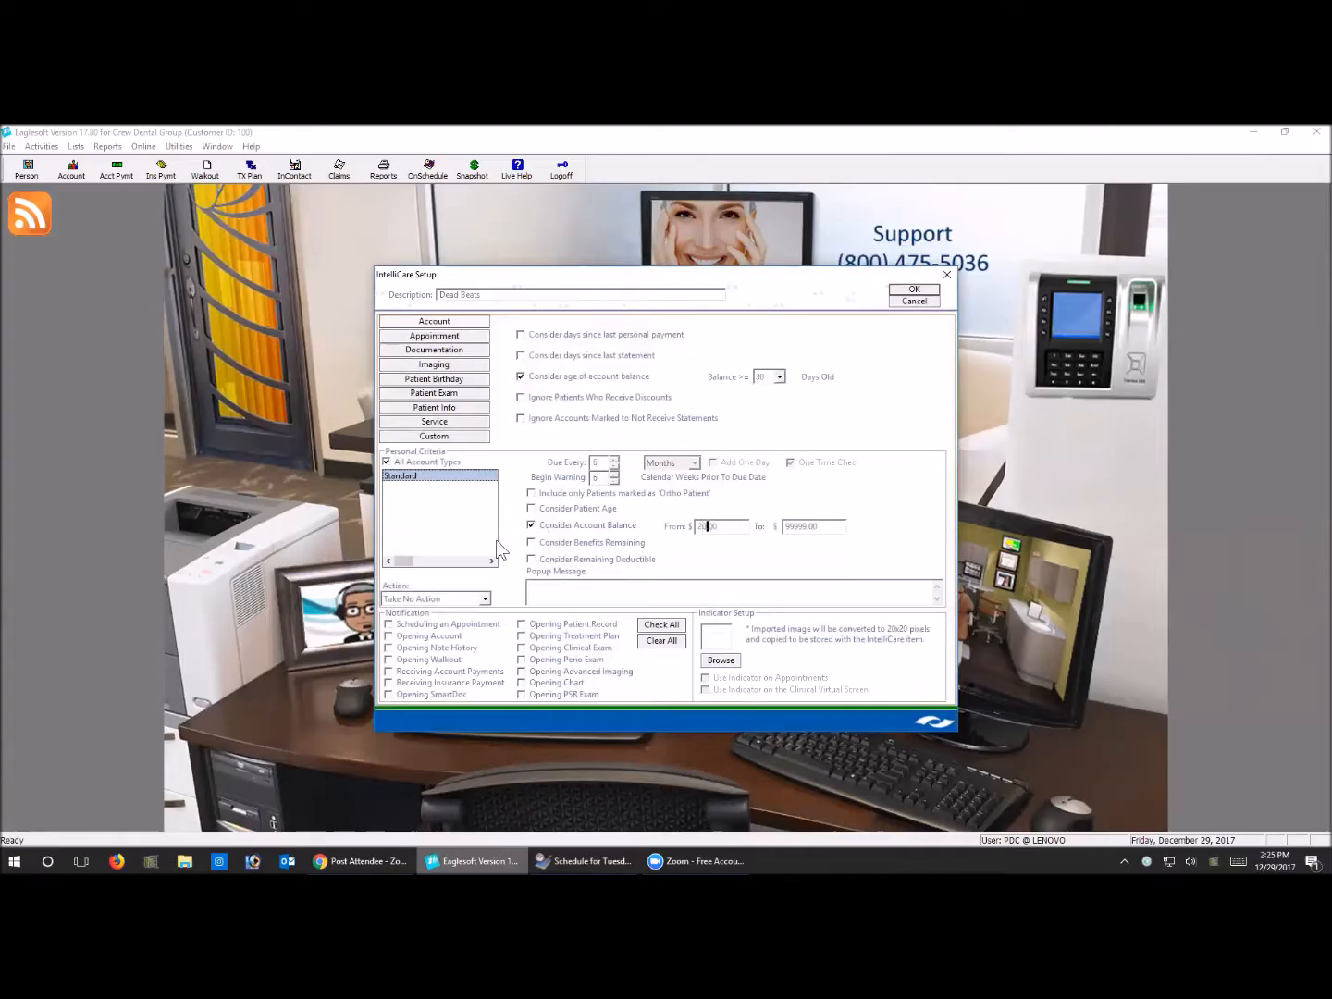
{"action": "key", "text": "Tab"}
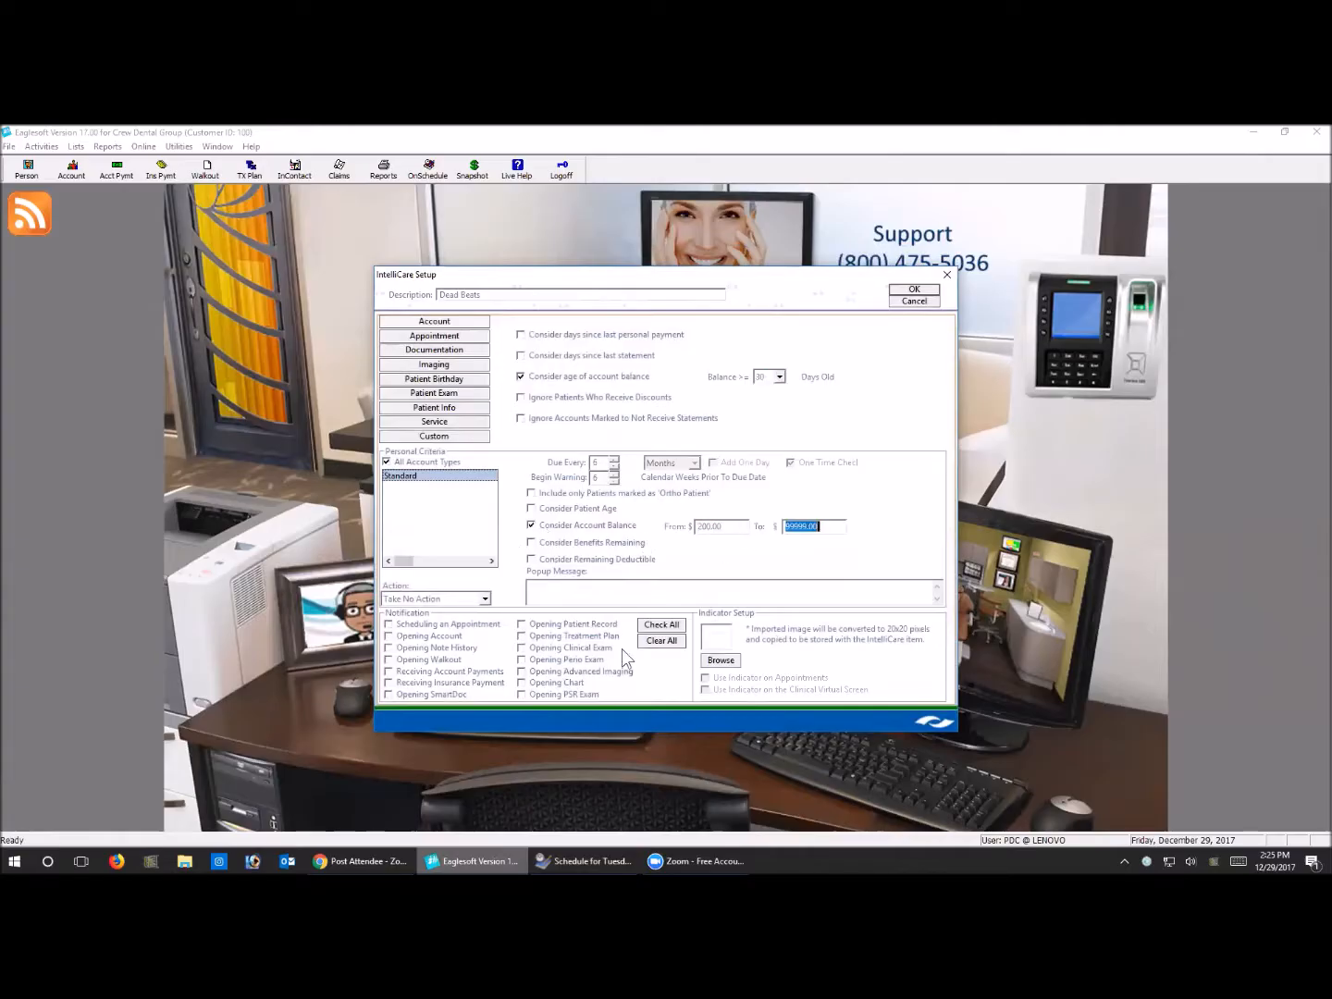
{"action": "left_click", "coordinate": [542, 330]}
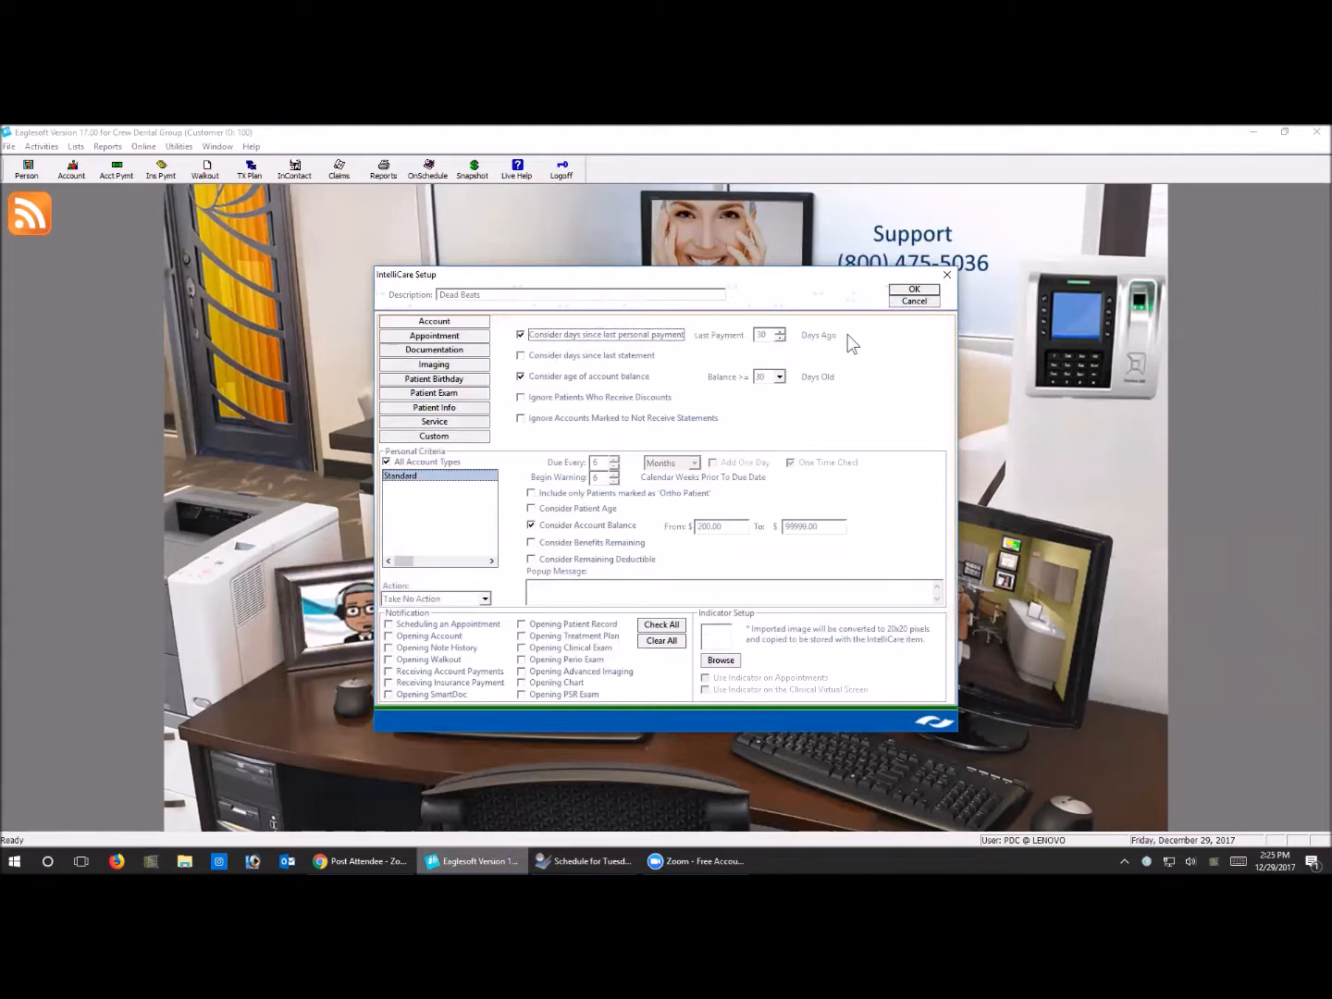
Assign vip red.bmp as the reminder's indicator, and enable it on appointments and the Clinical Virtual Screen
{"action": "left_click", "coordinate": [723, 660]}
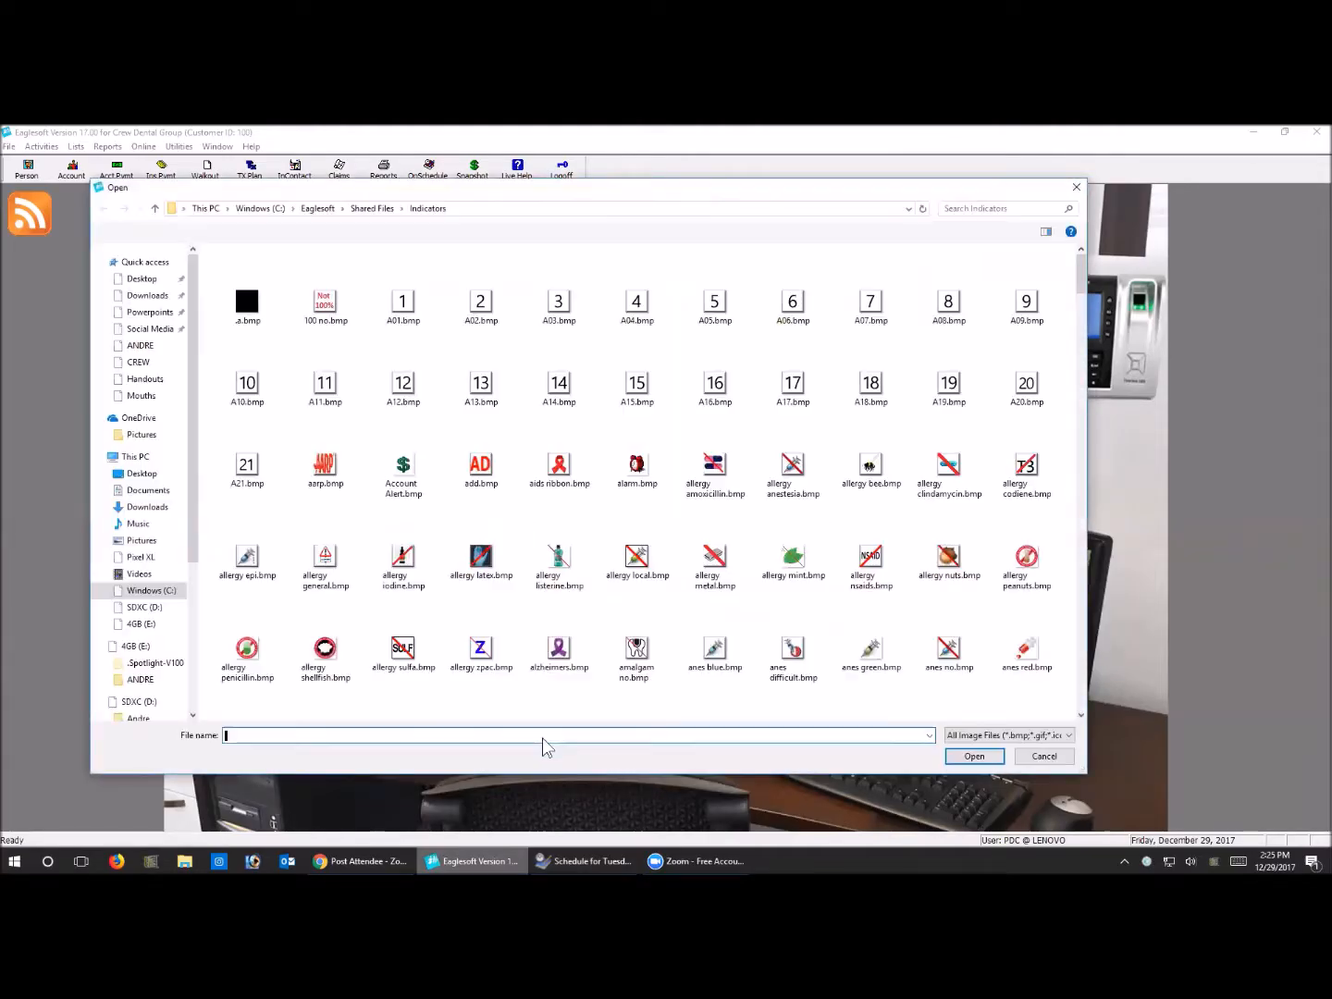
{"action": "type", "text": "vip"}
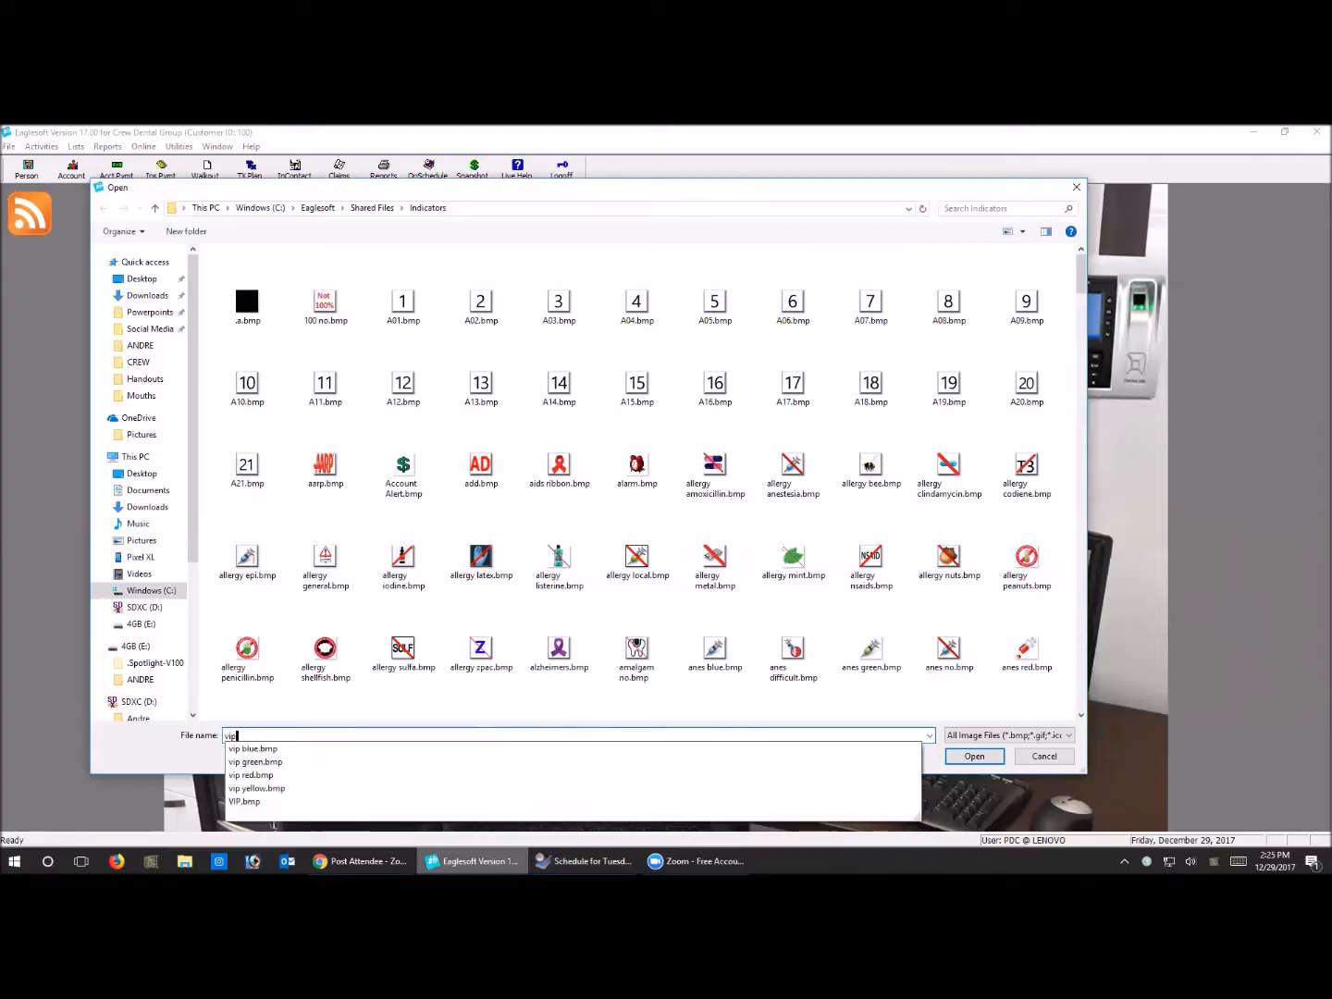
{"action": "left_click", "coordinate": [510, 780]}
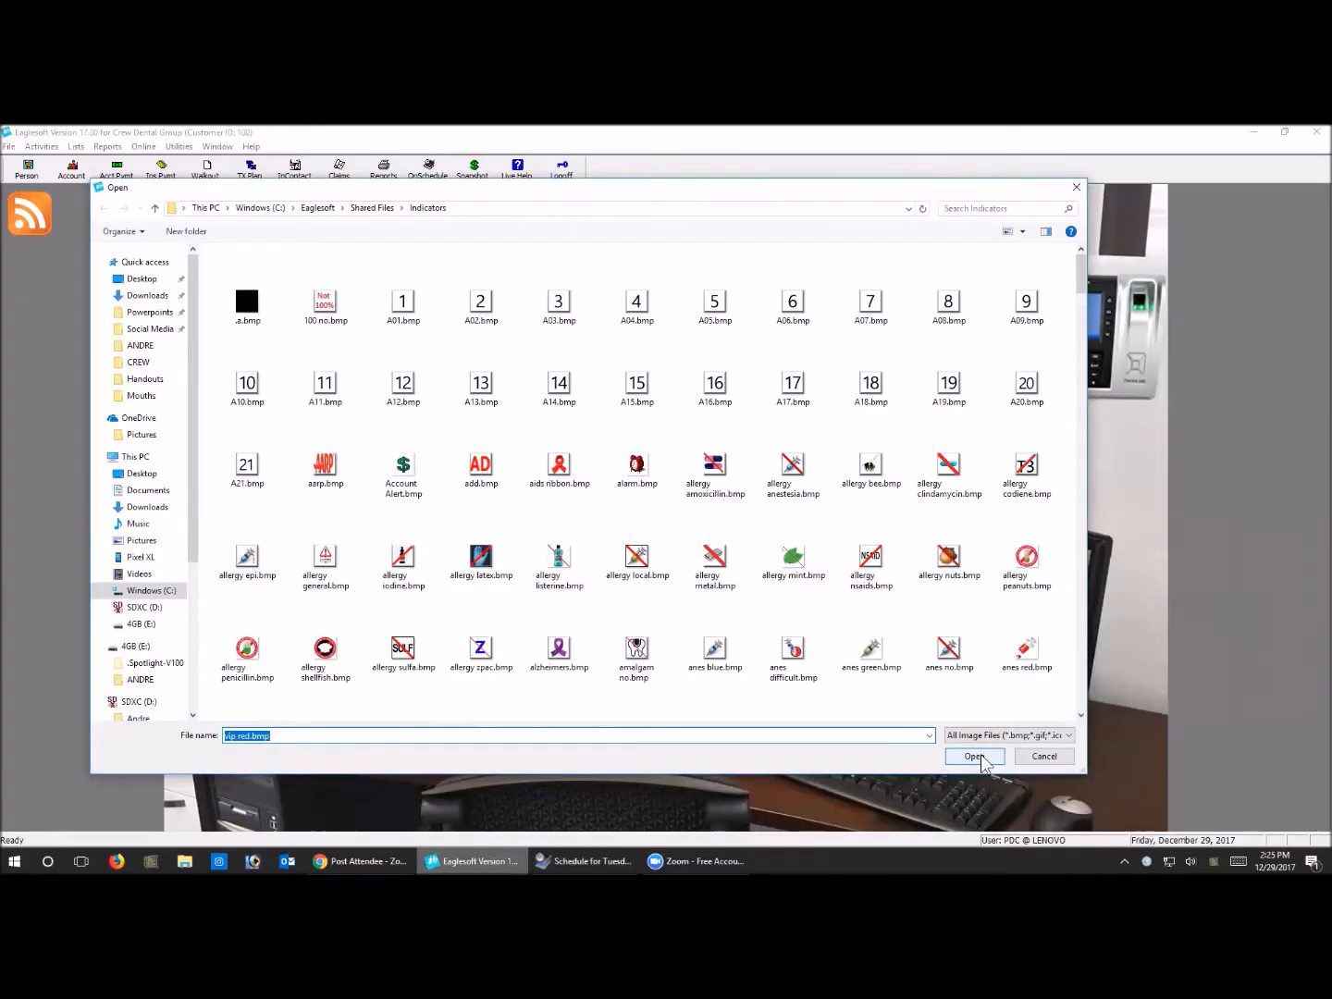
{"action": "left_click", "coordinate": [976, 755]}
{"action": "left_click", "coordinate": [707, 684]}
{"action": "left_click", "coordinate": [708, 690]}
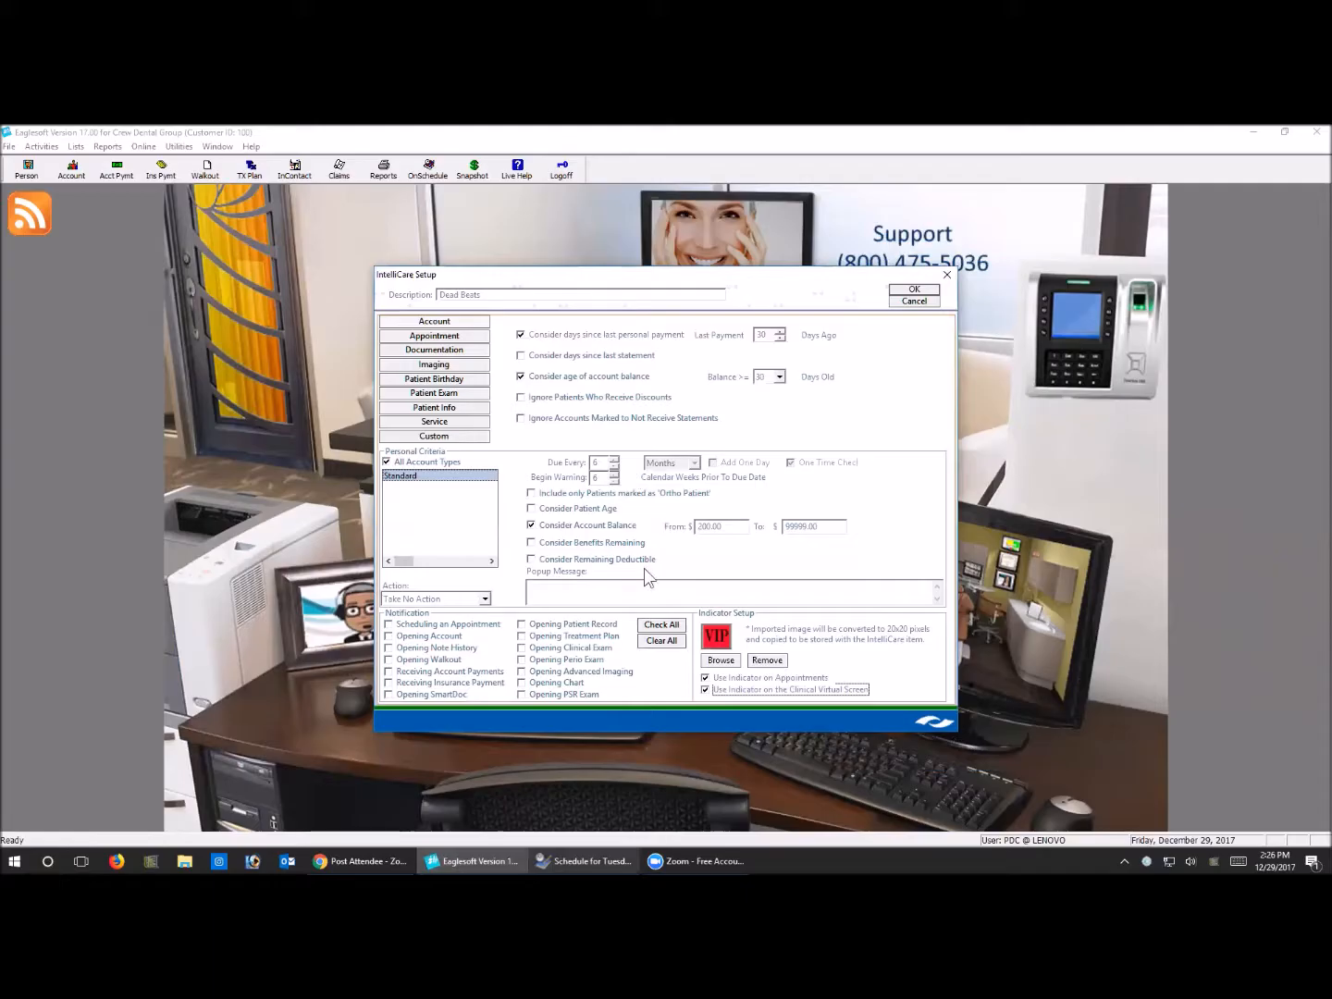
Discard the new Dead Beats reminder and close the IntelliCare reminders list
{"action": "left_click", "coordinate": [913, 302]}
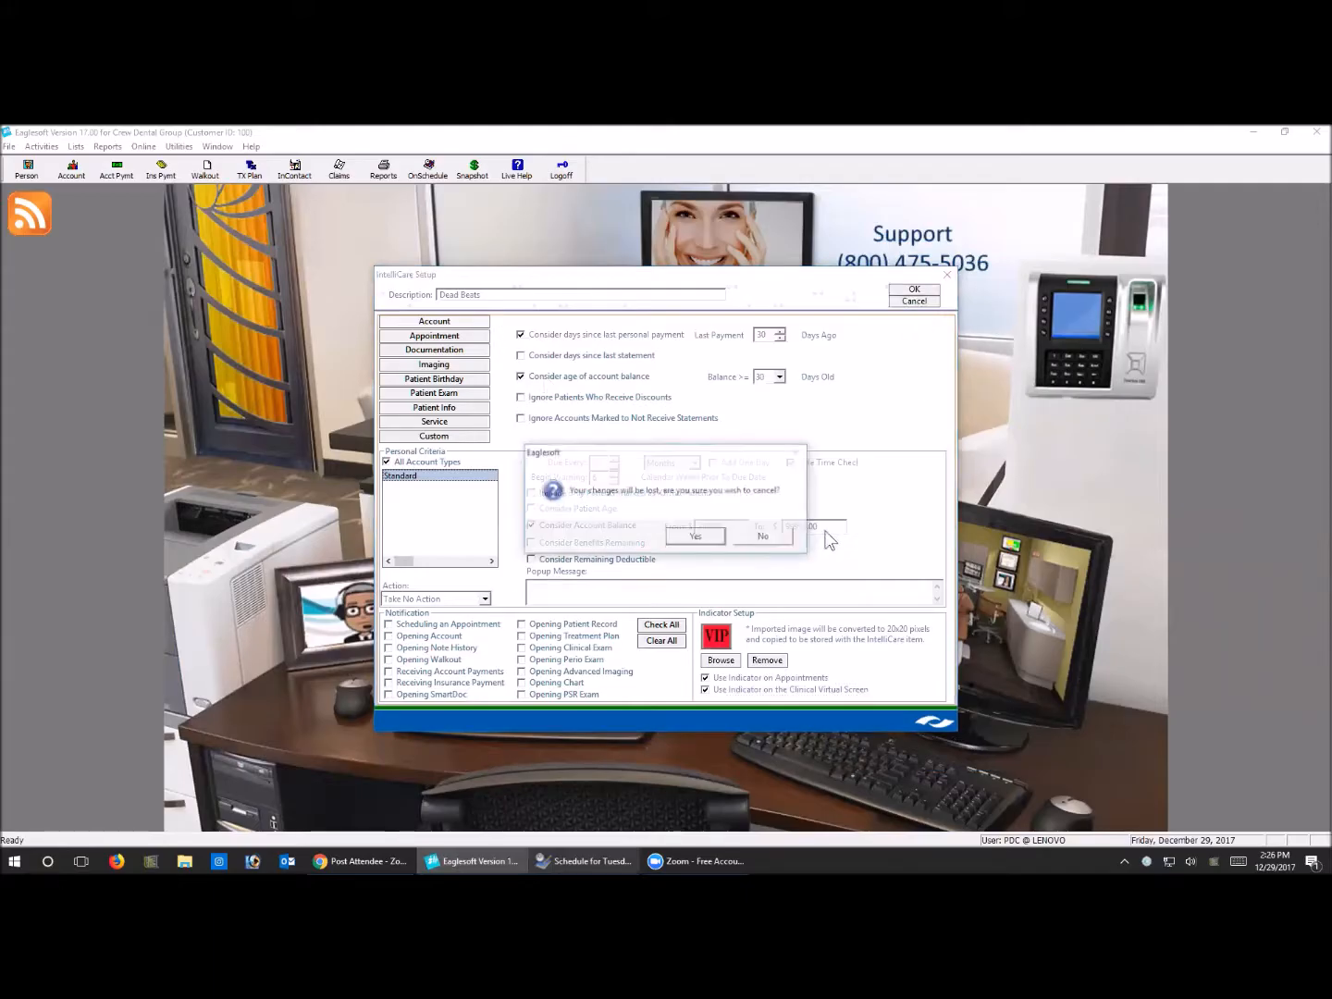
{"action": "left_click", "coordinate": [696, 536]}
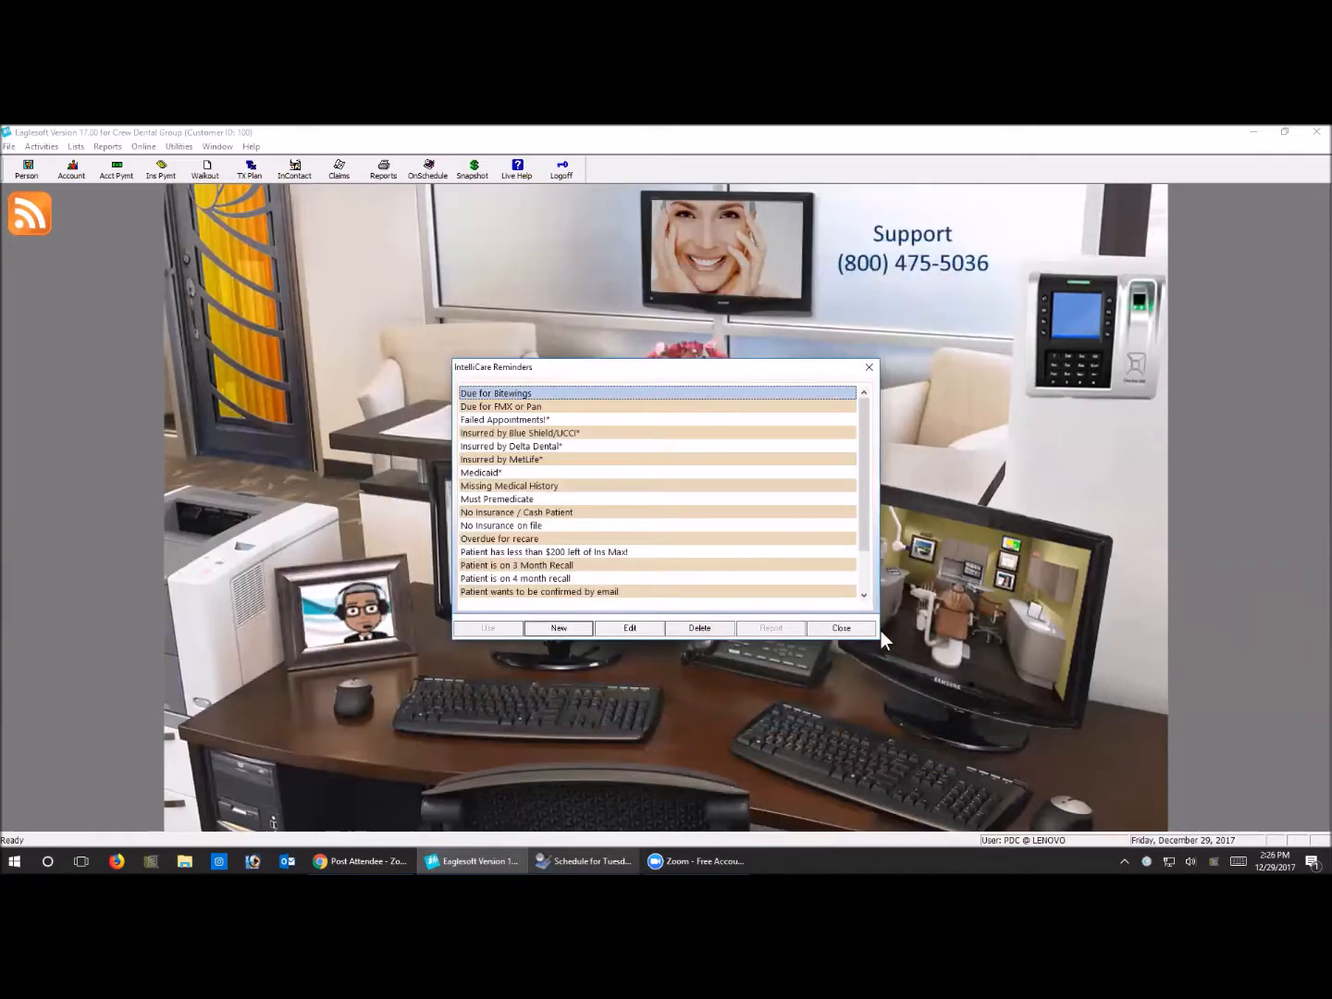
{"action": "left_click", "coordinate": [842, 629]}
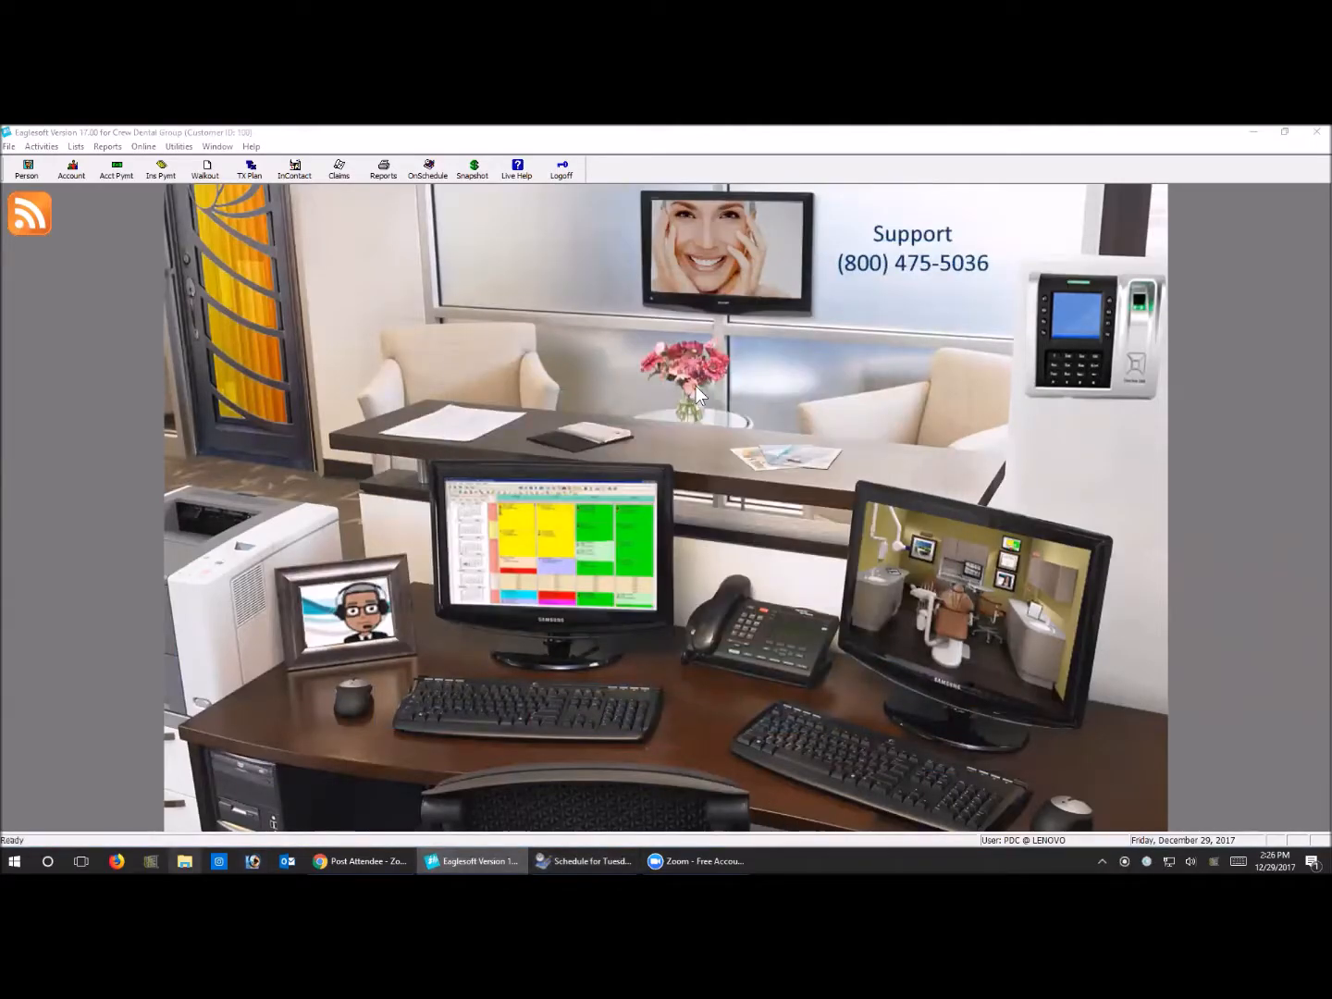
Switch to File Explorer and open the Indicators folder in C:\Eaglesoft\Shared Files in a maximized window
{"action": "key", "text": "super+e"}
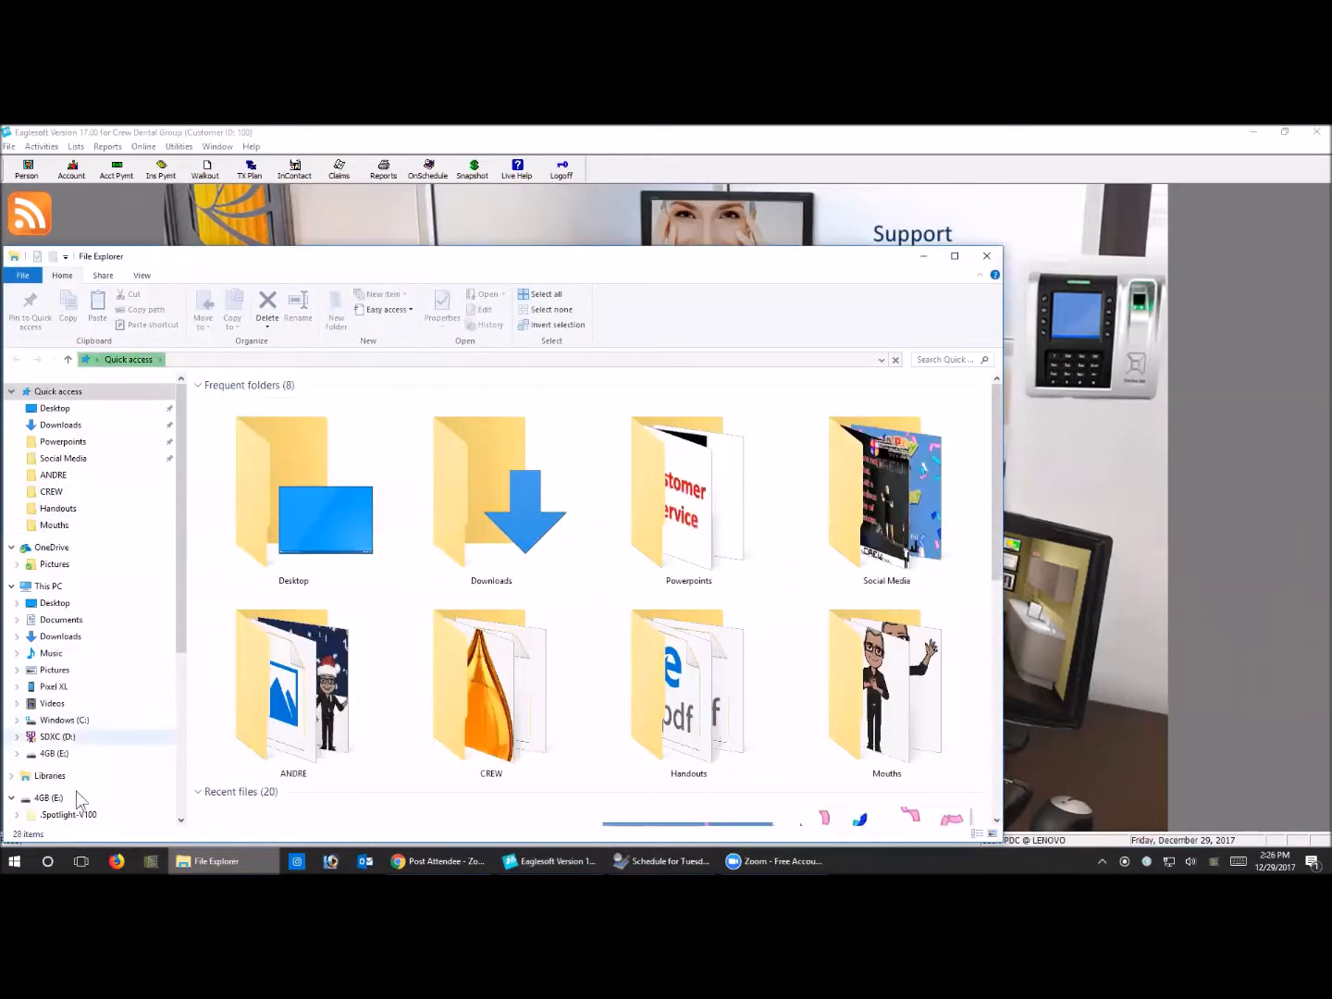
{"action": "left_click", "coordinate": [74, 704]}
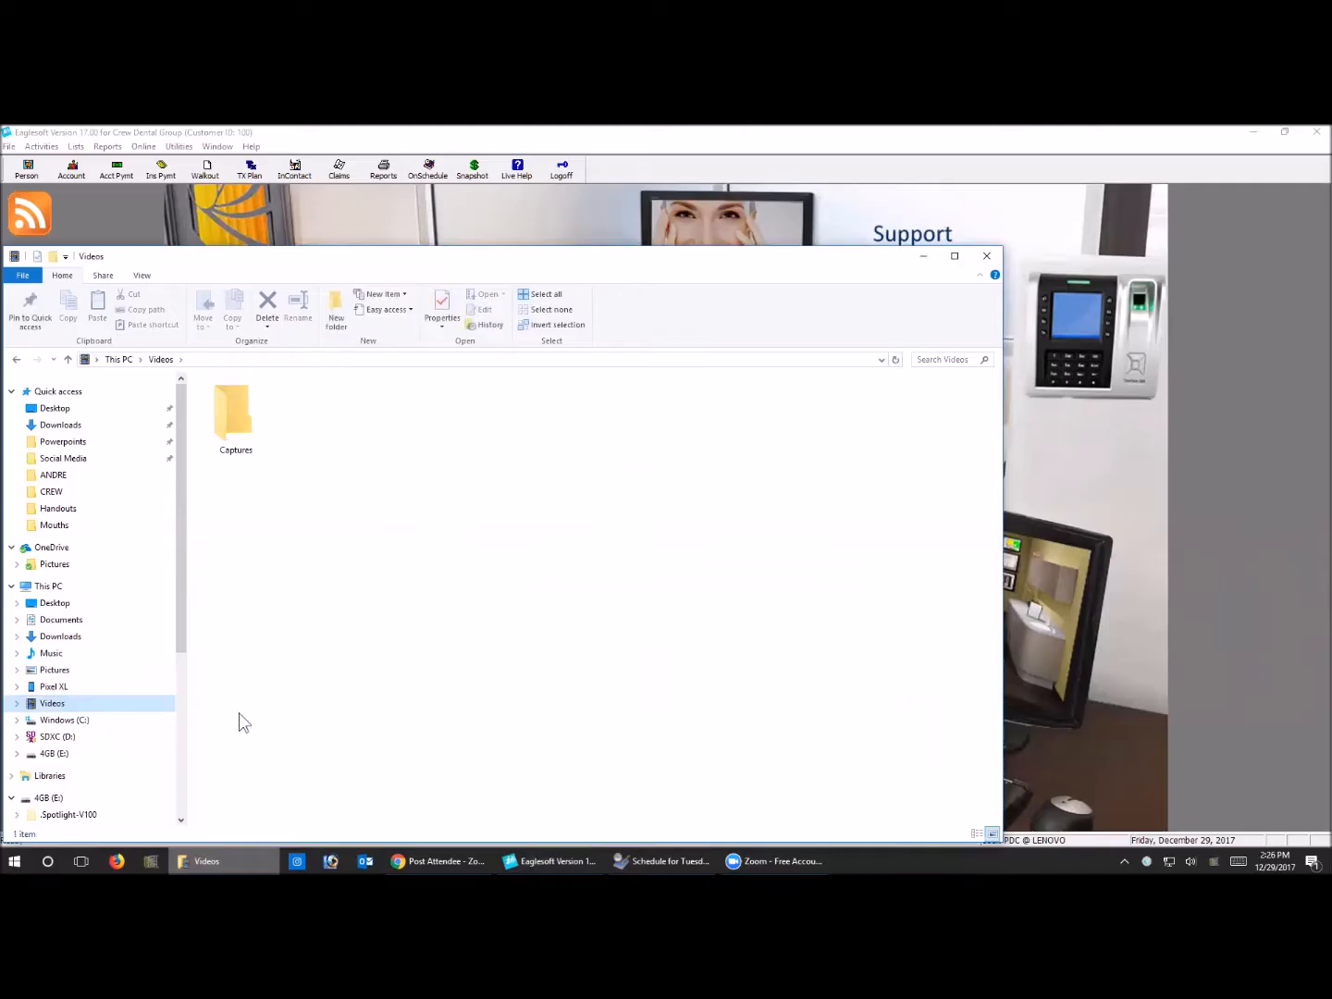
{"action": "left_click", "coordinate": [78, 722]}
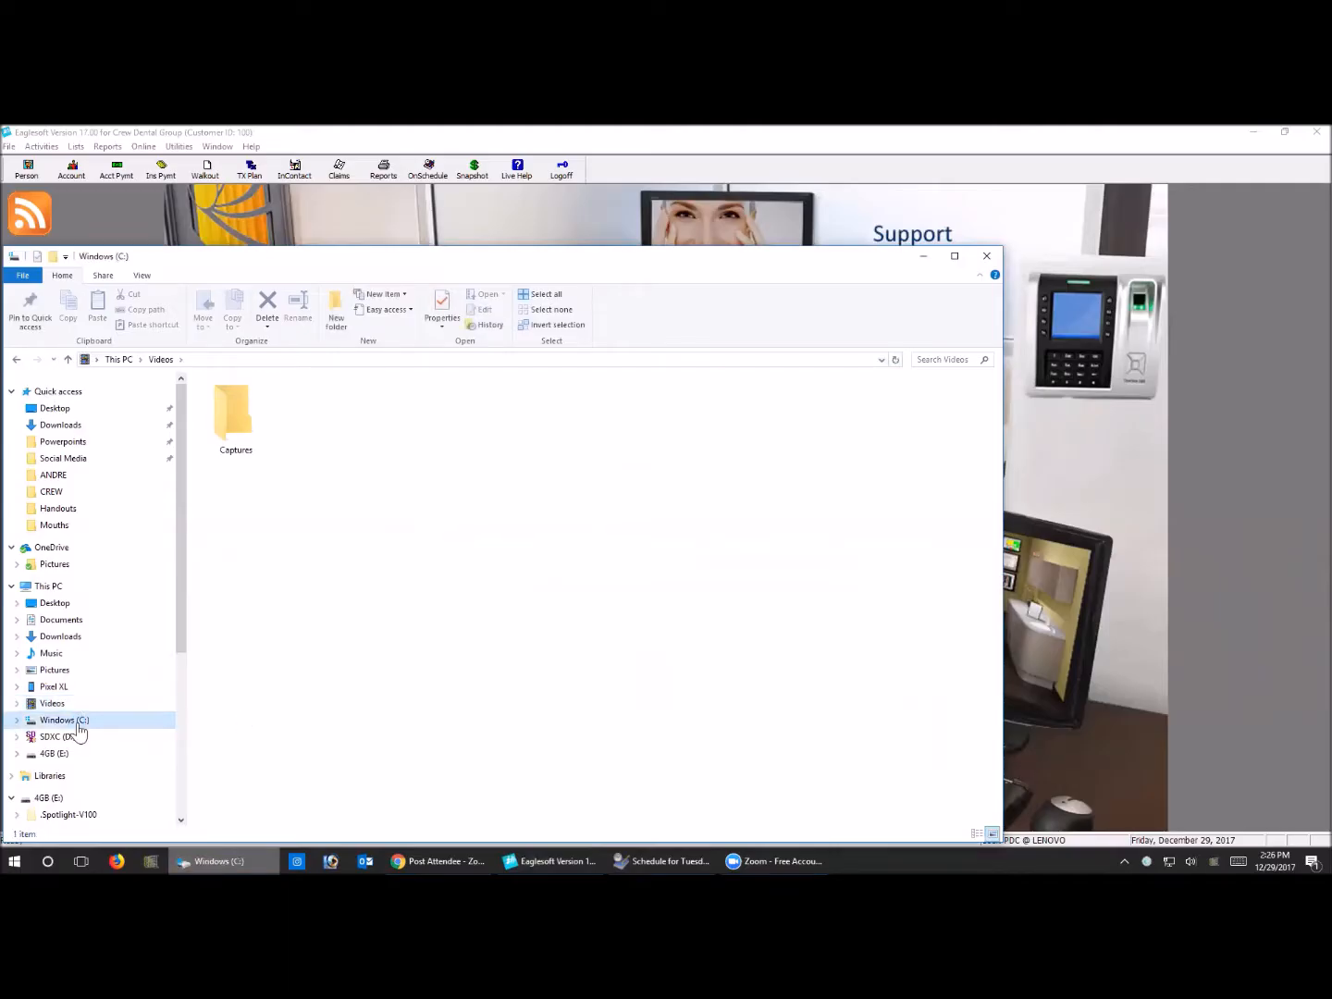
{"action": "left_click", "coordinate": [253, 445]}
{"action": "double_click", "coordinate": [252, 447]}
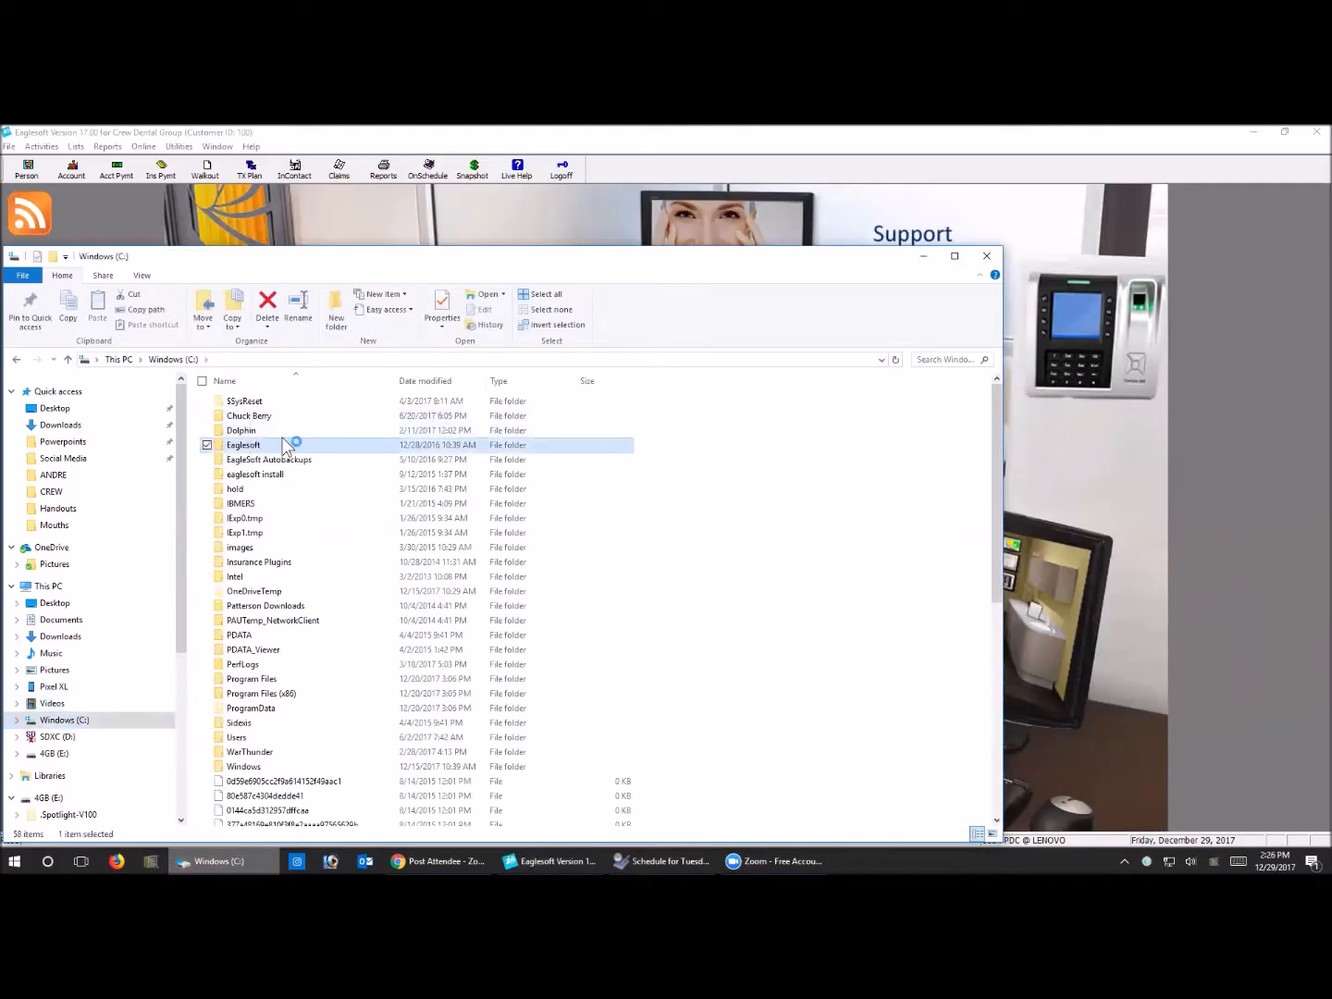
{"action": "left_click", "coordinate": [261, 446]}
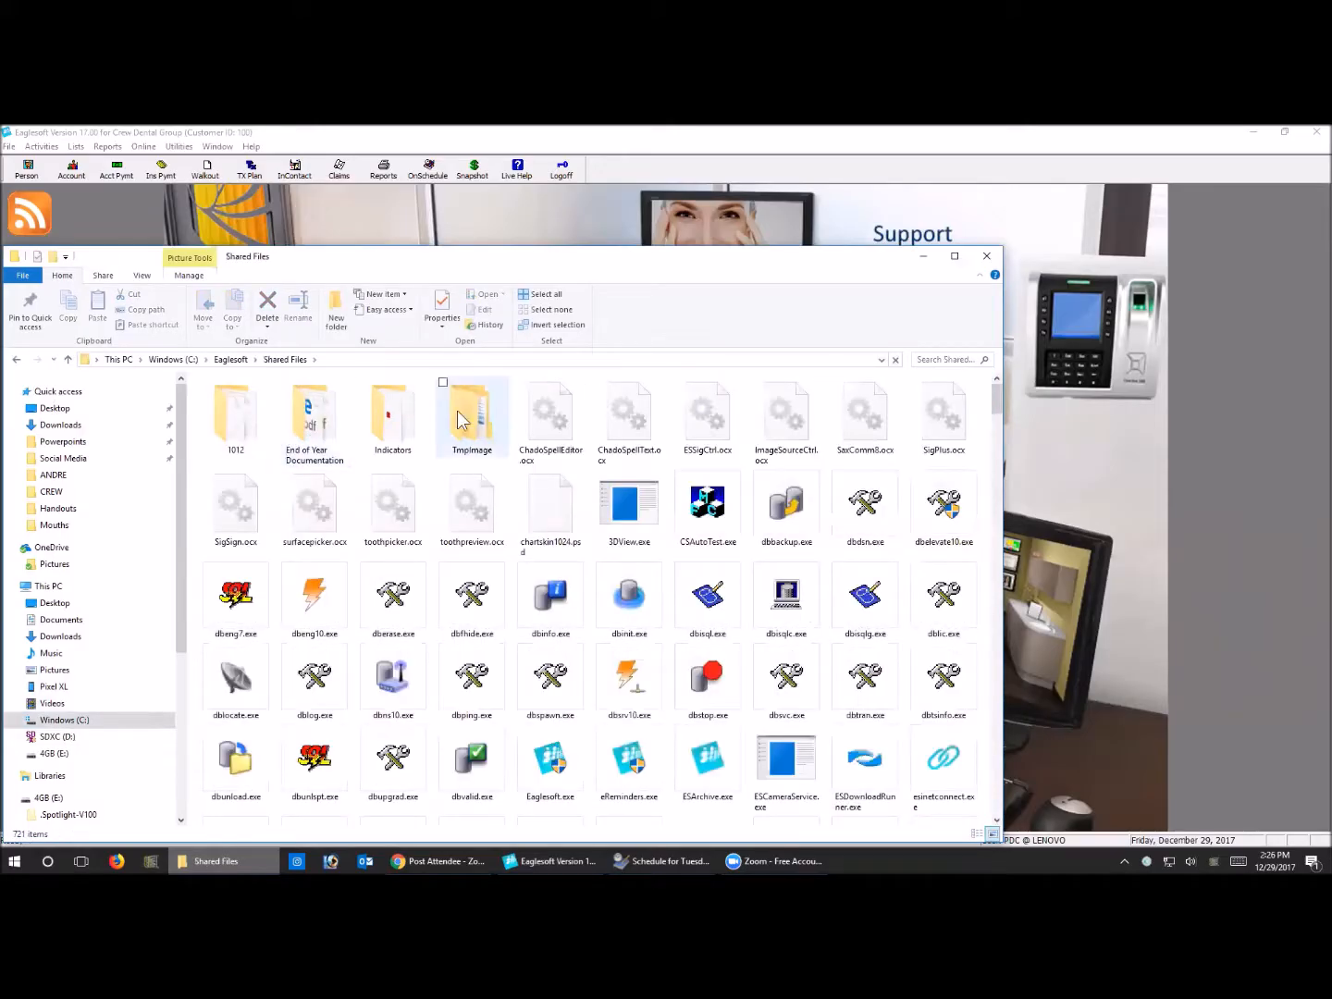
{"action": "double_click", "coordinate": [393, 424]}
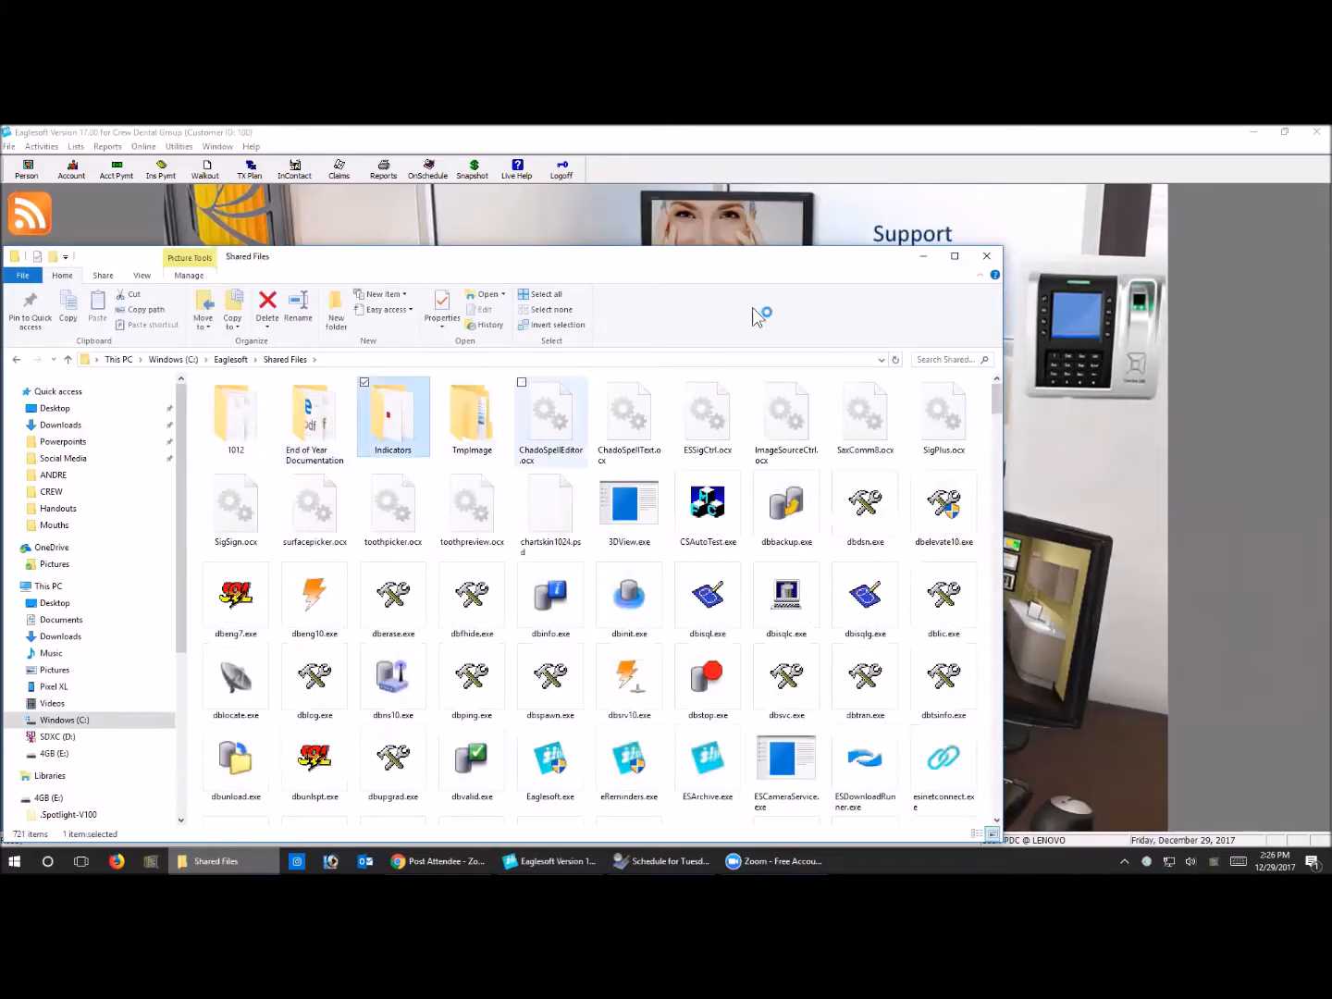
{"action": "left_click", "coordinate": [954, 257]}
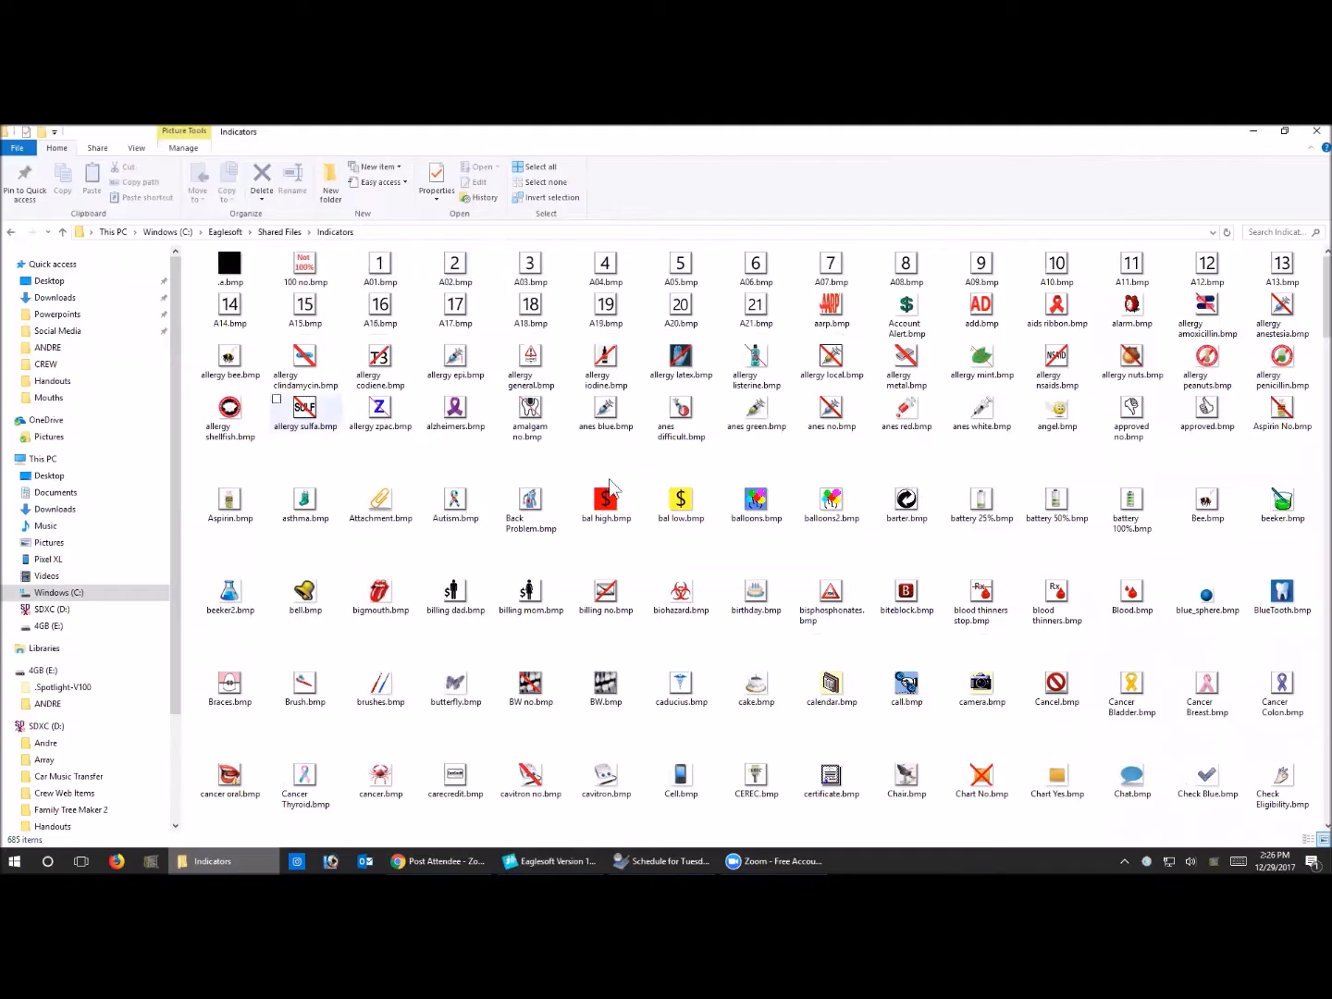
Examine the indicator images throughout the Indicators folder, including the insurance, missing-information, tooth and VIP icons, and close the folder
{"action": "scroll", "coordinate": [936, 588], "scroll_direction": "down", "scroll_amount": 6}
{"action": "scroll", "coordinate": [935, 592], "scroll_direction": "down", "scroll_amount": 10}
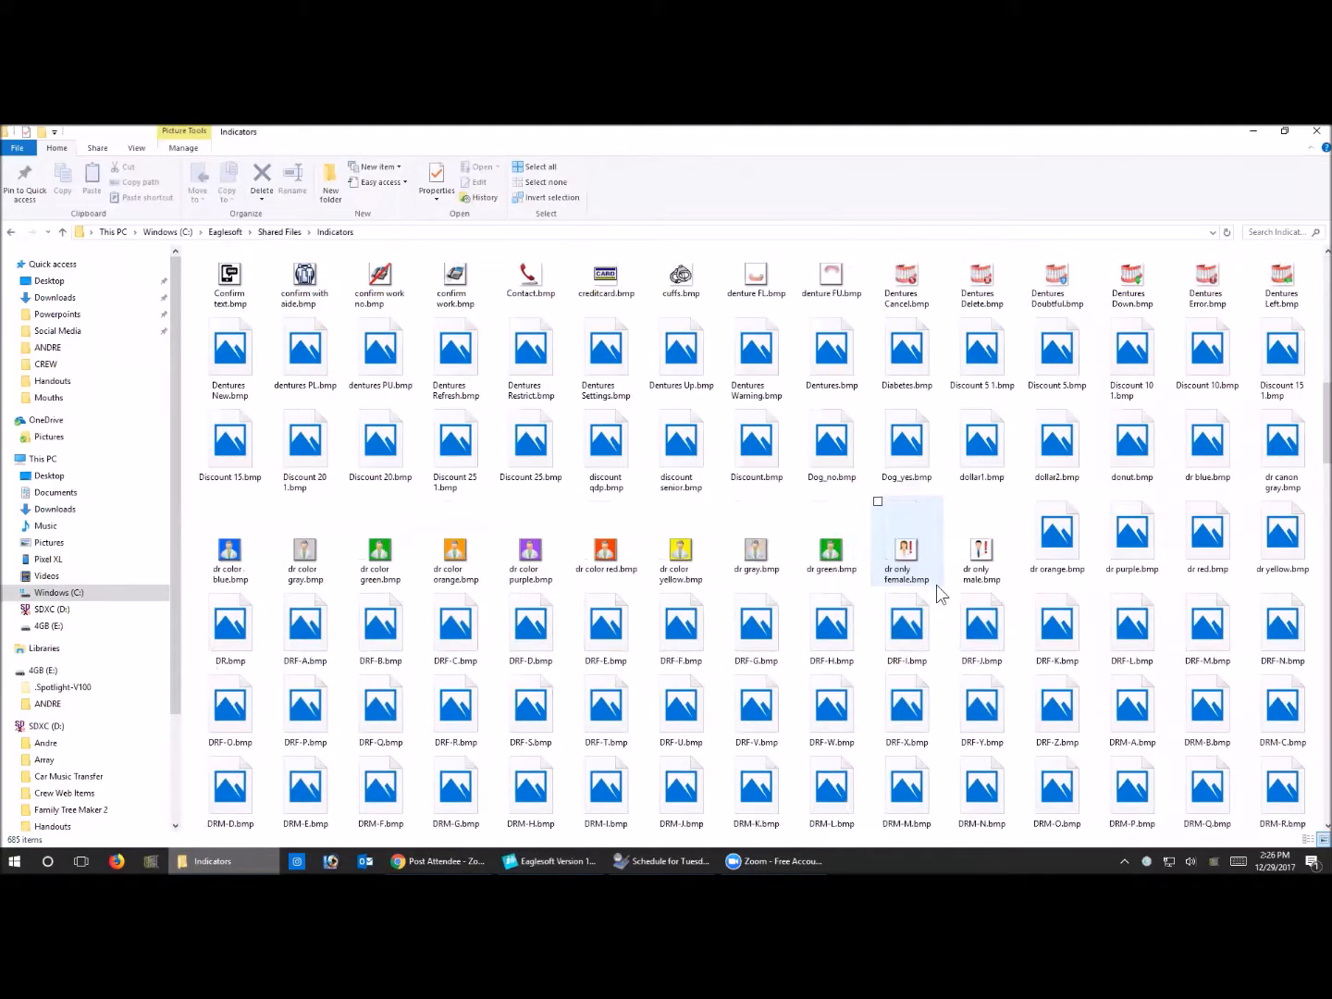
{"action": "scroll", "coordinate": [937, 592], "scroll_direction": "down", "scroll_amount": 5}
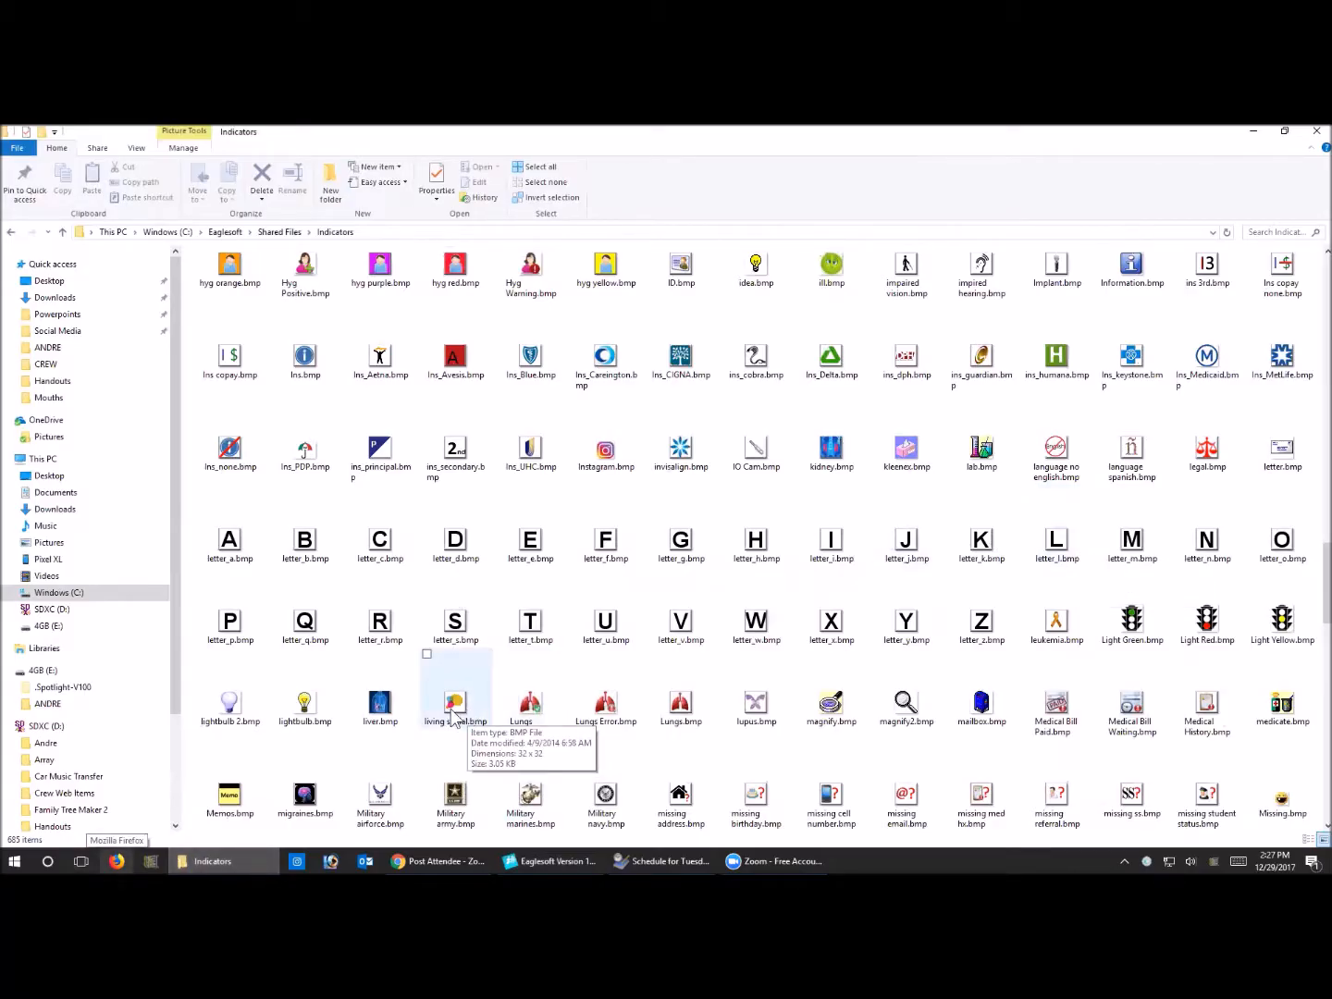
{"action": "scroll", "coordinate": [452, 711], "scroll_direction": "down", "scroll_amount": 3}
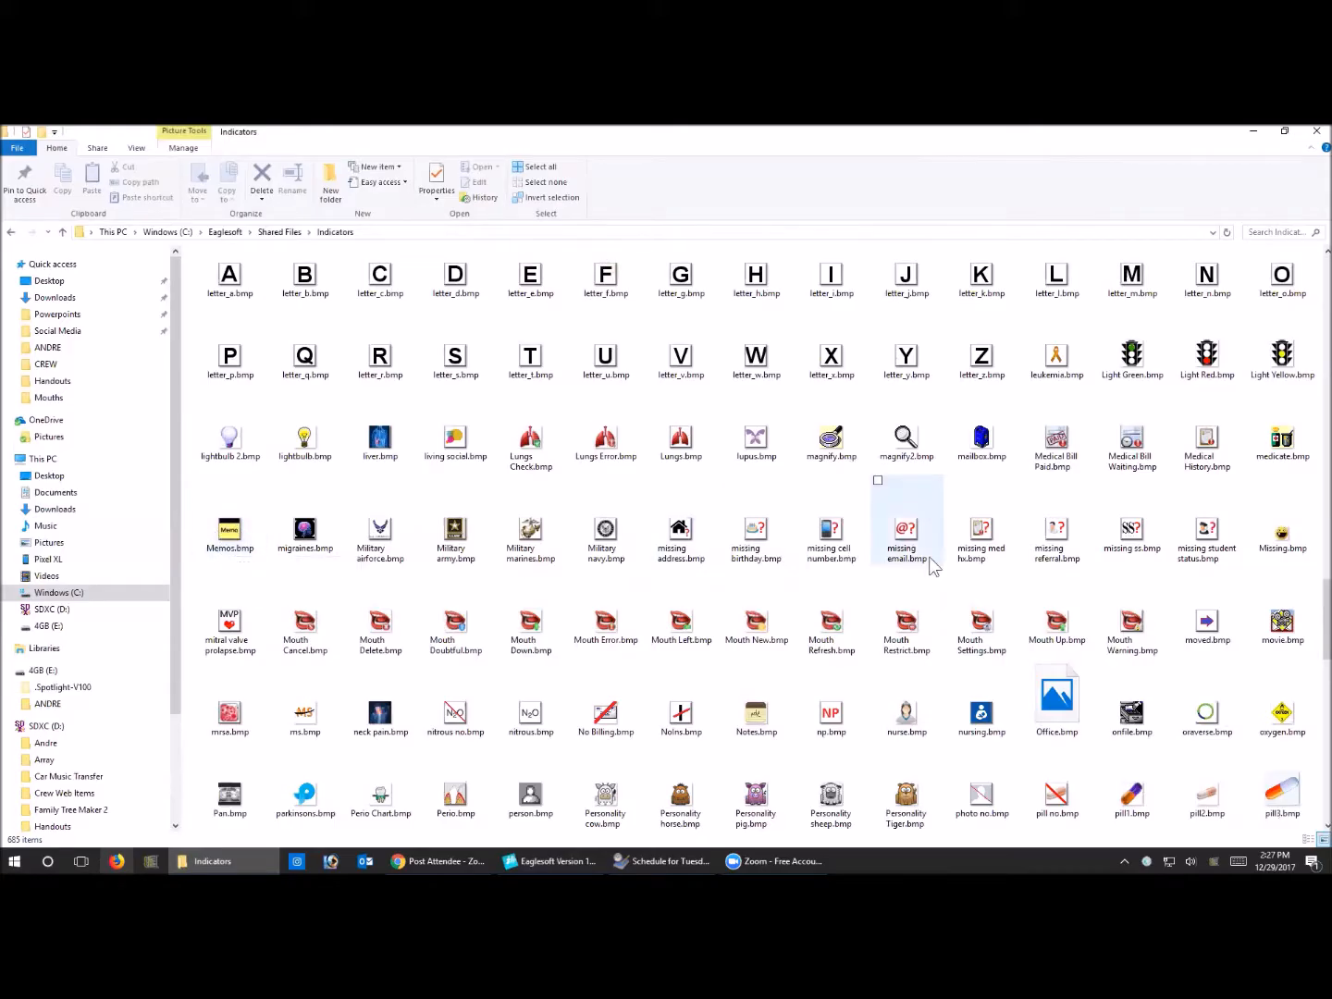
{"action": "scroll", "coordinate": [924, 555], "scroll_direction": "up", "scroll_amount": 1}
{"action": "scroll", "coordinate": [687, 524], "scroll_direction": "up", "scroll_amount": 3}
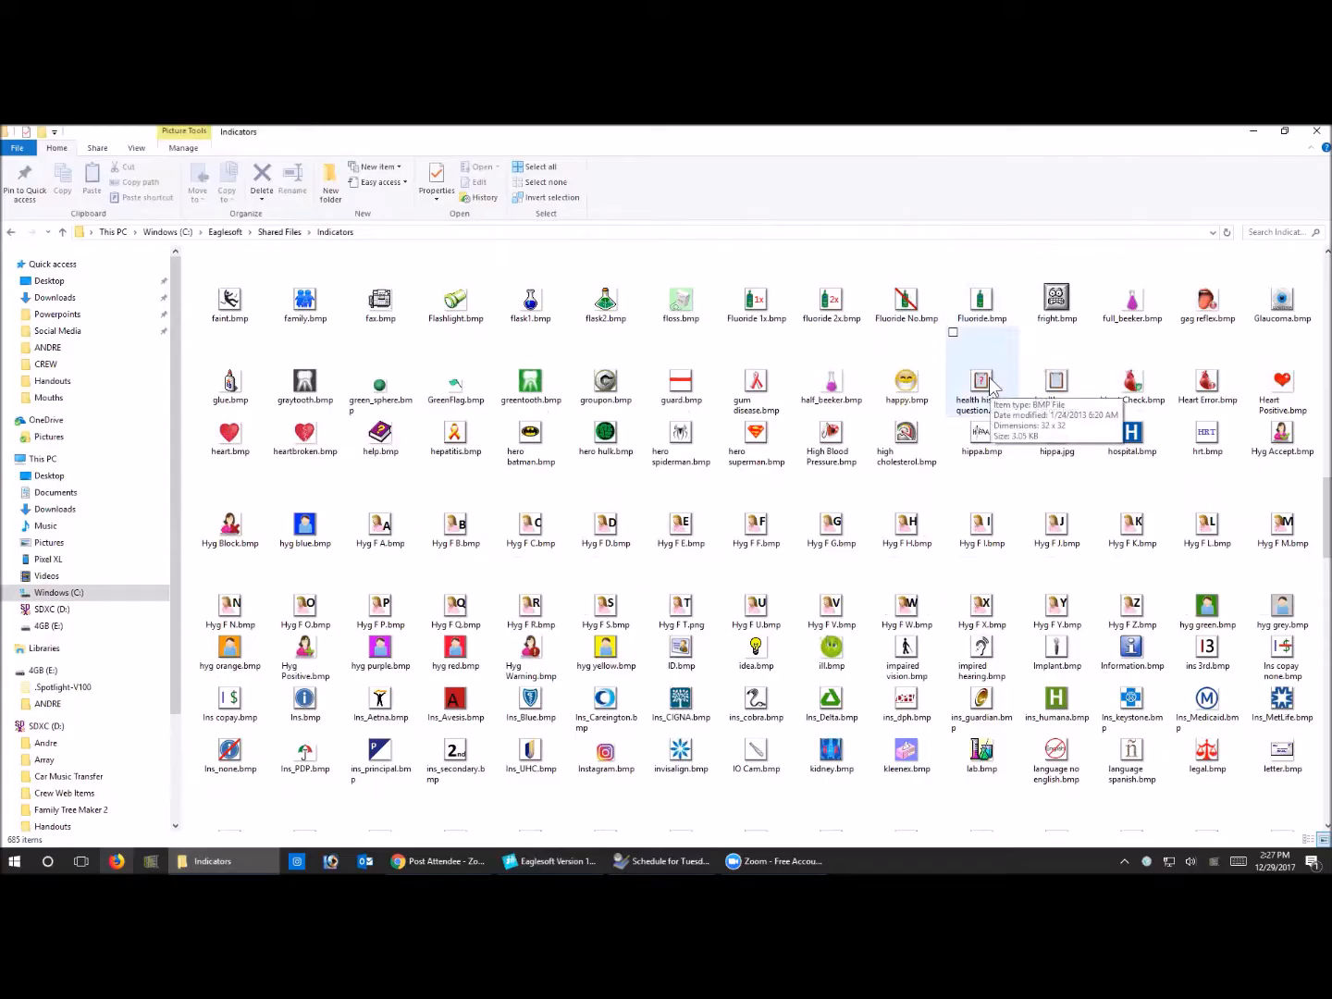
{"action": "scroll", "coordinate": [943, 659], "scroll_direction": "down", "scroll_amount": 2}
{"action": "scroll", "coordinate": [954, 661], "scroll_direction": "down", "scroll_amount": 15}
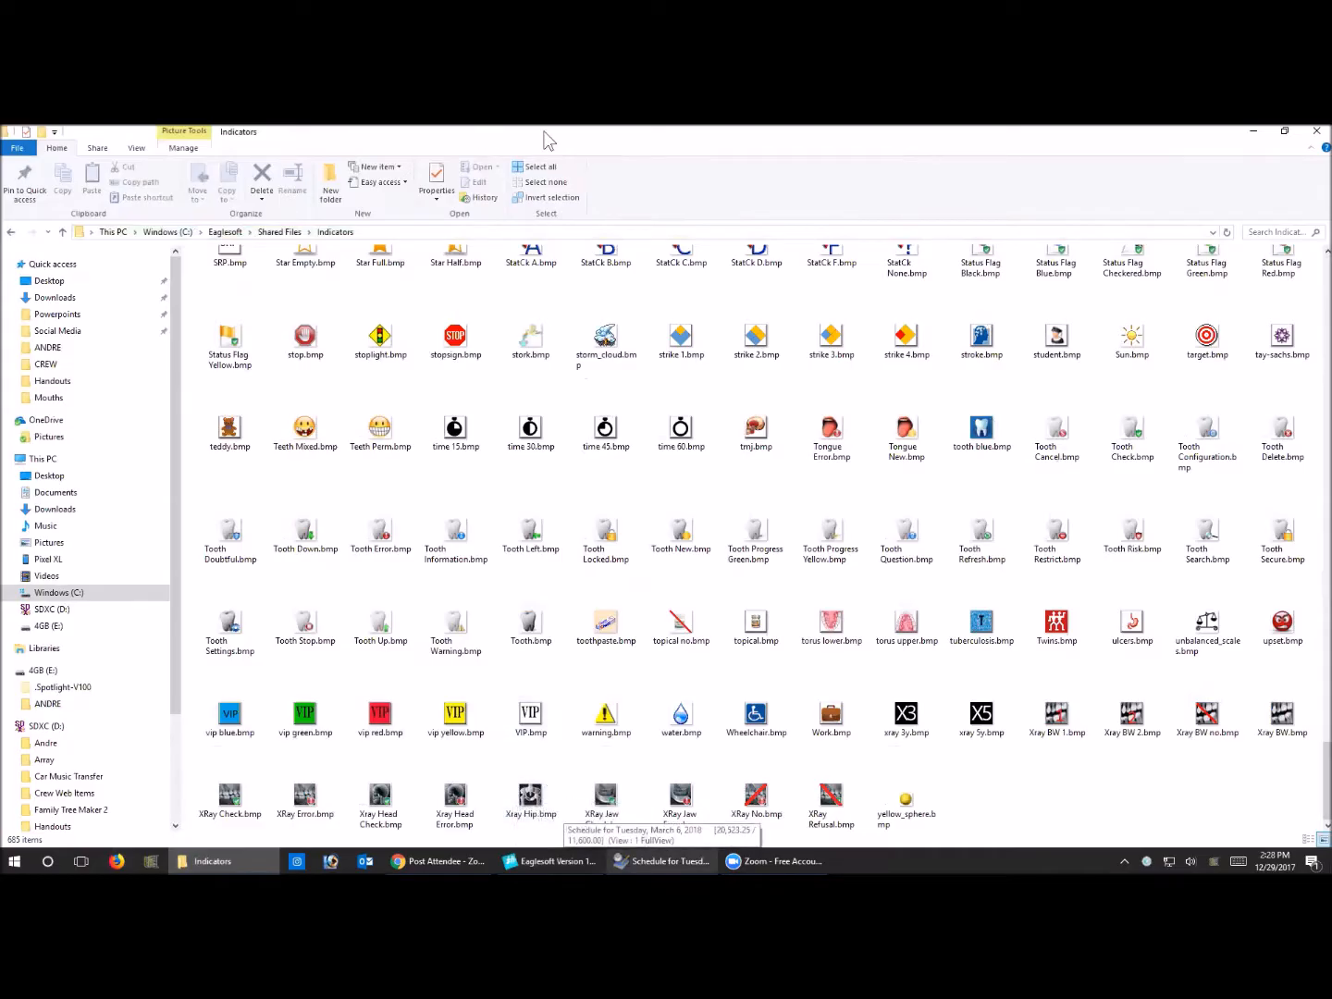
{"action": "left_click", "coordinate": [1315, 129]}
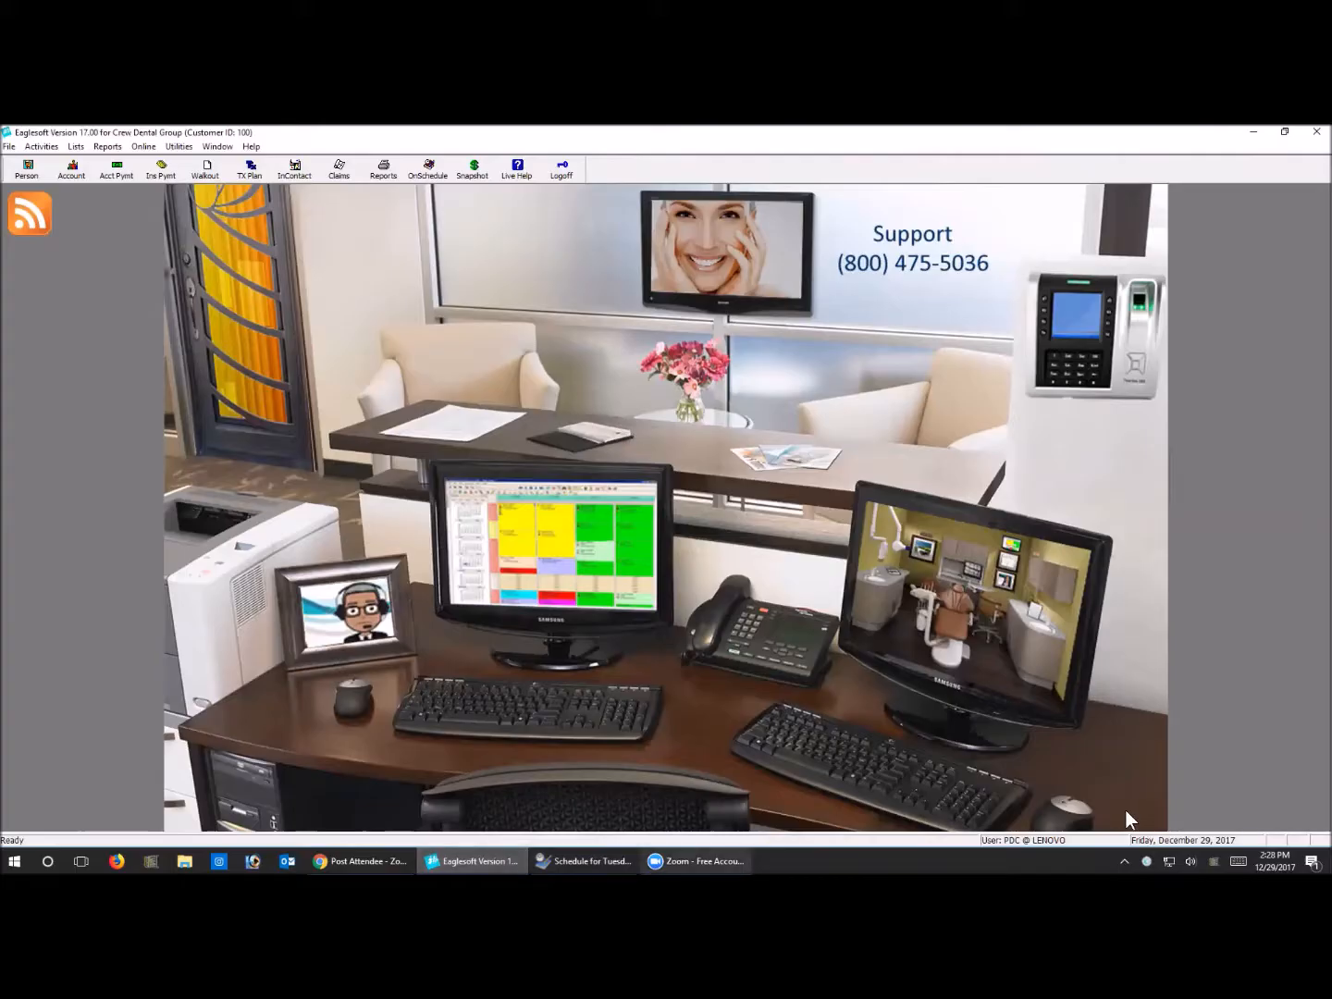
Switch from the front office screen to Clinical Mode
{"action": "left_click", "coordinate": [867, 621]}
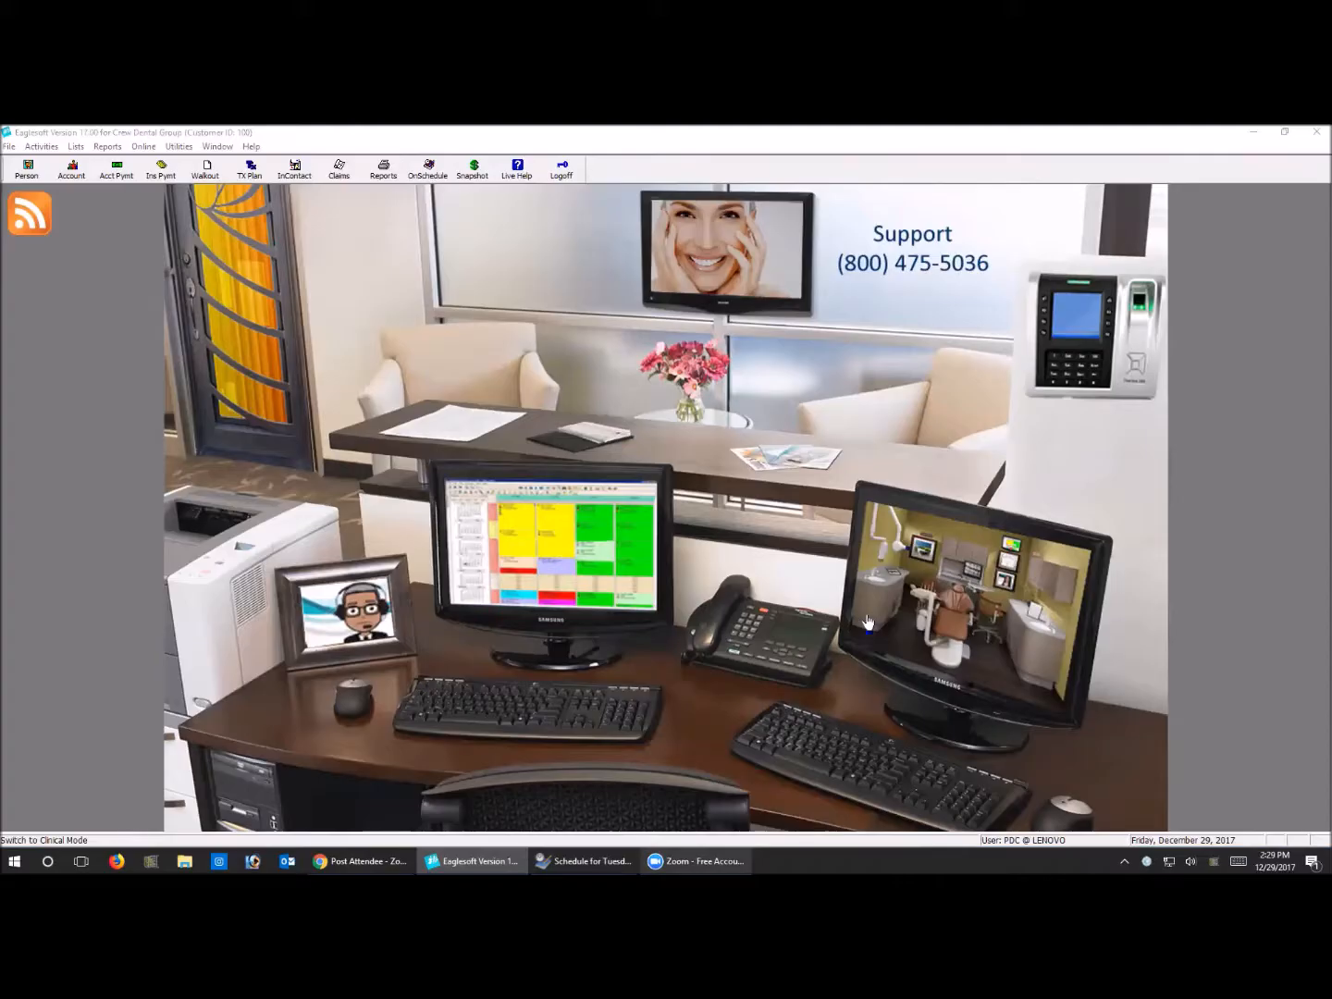
Switch to Clinical Mode and open the tooth chart of the patient scheduled first in the Restore 2 Beene column
{"action": "left_click", "coordinate": [1012, 617]}
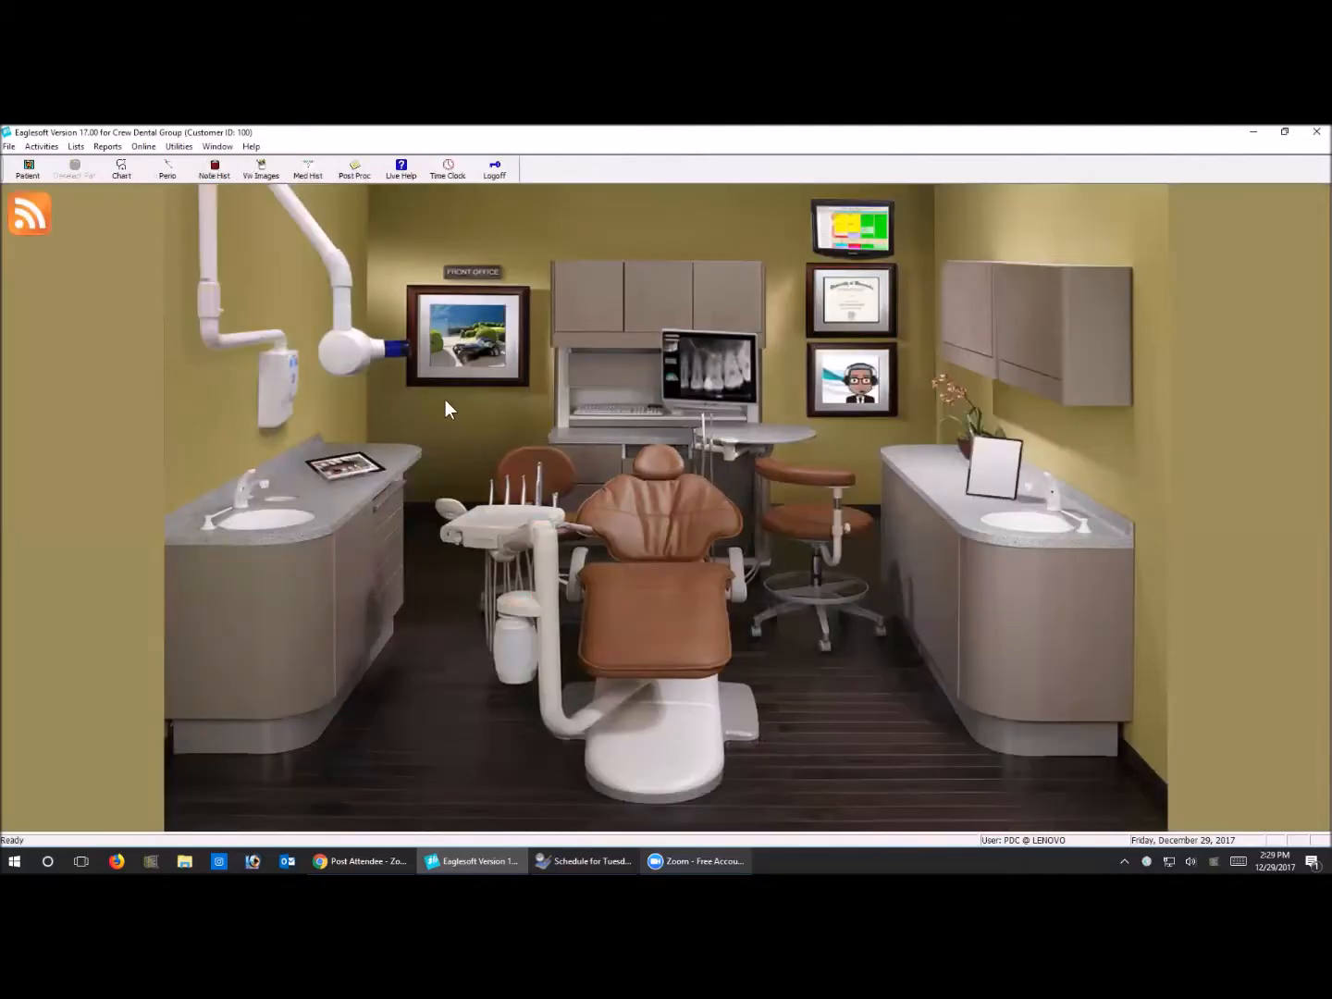
{"action": "left_click", "coordinate": [585, 301]}
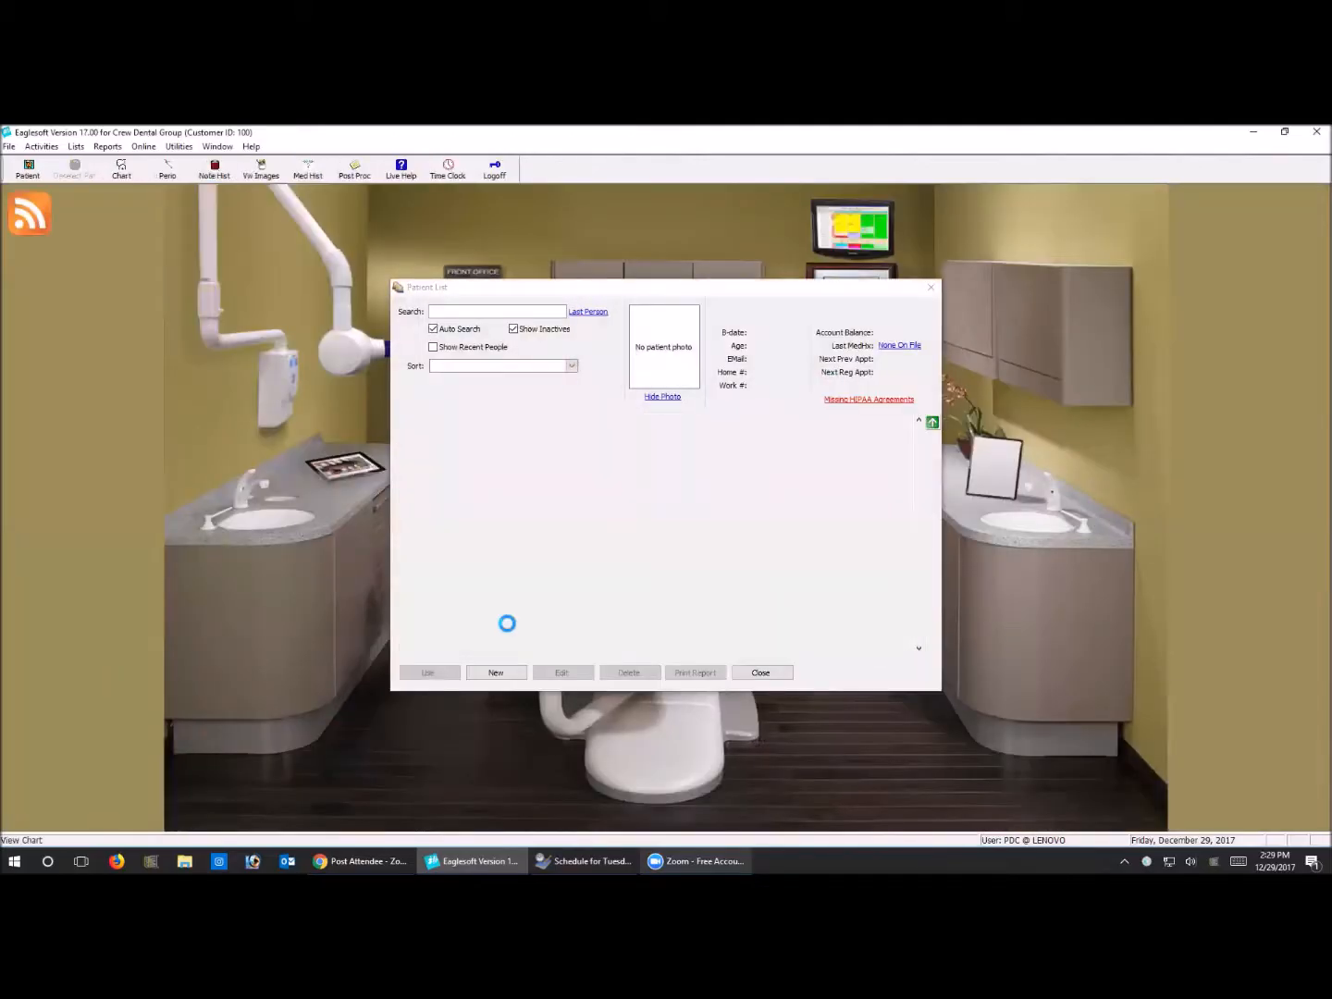
{"action": "left_click", "coordinate": [457, 675]}
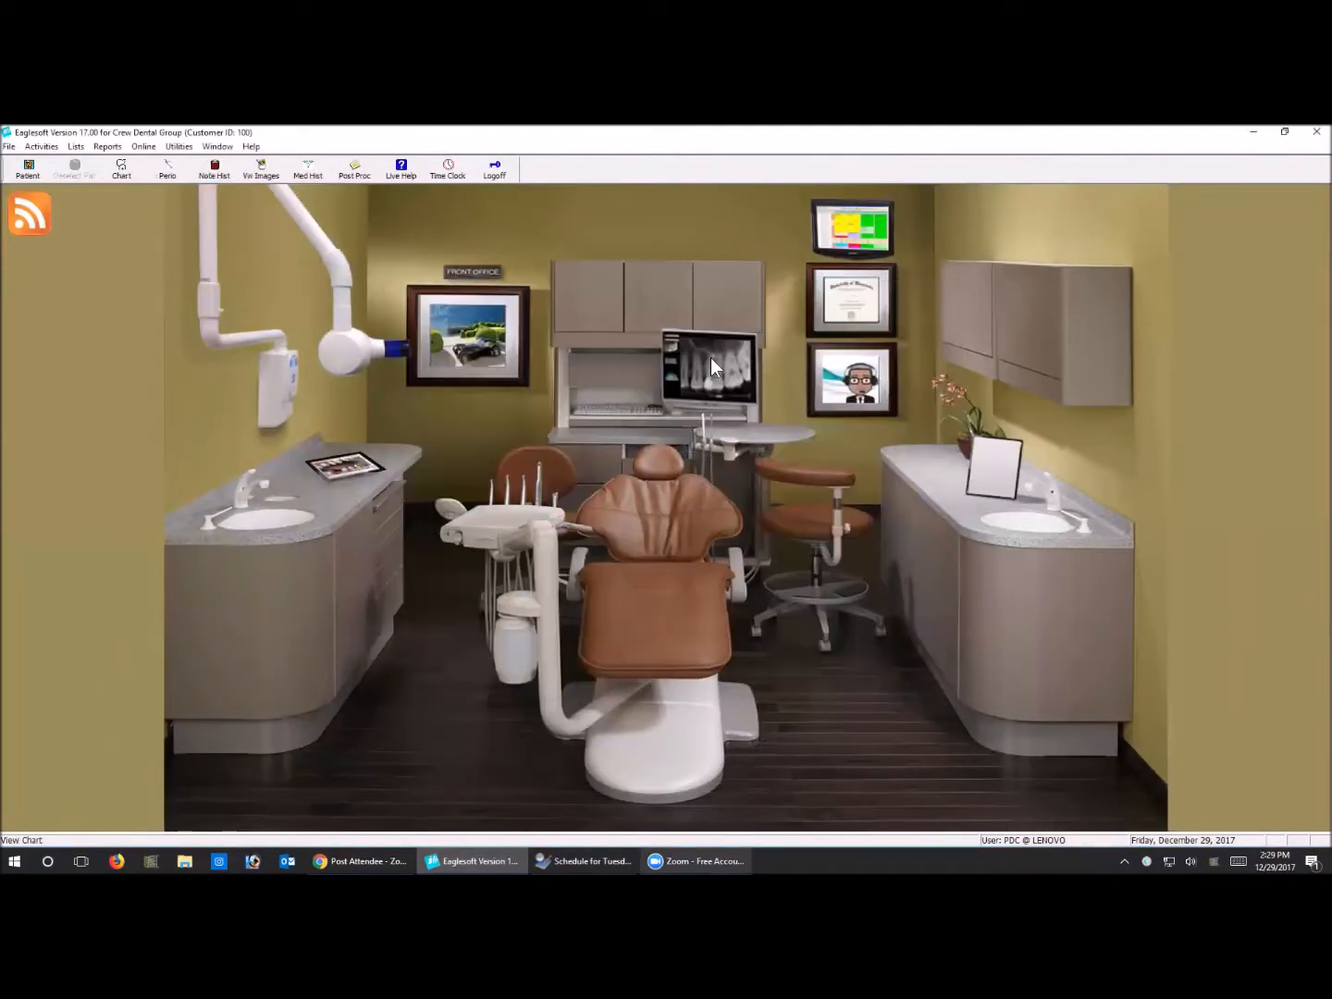
{"action": "left_click", "coordinate": [711, 361]}
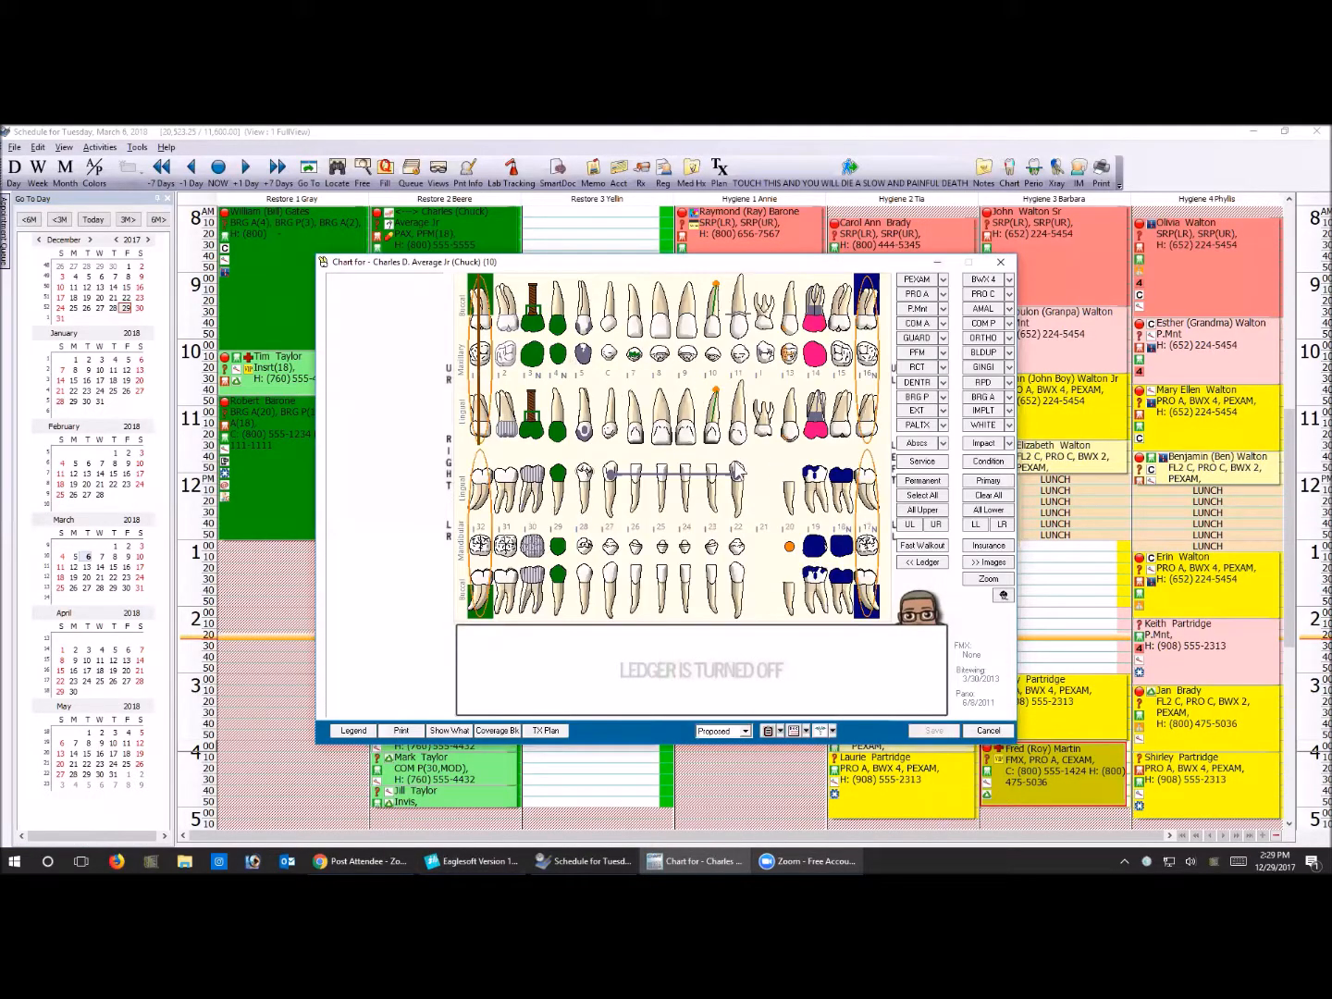
View the patient's insurance information from the chart, check the primary insurance notes, and close it
{"action": "left_click", "coordinate": [987, 545]}
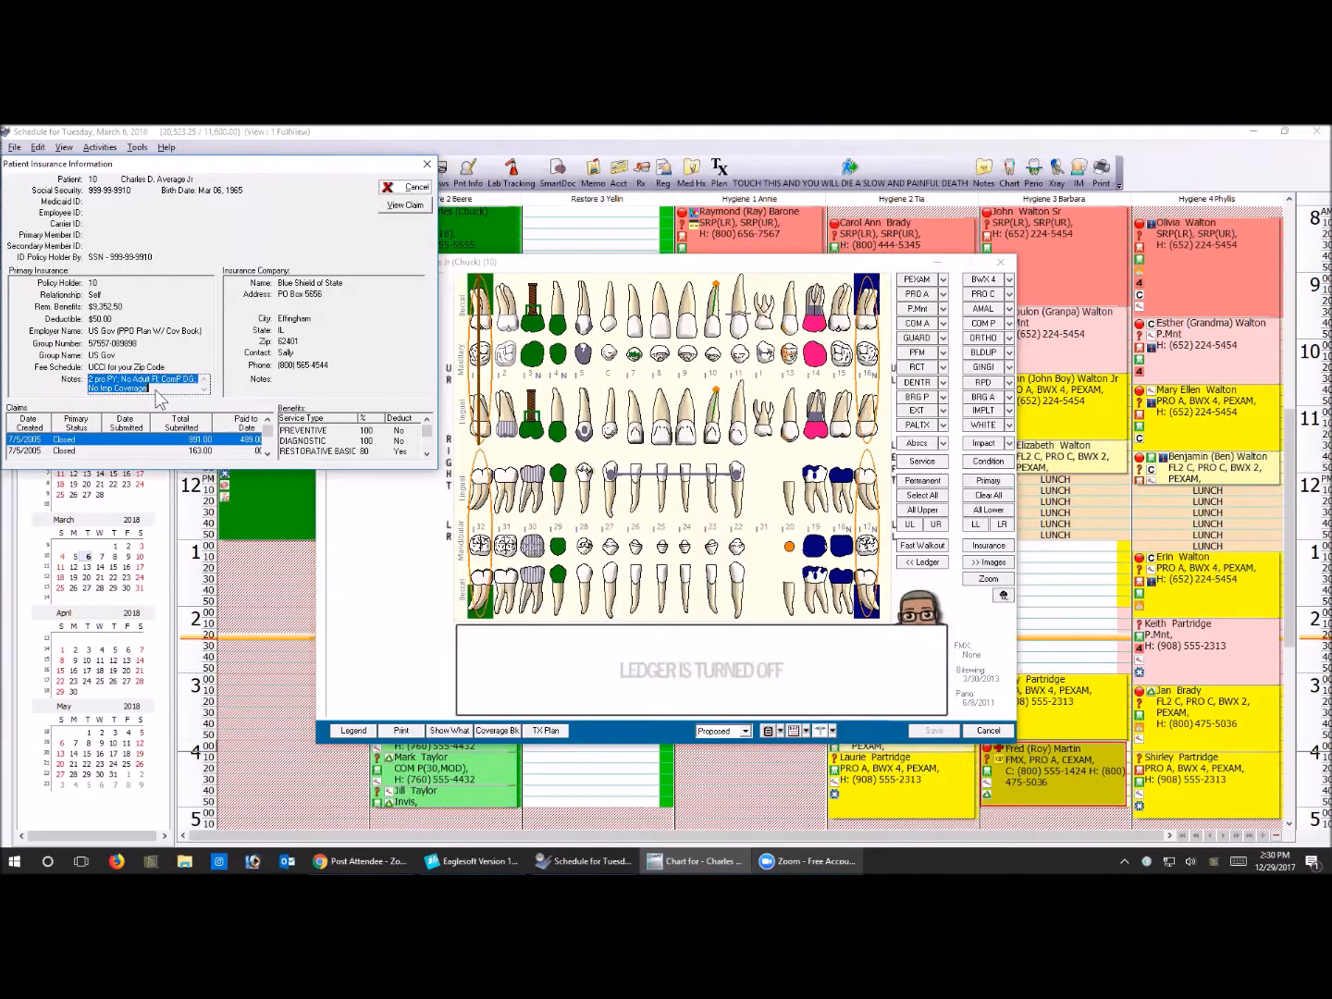
{"action": "left_click", "coordinate": [157, 398]}
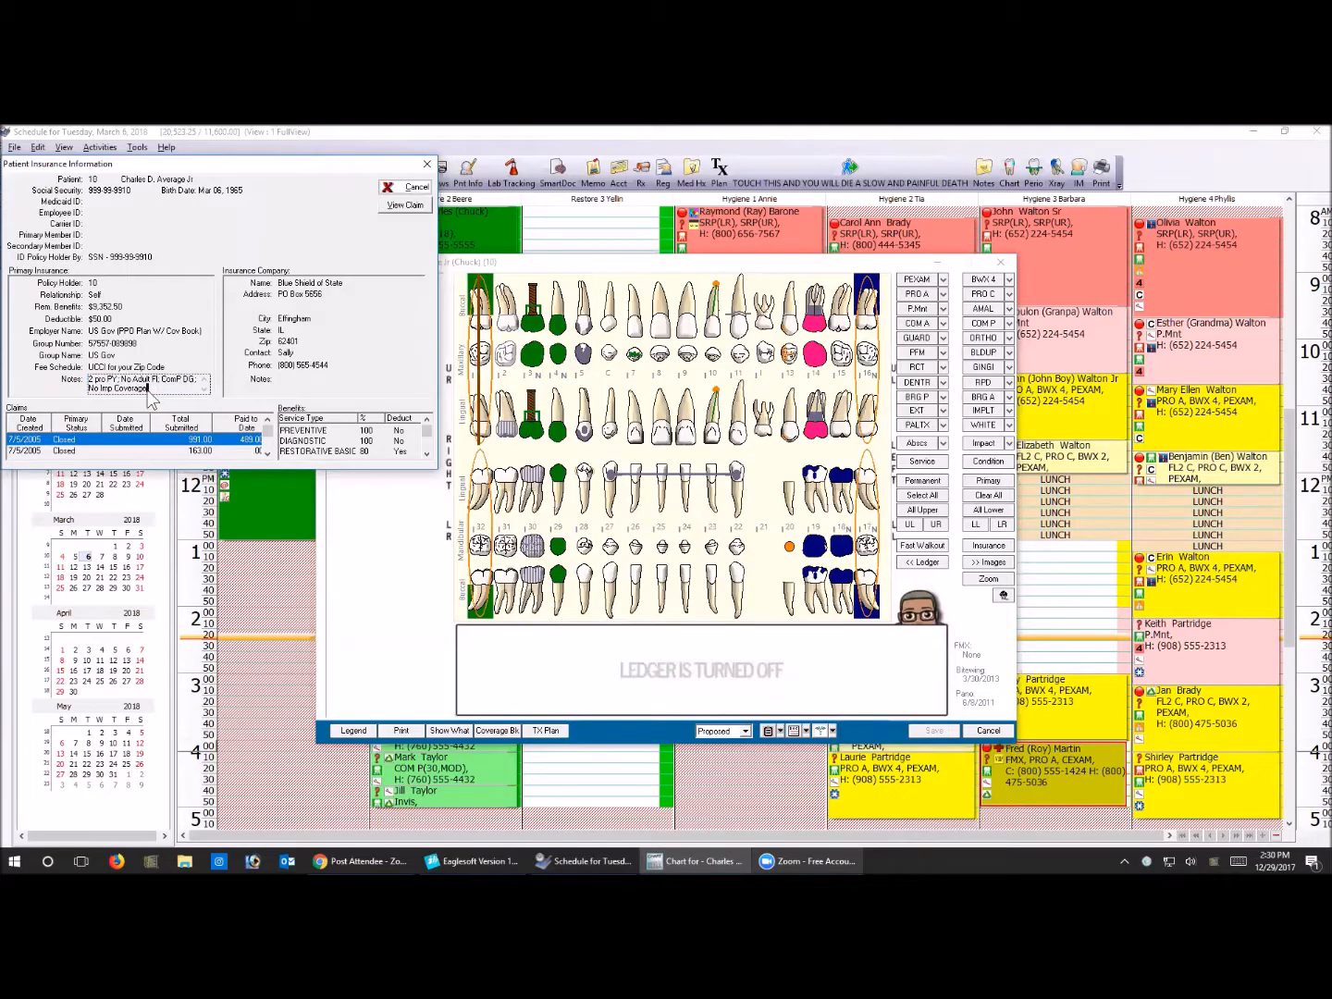
{"action": "left_click", "coordinate": [415, 186]}
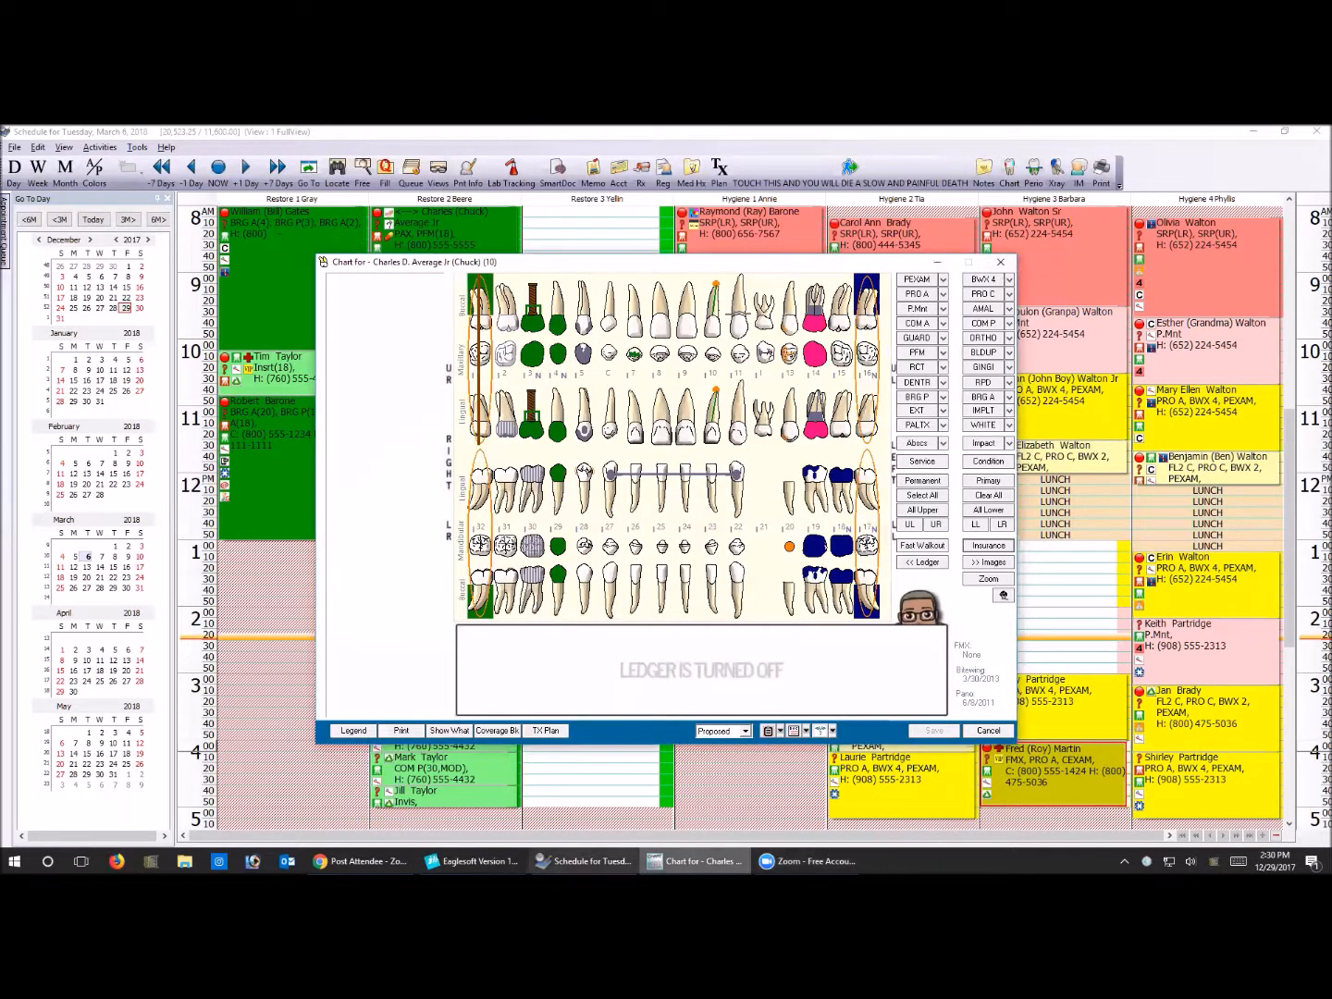
Return to the front office and open the Unknow MetLife employer record from the Employers / Coverage List for editing
{"action": "left_click", "coordinate": [471, 862]}
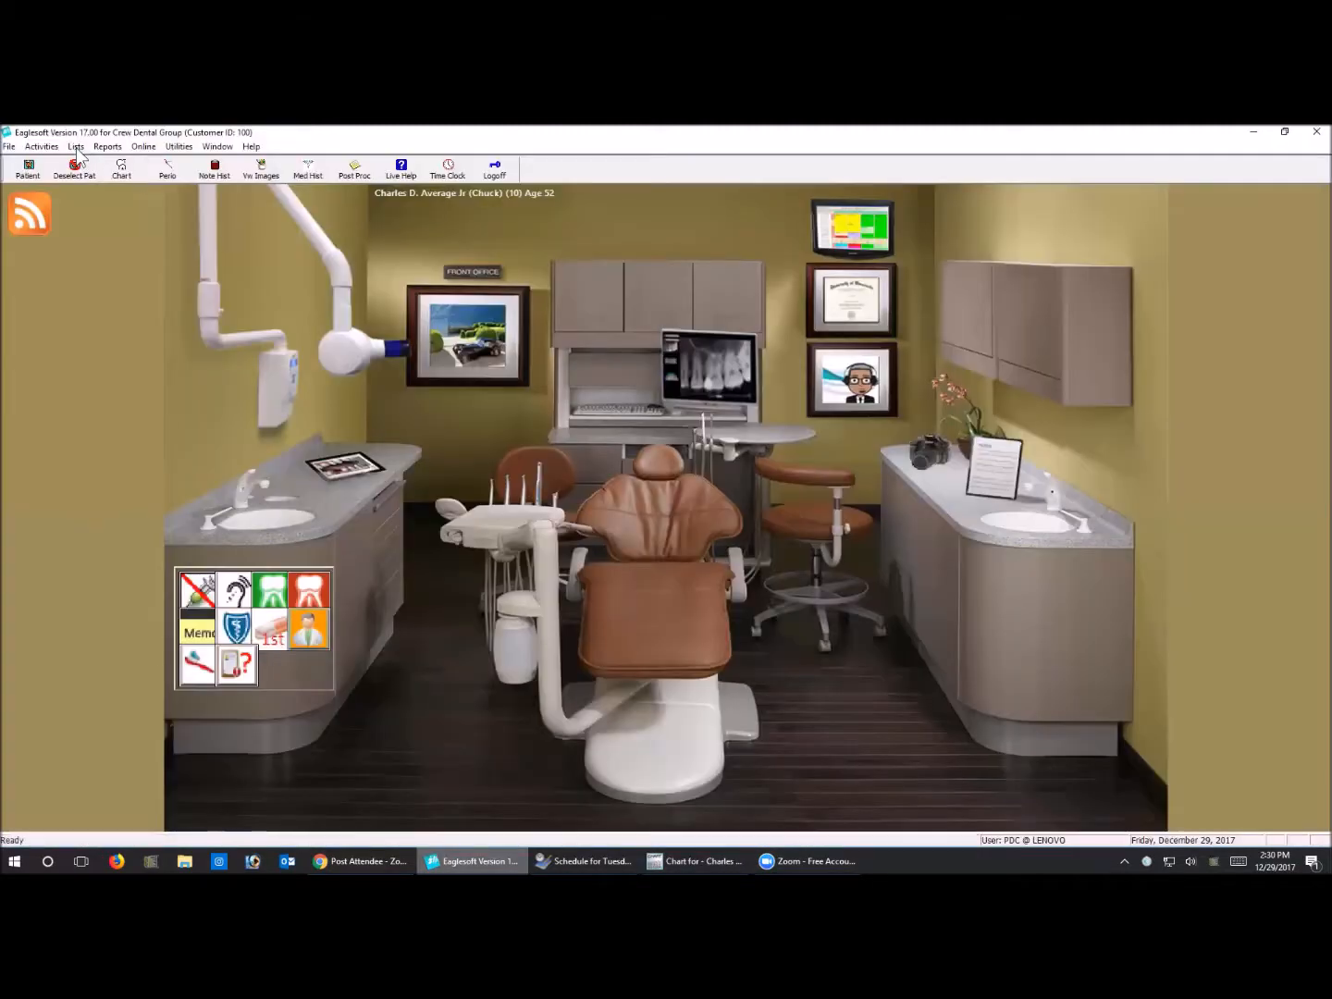
{"action": "left_click", "coordinate": [76, 146]}
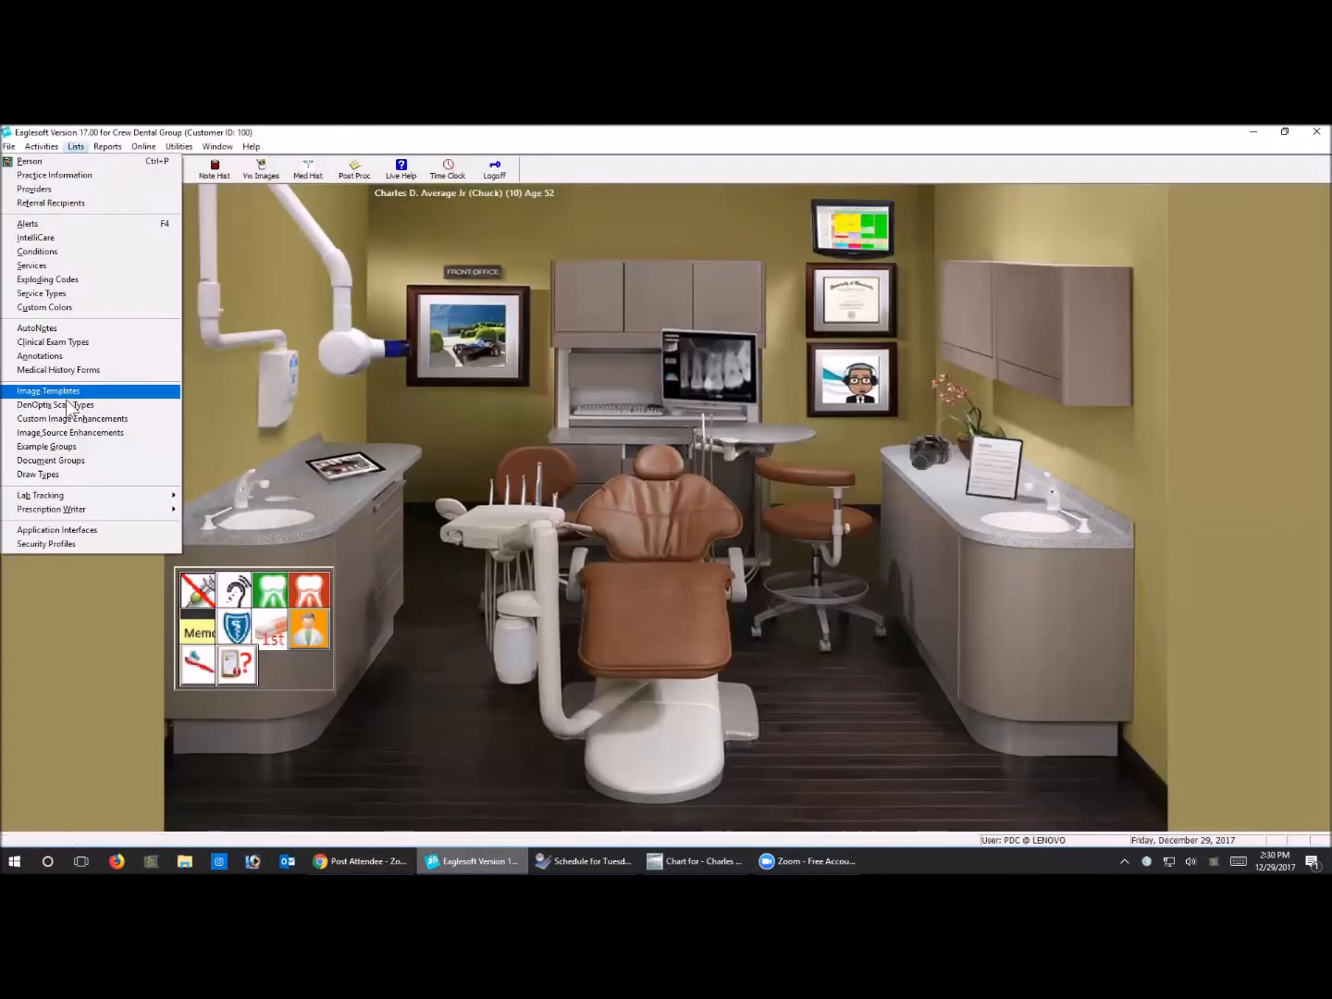
{"action": "left_click", "coordinate": [508, 271]}
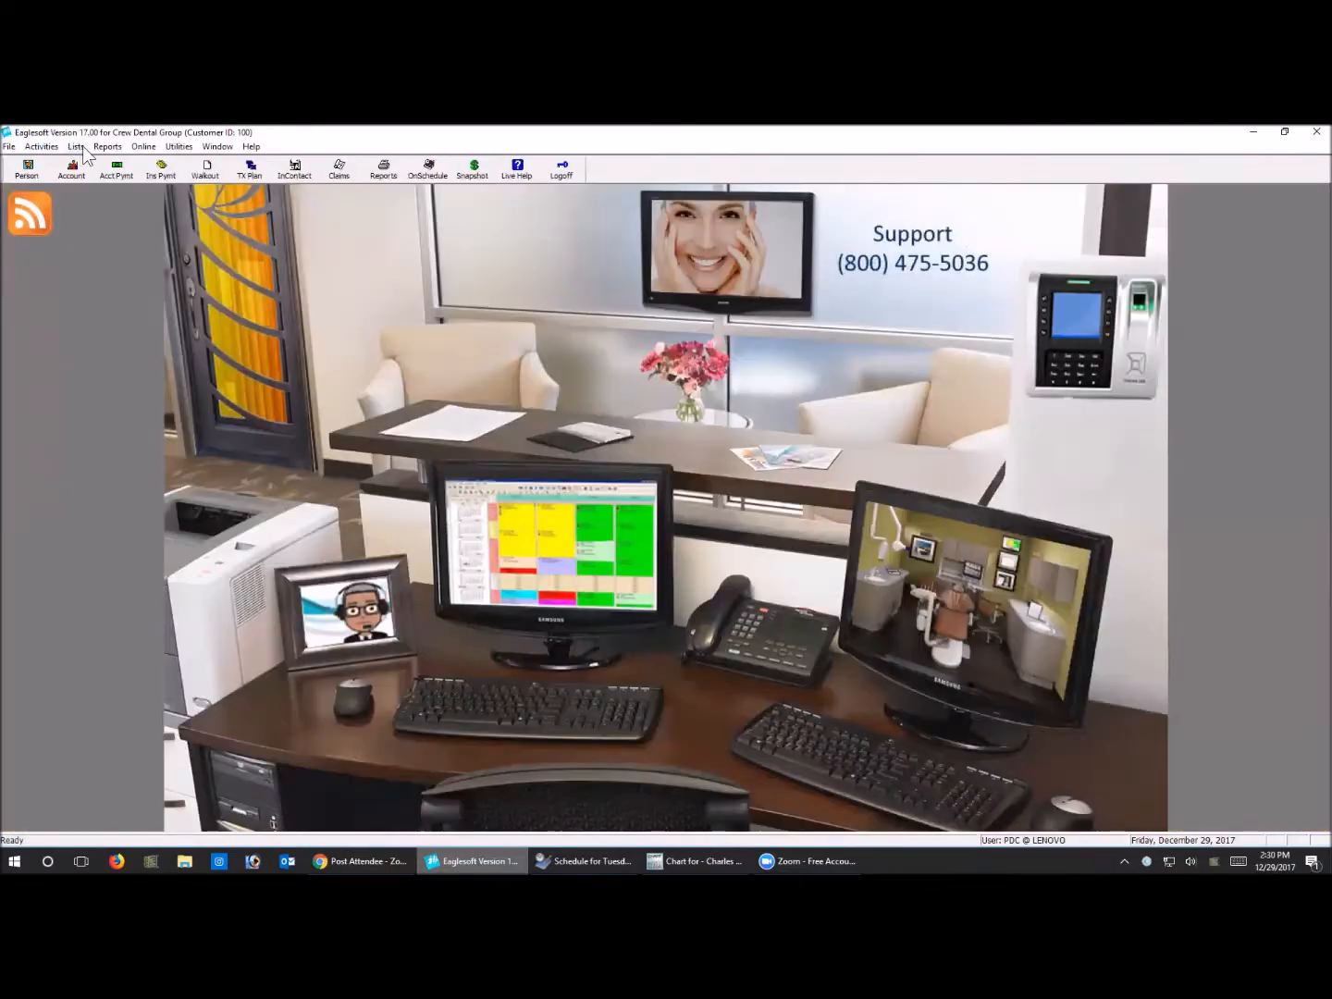
{"action": "left_click", "coordinate": [76, 147]}
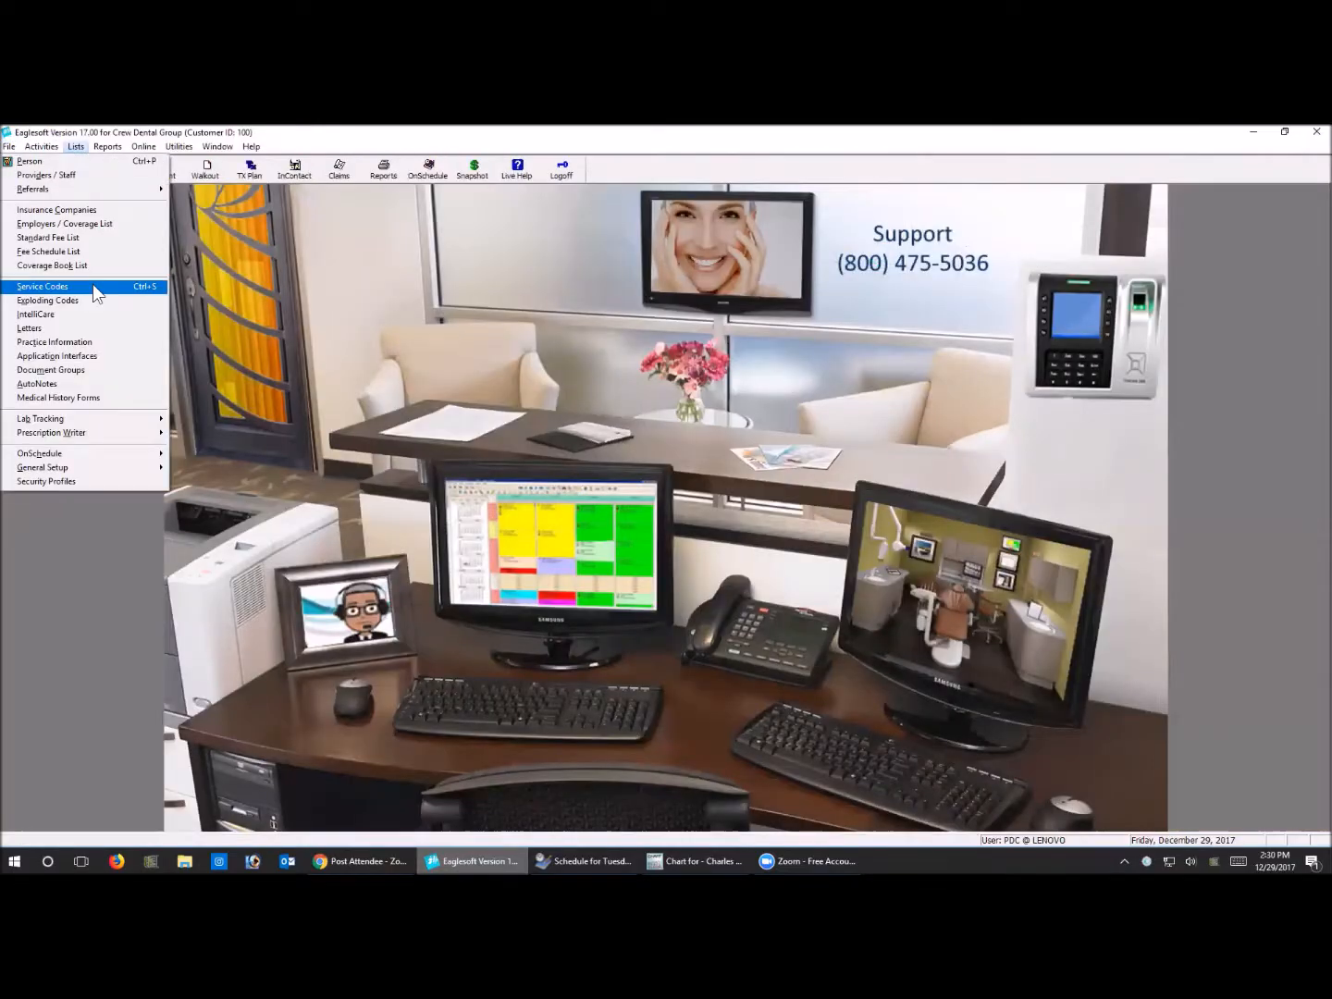
{"action": "left_click", "coordinate": [82, 224]}
{"action": "left_click", "coordinate": [159, 511]}
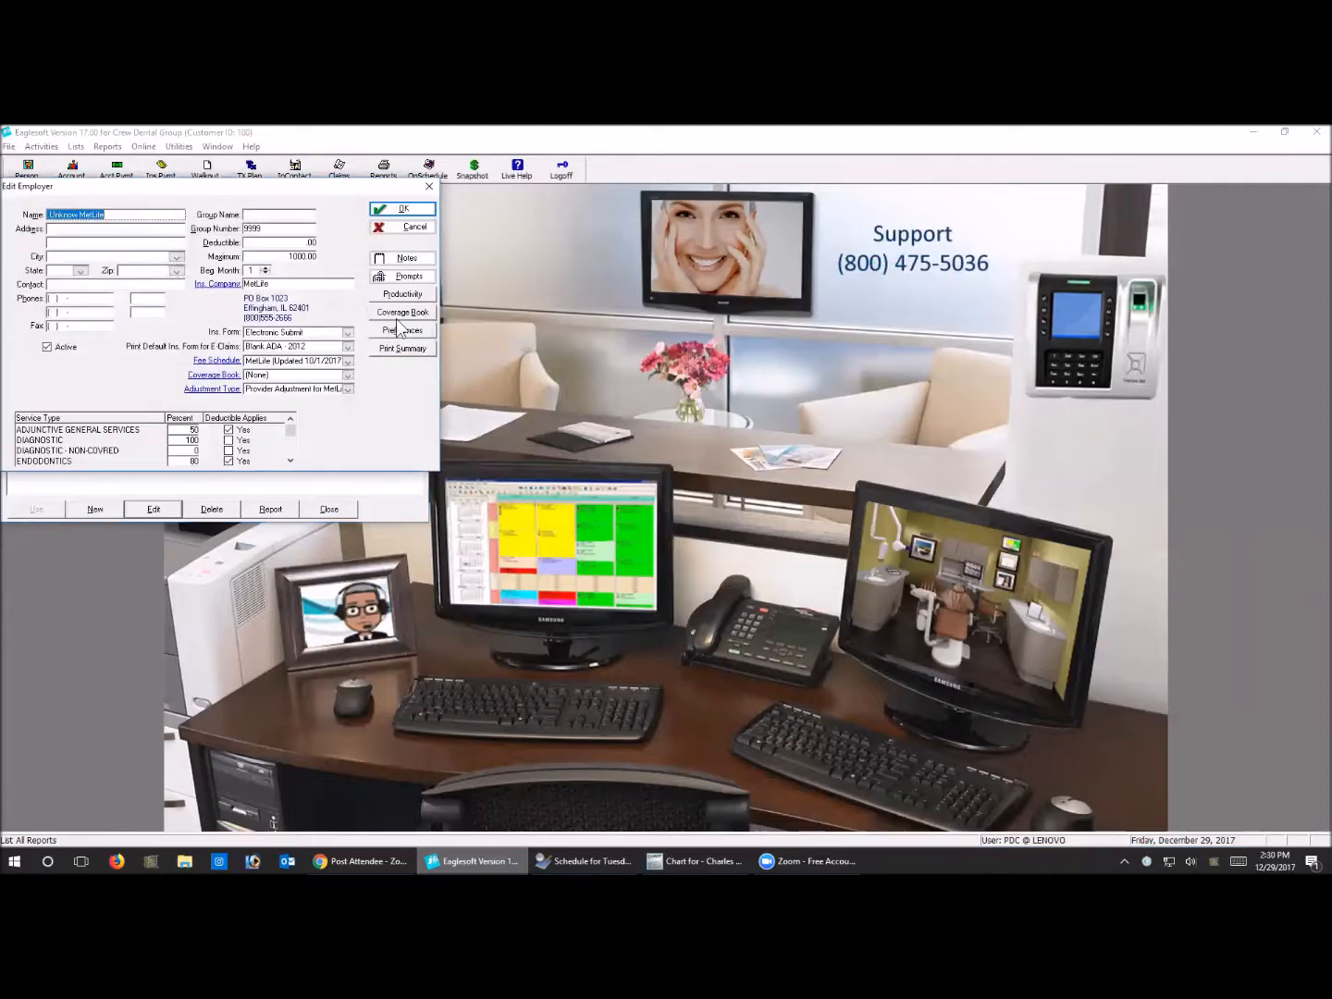
Look at the Unknow MetLife employer's notes, and close the record and the employer list without changes
{"action": "left_click", "coordinate": [411, 260]}
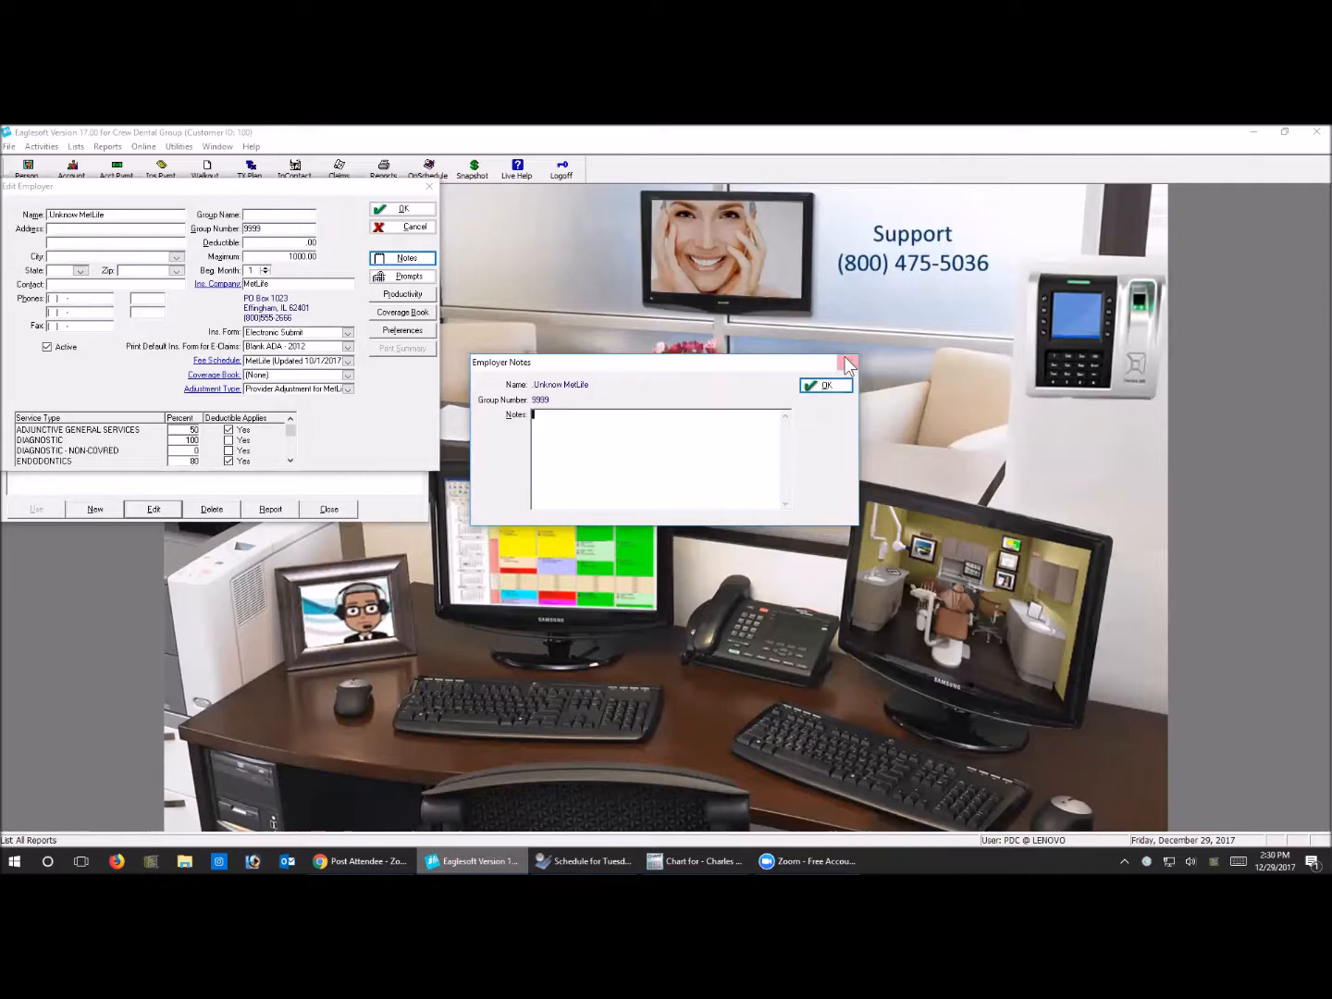
{"action": "left_click", "coordinate": [823, 385]}
{"action": "left_click", "coordinate": [404, 231]}
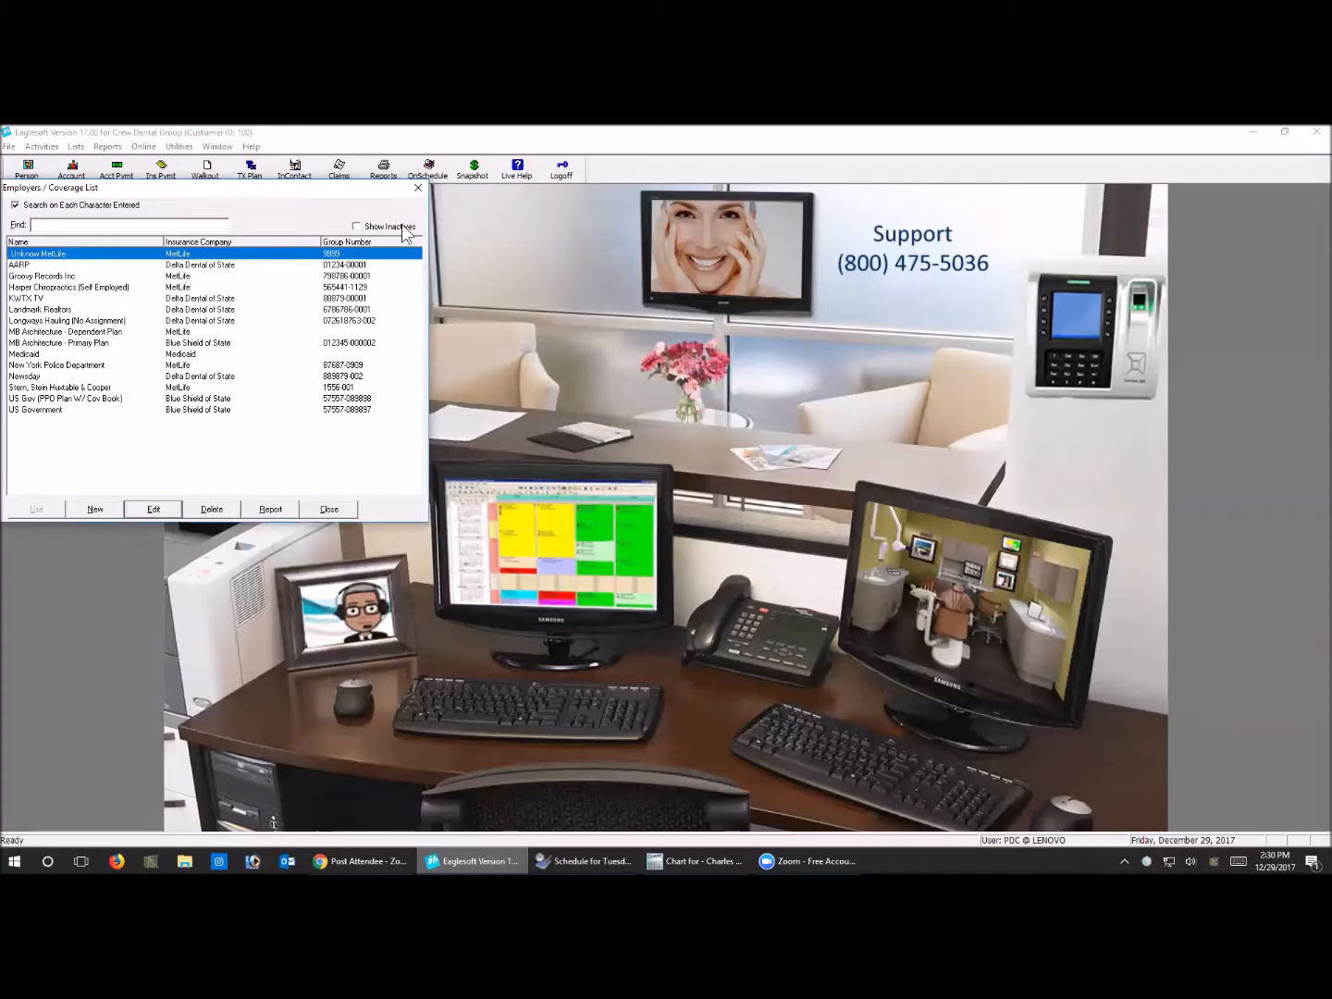
{"action": "left_click", "coordinate": [418, 187]}
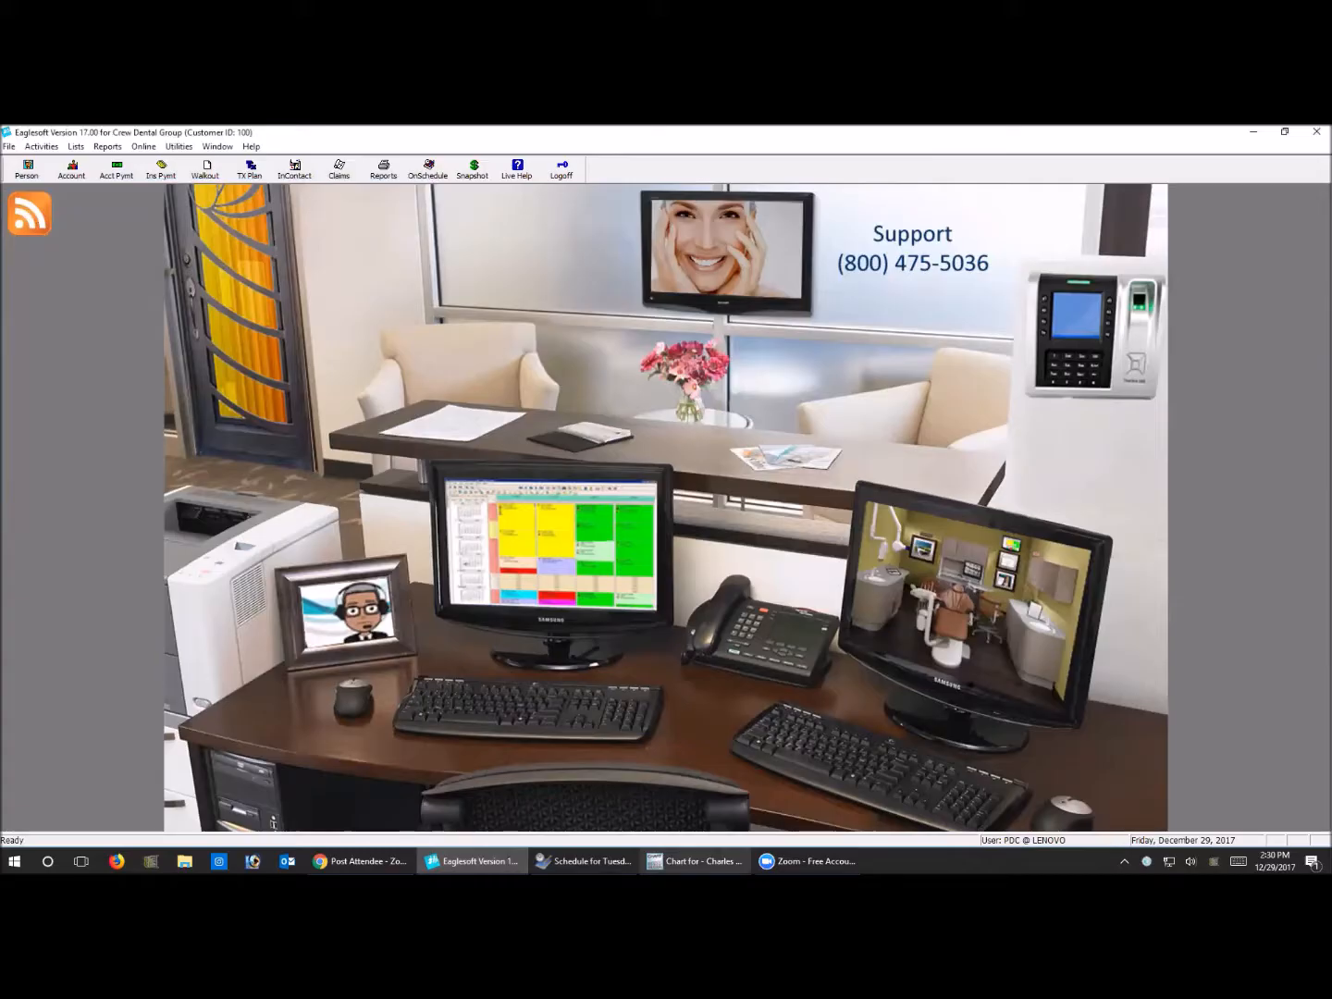
Examine the full list of benefit percentages by service type in the charted patient's insurance information, and close the chart
{"action": "left_click", "coordinate": [695, 862]}
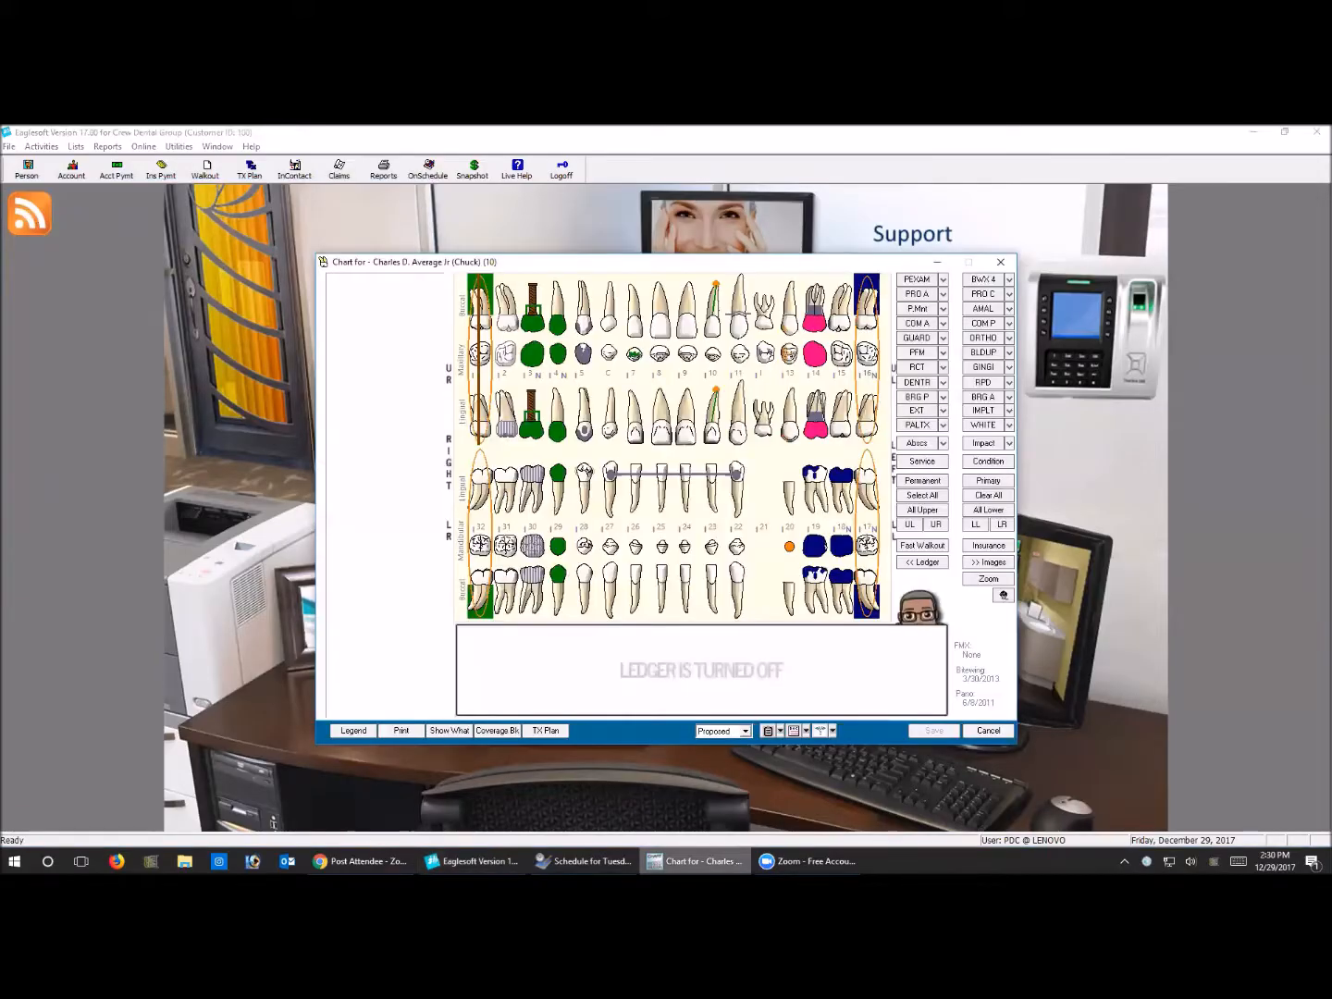
{"action": "left_click", "coordinate": [980, 546]}
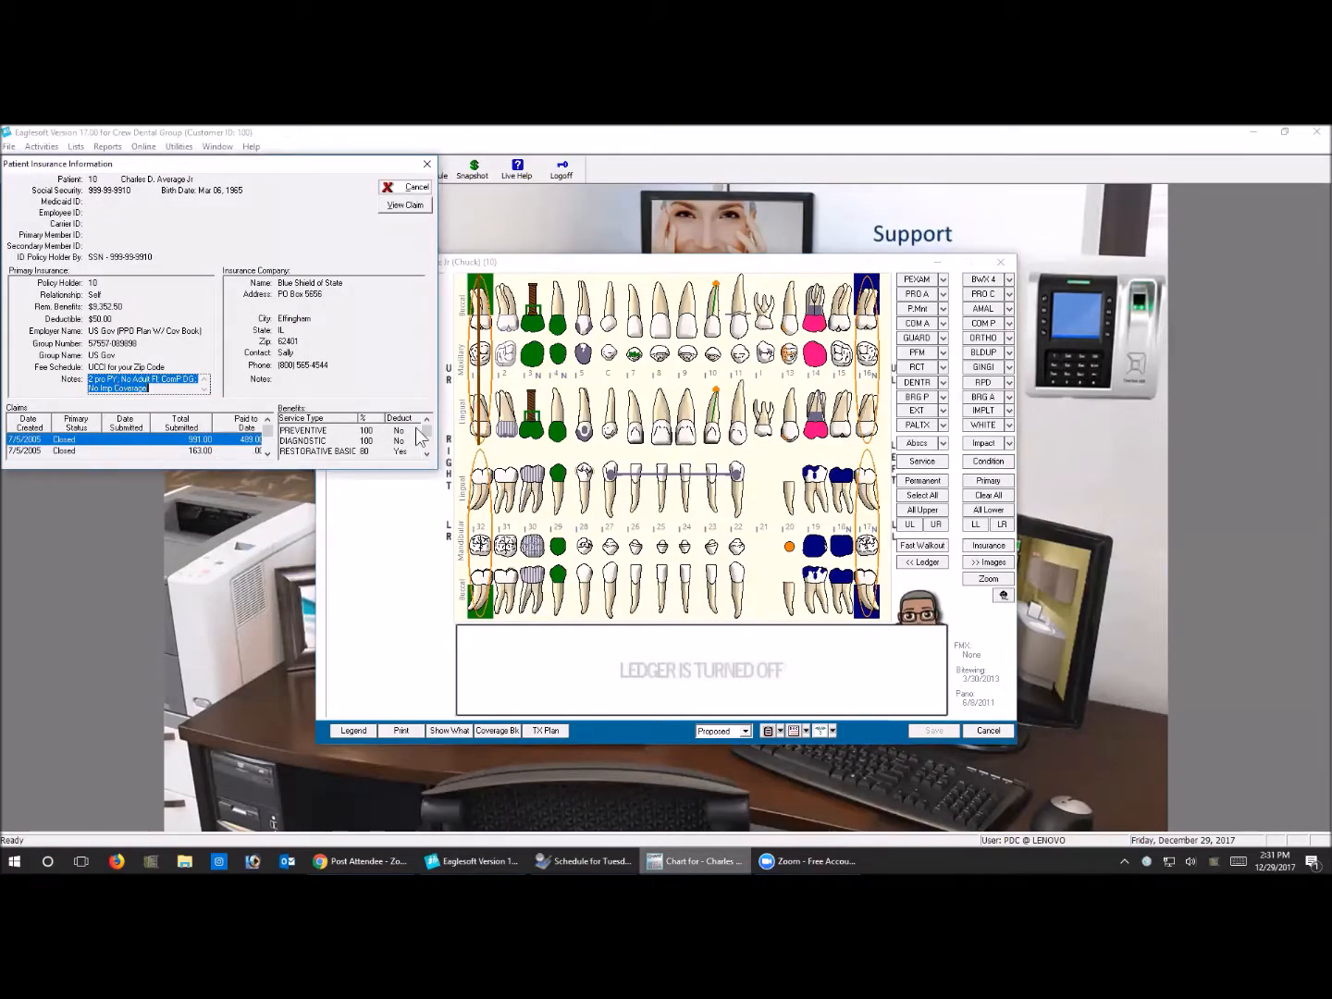
{"action": "left_click", "coordinate": [427, 454]}
{"action": "left_click", "coordinate": [426, 454]}
{"action": "left_click", "coordinate": [427, 454]}
{"action": "left_click", "coordinate": [426, 454]}
{"action": "left_click", "coordinate": [426, 453]}
{"action": "left_click", "coordinate": [426, 452]}
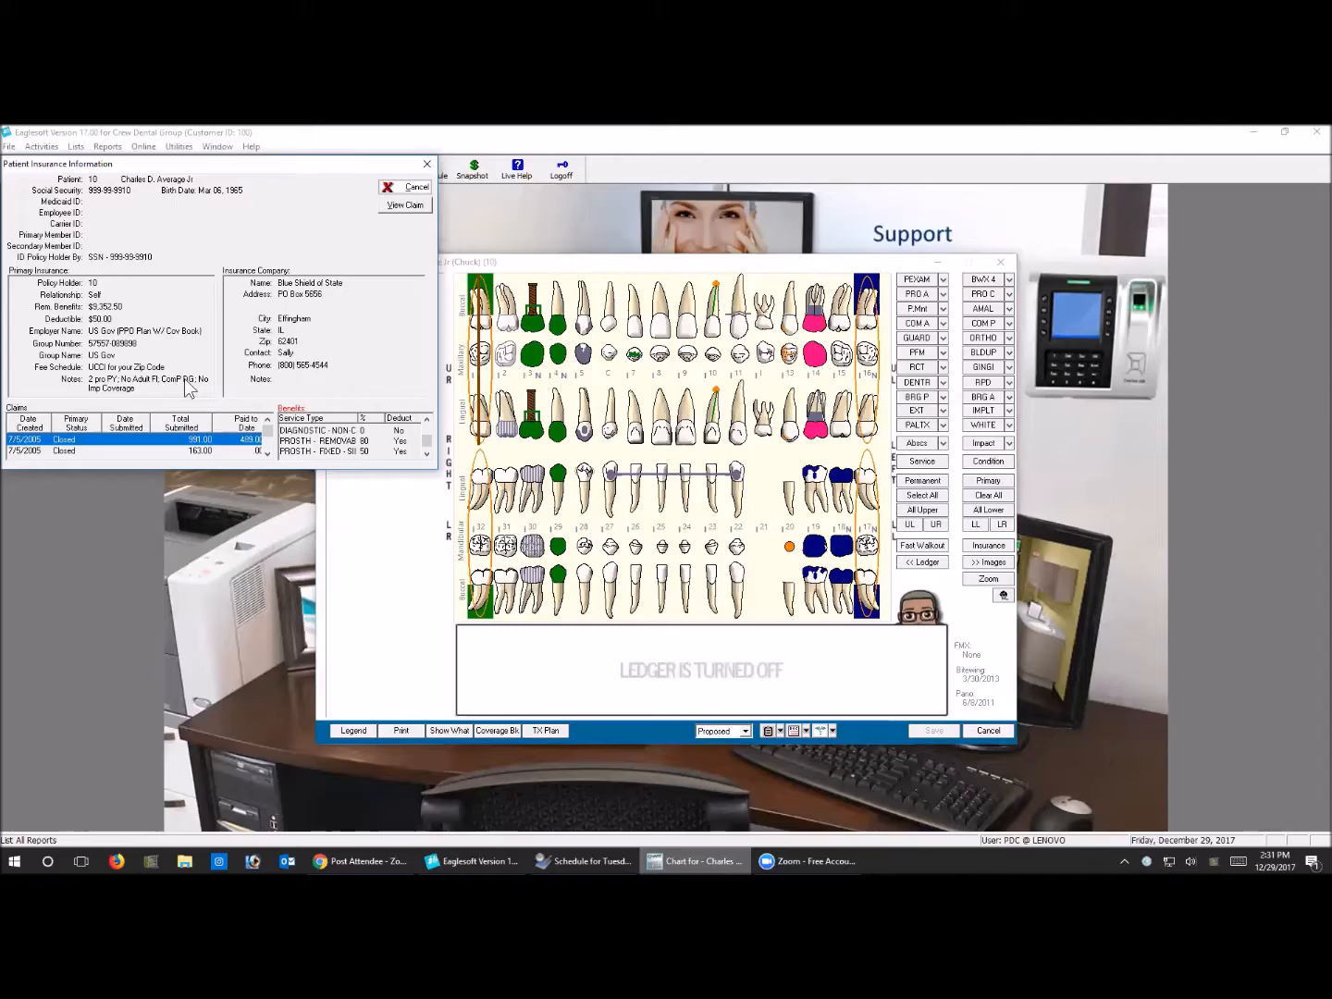
{"action": "left_click", "coordinate": [424, 452]}
{"action": "left_click", "coordinate": [424, 453]}
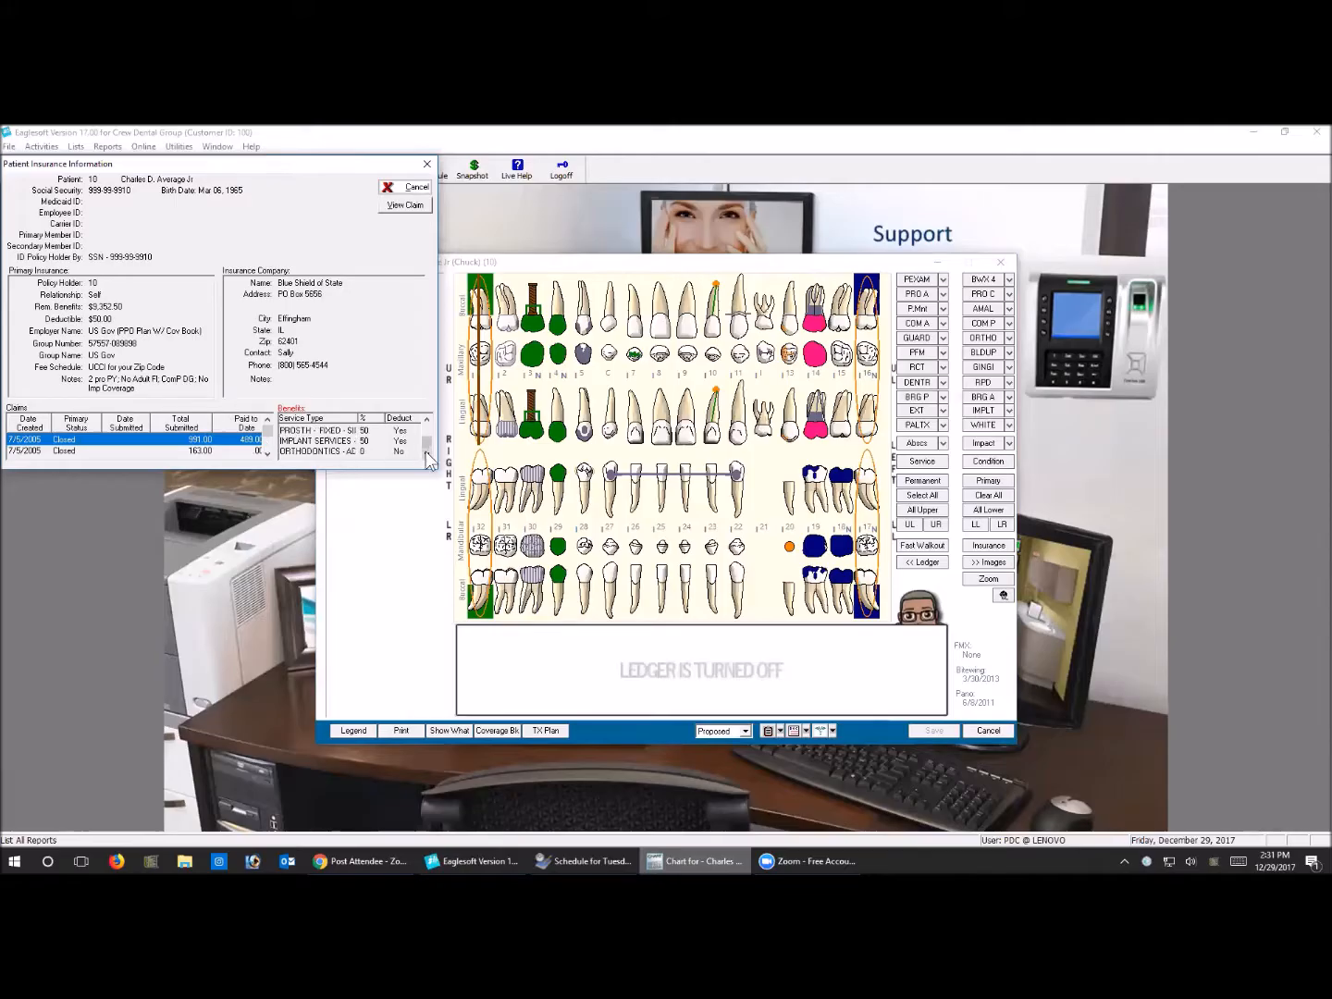
{"action": "left_click", "coordinate": [427, 421]}
{"action": "left_click", "coordinate": [426, 420]}
{"action": "left_click", "coordinate": [426, 419]}
{"action": "left_click", "coordinate": [426, 420]}
{"action": "left_click", "coordinate": [427, 420]}
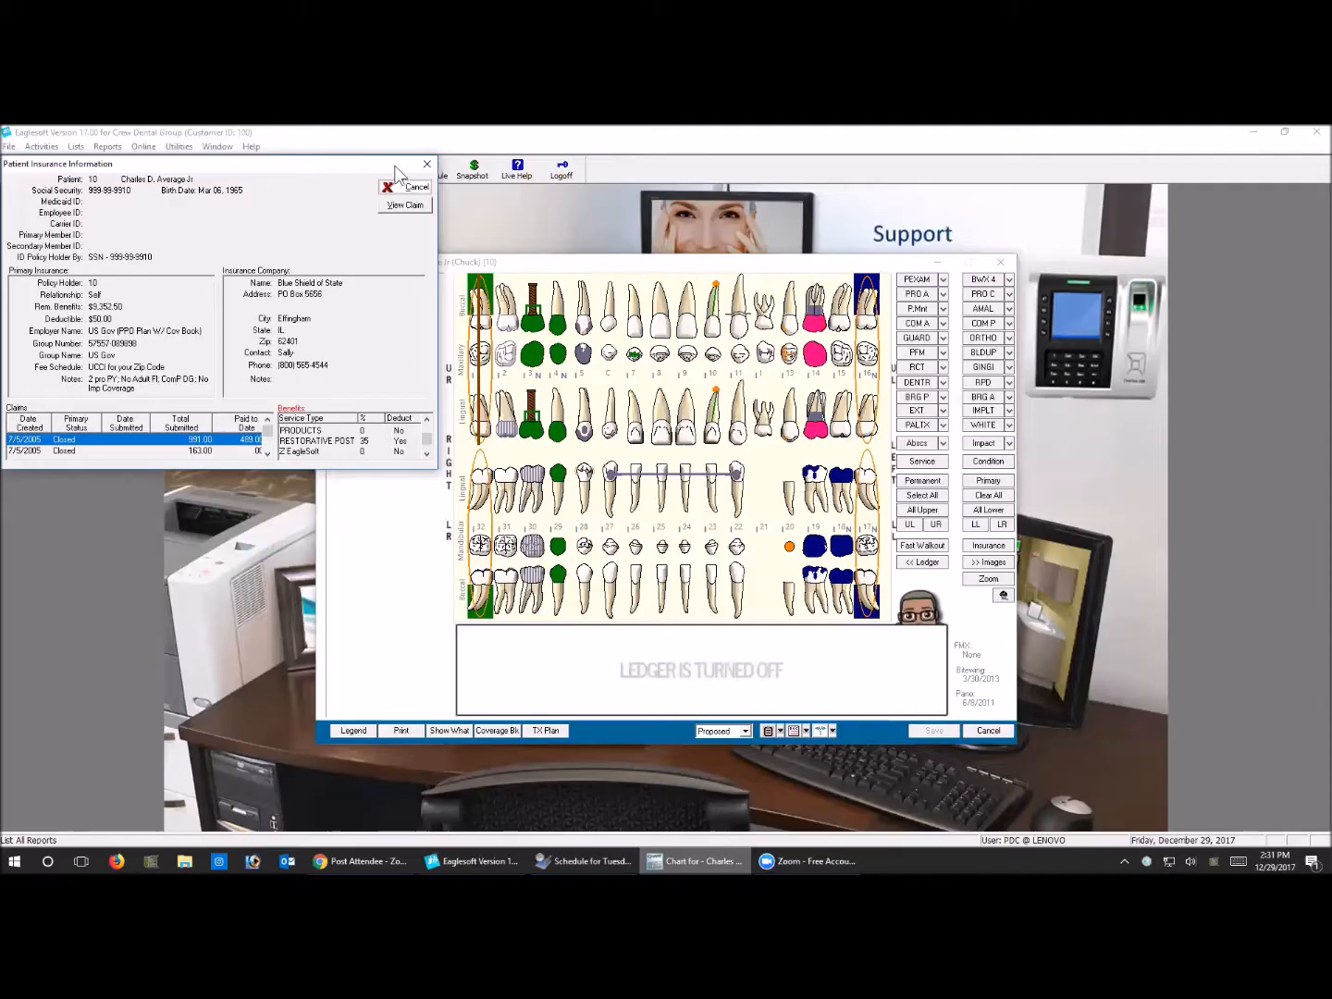
{"action": "left_click", "coordinate": [426, 164]}
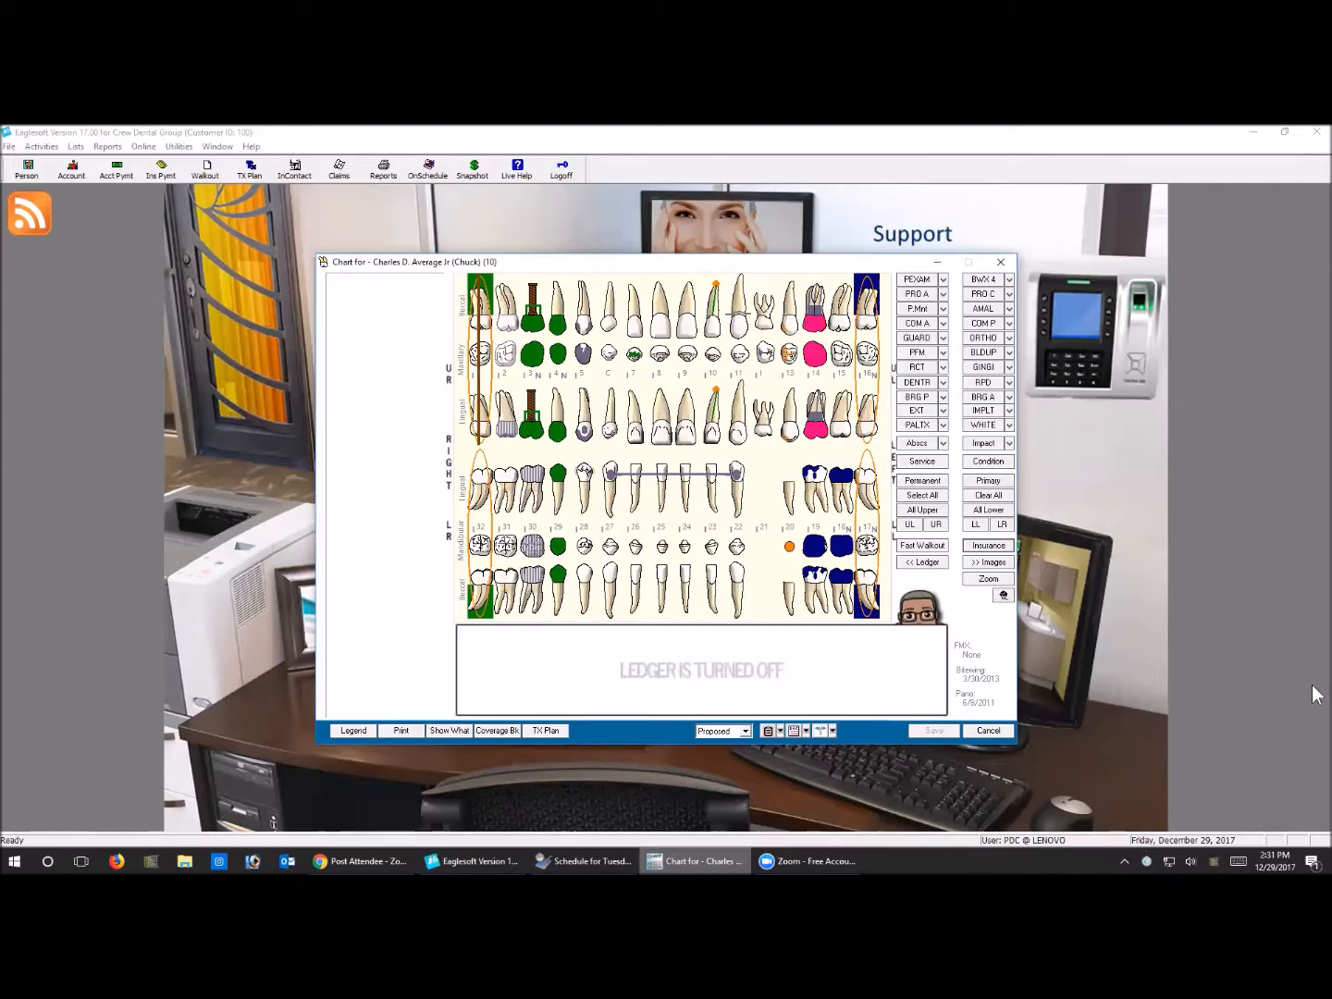
{"action": "left_click", "coordinate": [998, 263]}
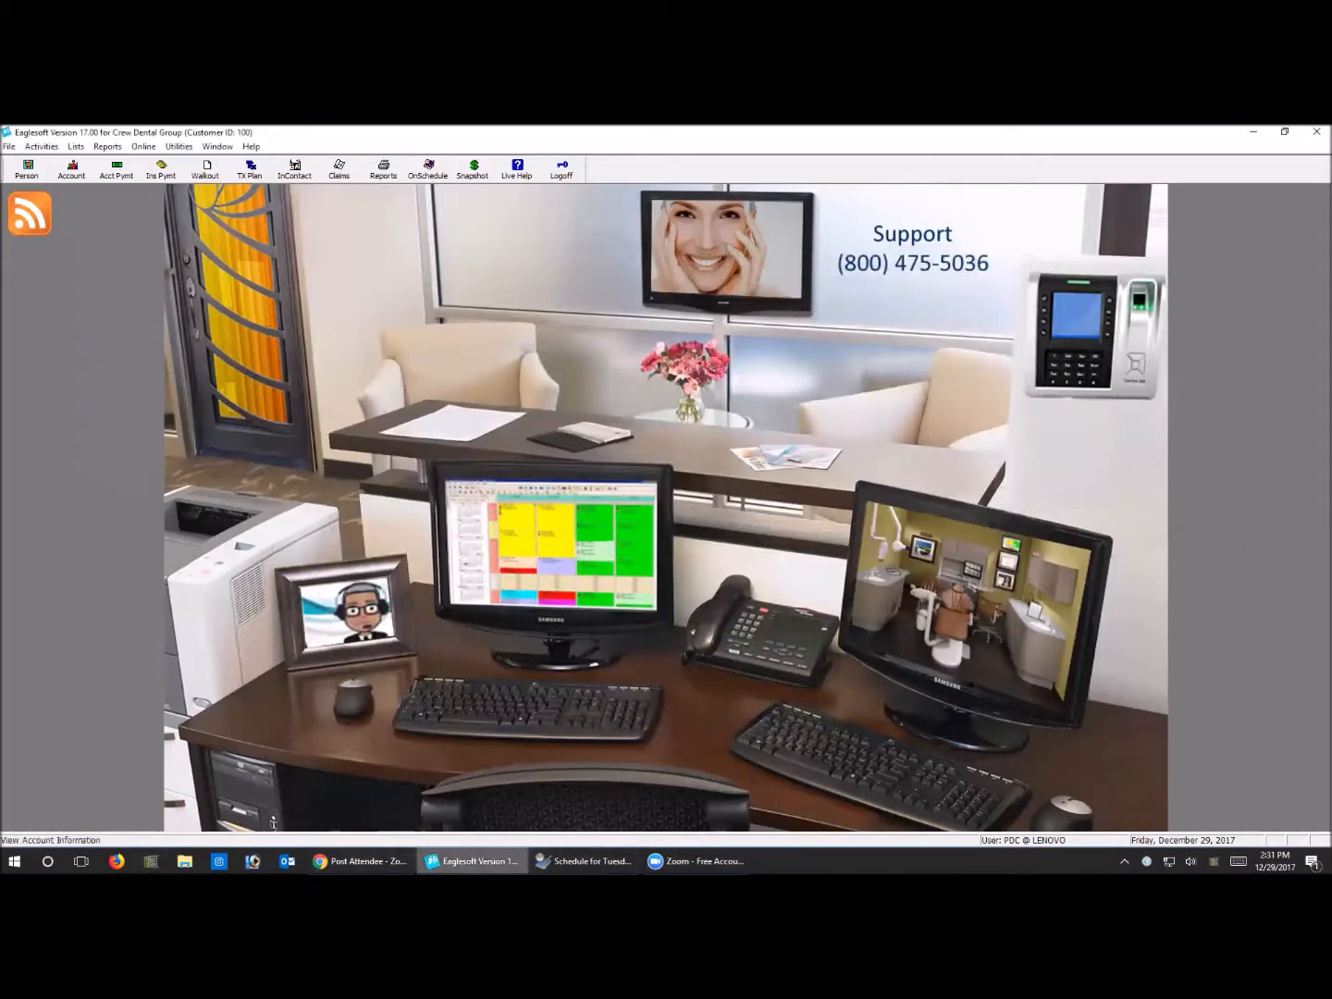
Glance at the schedule and open the Service Types list from the front office general setup
{"action": "left_click", "coordinate": [582, 862]}
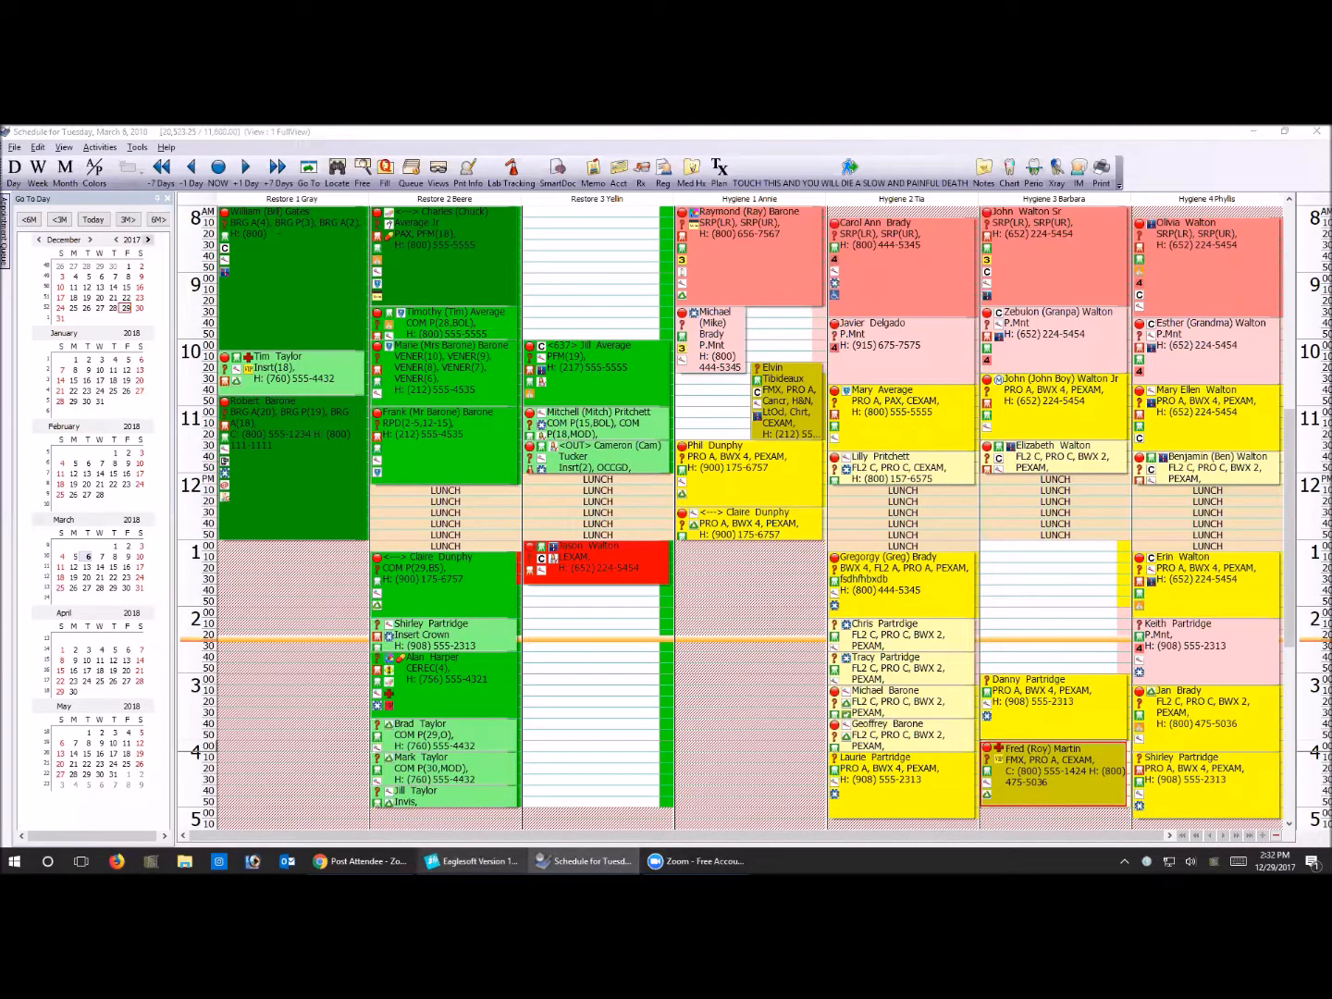
{"action": "left_click", "coordinate": [470, 861]}
{"action": "left_click", "coordinate": [76, 146]}
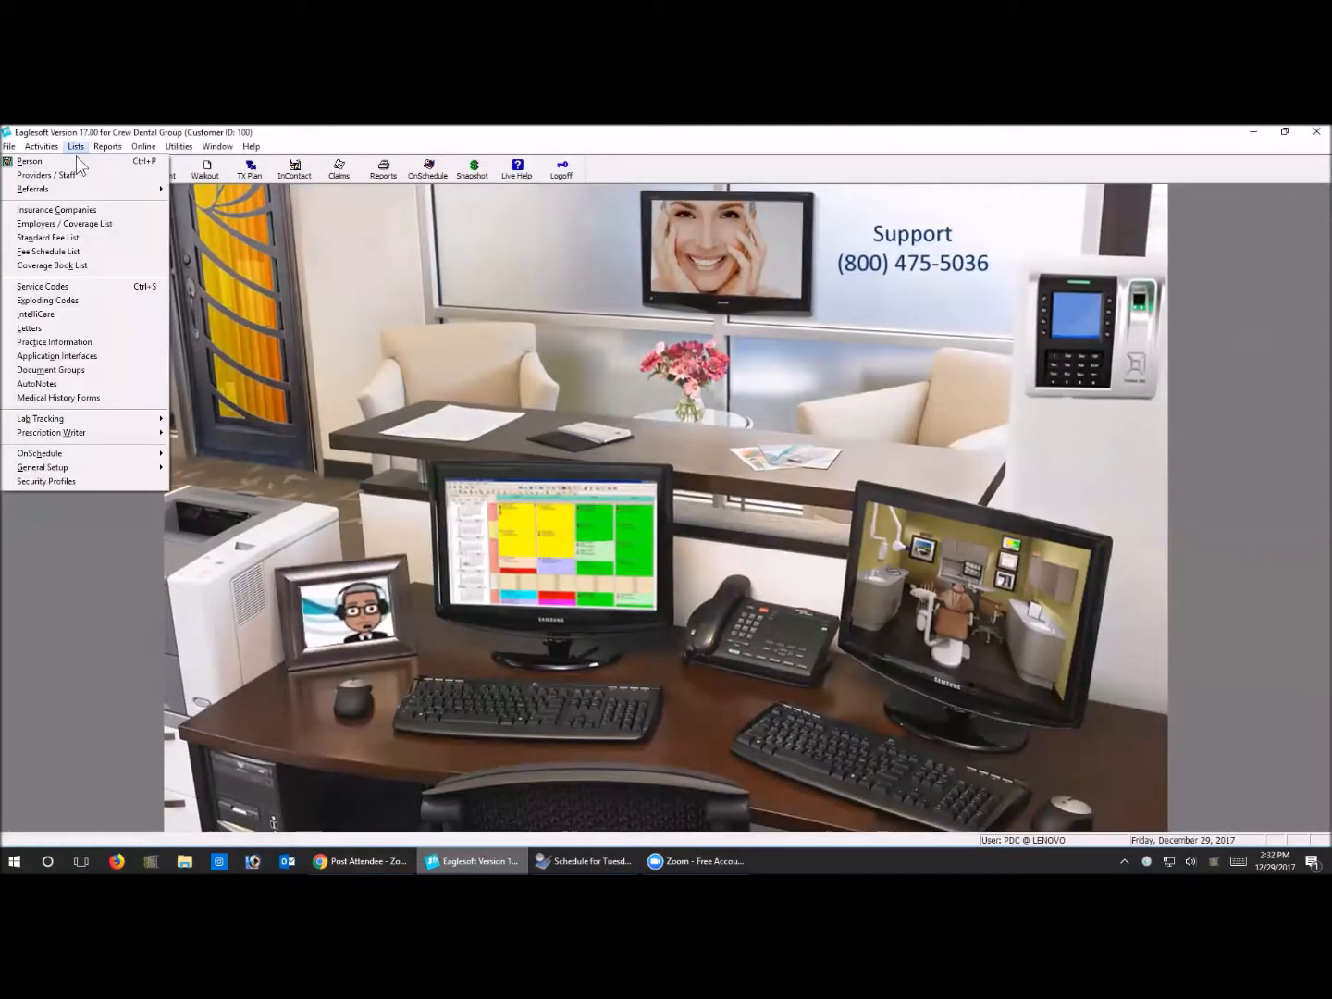
{"action": "mouse_move", "coordinate": [105, 480]}
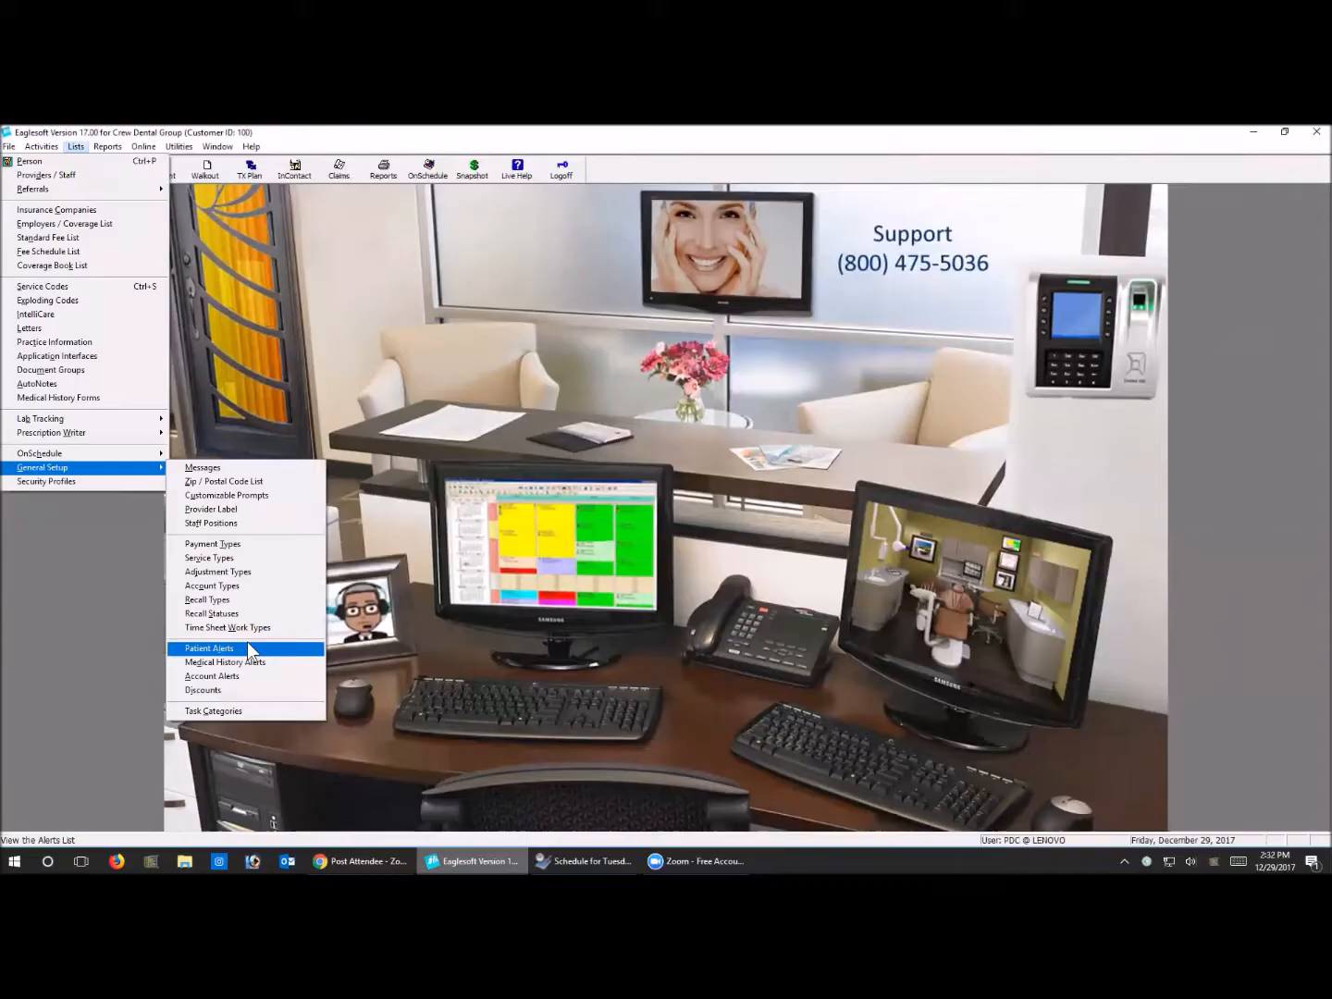
{"action": "left_click", "coordinate": [209, 557]}
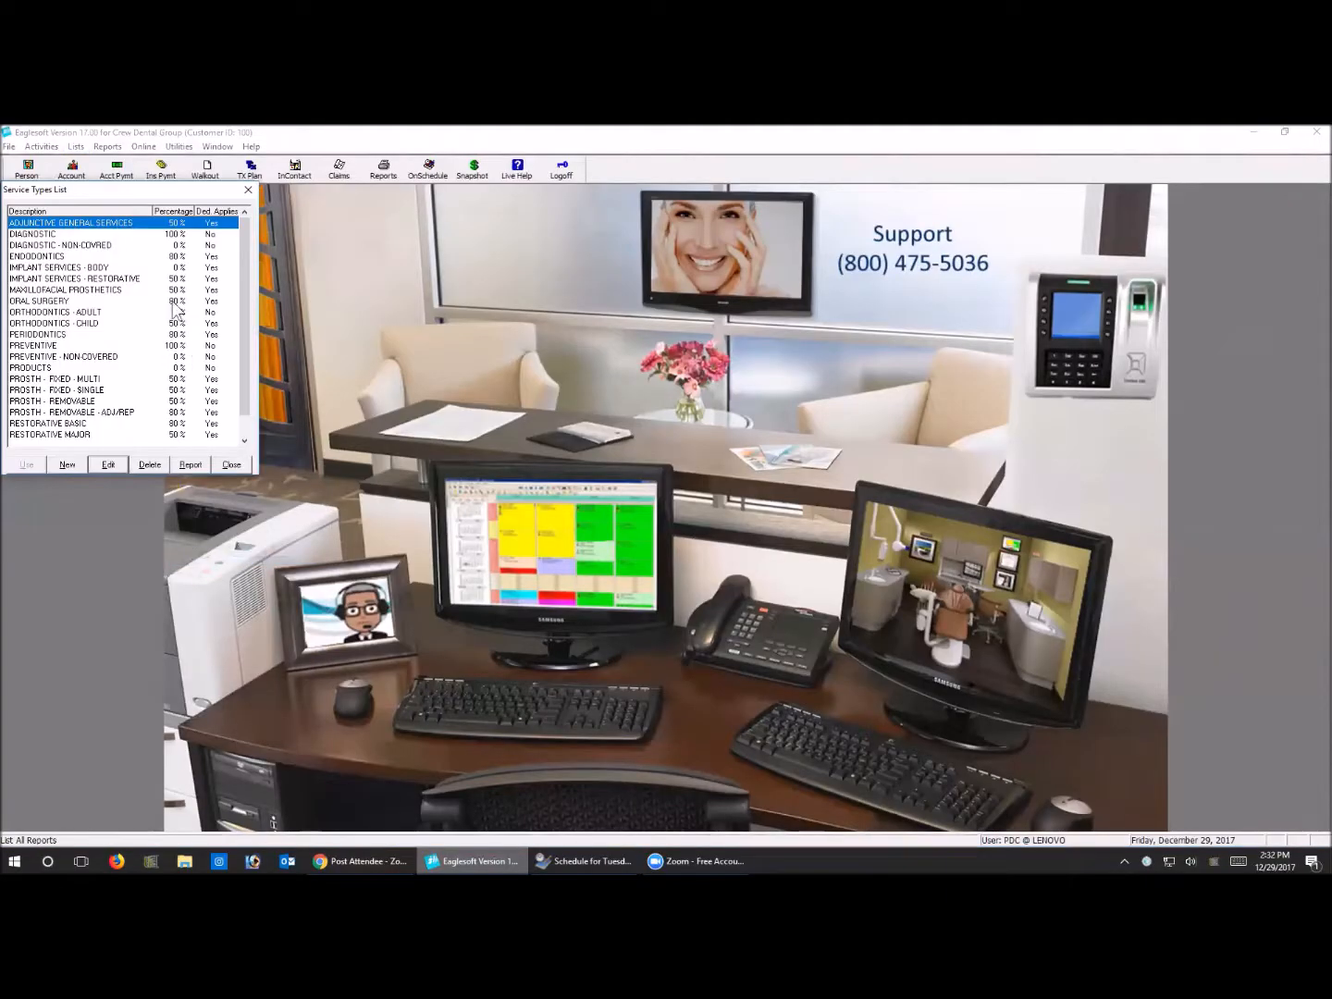
Examine the service types and their percentages, including the fixed and removable prosthetics, non-covered preventive and periodontics entries
{"action": "left_click", "coordinate": [105, 393]}
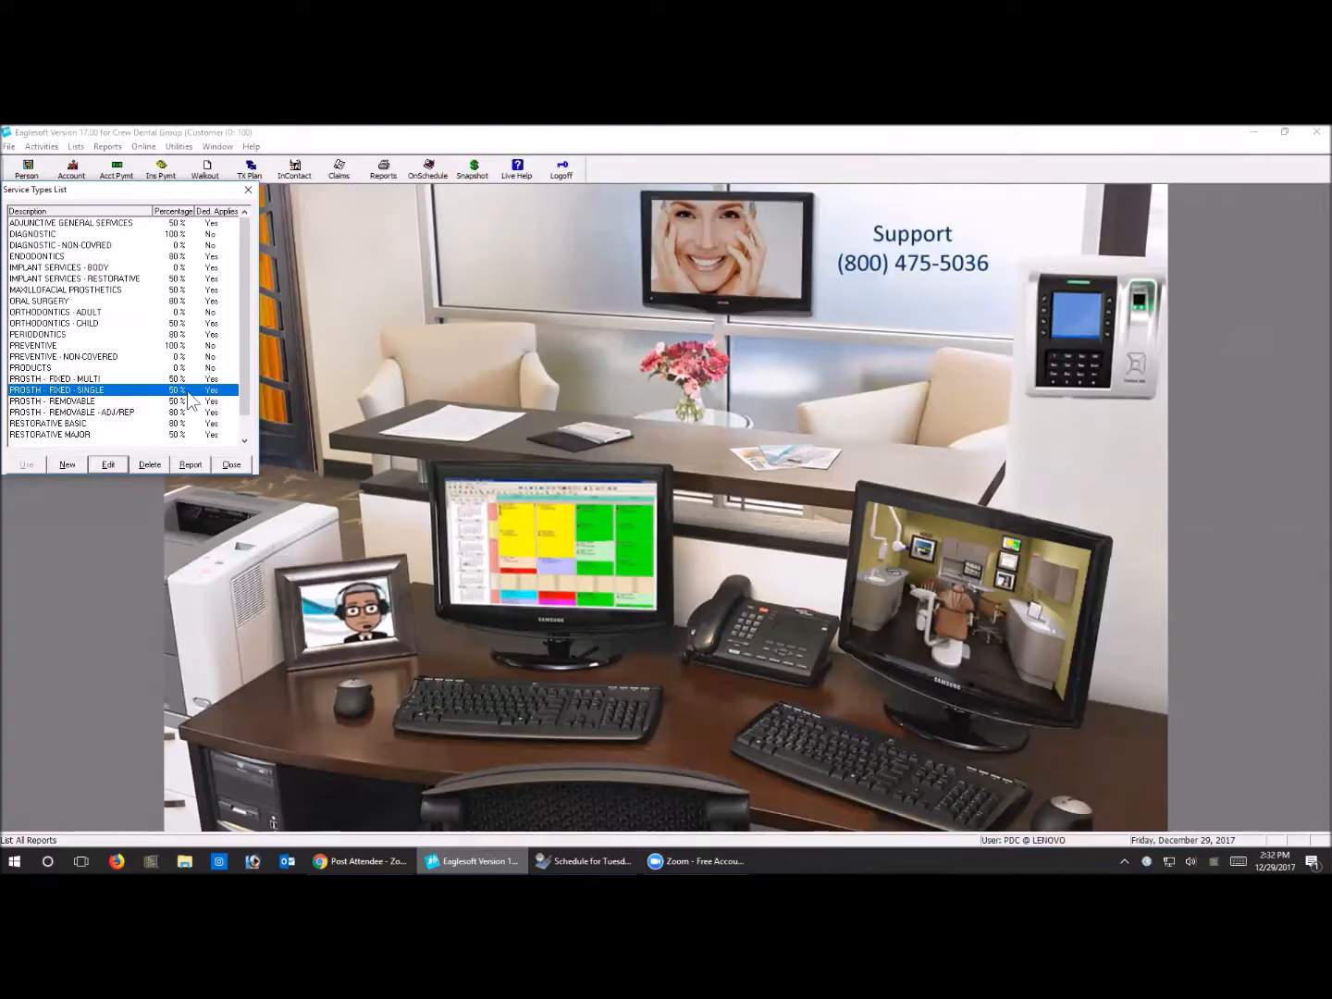
{"action": "left_click", "coordinate": [70, 379]}
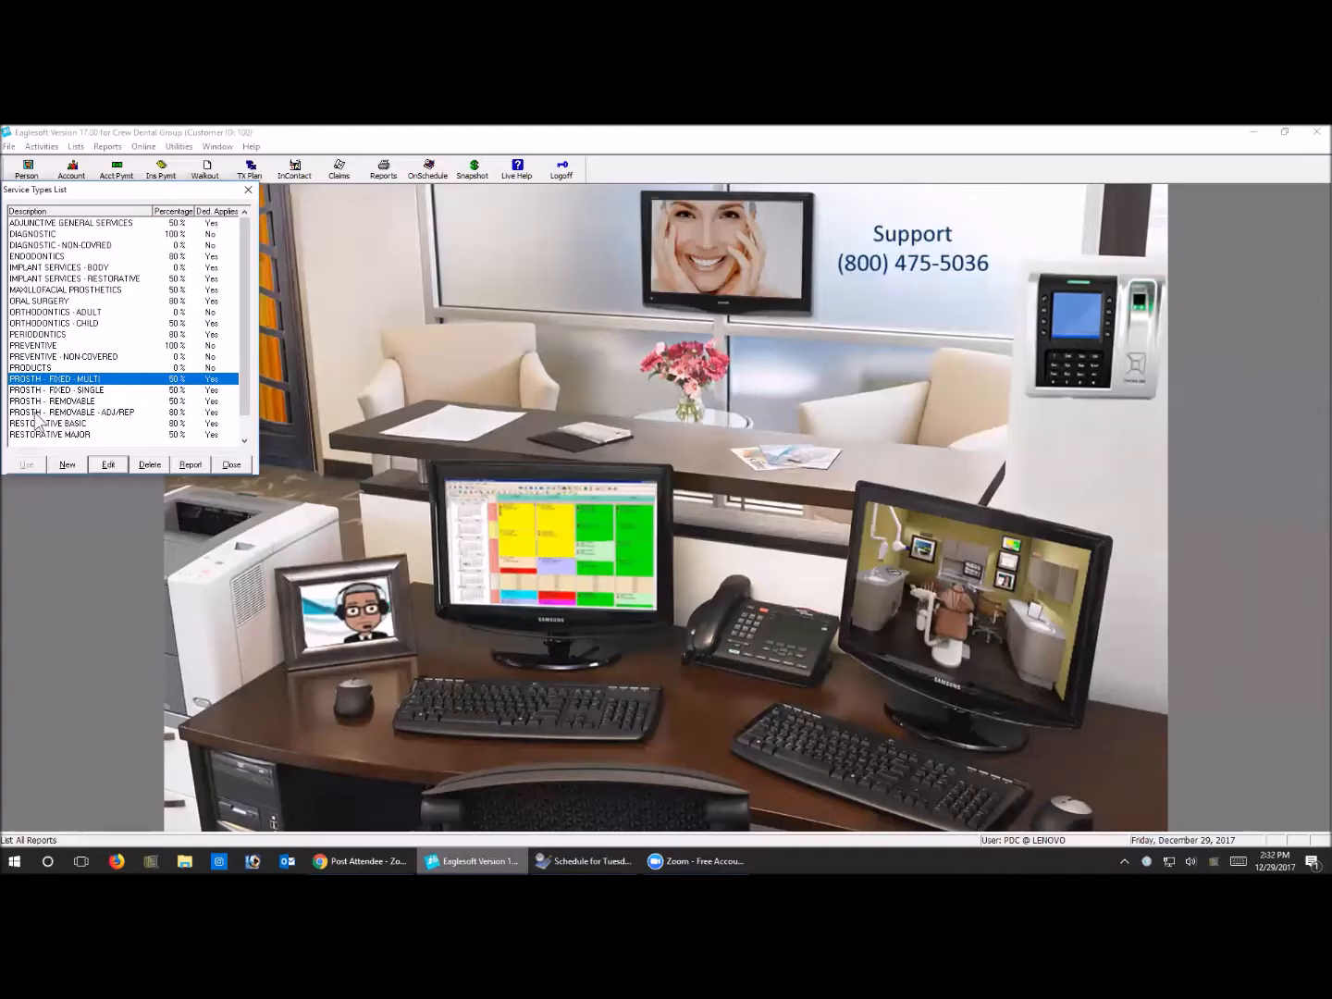
{"action": "left_click", "coordinate": [70, 413]}
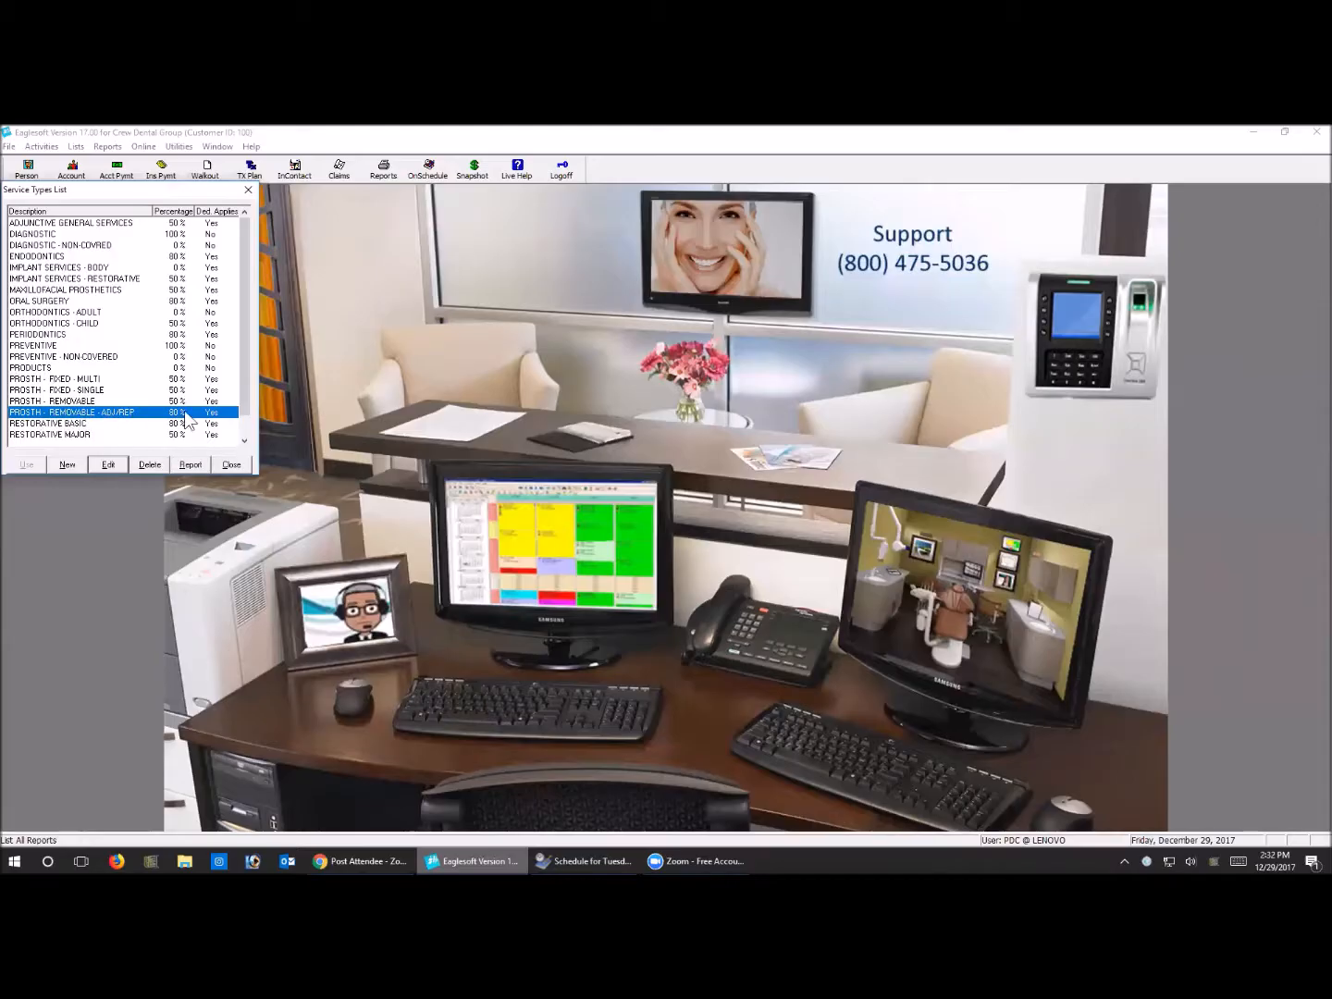
{"action": "left_click", "coordinate": [92, 401]}
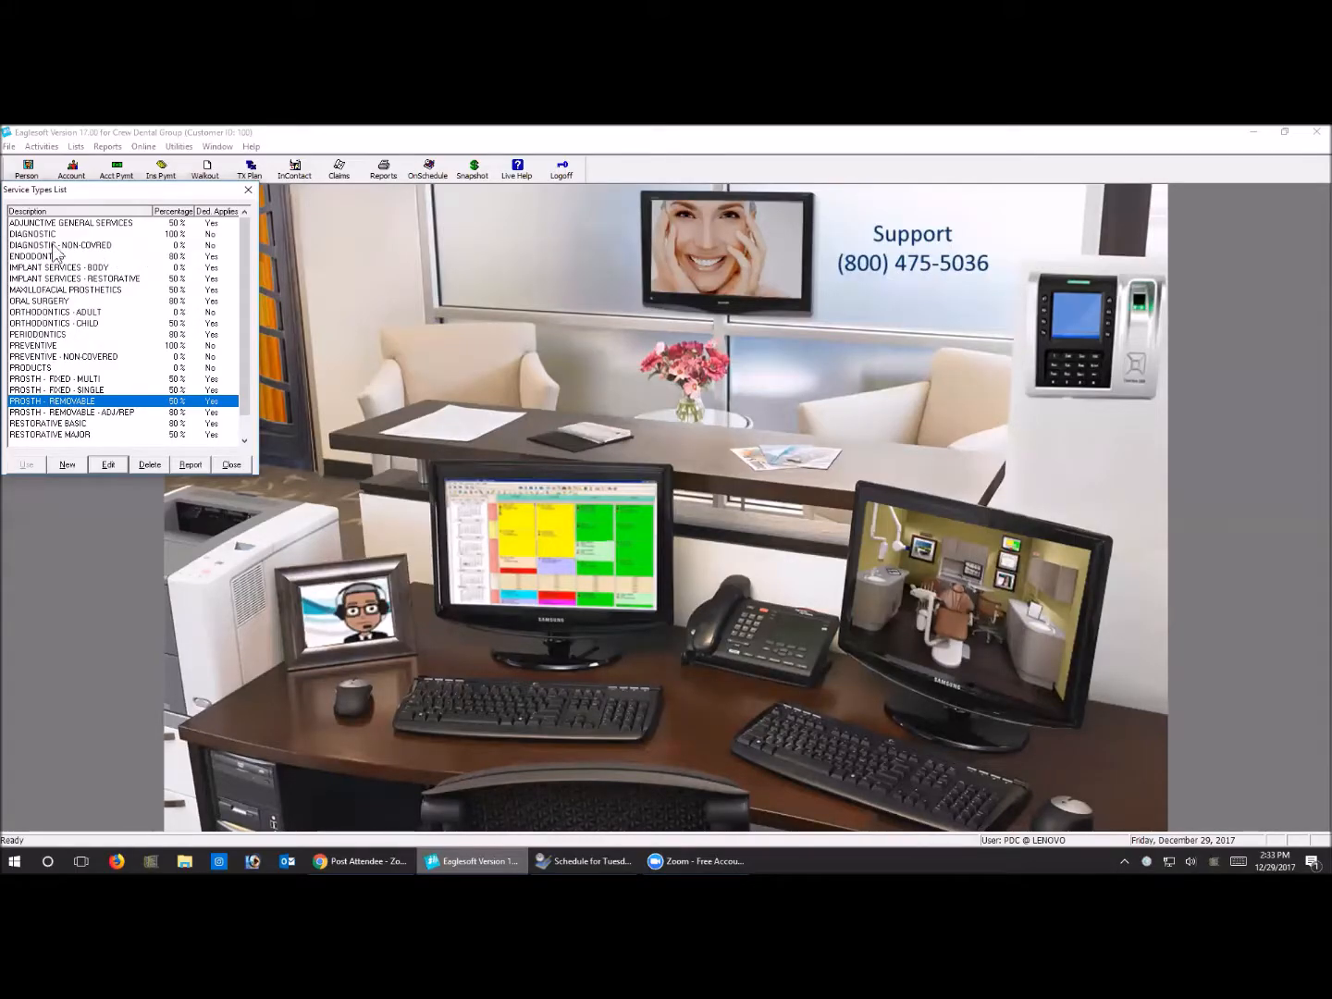
{"action": "scroll", "coordinate": [123, 396], "scroll_direction": "down", "scroll_amount": 1}
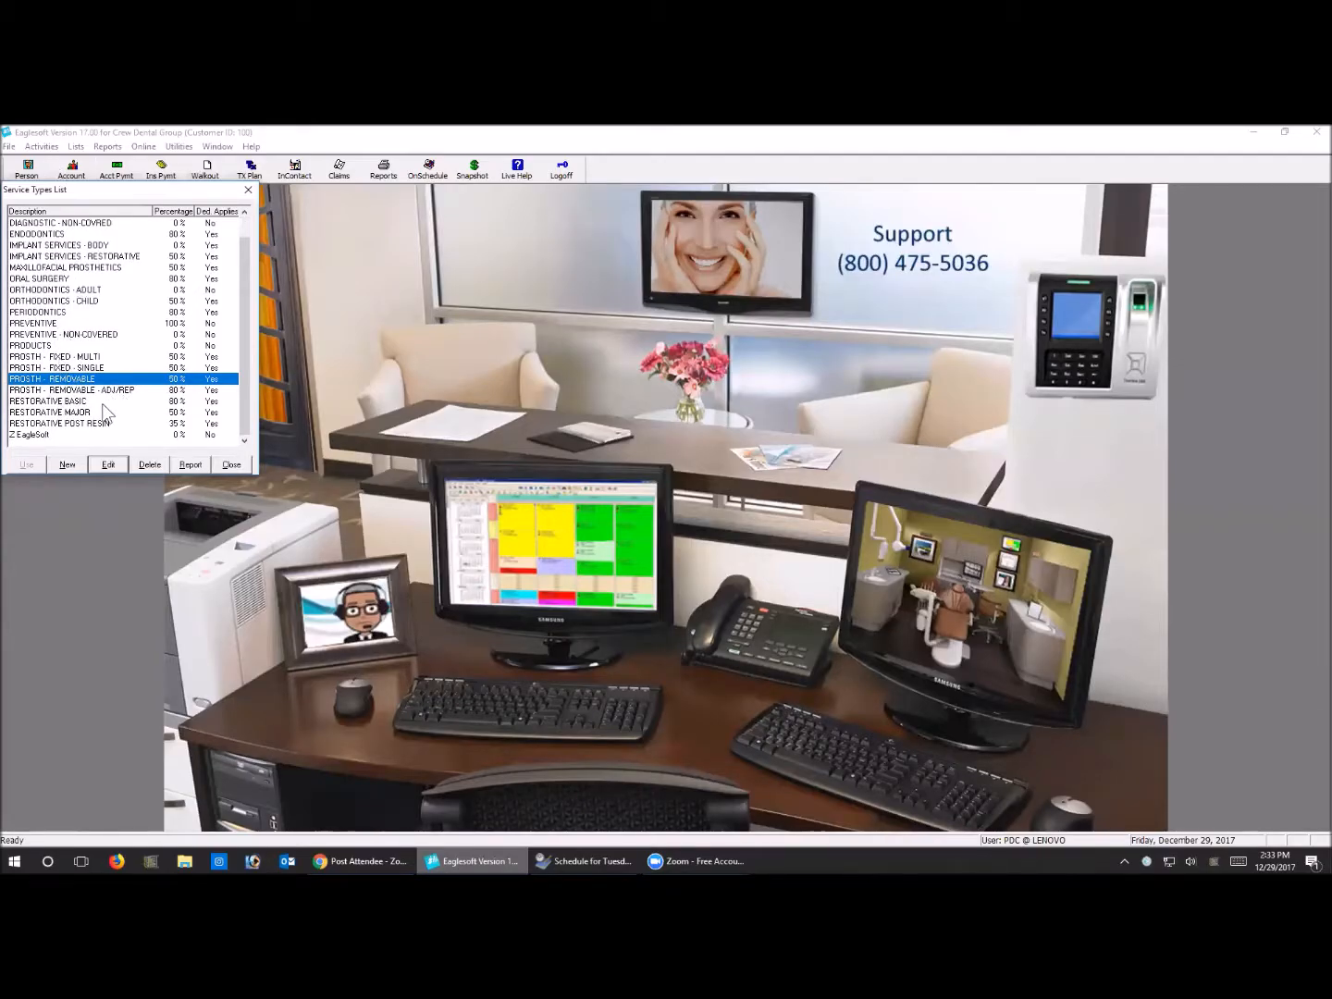
{"action": "scroll", "coordinate": [60, 320], "scroll_direction": "up", "scroll_amount": 1}
{"action": "left_click", "coordinate": [62, 357]}
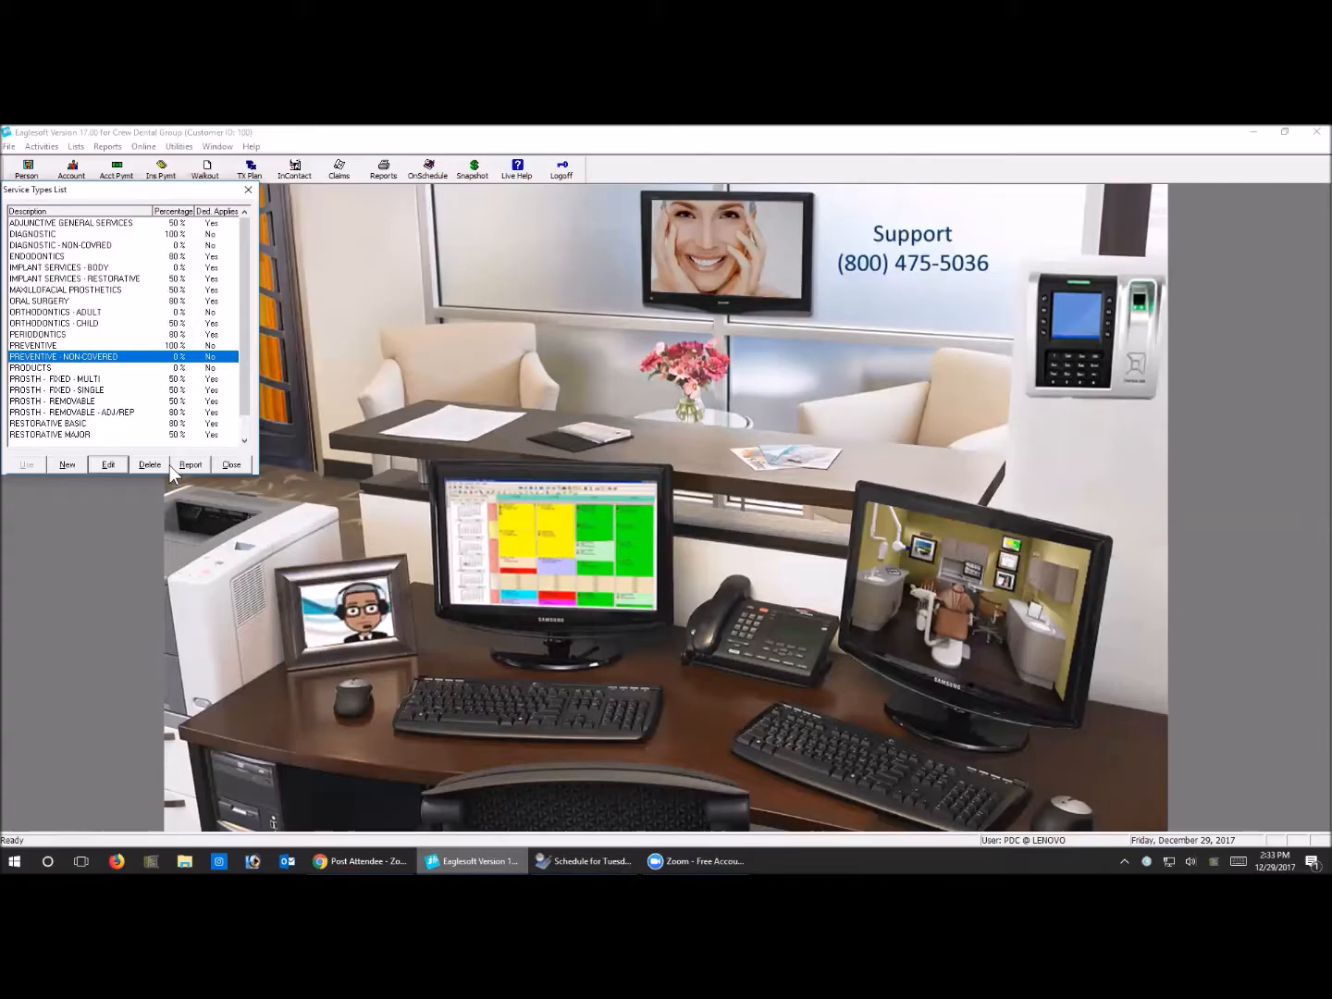
{"action": "scroll", "coordinate": [115, 372], "scroll_direction": "down", "scroll_amount": 1}
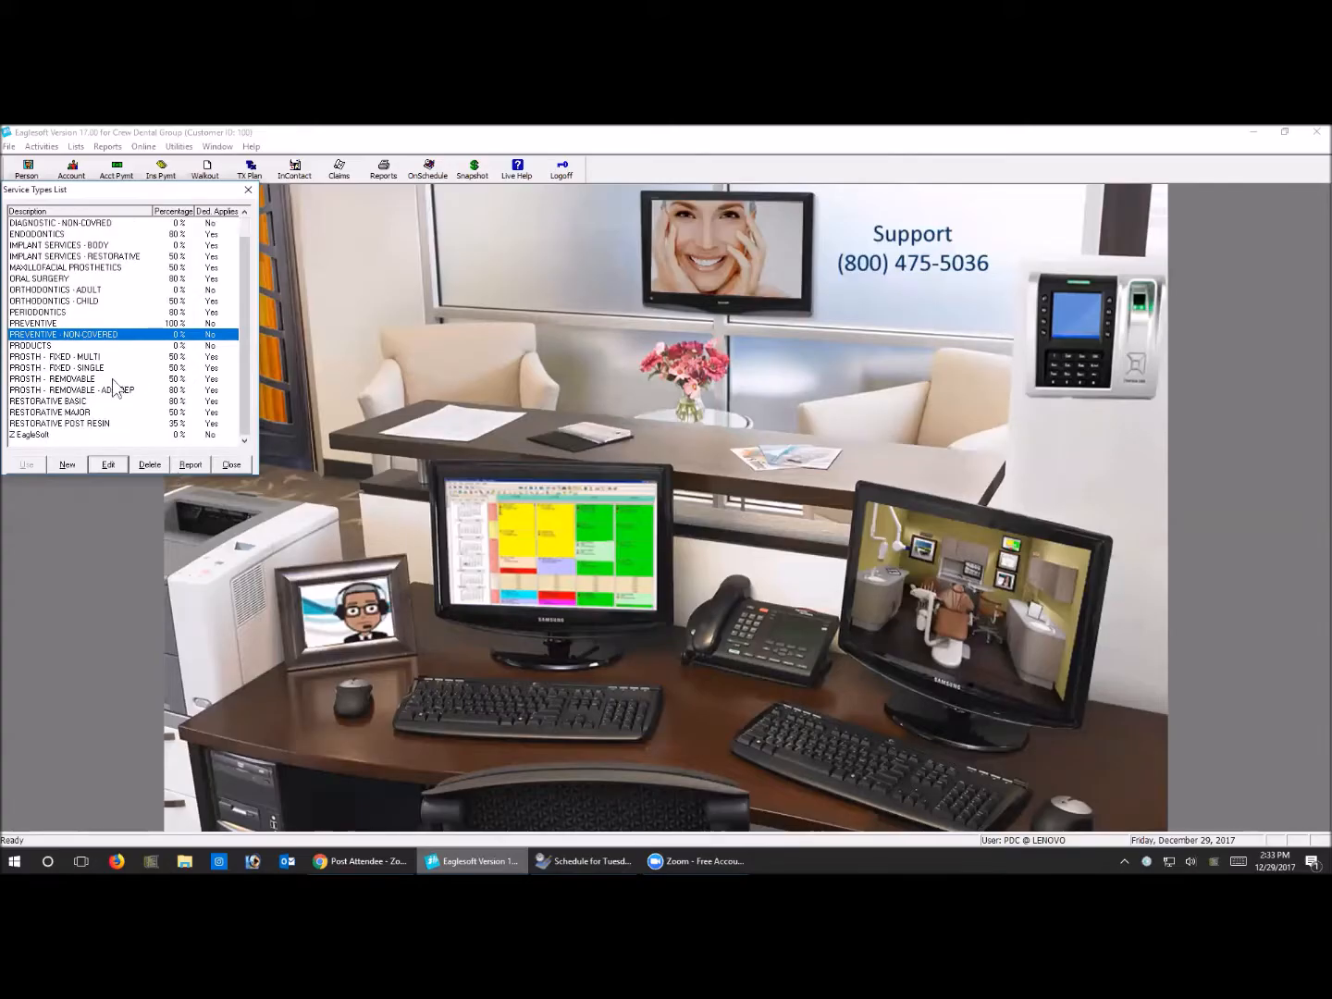
{"action": "left_click", "coordinate": [58, 313]}
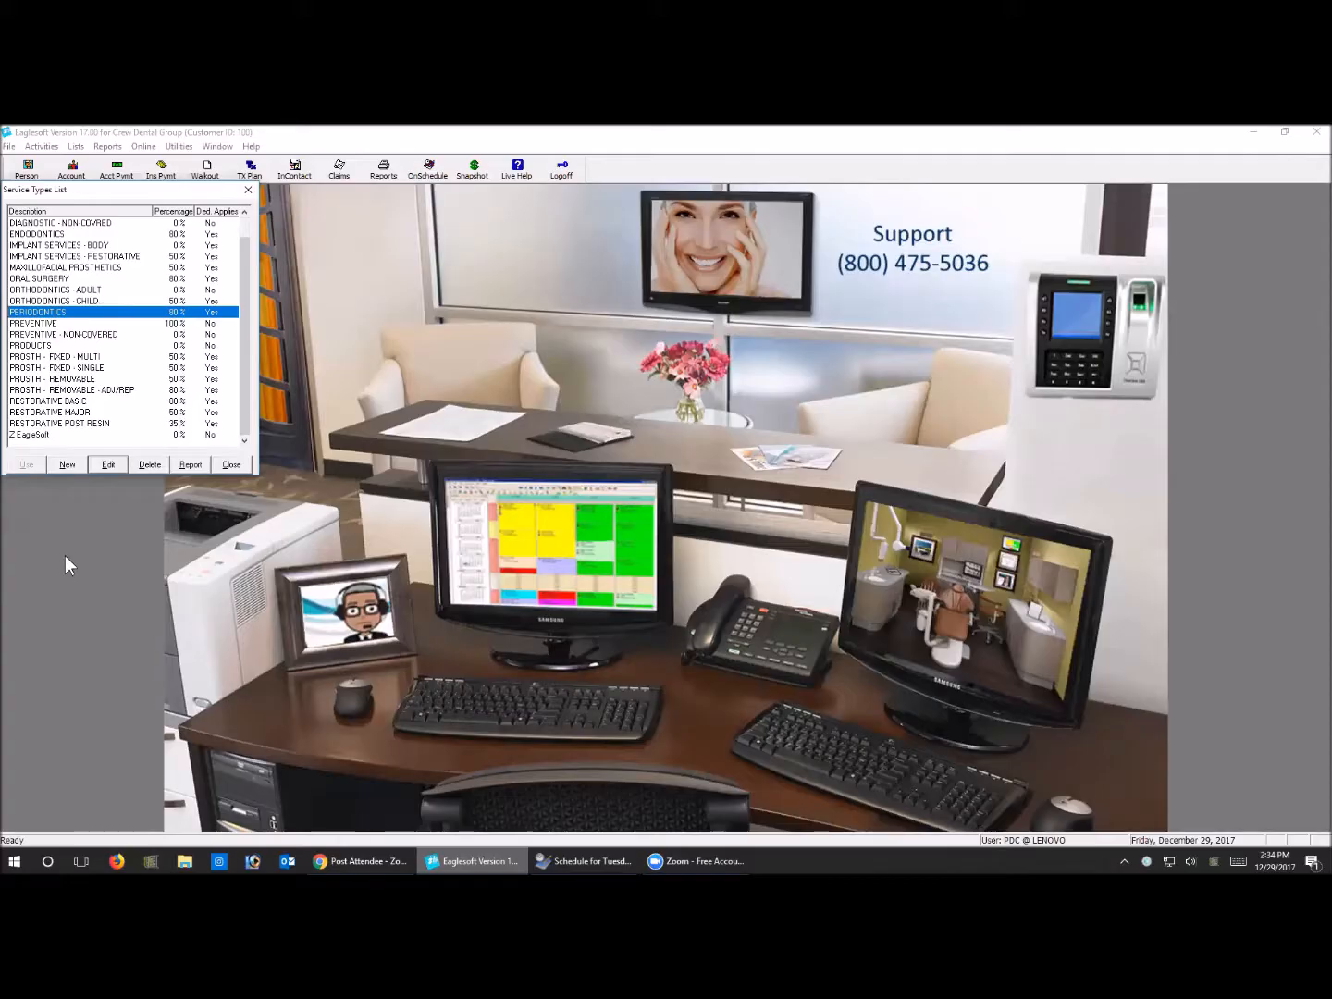
{"action": "scroll", "coordinate": [96, 363], "scroll_direction": "up", "scroll_amount": 1}
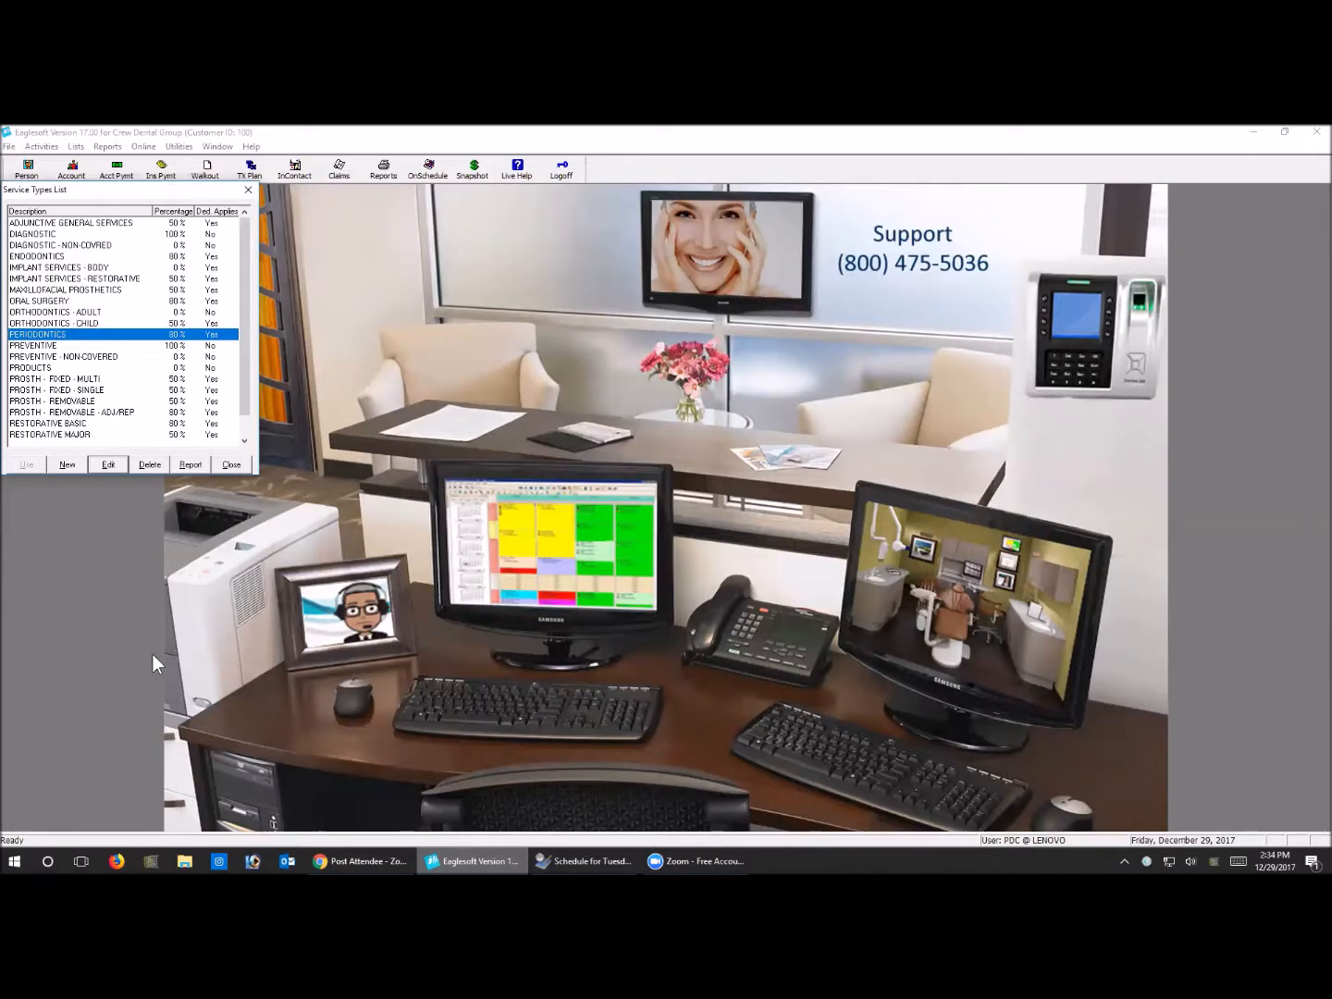
Close the Service Types list and open the Unknow MetLife employer record from the employers and coverage list
{"action": "left_click", "coordinate": [243, 466]}
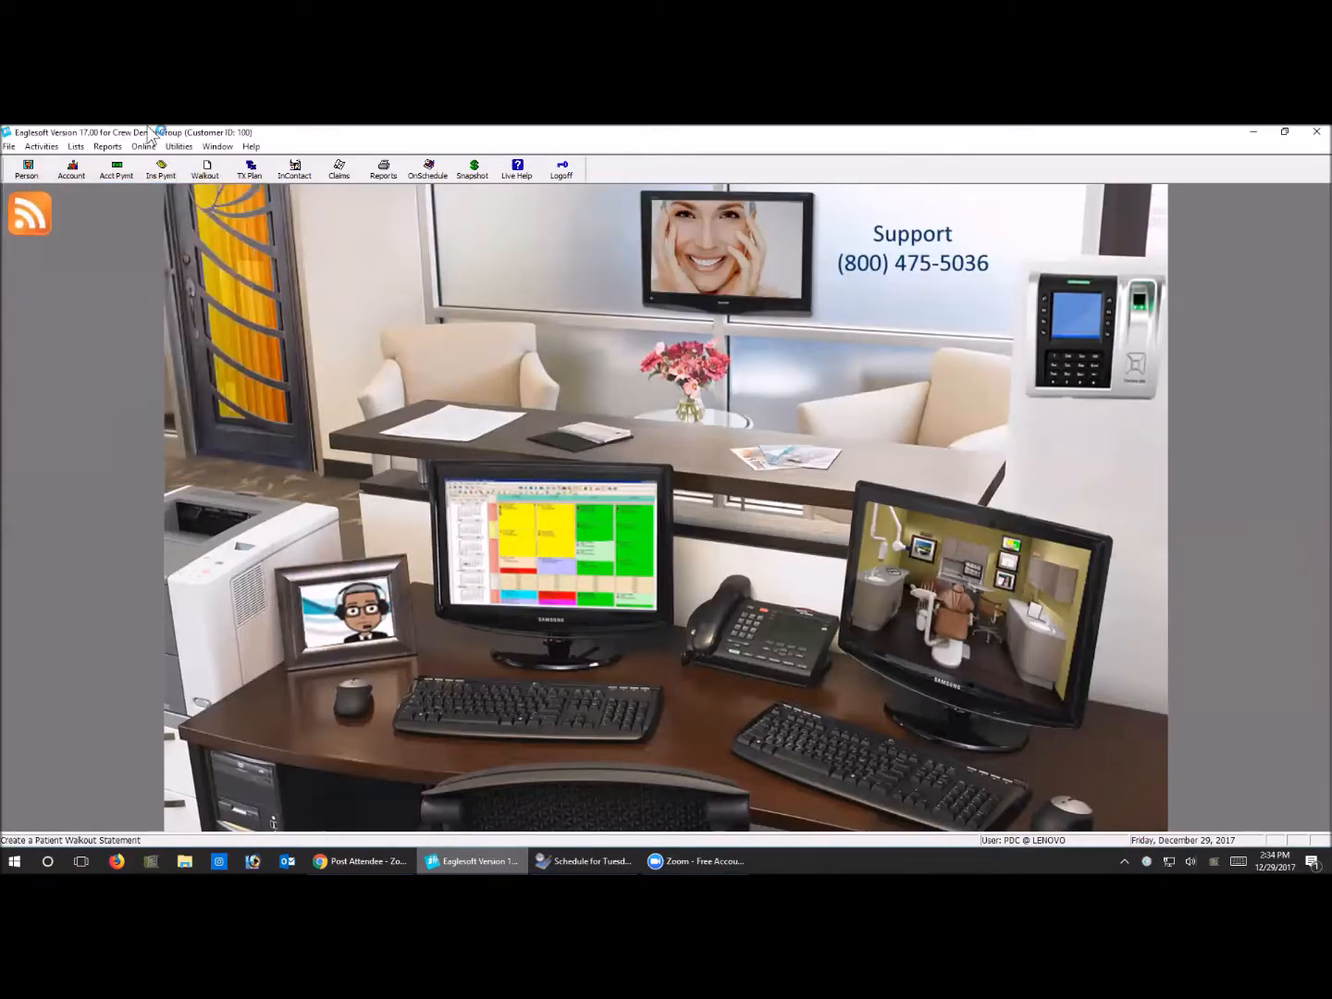
{"action": "left_click", "coordinate": [76, 146]}
{"action": "left_click", "coordinate": [84, 223]}
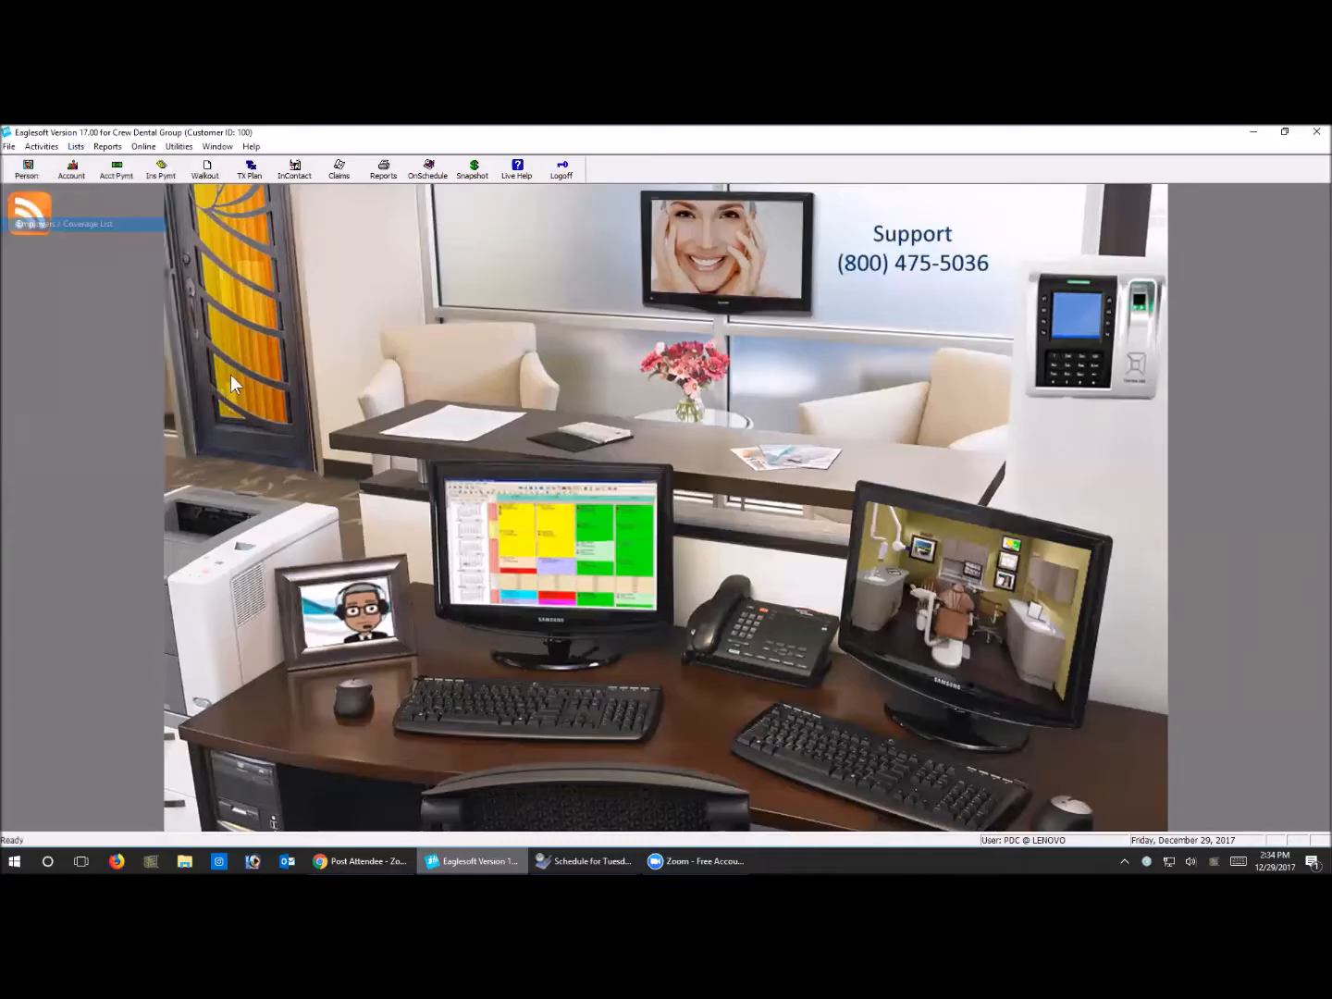
{"action": "left_click", "coordinate": [154, 508]}
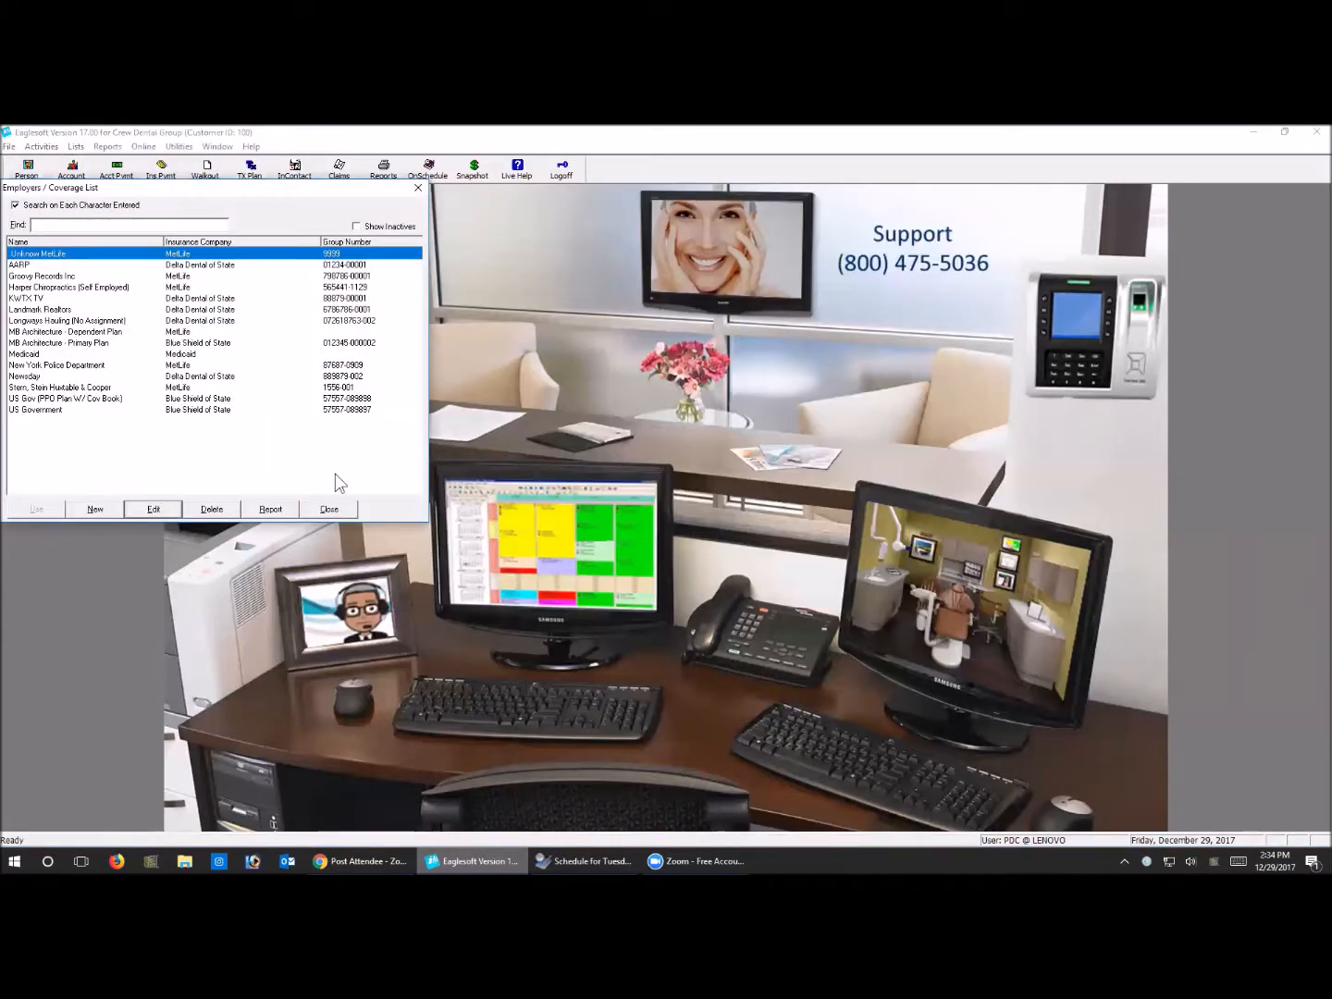
Examine the employer's coverage percentages and deductible settings for every service type, down to the restorative and Z EagleSoft entries
{"action": "left_click", "coordinate": [290, 461]}
{"action": "left_click", "coordinate": [289, 461]}
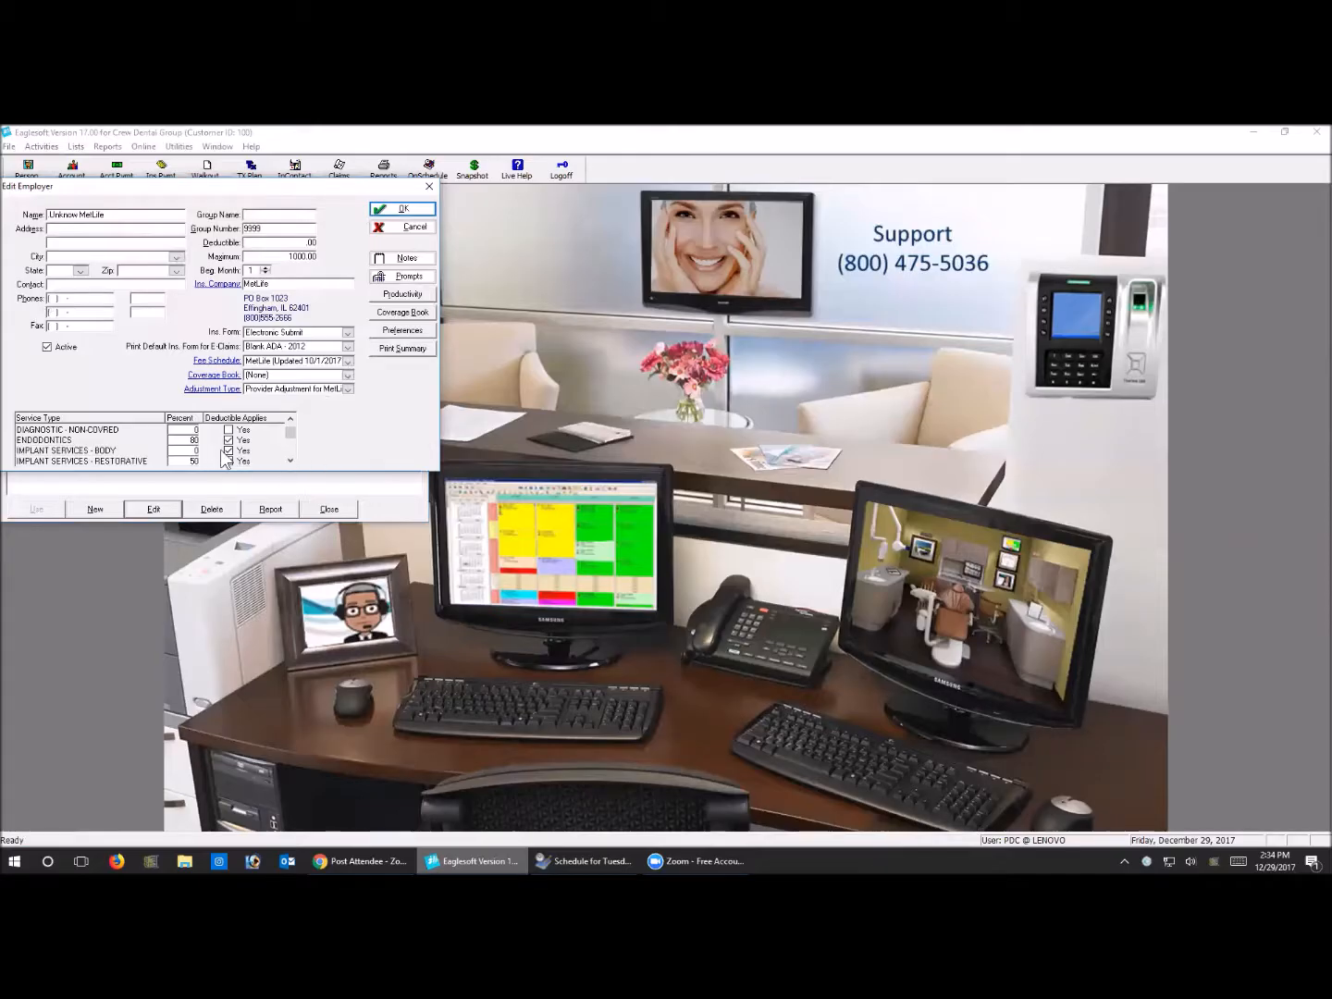
{"action": "left_click", "coordinate": [289, 461]}
{"action": "left_click", "coordinate": [289, 461]}
{"action": "left_click", "coordinate": [290, 462]}
{"action": "left_click", "coordinate": [289, 462]}
{"action": "left_click", "coordinate": [290, 461]}
{"action": "left_click", "coordinate": [289, 460]}
{"action": "left_click", "coordinate": [289, 461]}
{"action": "left_click", "coordinate": [290, 460]}
{"action": "left_click", "coordinate": [289, 460]}
{"action": "left_click", "coordinate": [289, 461]}
{"action": "left_click", "coordinate": [289, 461]}
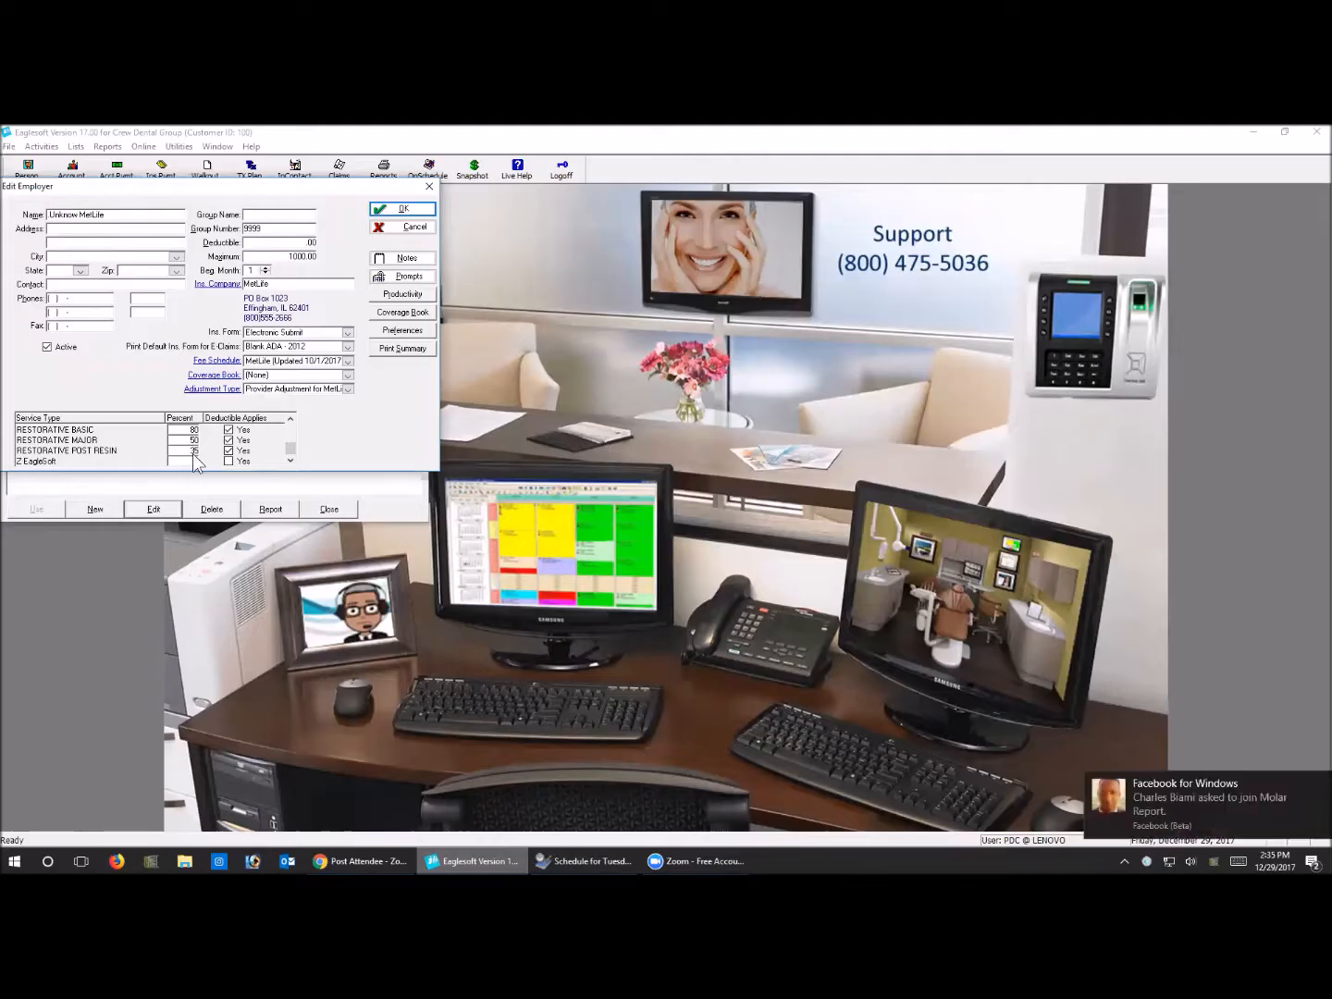
Dismiss the desktop notification, cancel out of the employer record and close the employer list
{"action": "left_click", "coordinate": [1317, 783]}
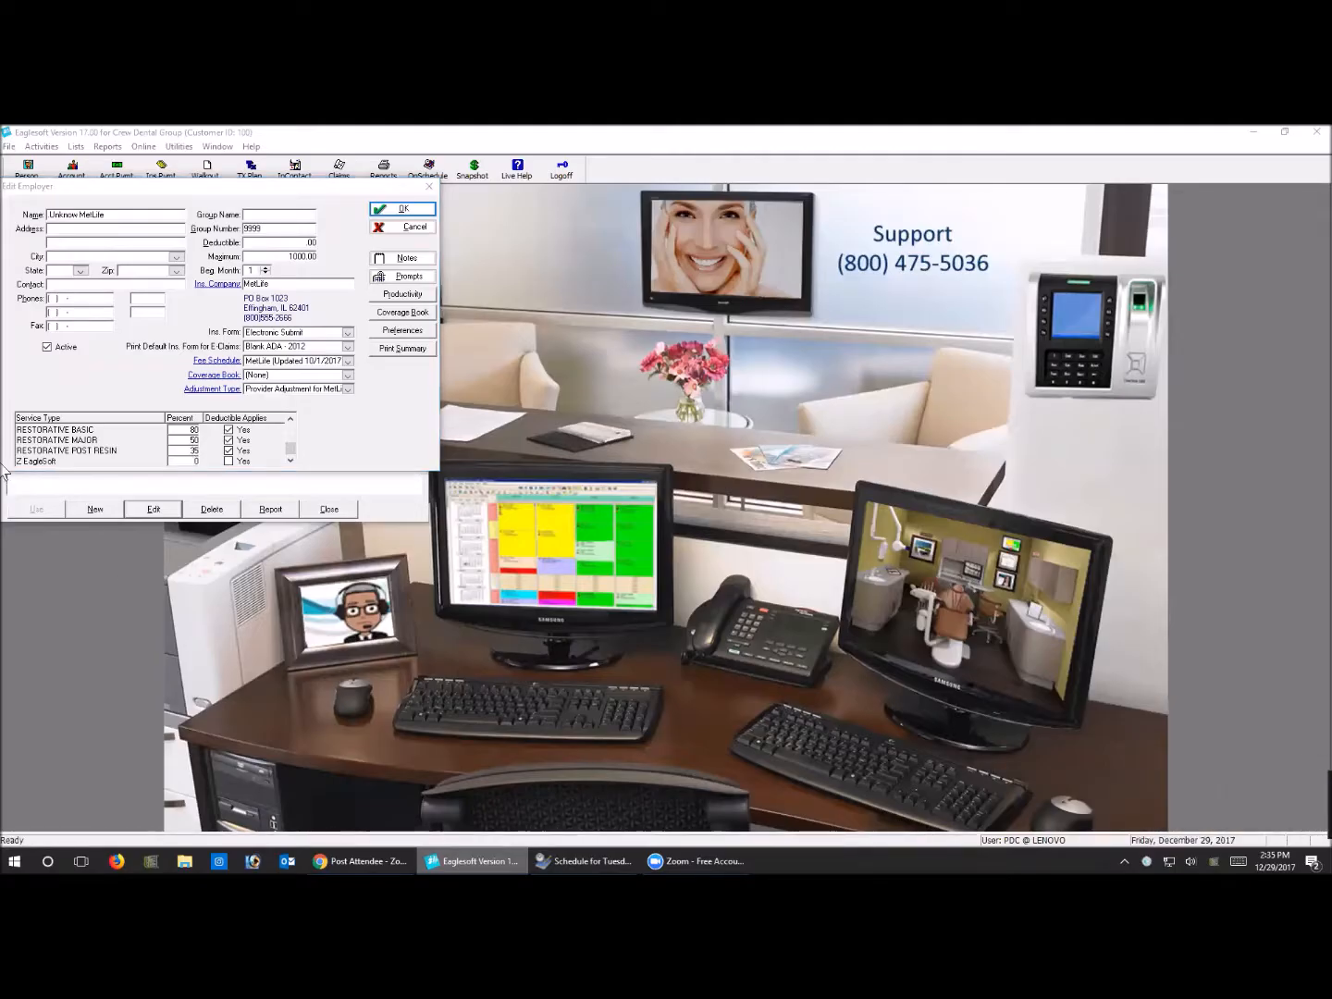
{"action": "left_click", "coordinate": [186, 459]}
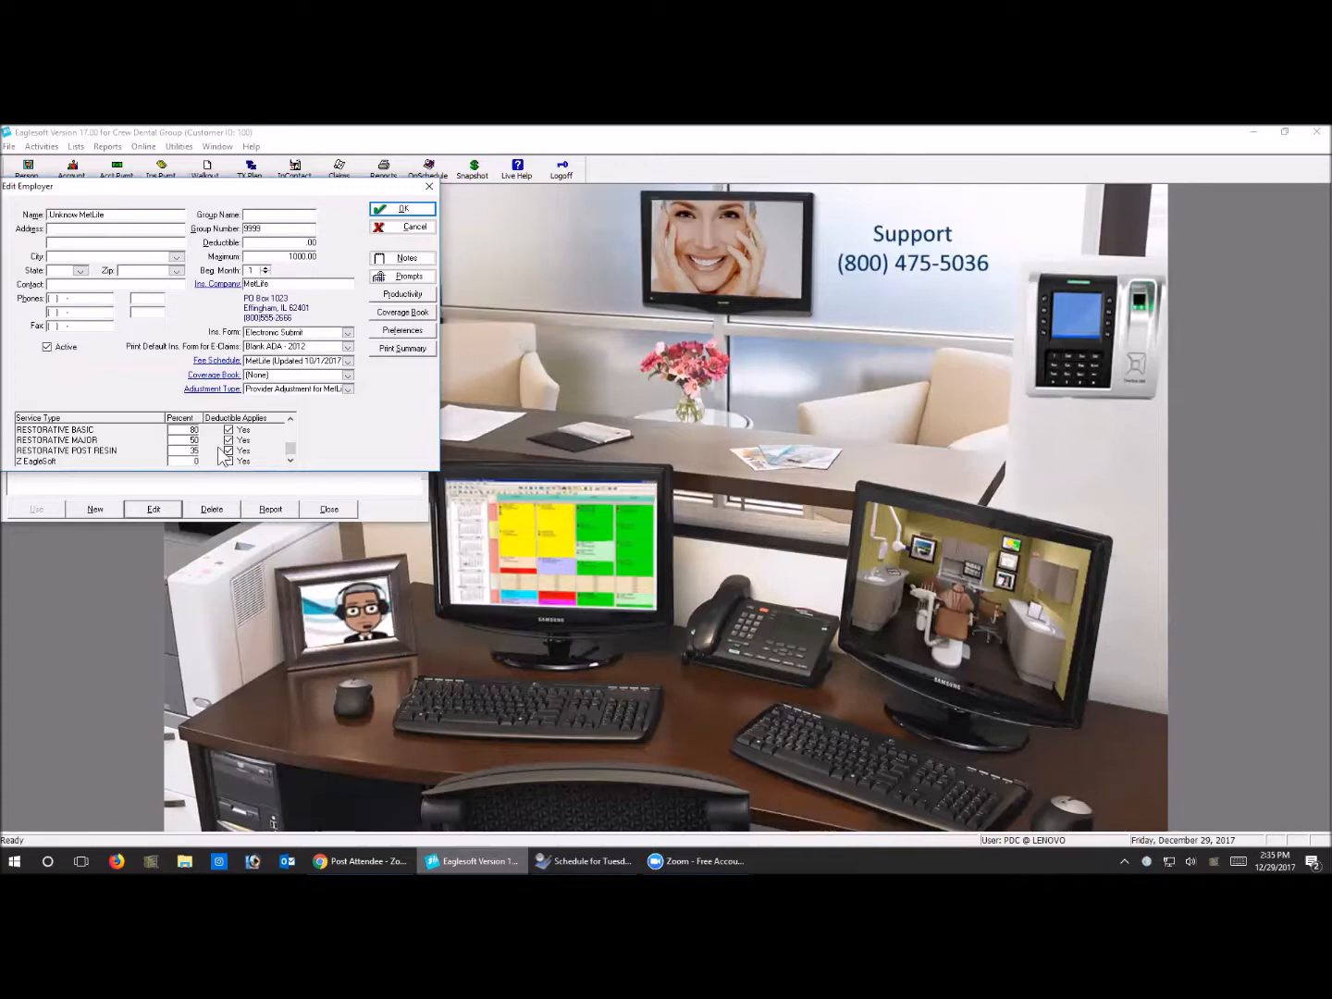
{"action": "left_click", "coordinate": [402, 226]}
{"action": "left_click", "coordinate": [417, 191]}
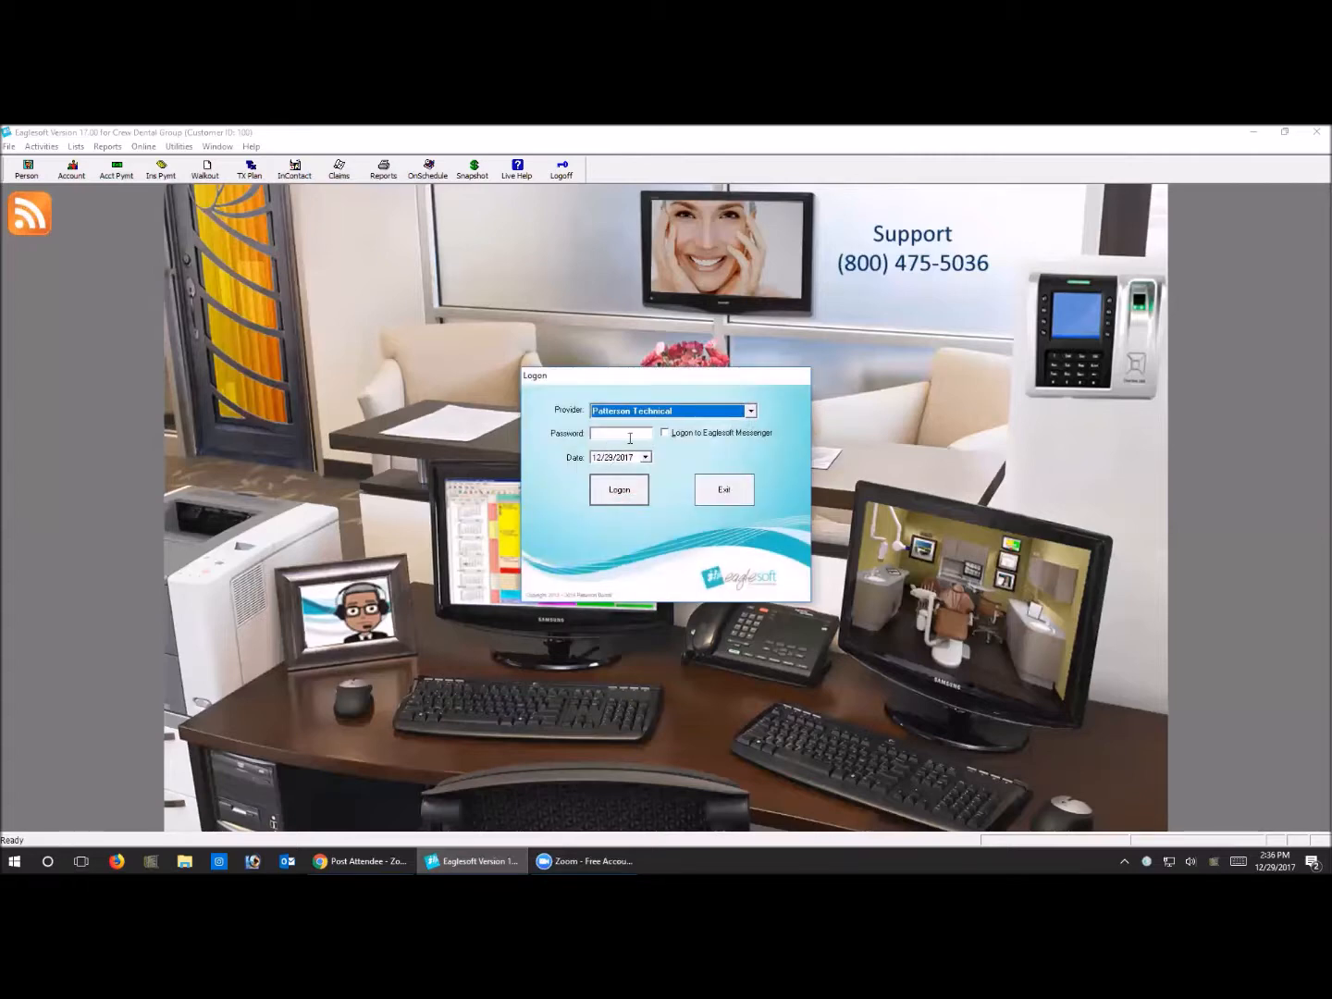
Log on as the Patterson Technical provider with the logon date set to 12/31/2017
{"action": "left_click", "coordinate": [645, 457]}
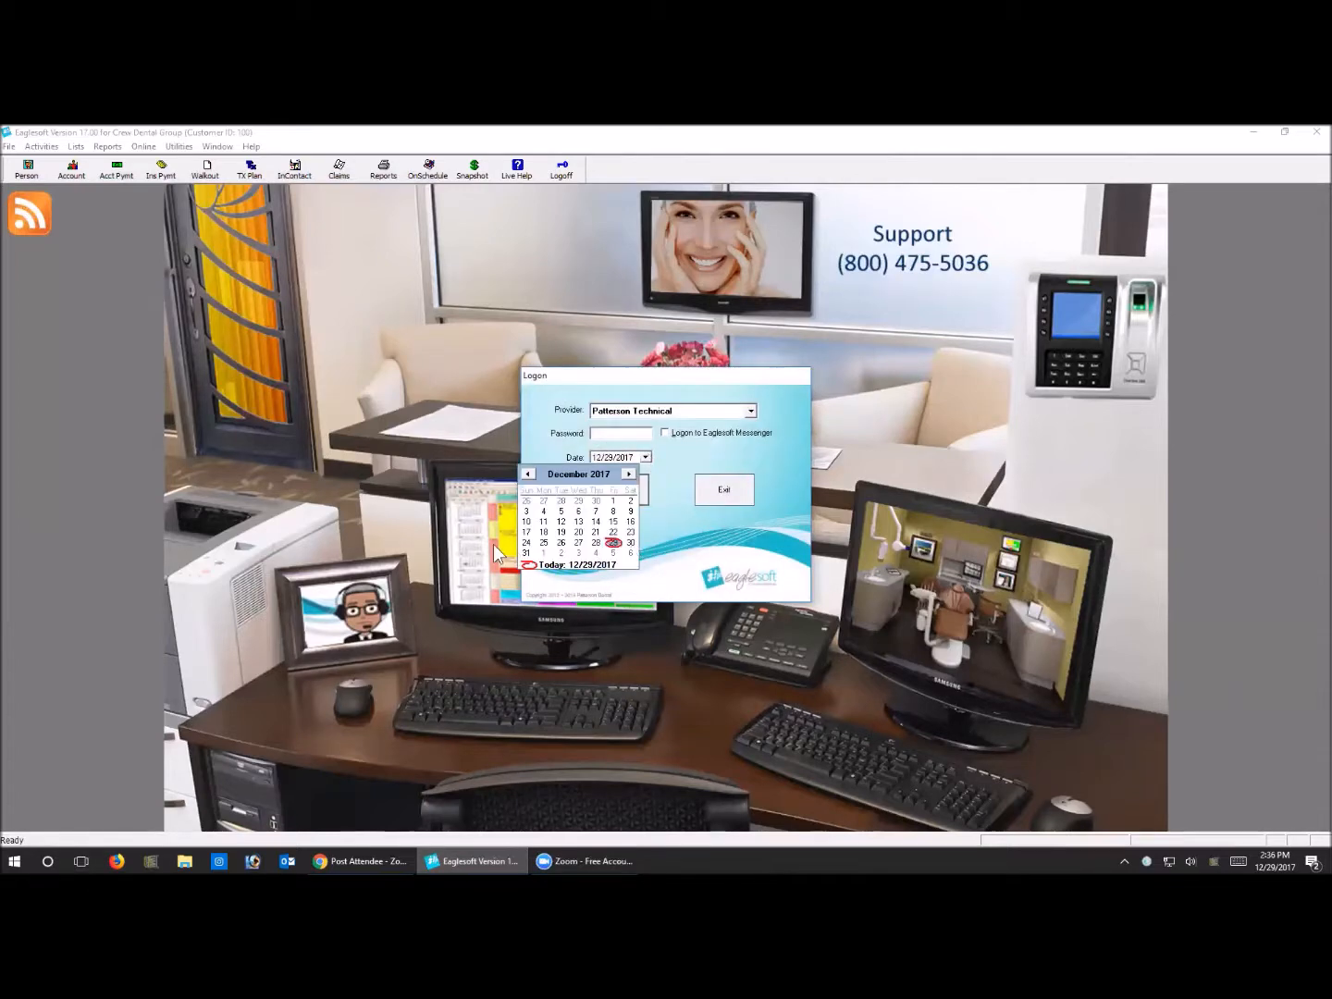
{"action": "left_click", "coordinate": [525, 555]}
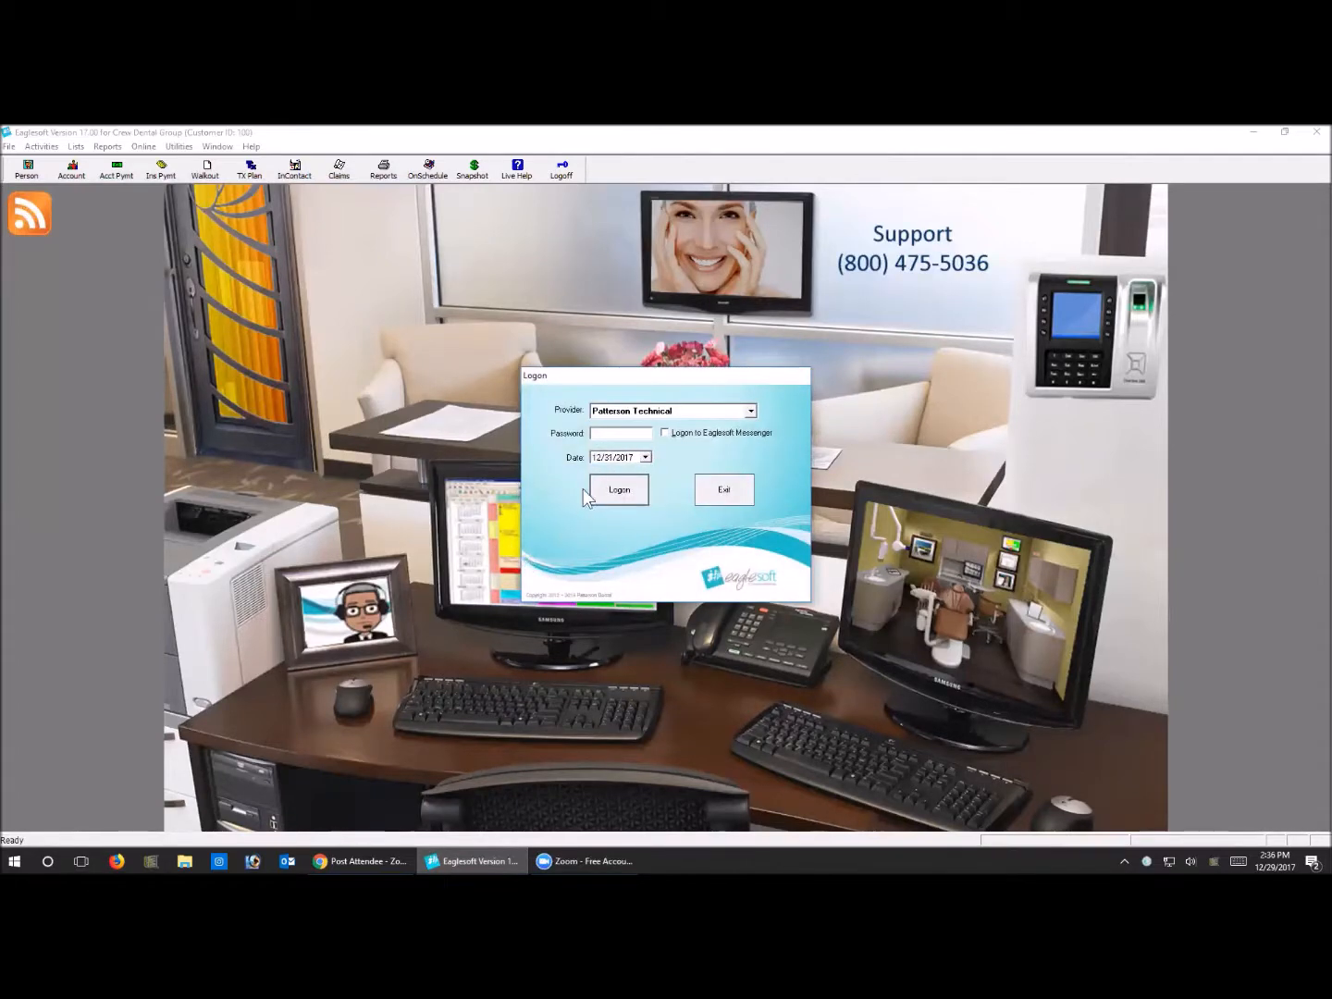
{"action": "left_click", "coordinate": [622, 498]}
{"action": "left_click", "coordinate": [703, 527]}
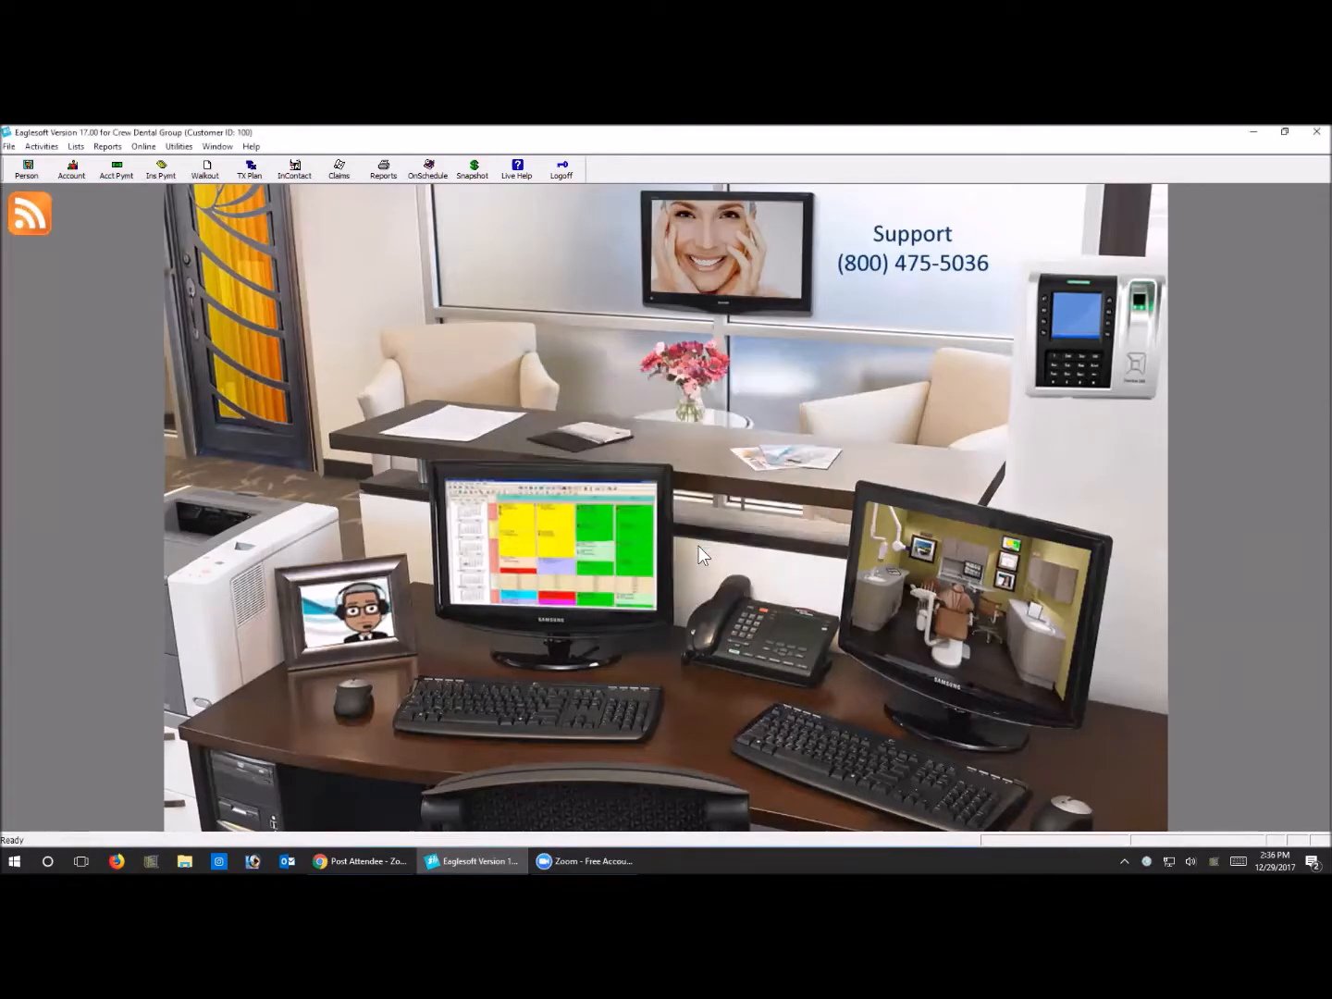